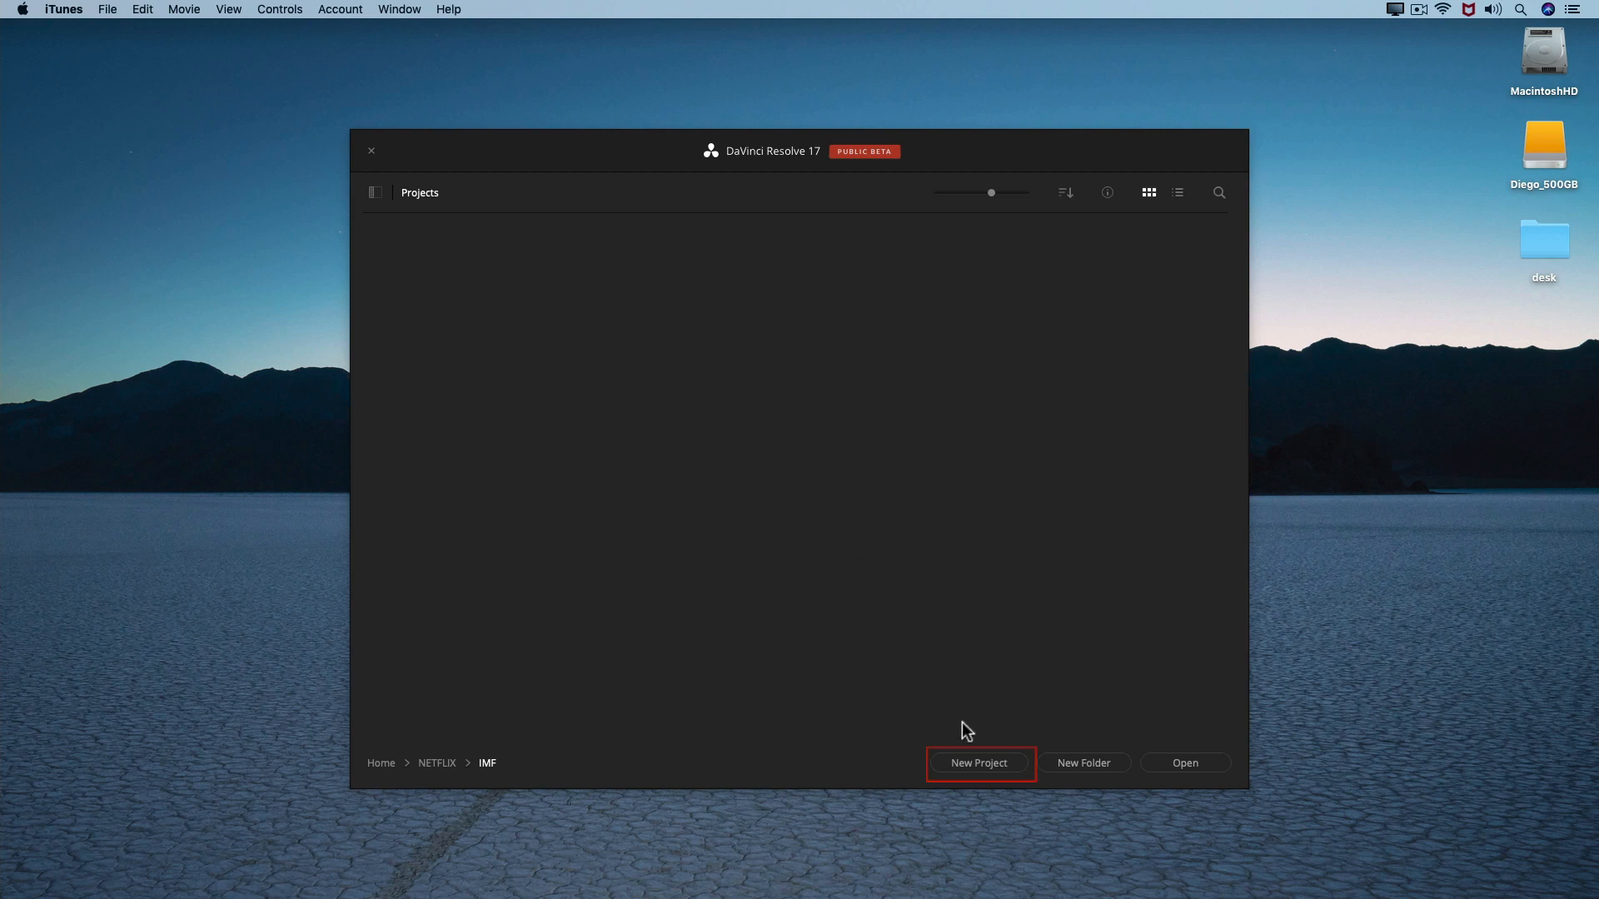
Create a new project named IMFPACKAGE in the IMF folder
left_click(966, 763)
type("IMFPACKAG")
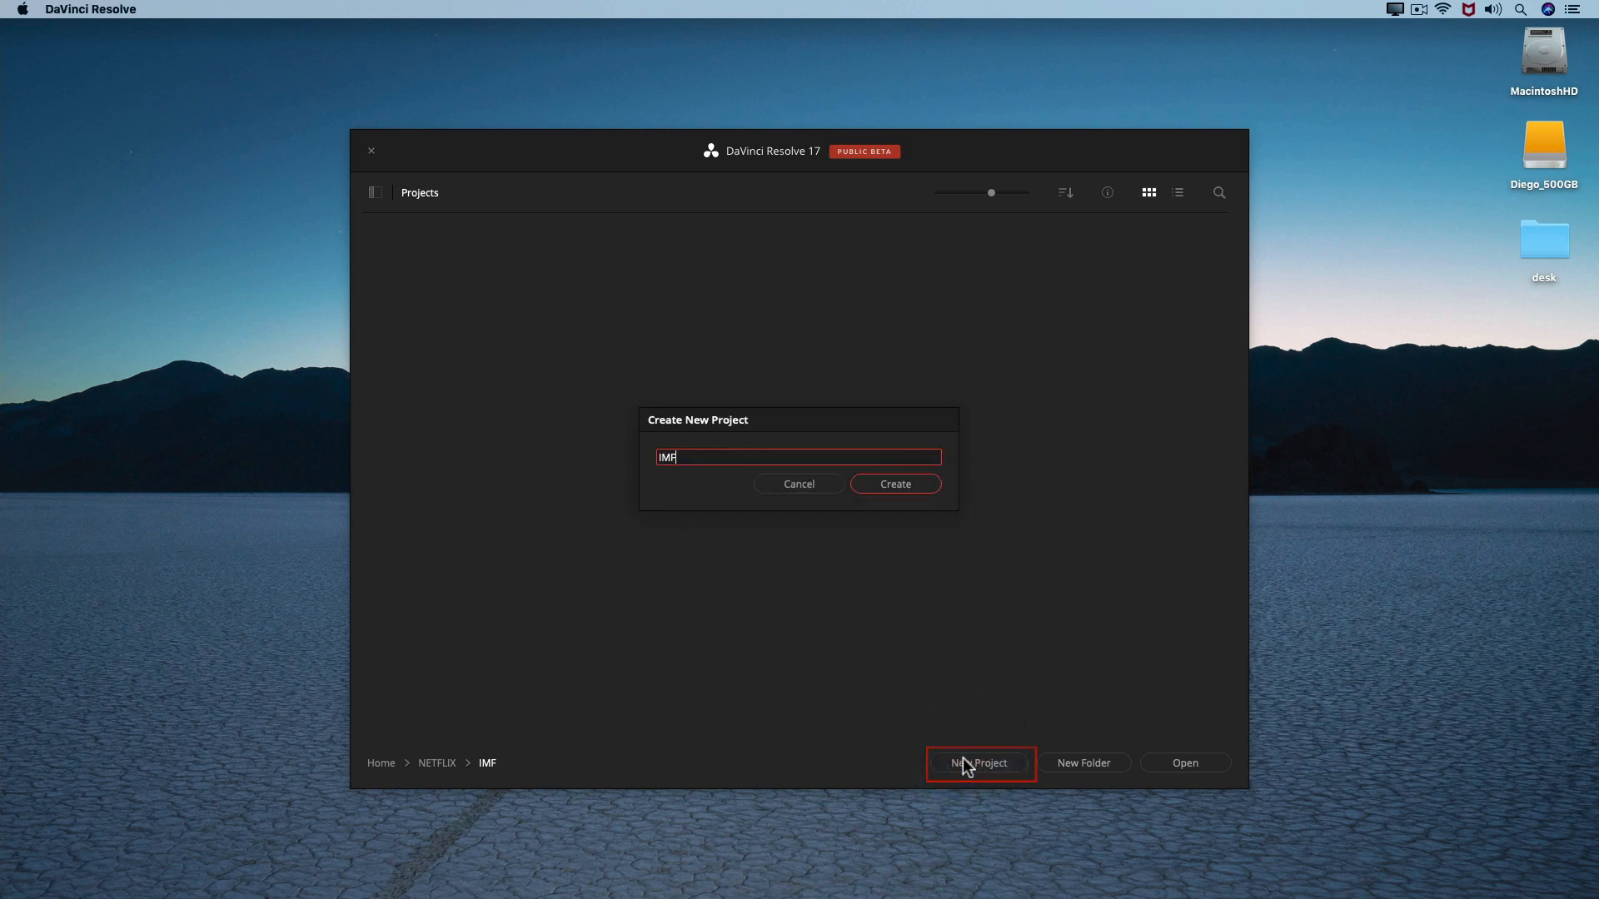
type("E")
key("Return")
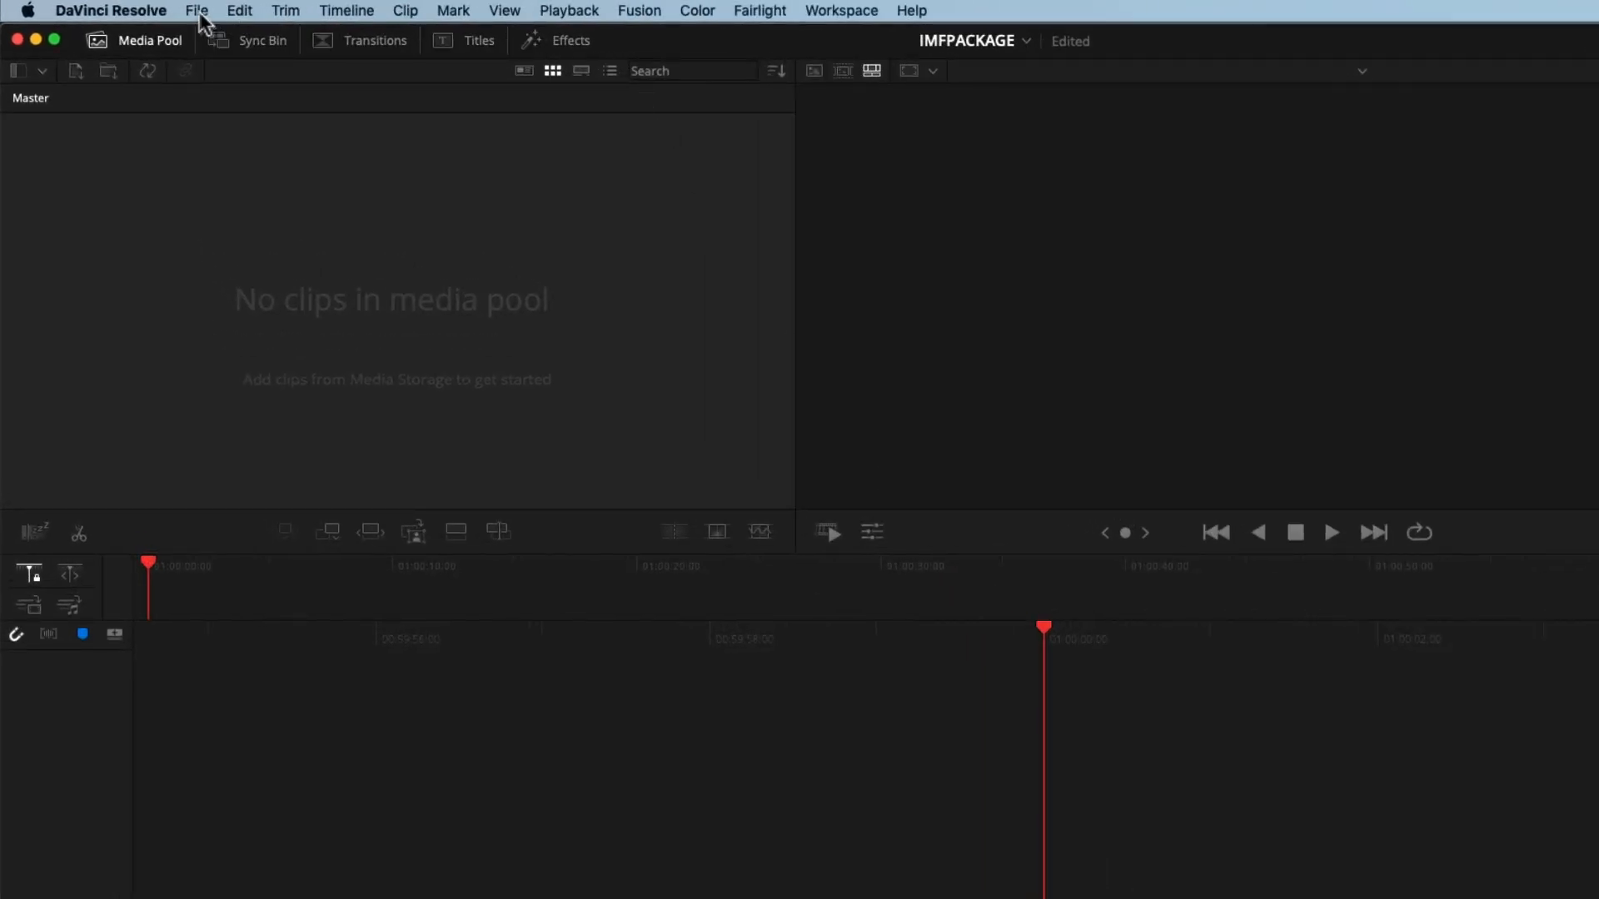
Open the project settings and set the timeline resolution to 3840 x 2160 Ultra HD
left_click(197, 11)
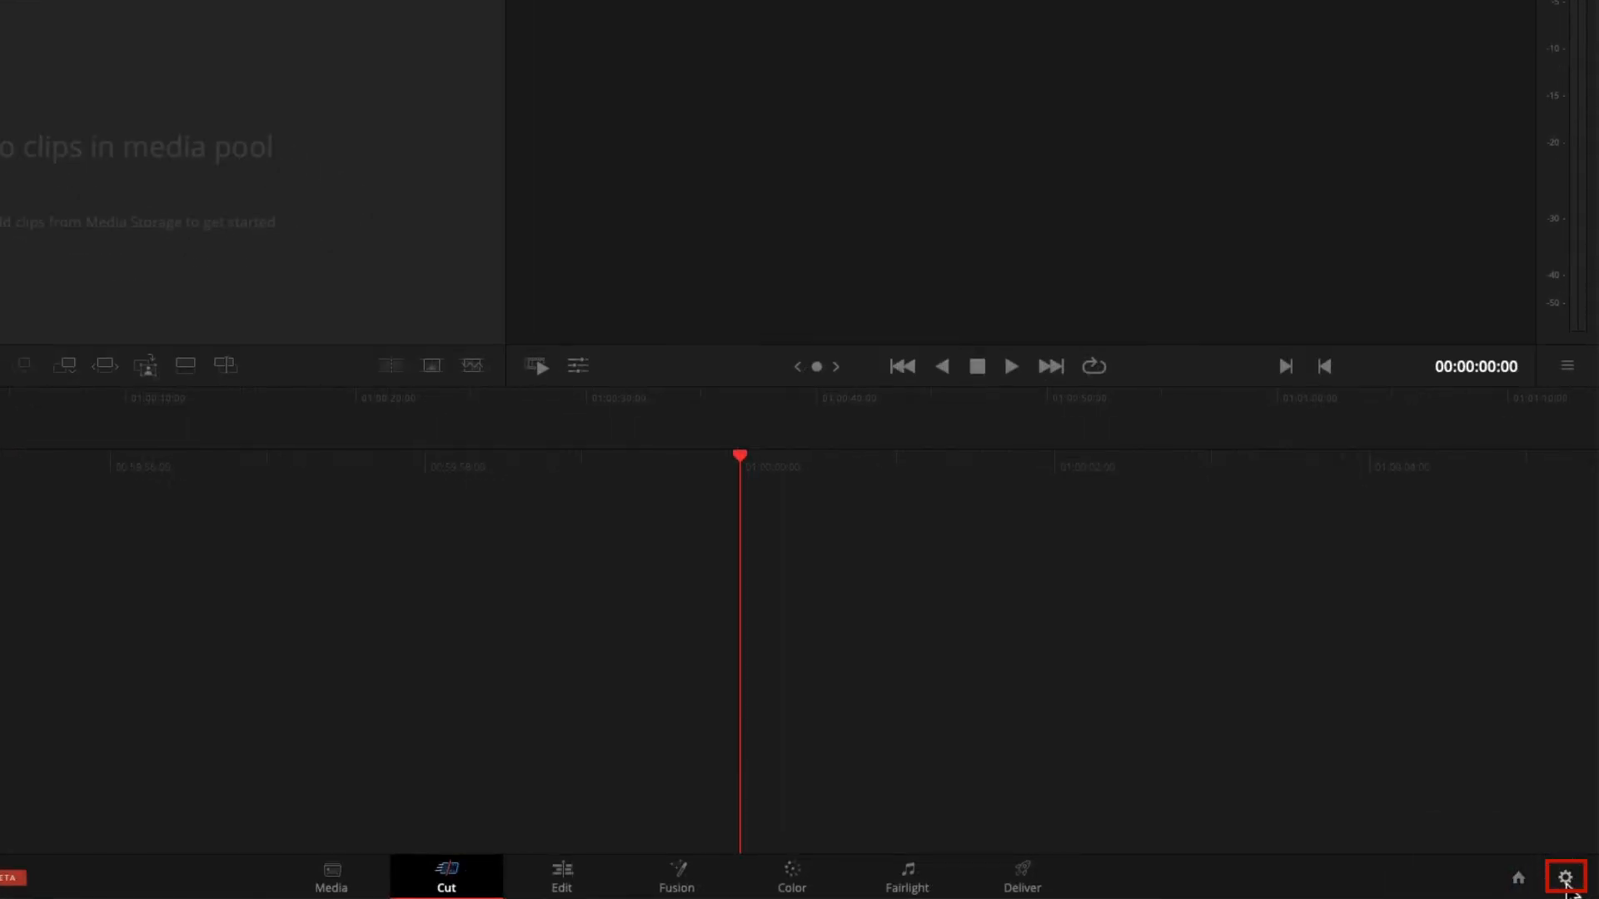
left_click(1565, 879)
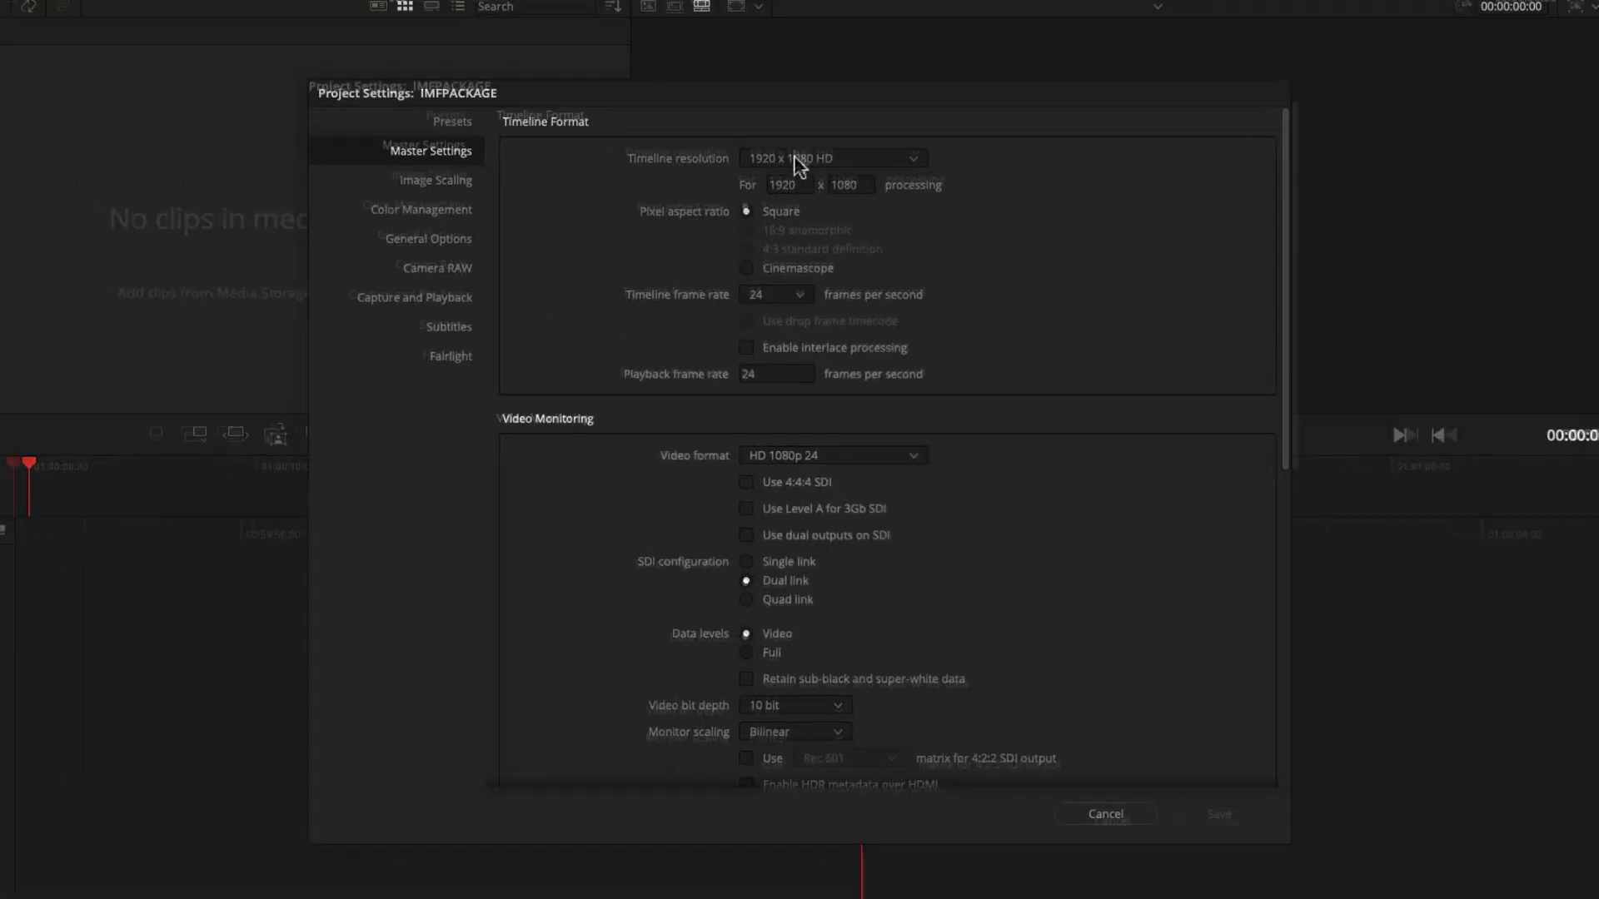
left_click(933, 103)
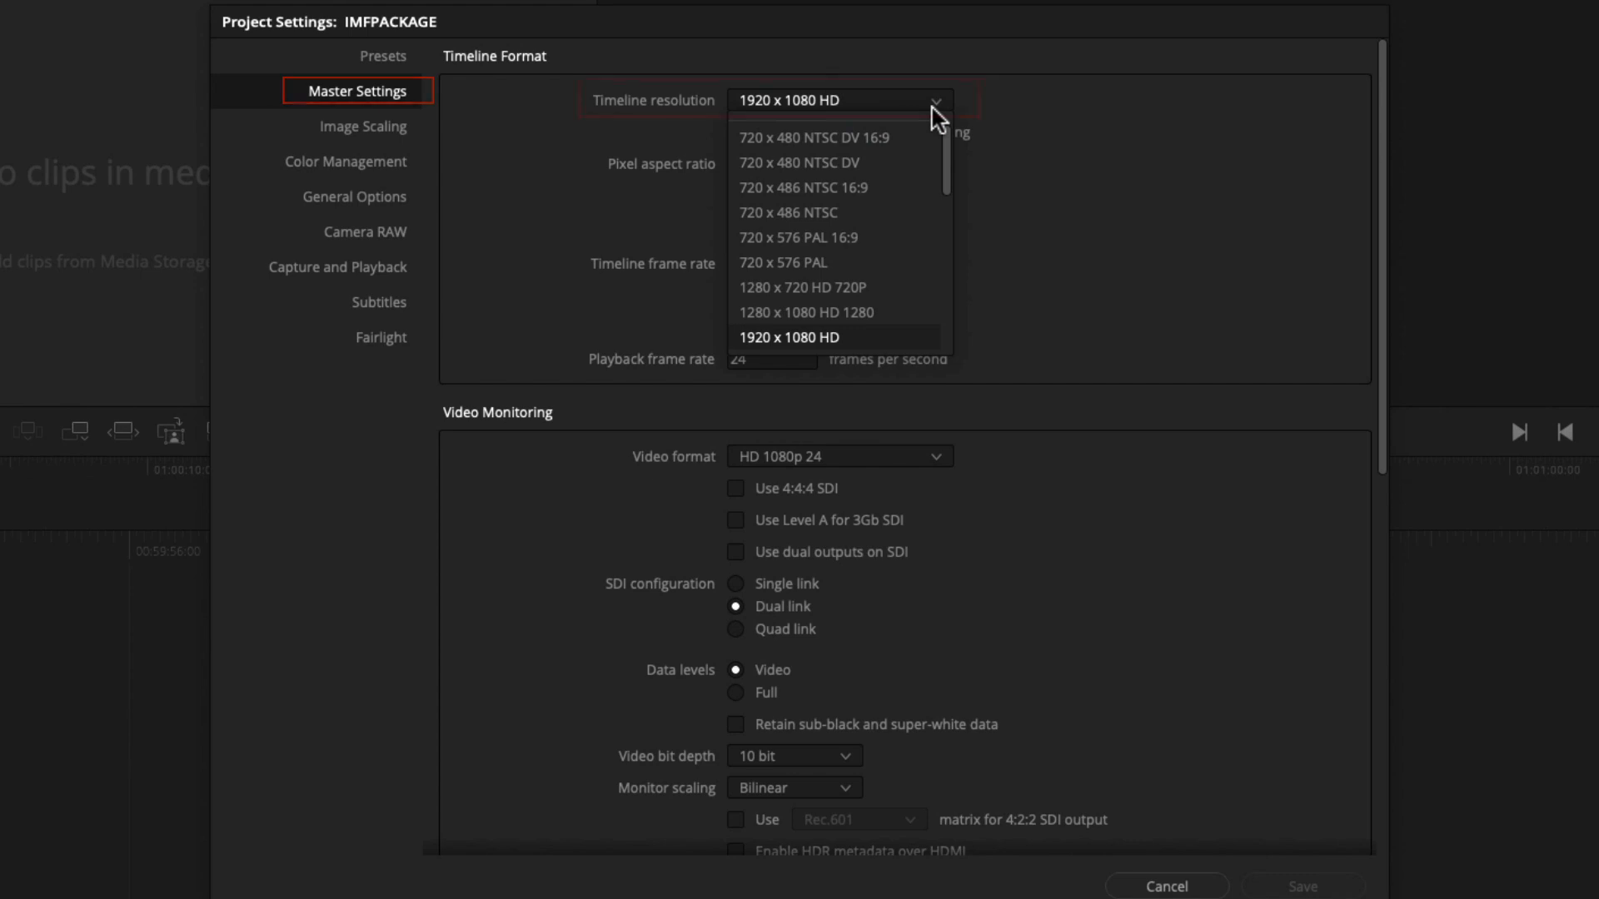
scroll(921, 196, "down", 5)
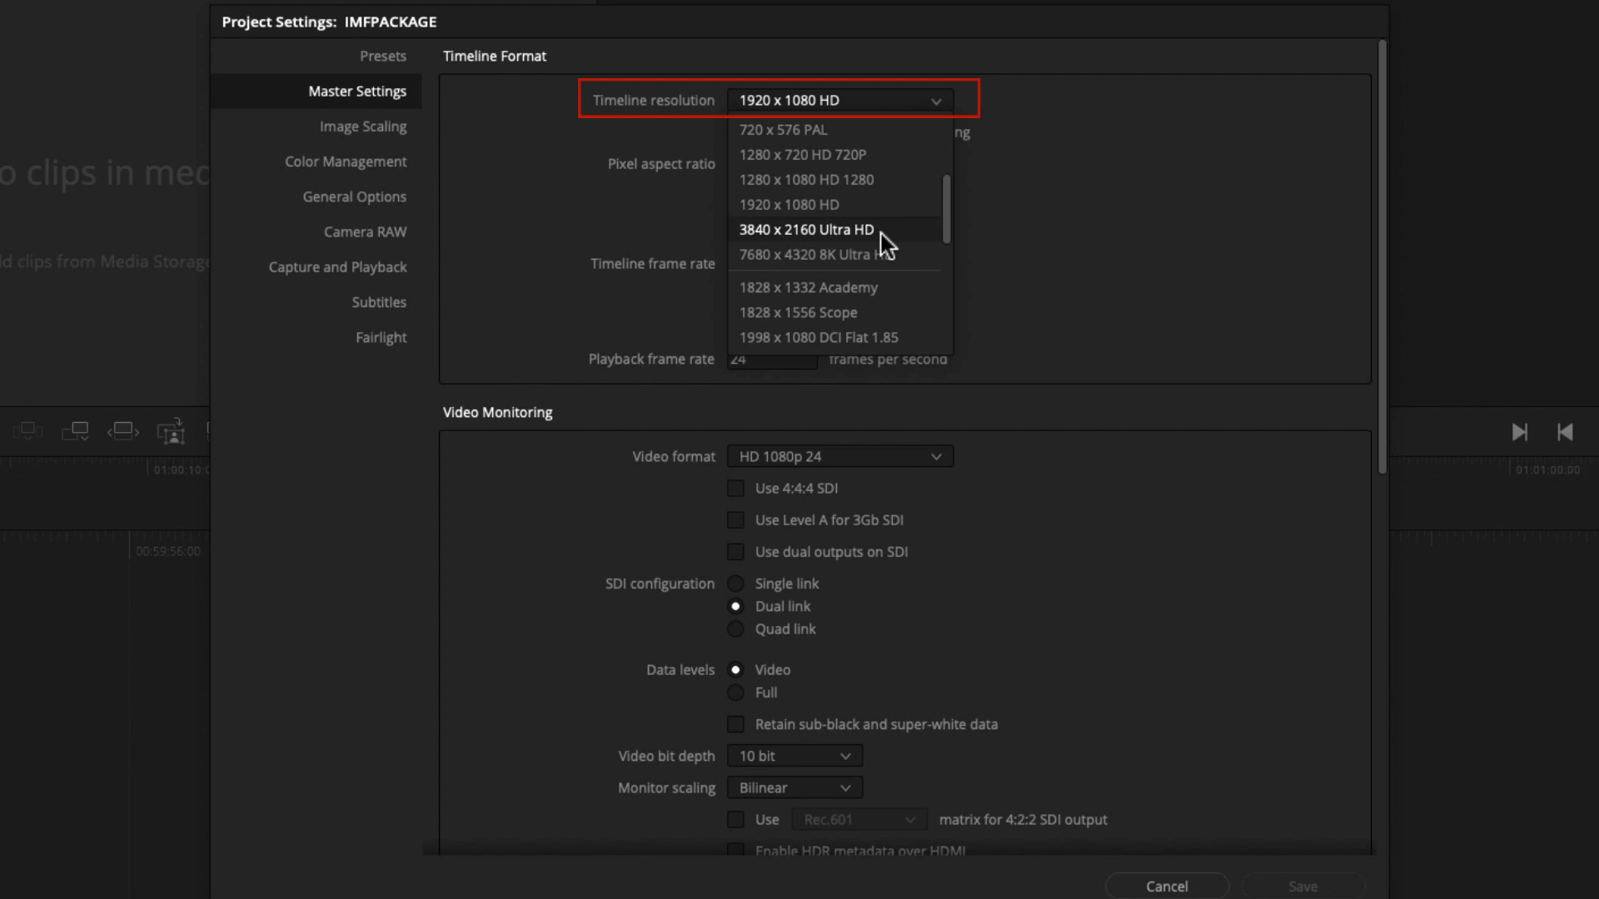
left_click(882, 234)
Set both the timeline frame rate and the playback frame rate to 23.976 frames per second
left_click(787, 264)
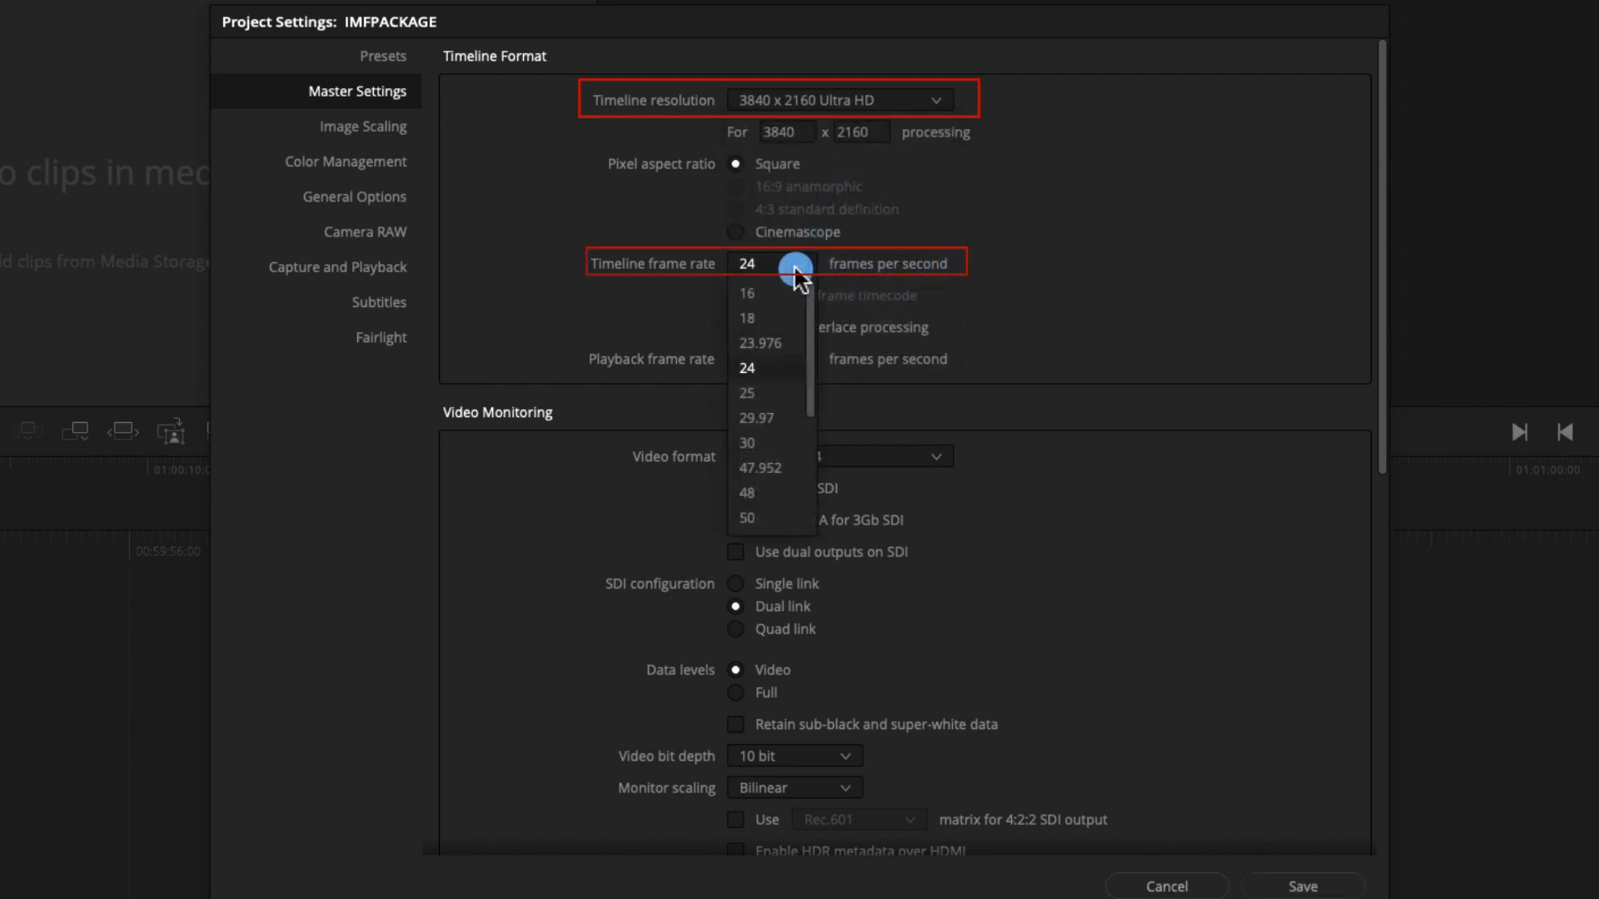
left_click(773, 347)
left_click(765, 359)
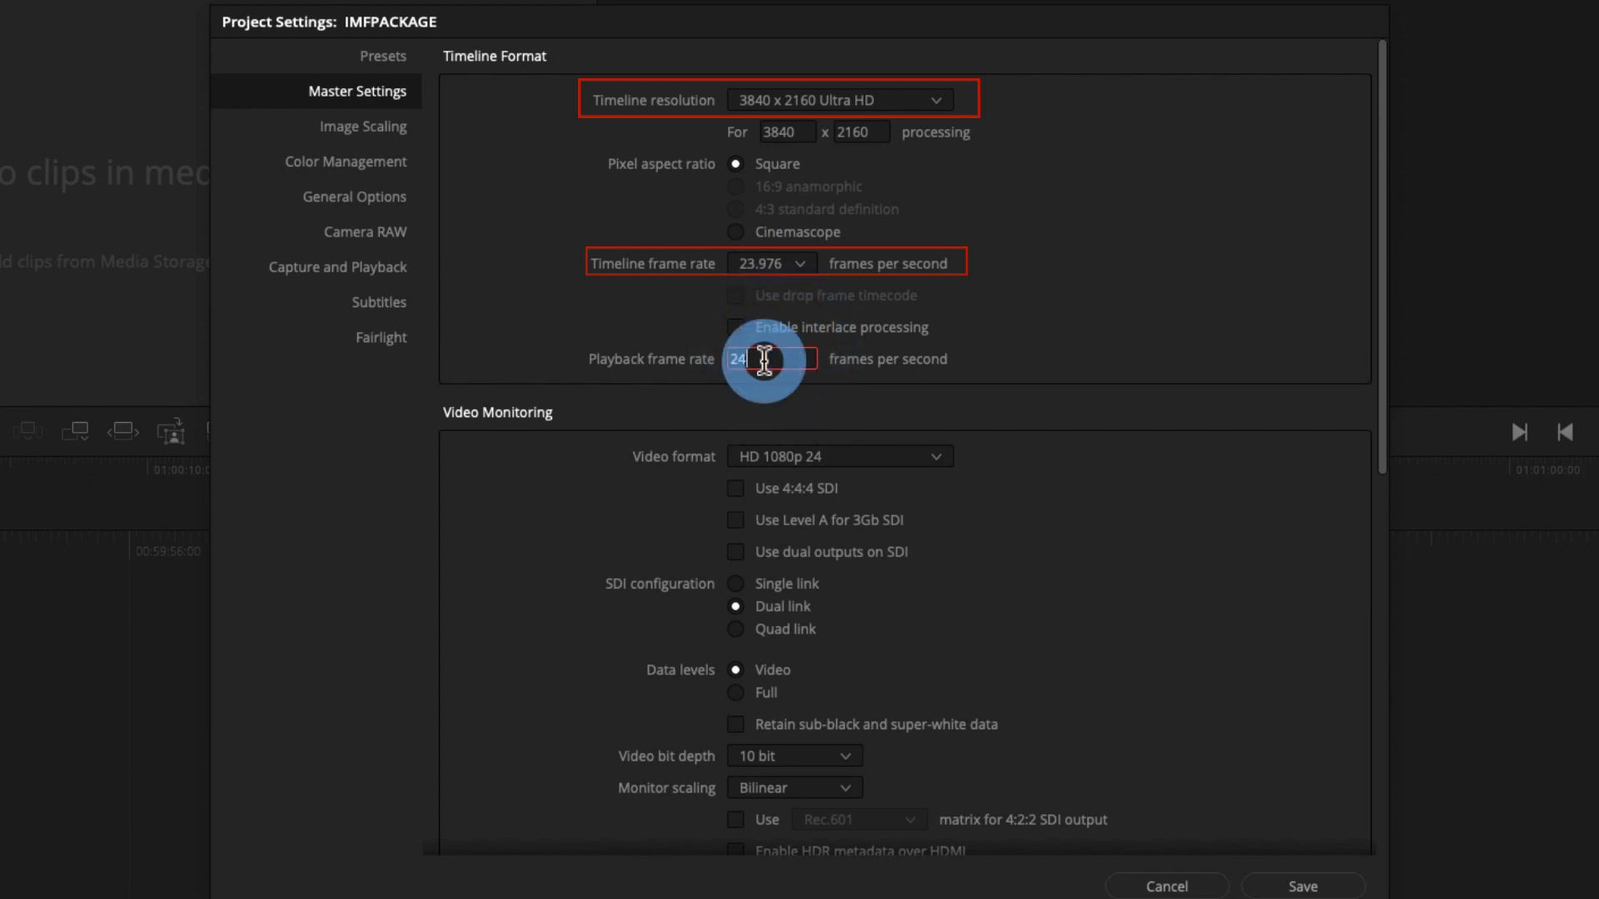
type("23.")
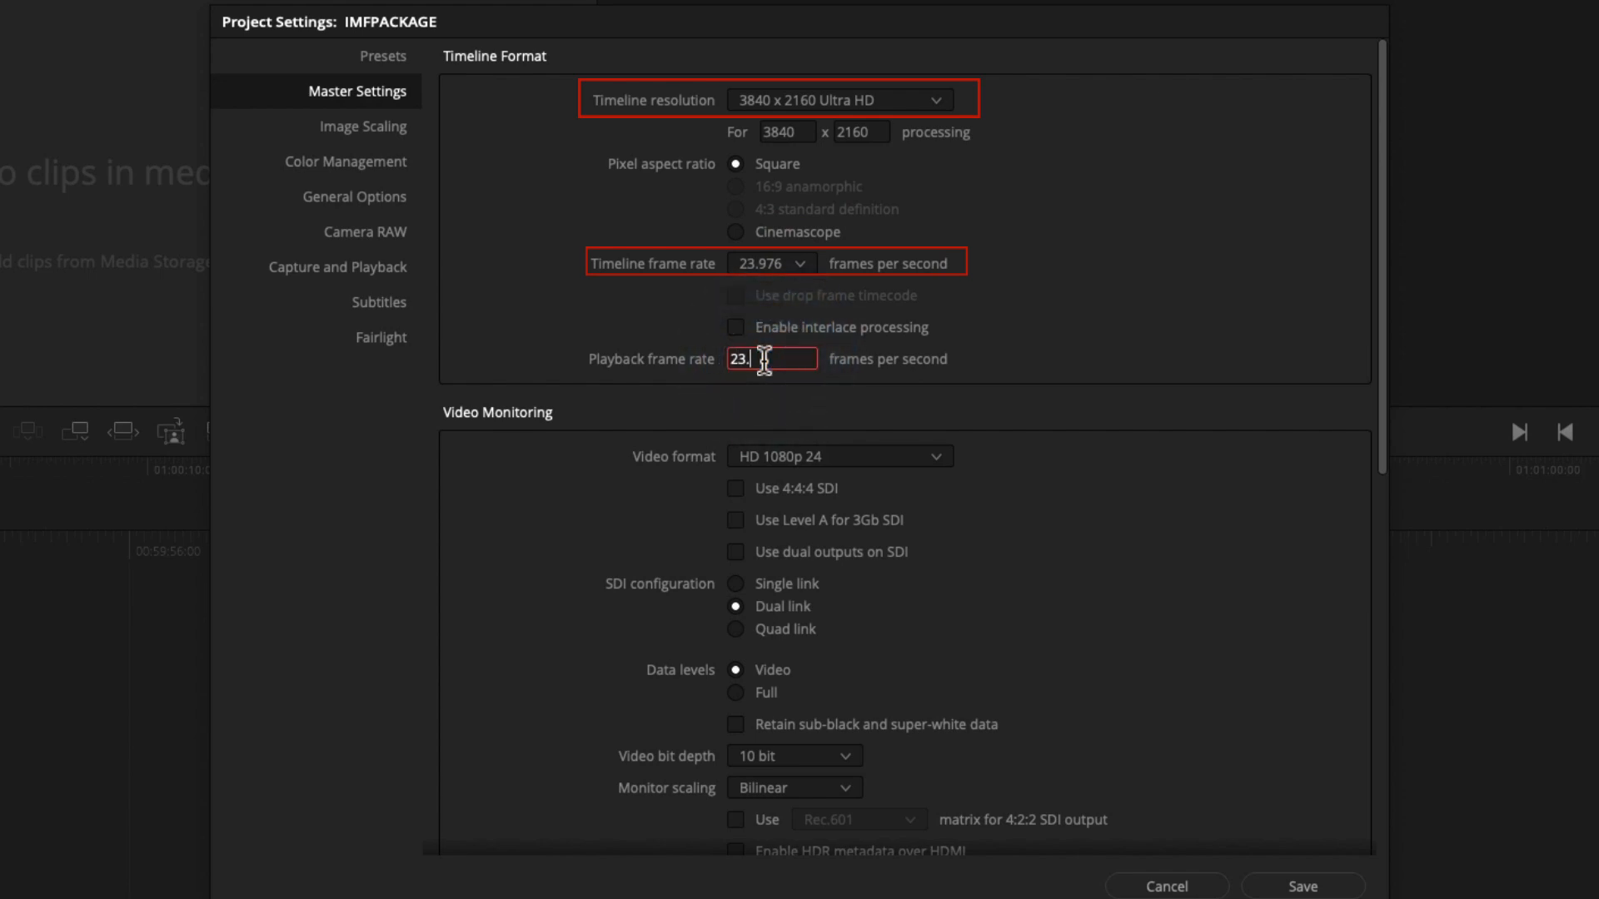
type("976")
left_click(869, 359)
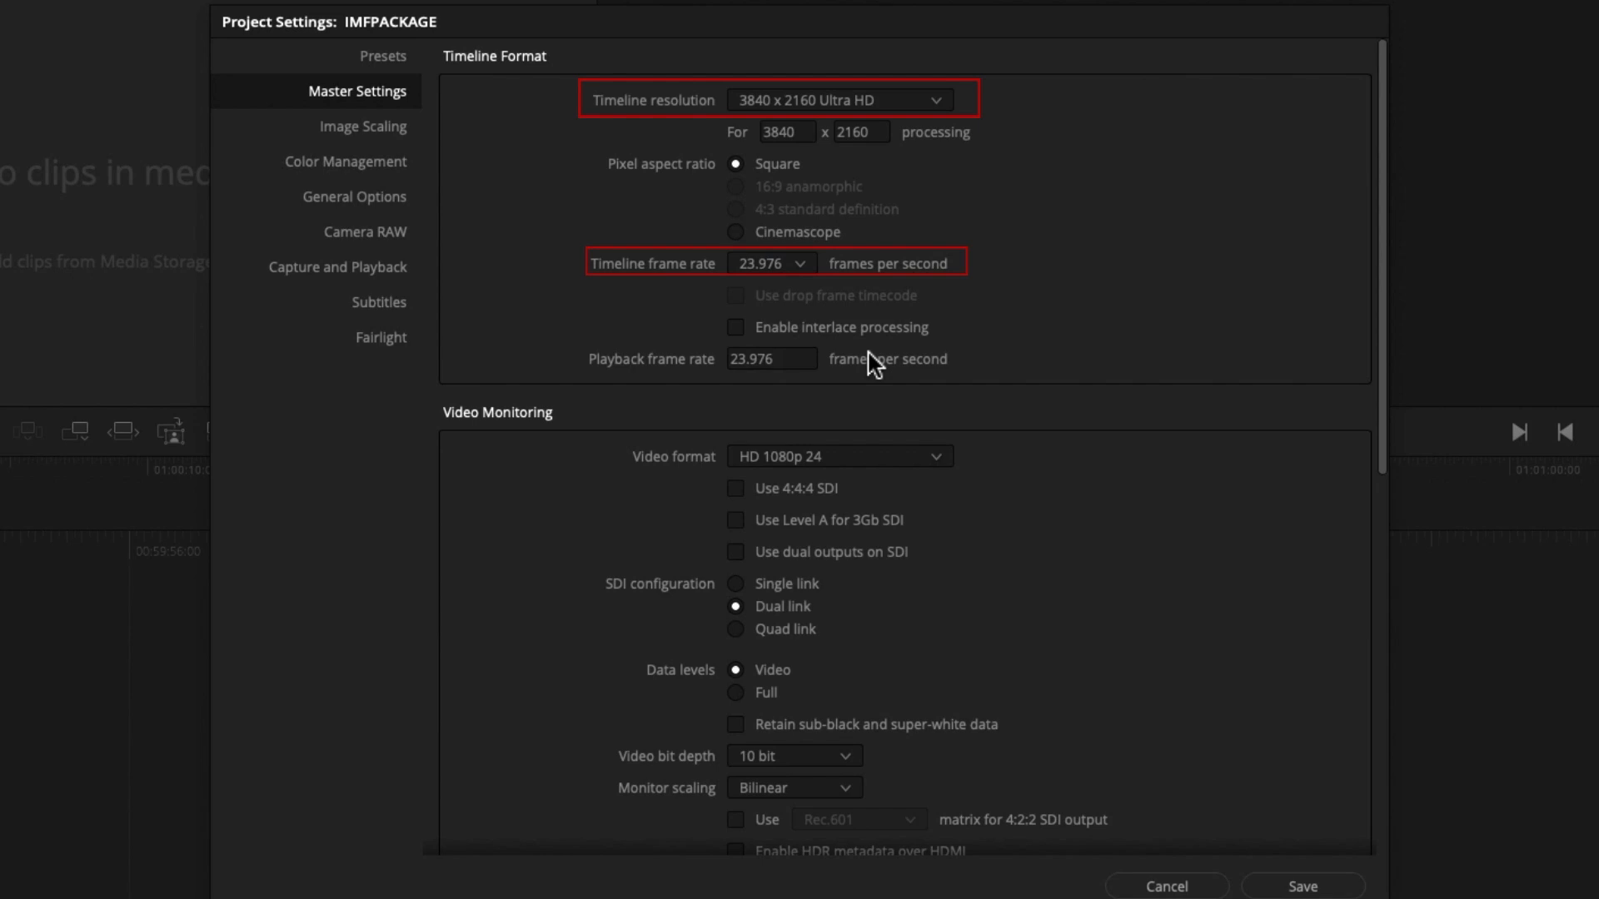
In the color management settings, enable separate color space and gamma and set the timeline color space to P3-D65
left_click(401, 165)
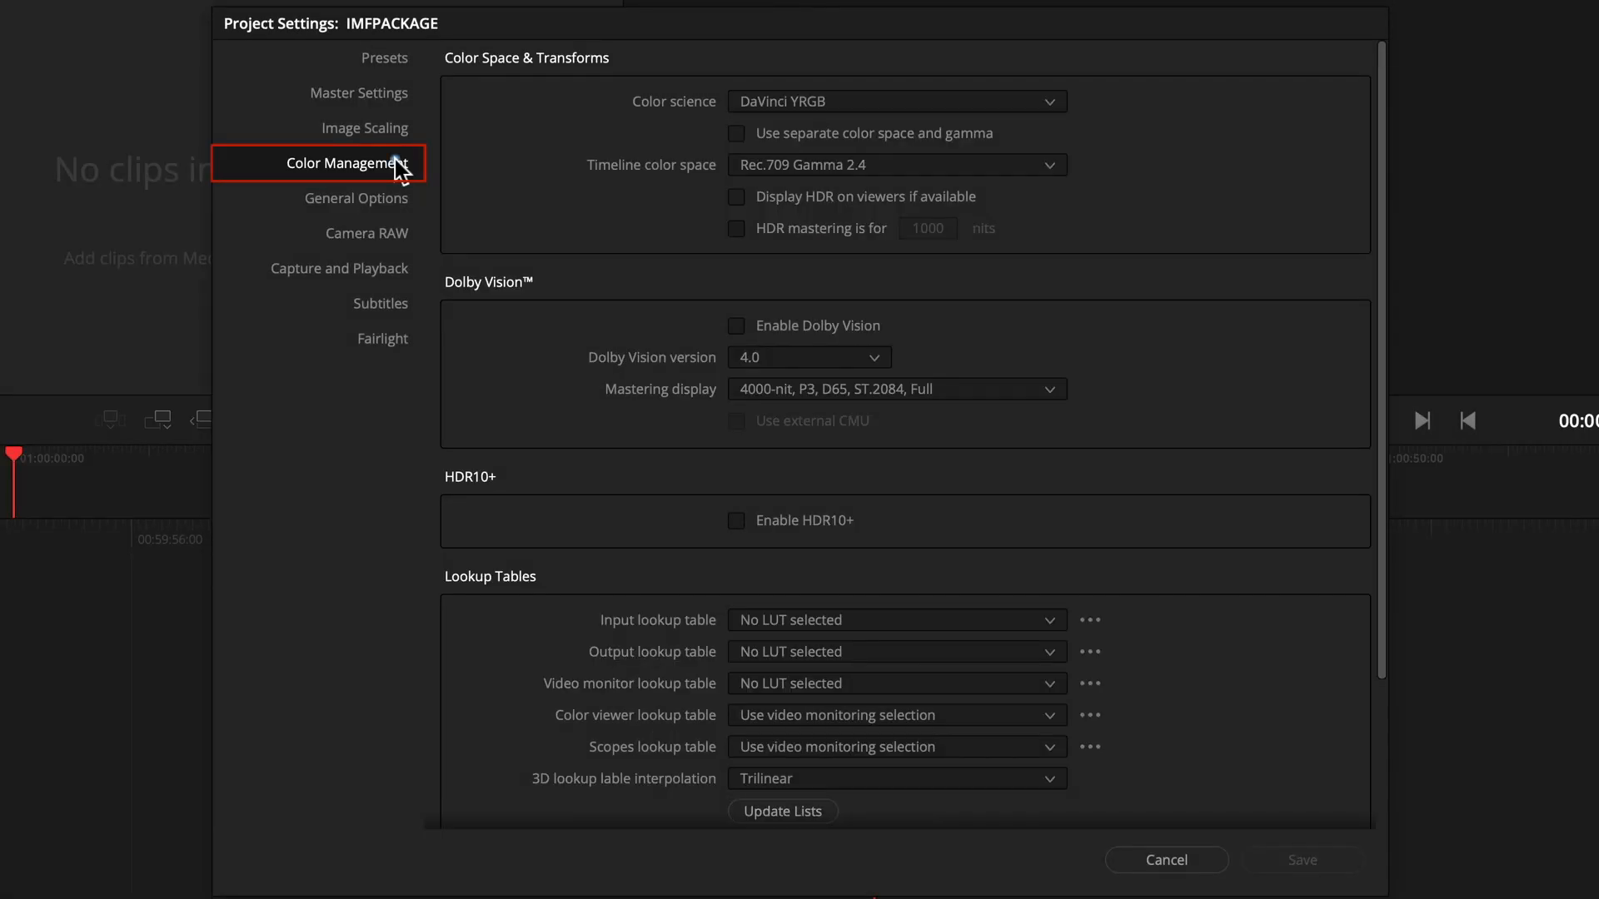
left_click(818, 137)
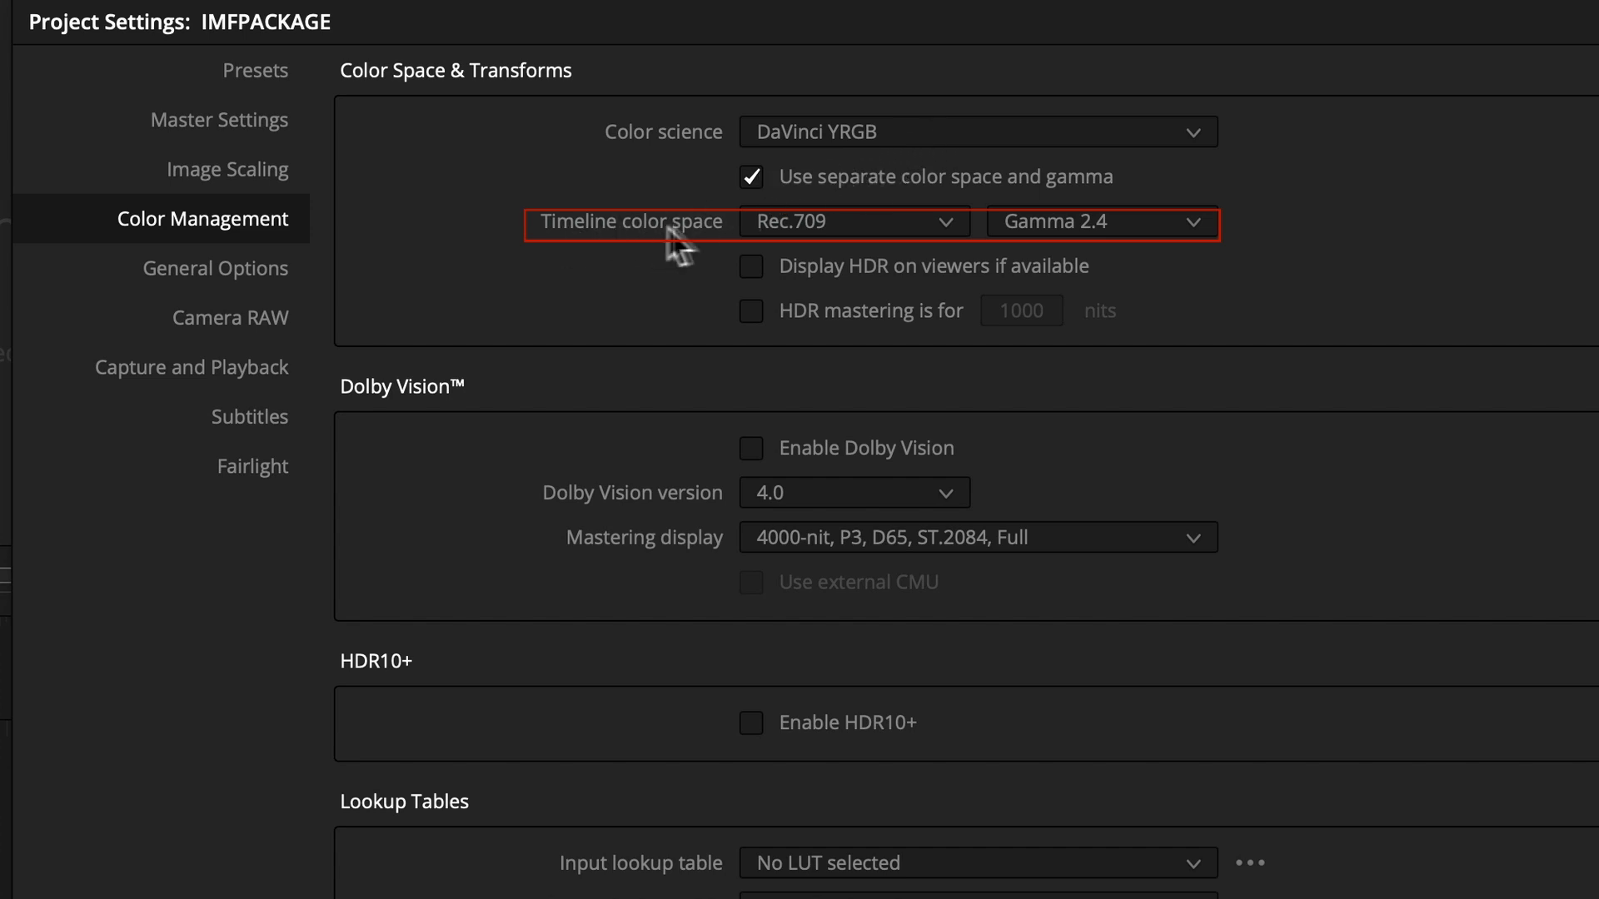
left_click(948, 222)
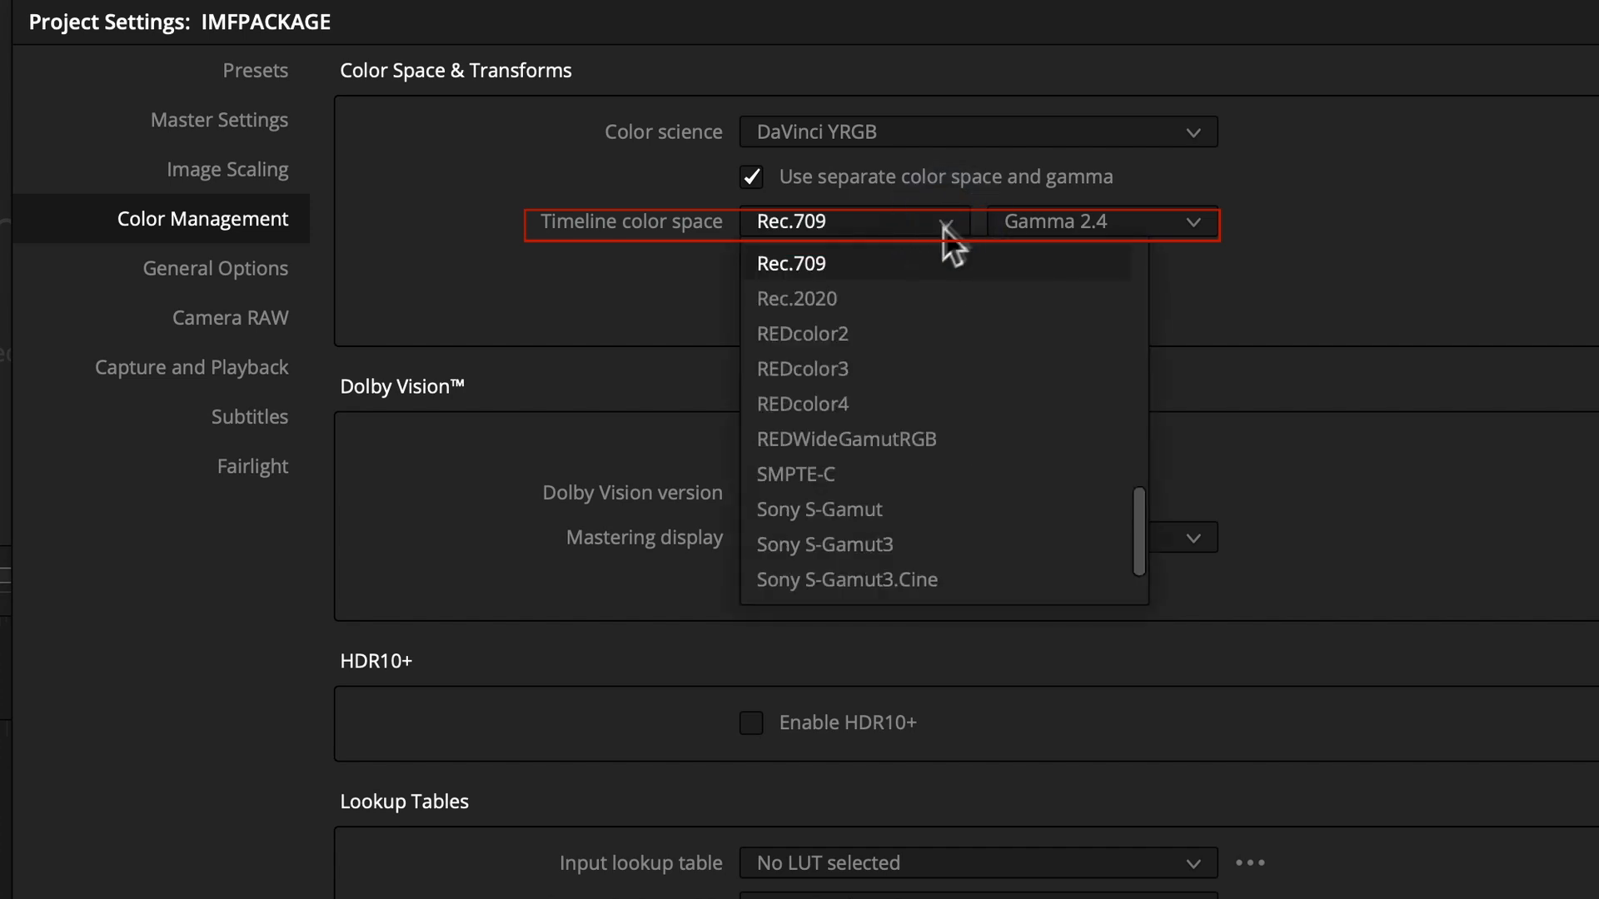
scroll(940, 283, "up", 4)
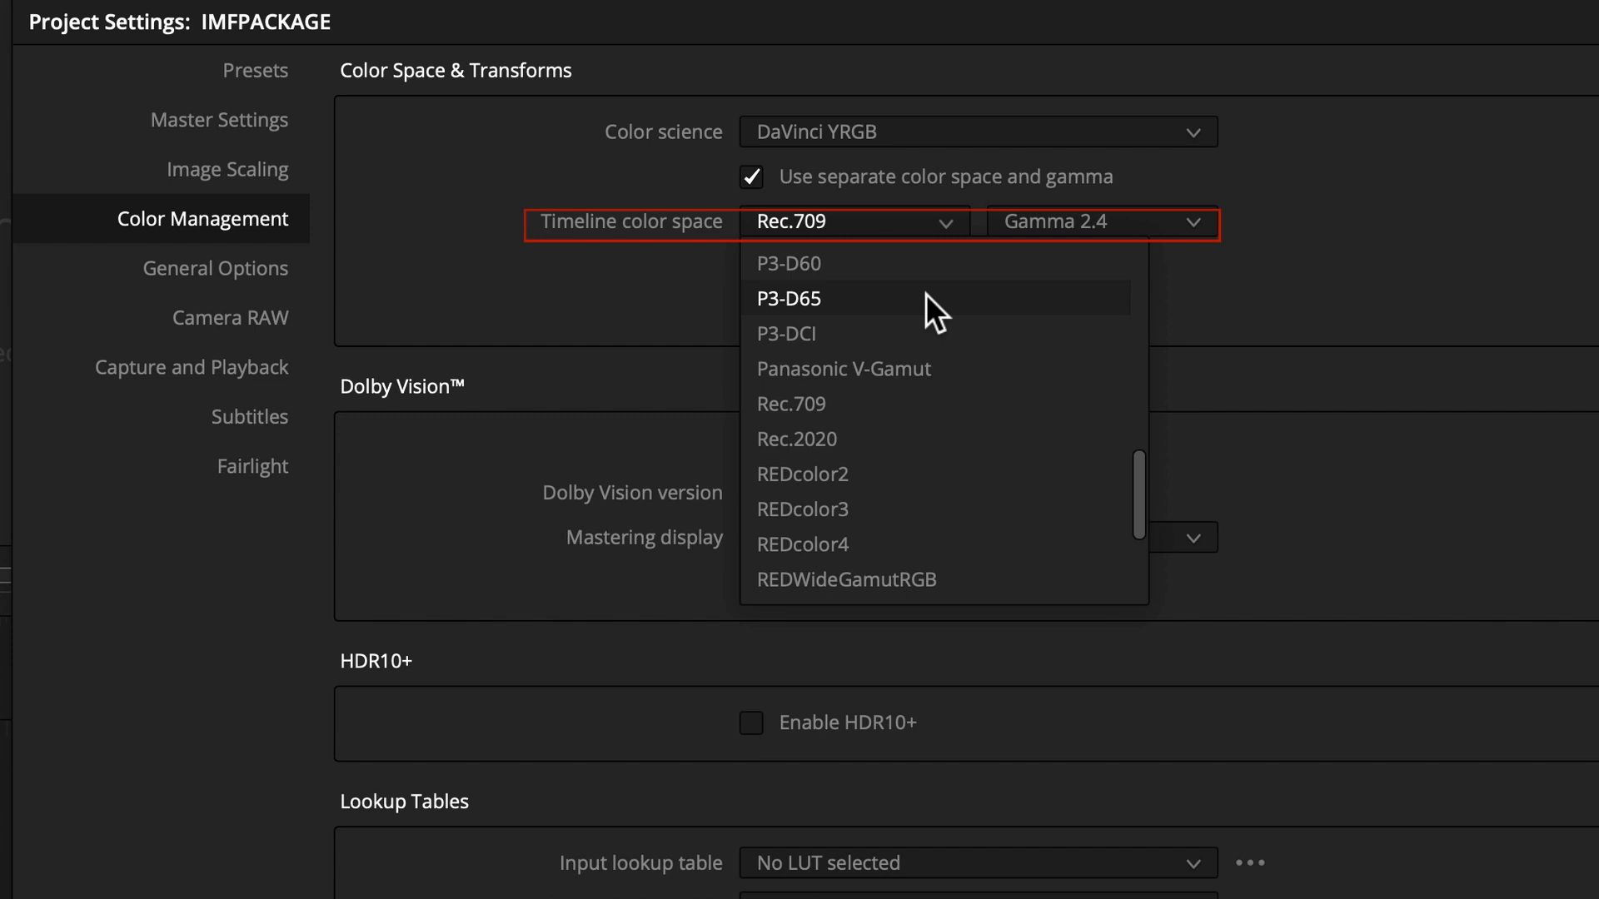
left_click(926, 293)
Set the timeline gamma to ST2084 and keep DaVinci YRGB as the color science
left_click(1087, 219)
scroll(1064, 346, "down", 3)
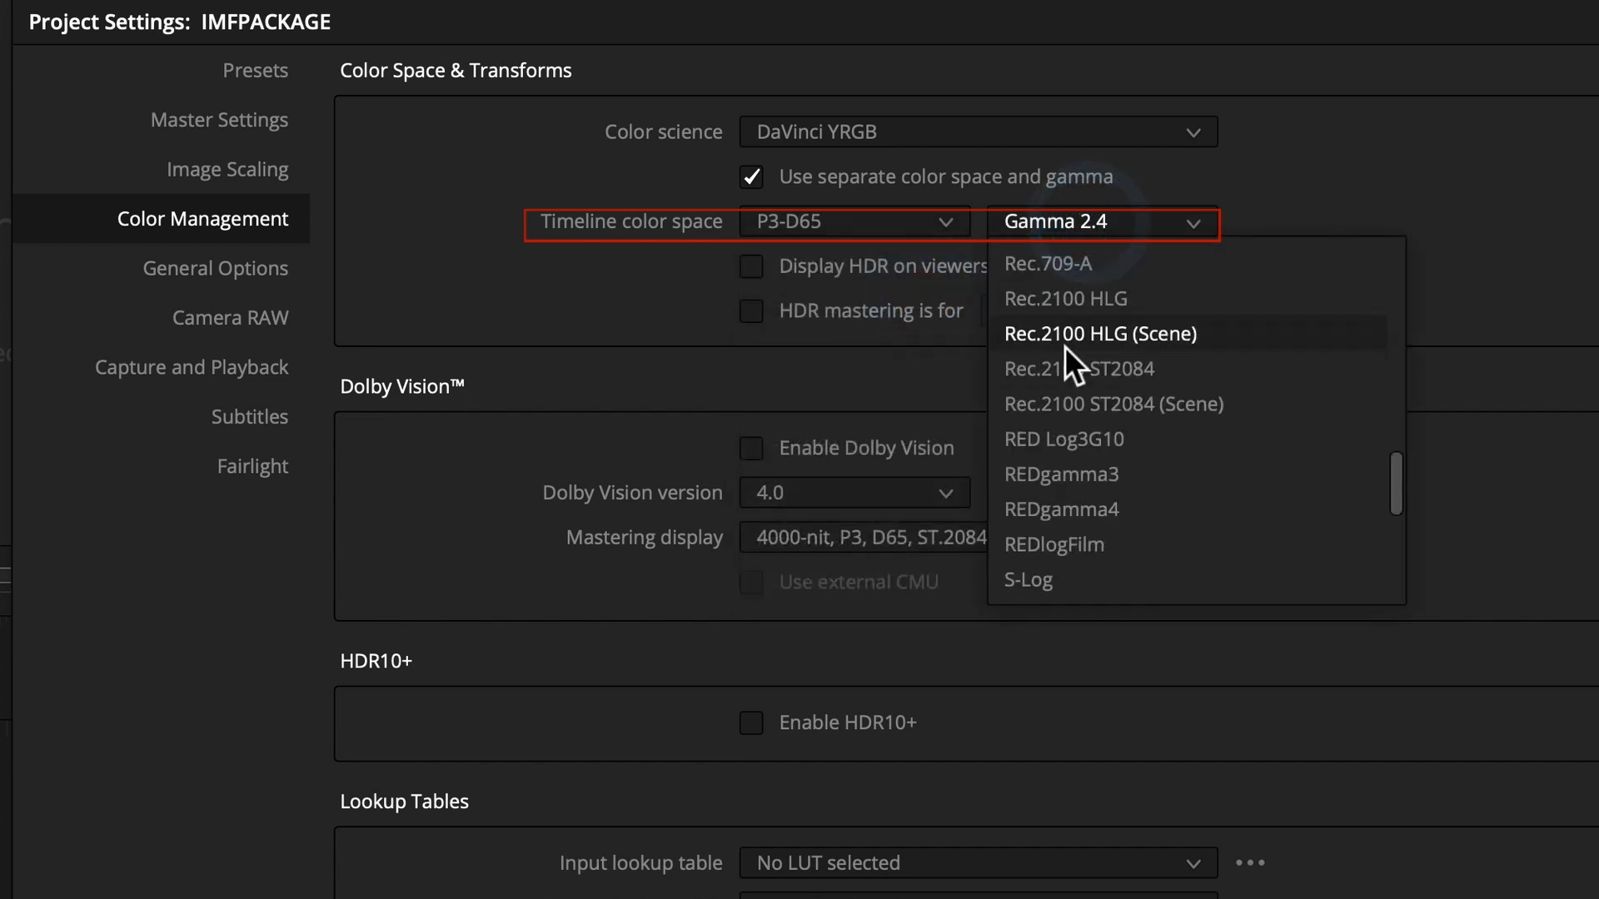
scroll(1099, 441, "down", 4)
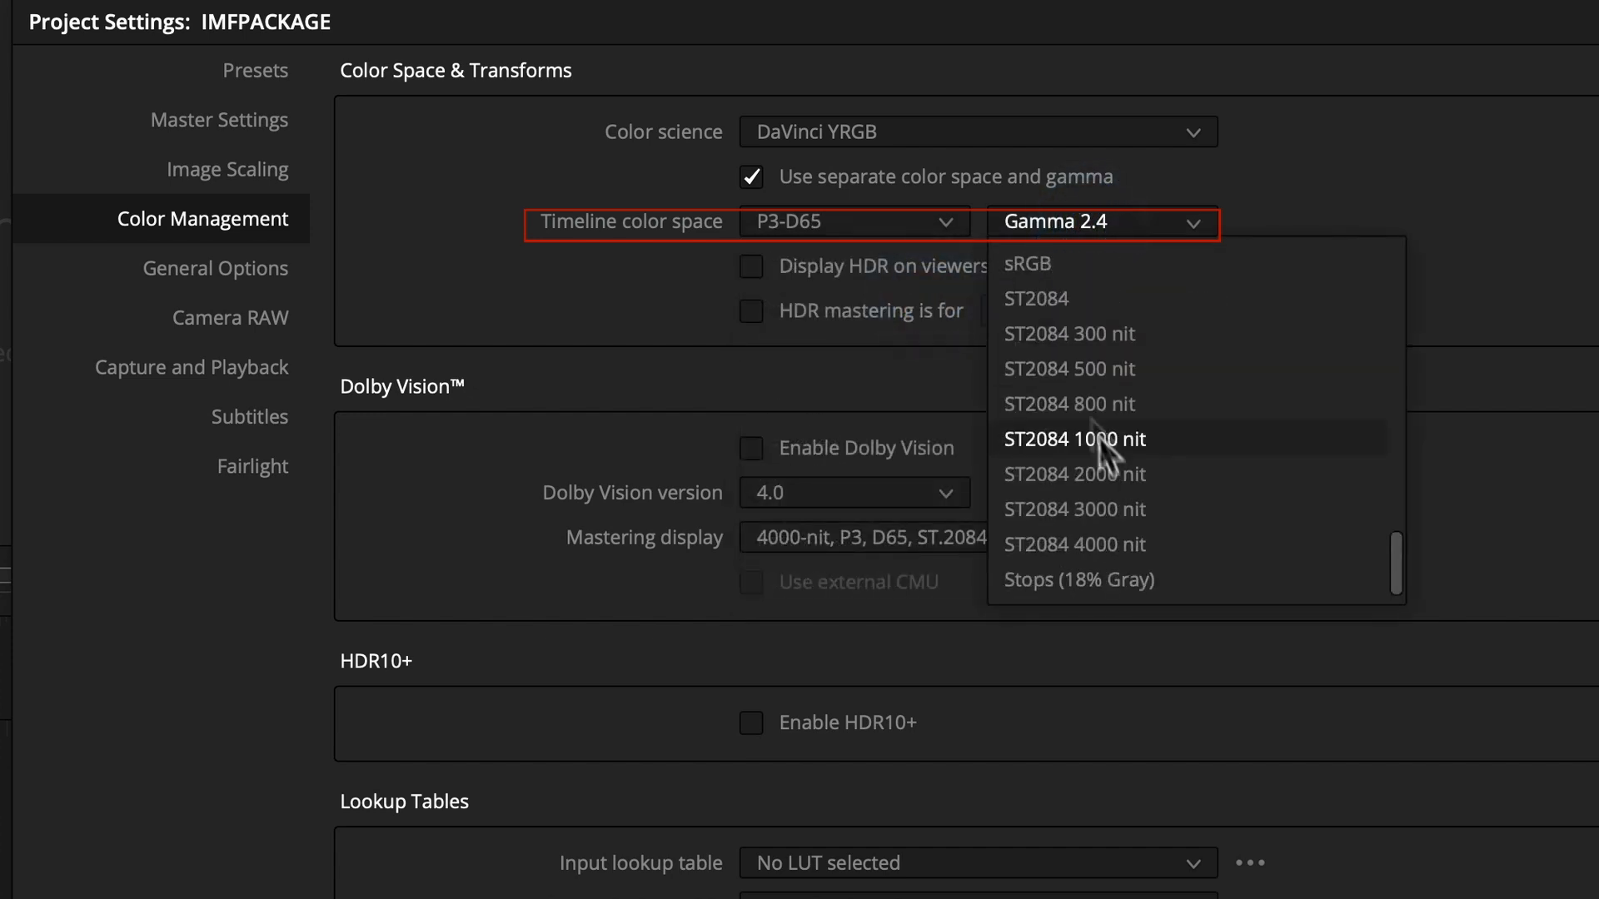
left_click(1122, 289)
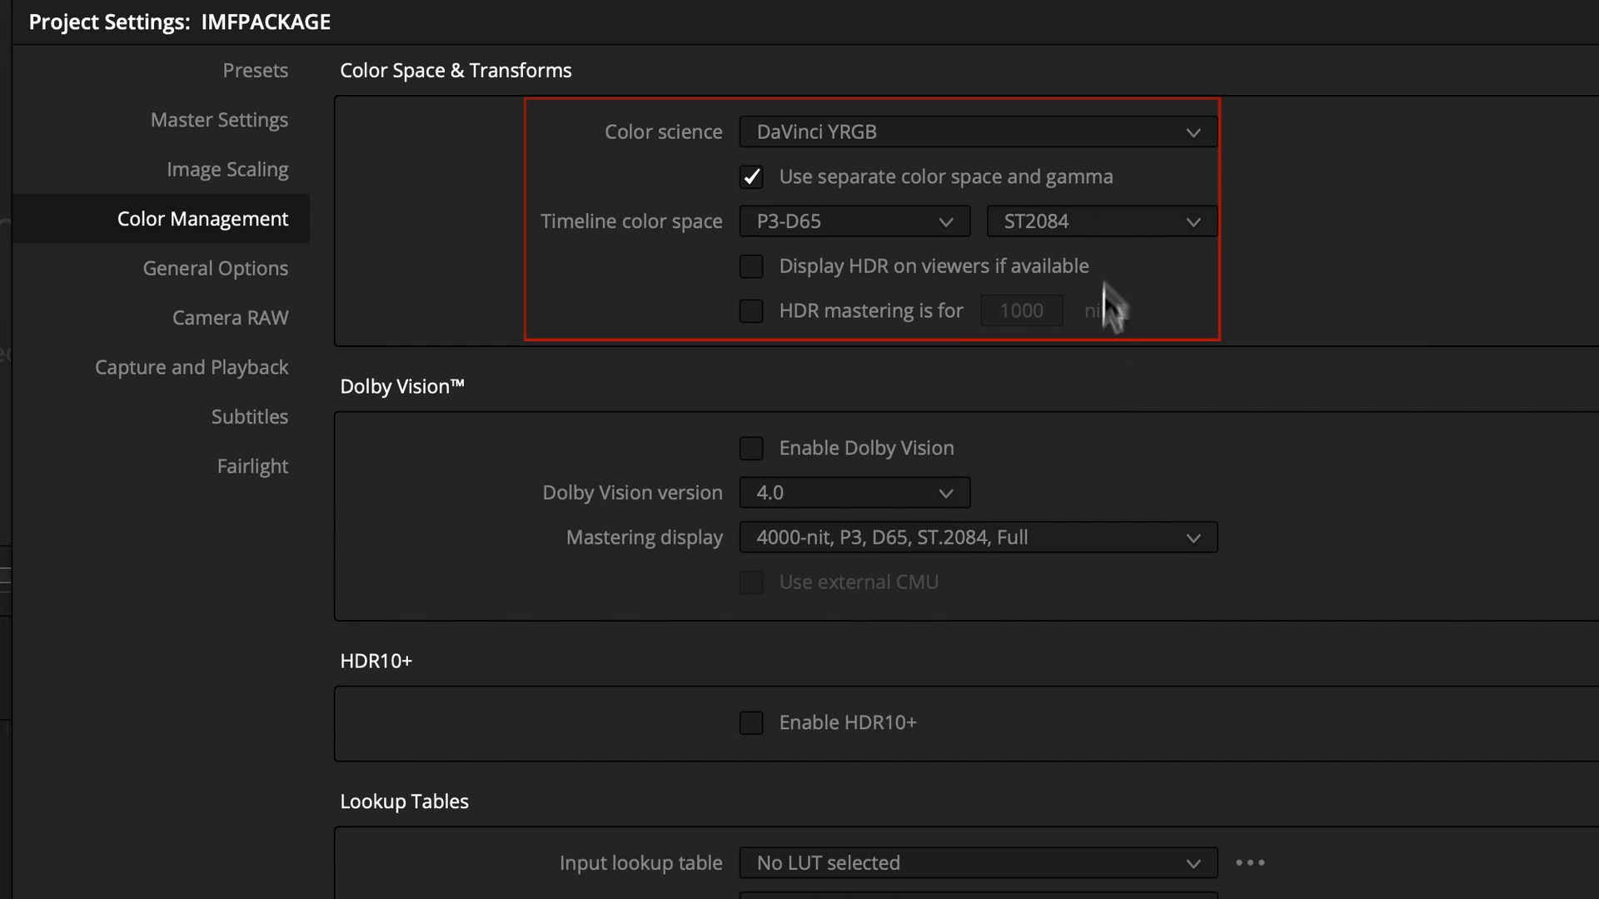
left_click(1191, 135)
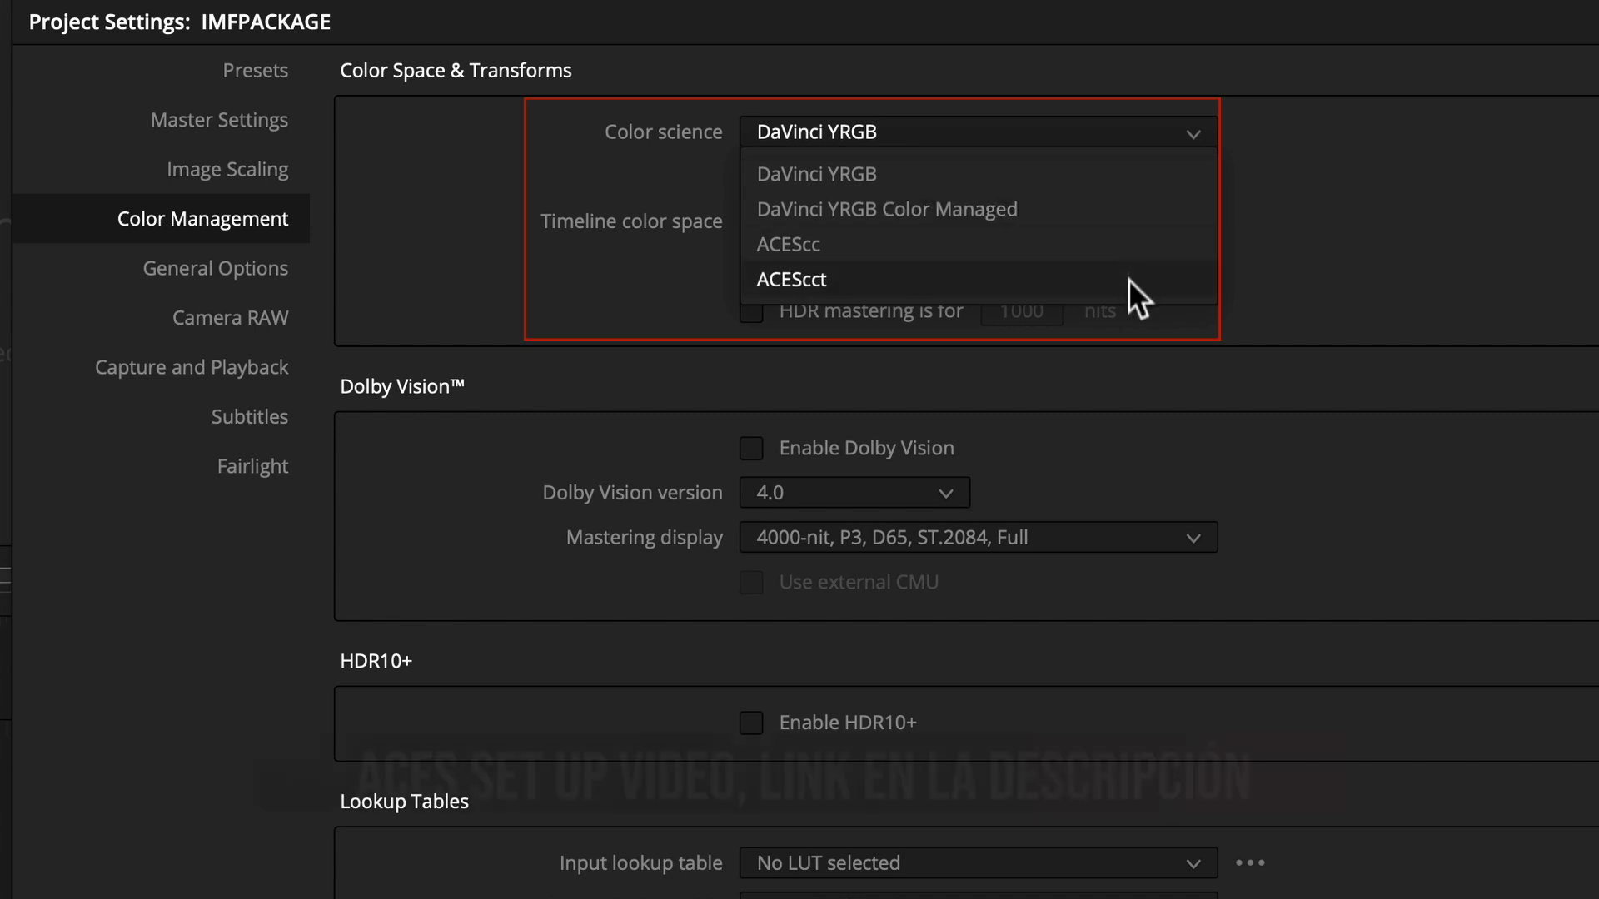
left_click(1136, 155)
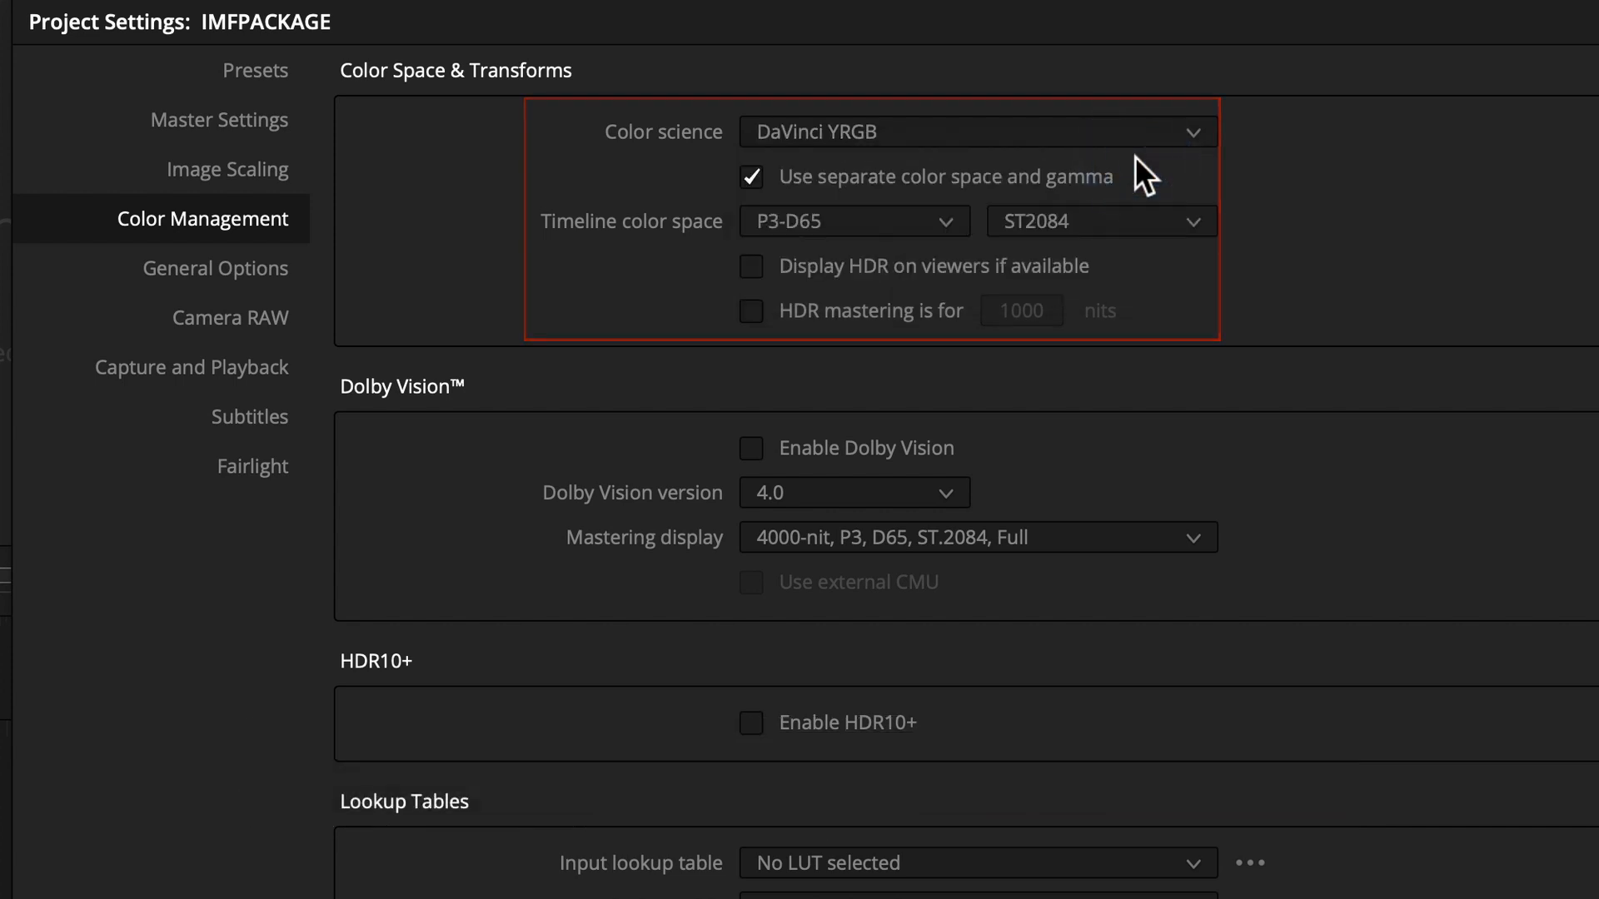
Enable Dolby Vision version 4.0 with the 1000-nit, P3, D65, ST.2084, Full mastering display and save the project settings
scroll(1098, 247, "down", 4)
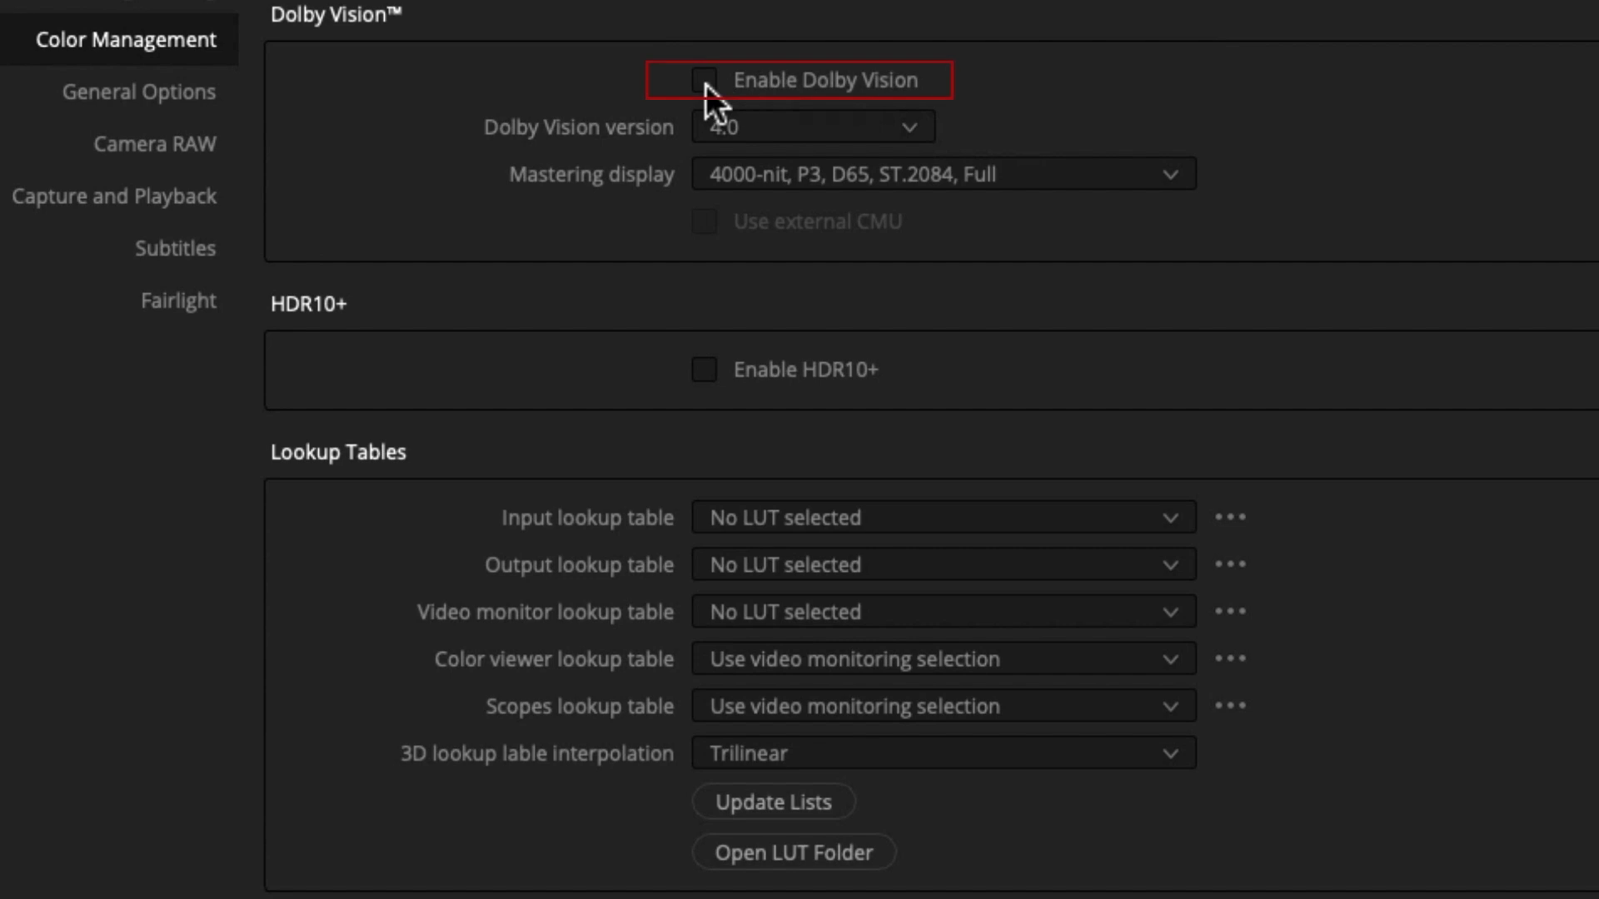
left_click(704, 81)
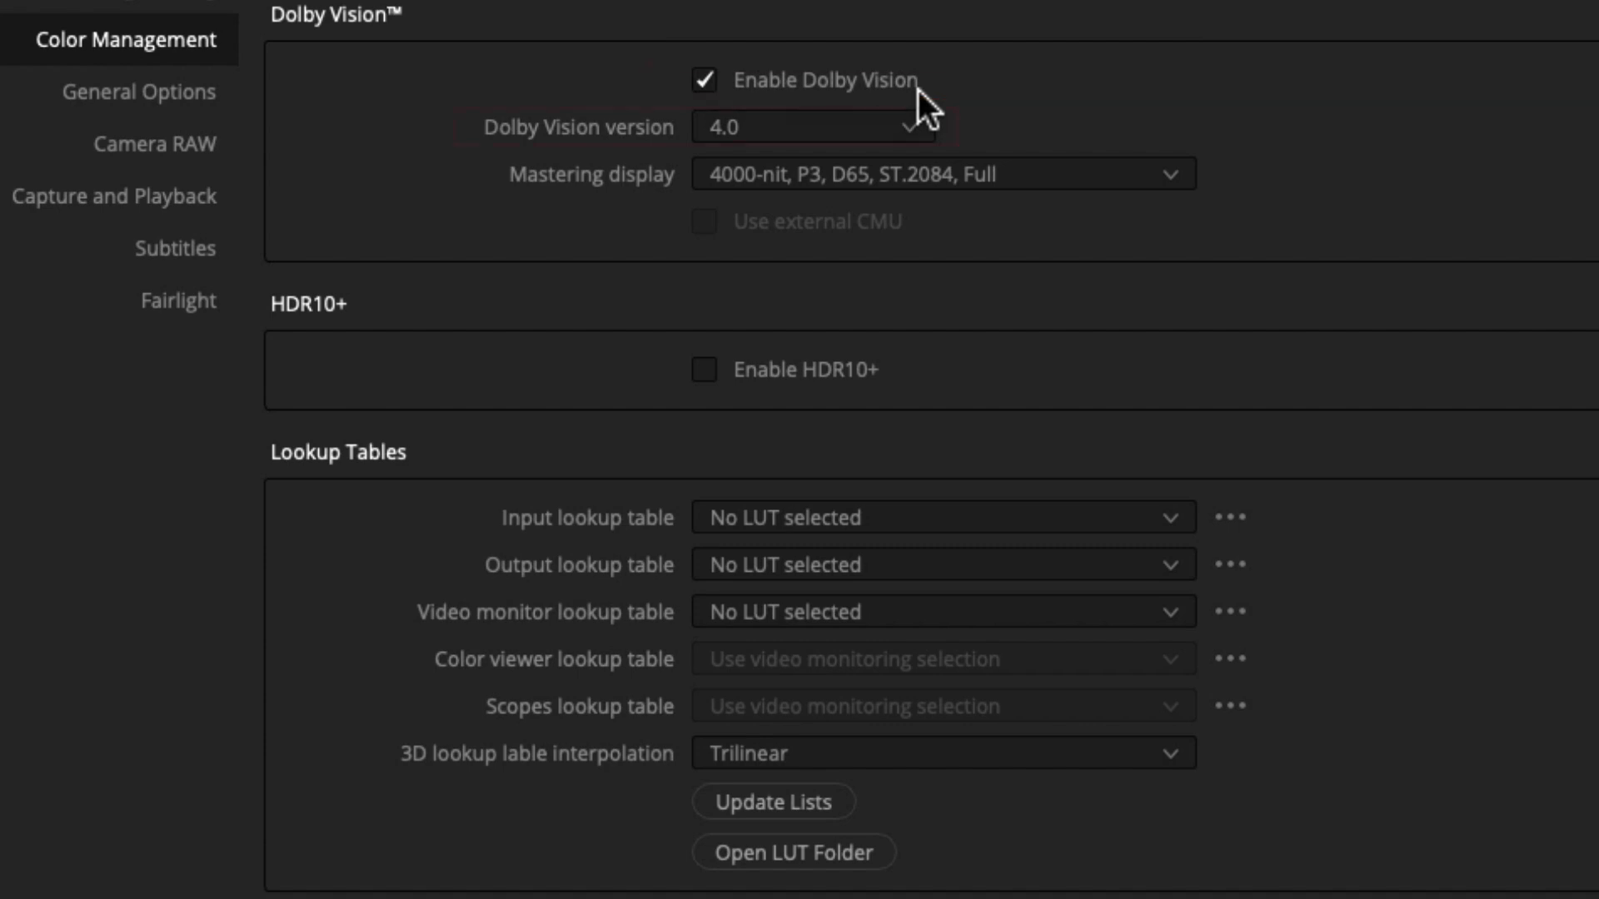
left_click(910, 127)
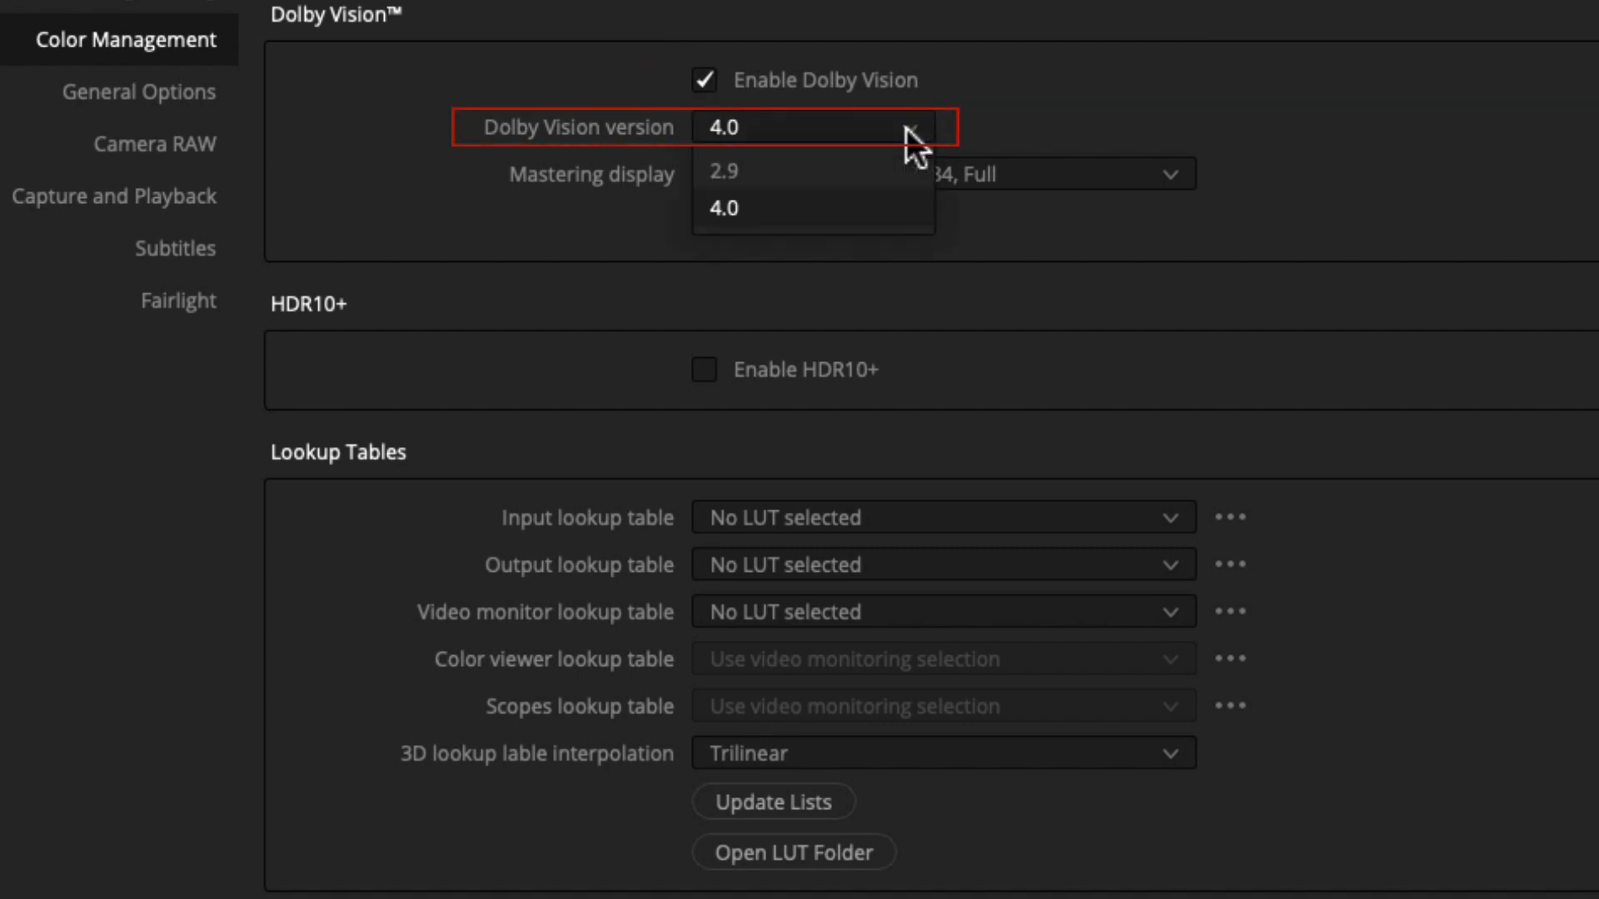
left_click(822, 204)
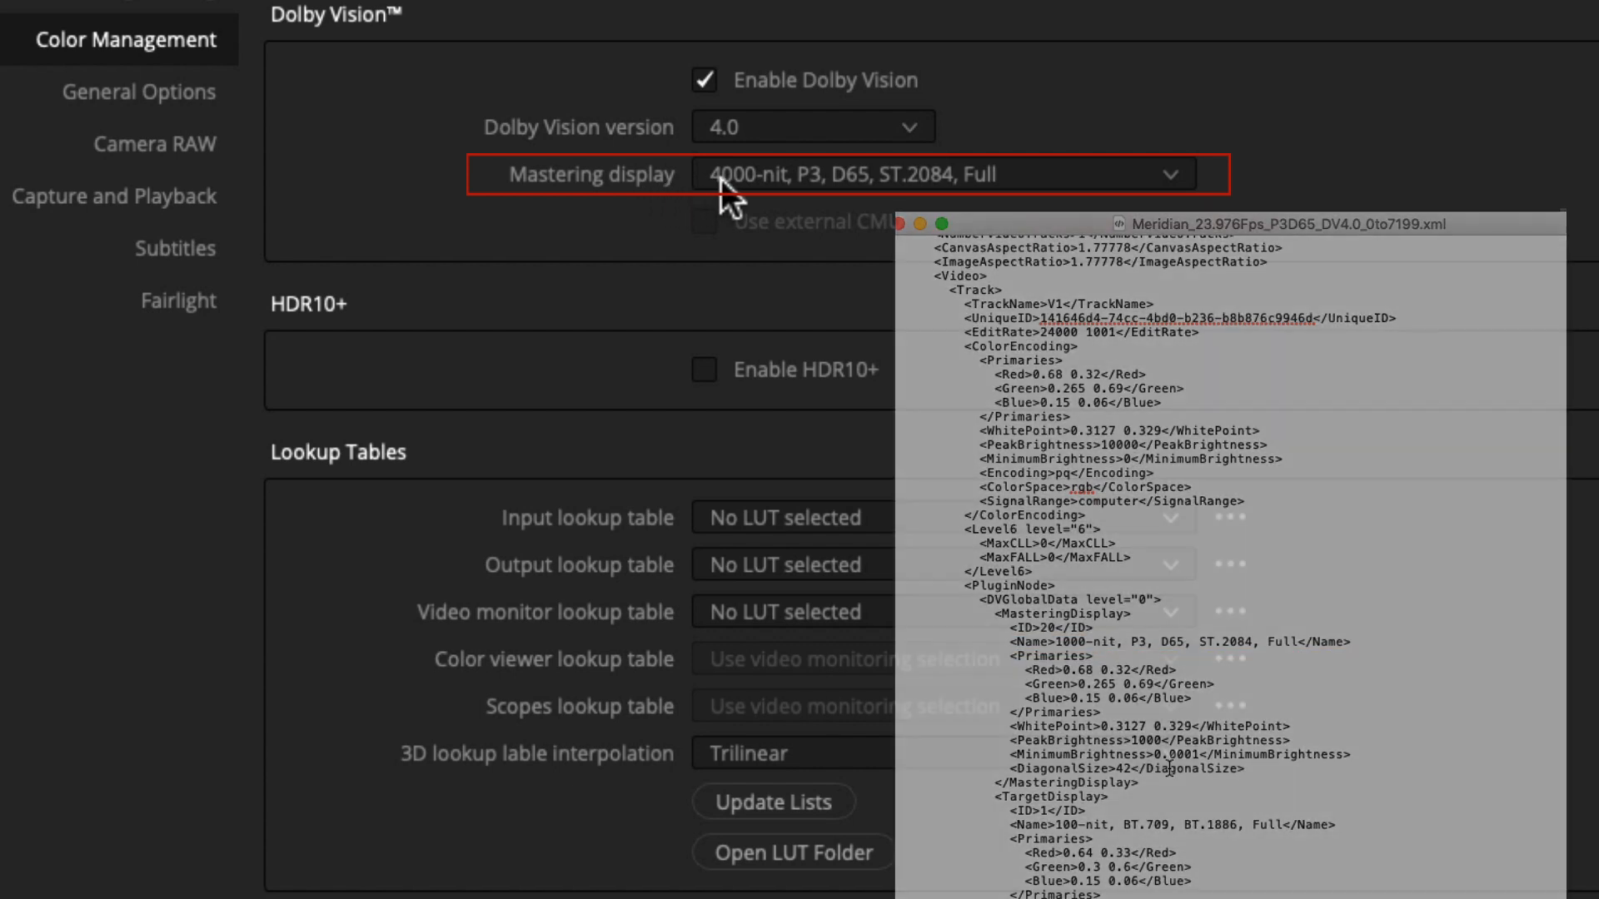
left_click(721, 178)
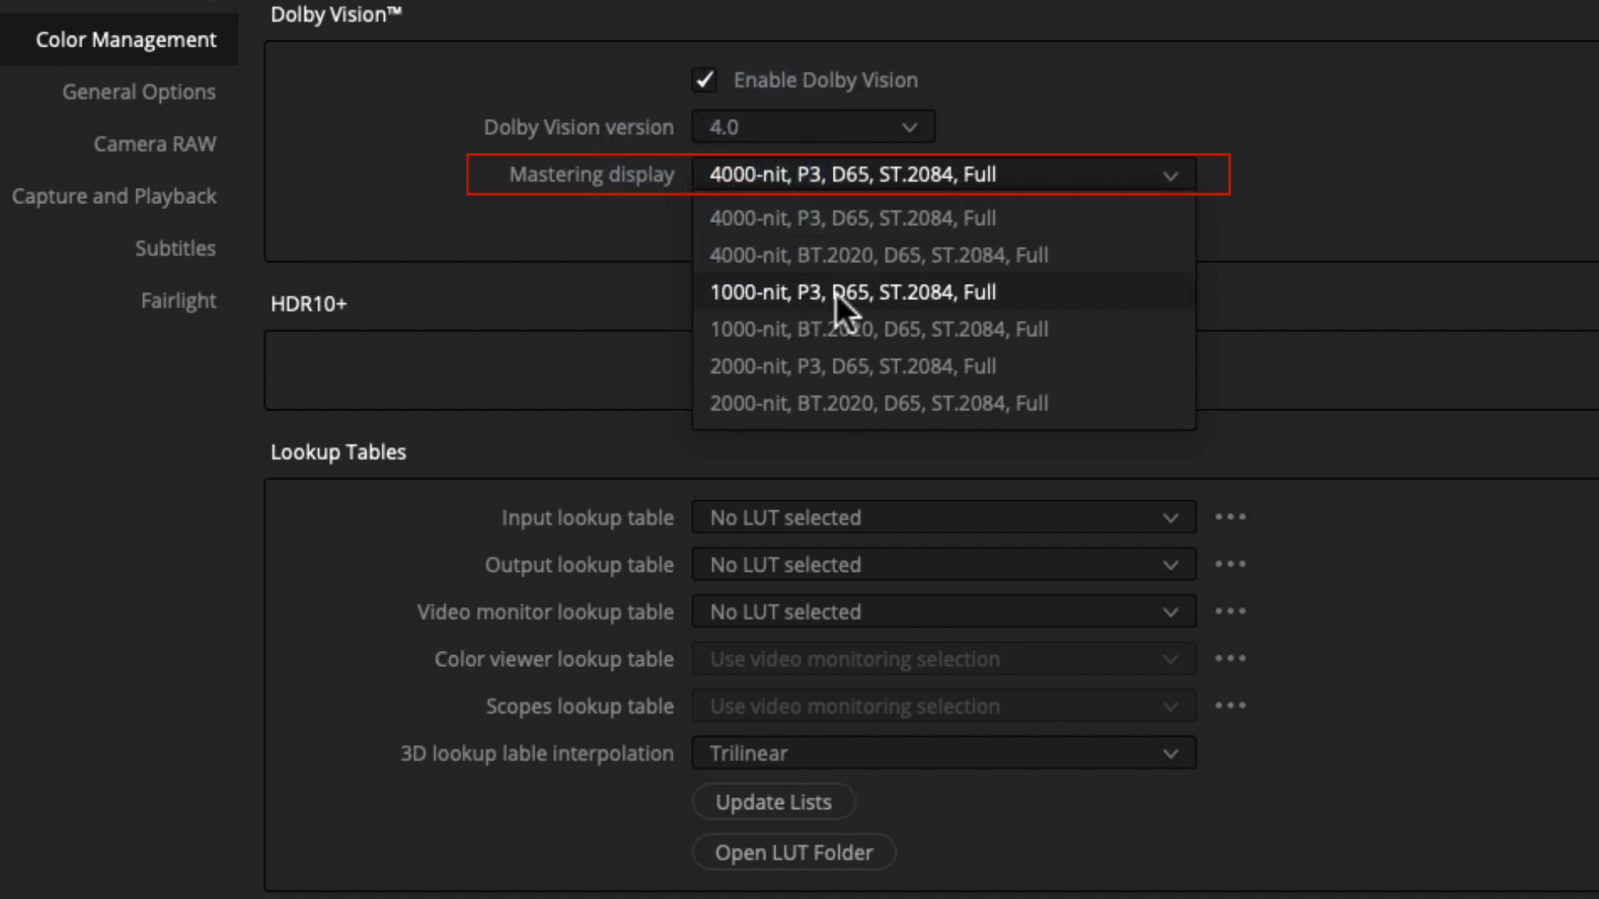
left_click(977, 298)
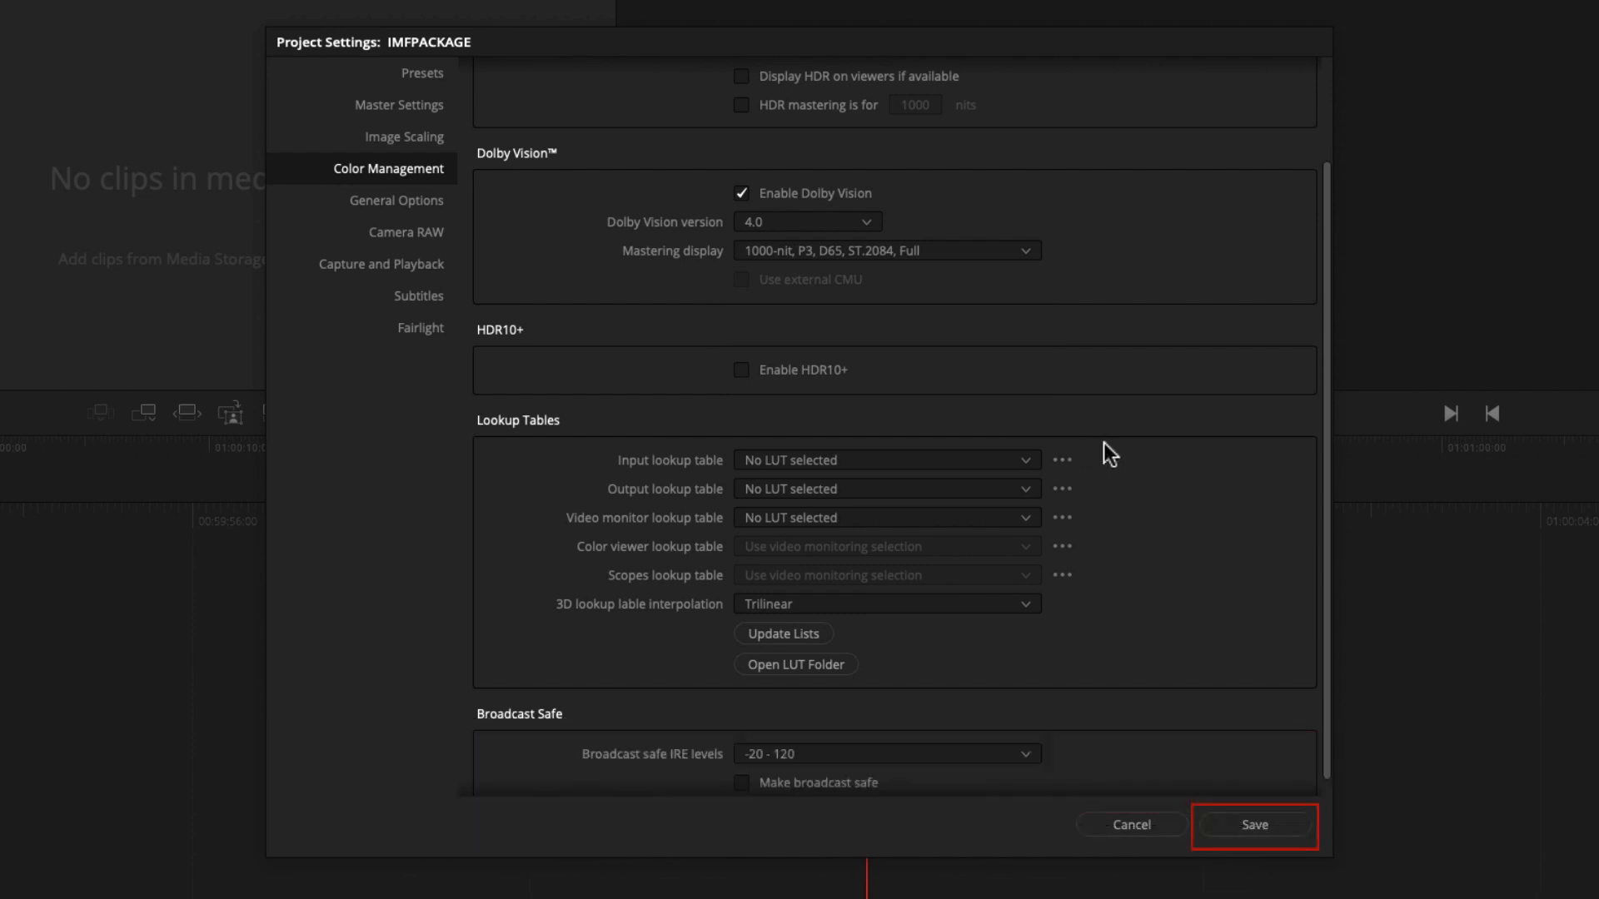
left_click(1250, 825)
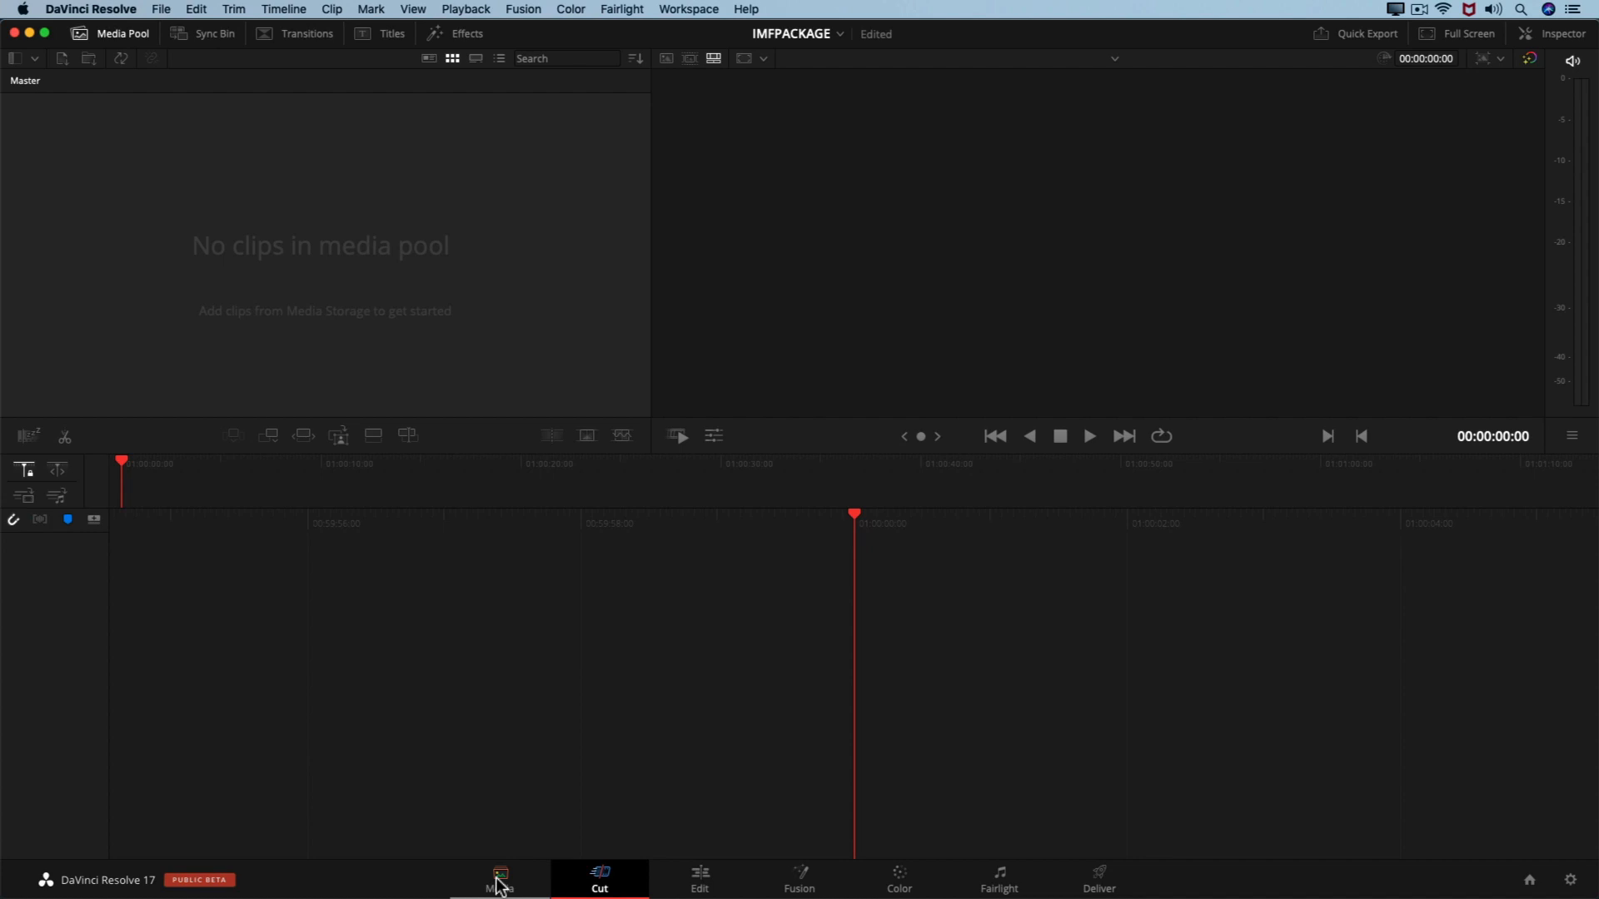
On the Media page, import the AUDIO TRACKS and VDM folders from the FOR IMF favorite into the media pool as bins
left_click(500, 883)
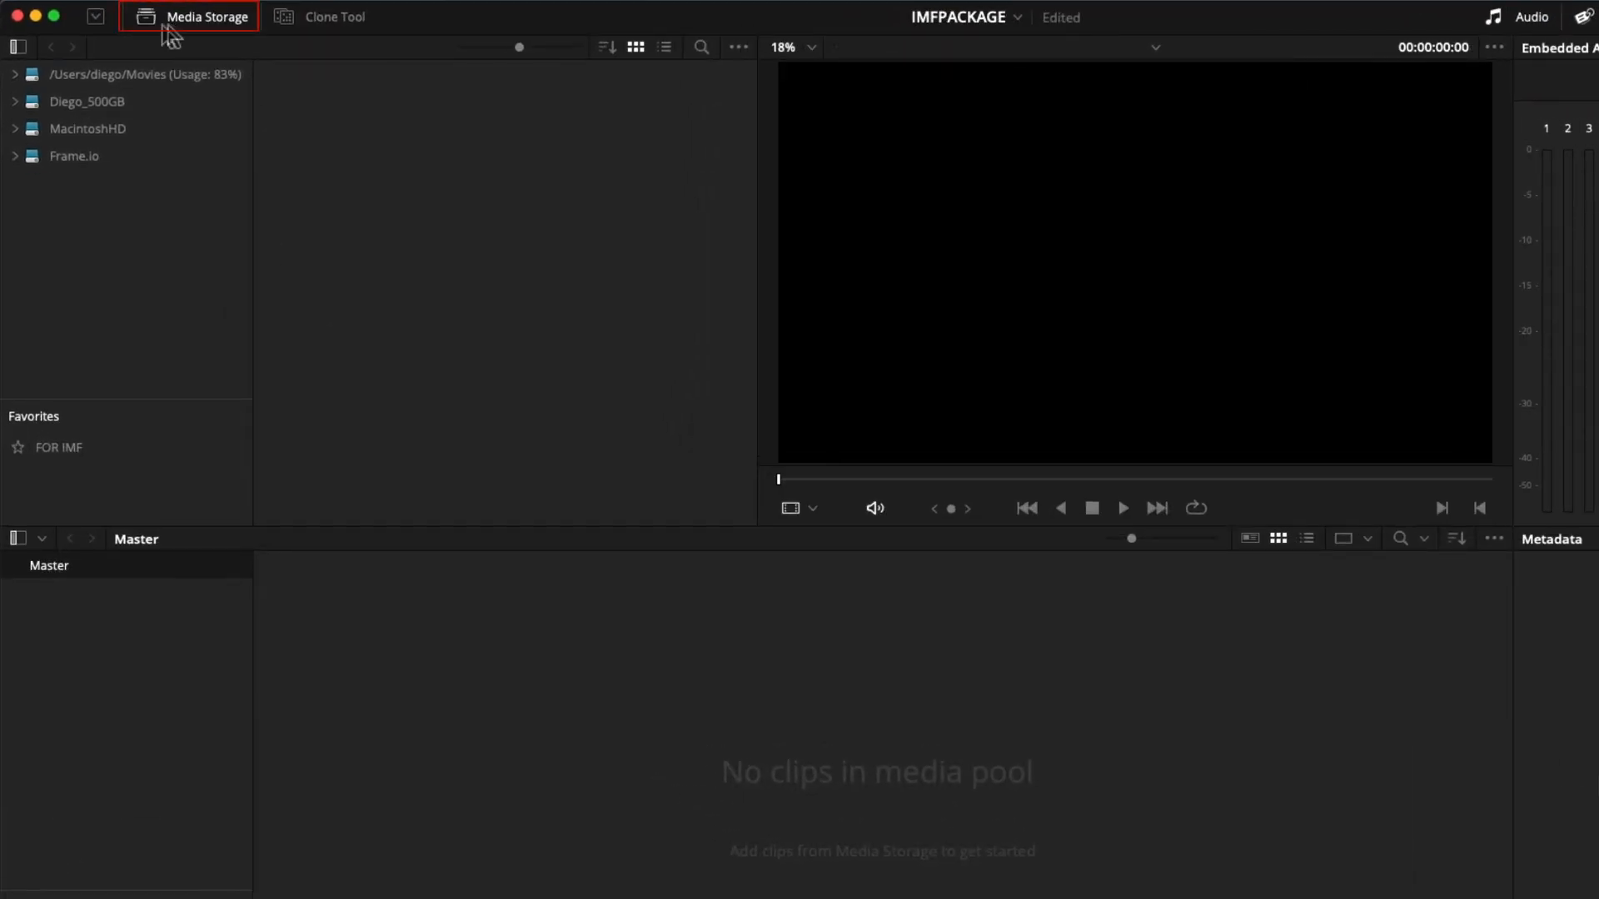
left_click(68, 450)
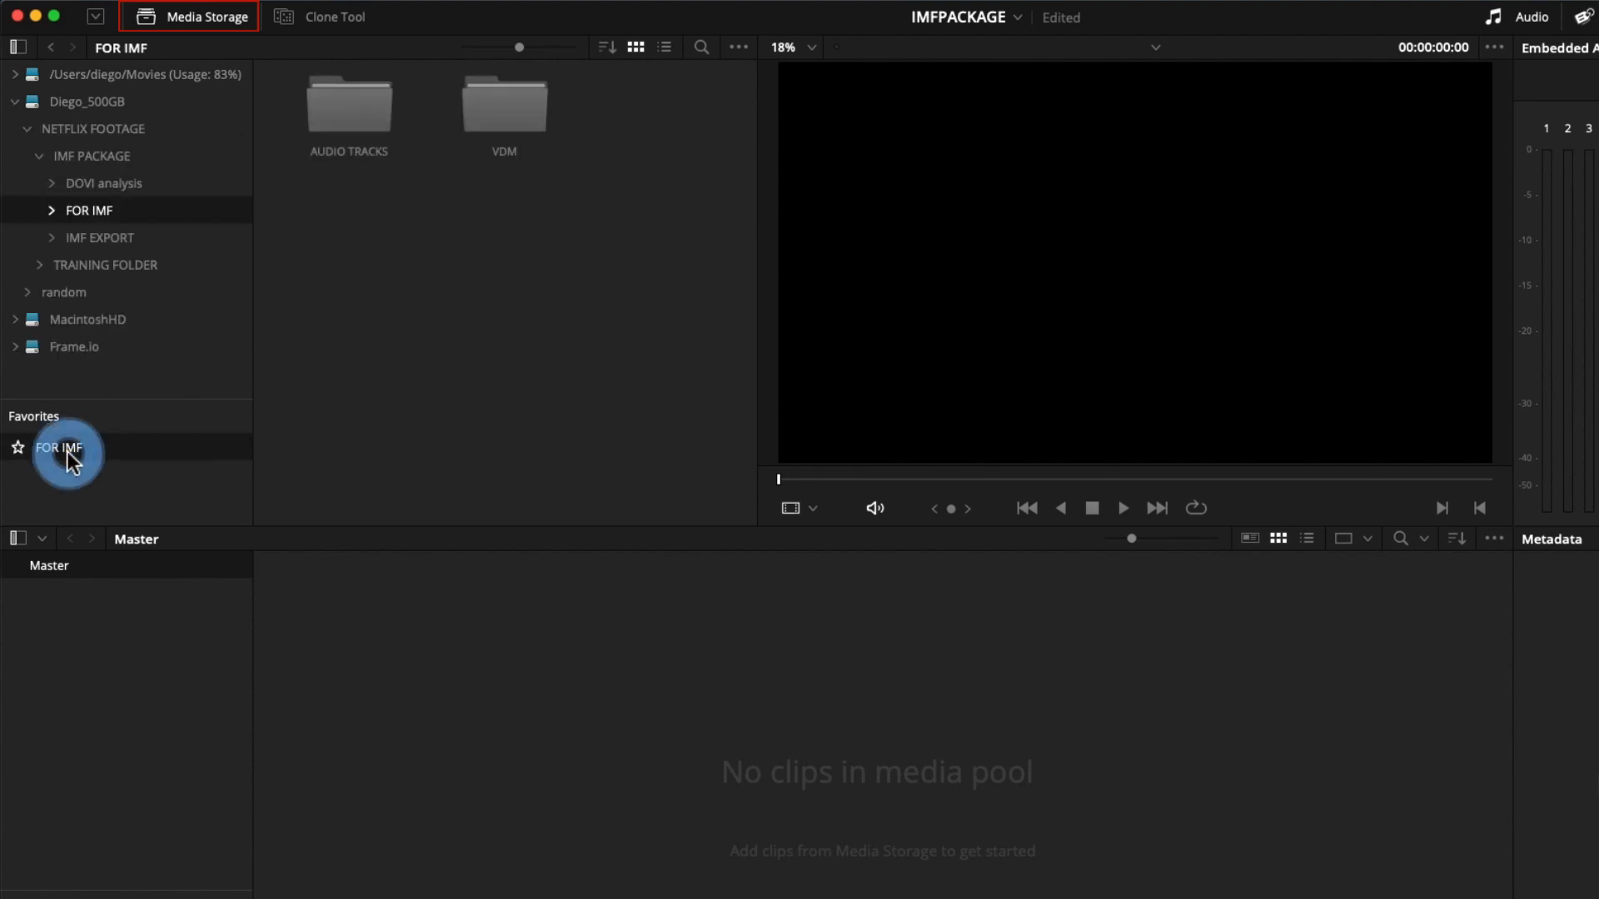
left_click(516, 122)
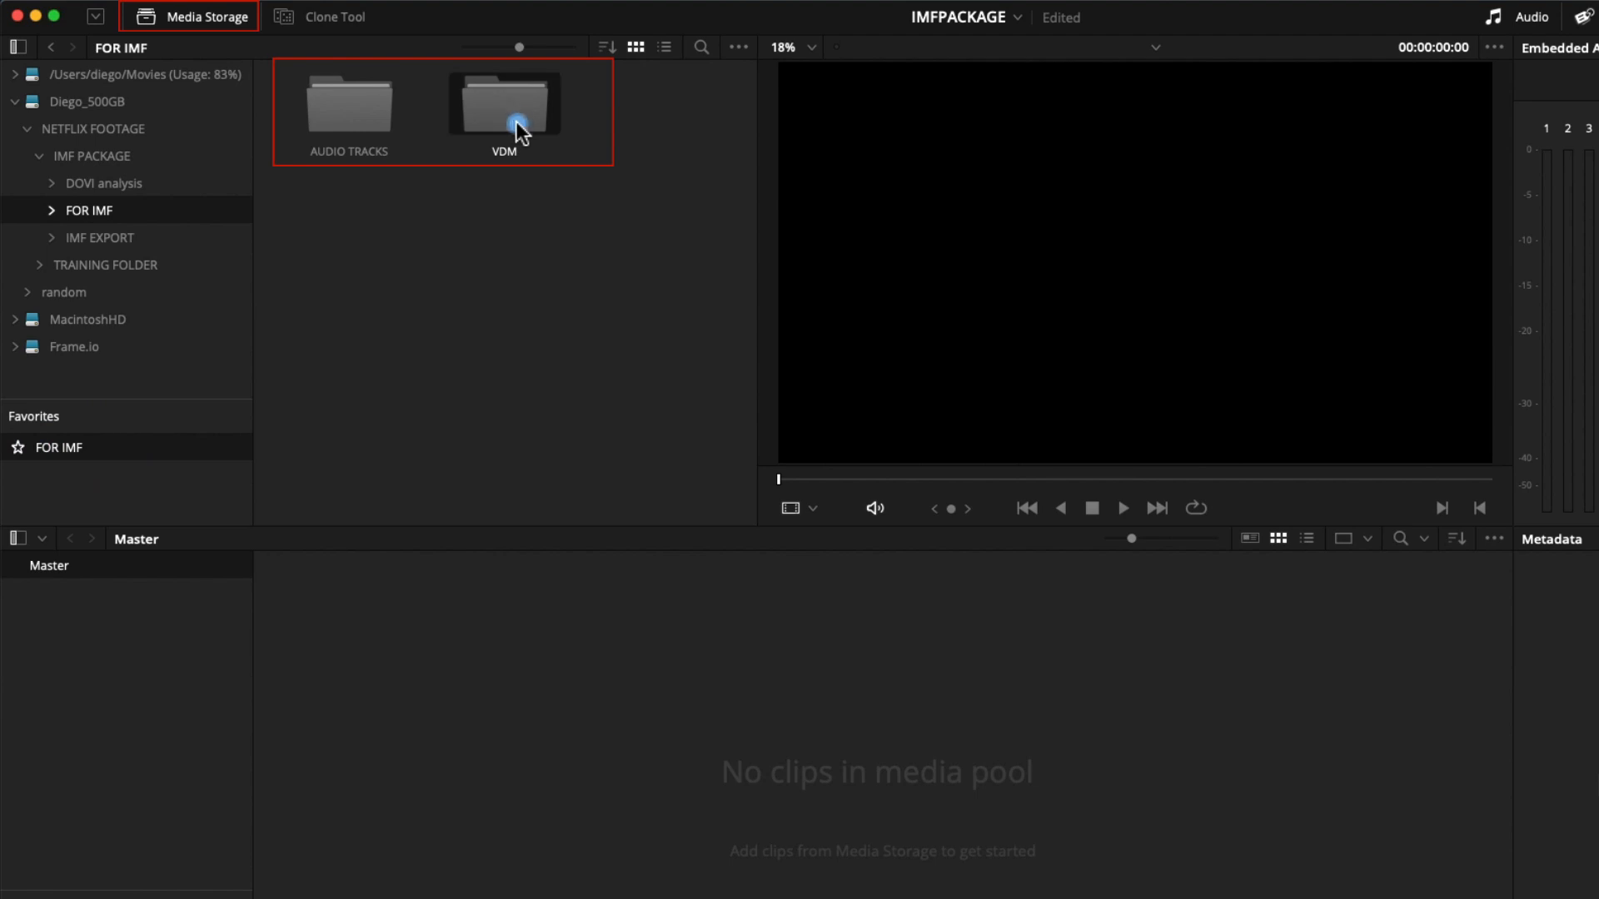
left_click(340, 119)
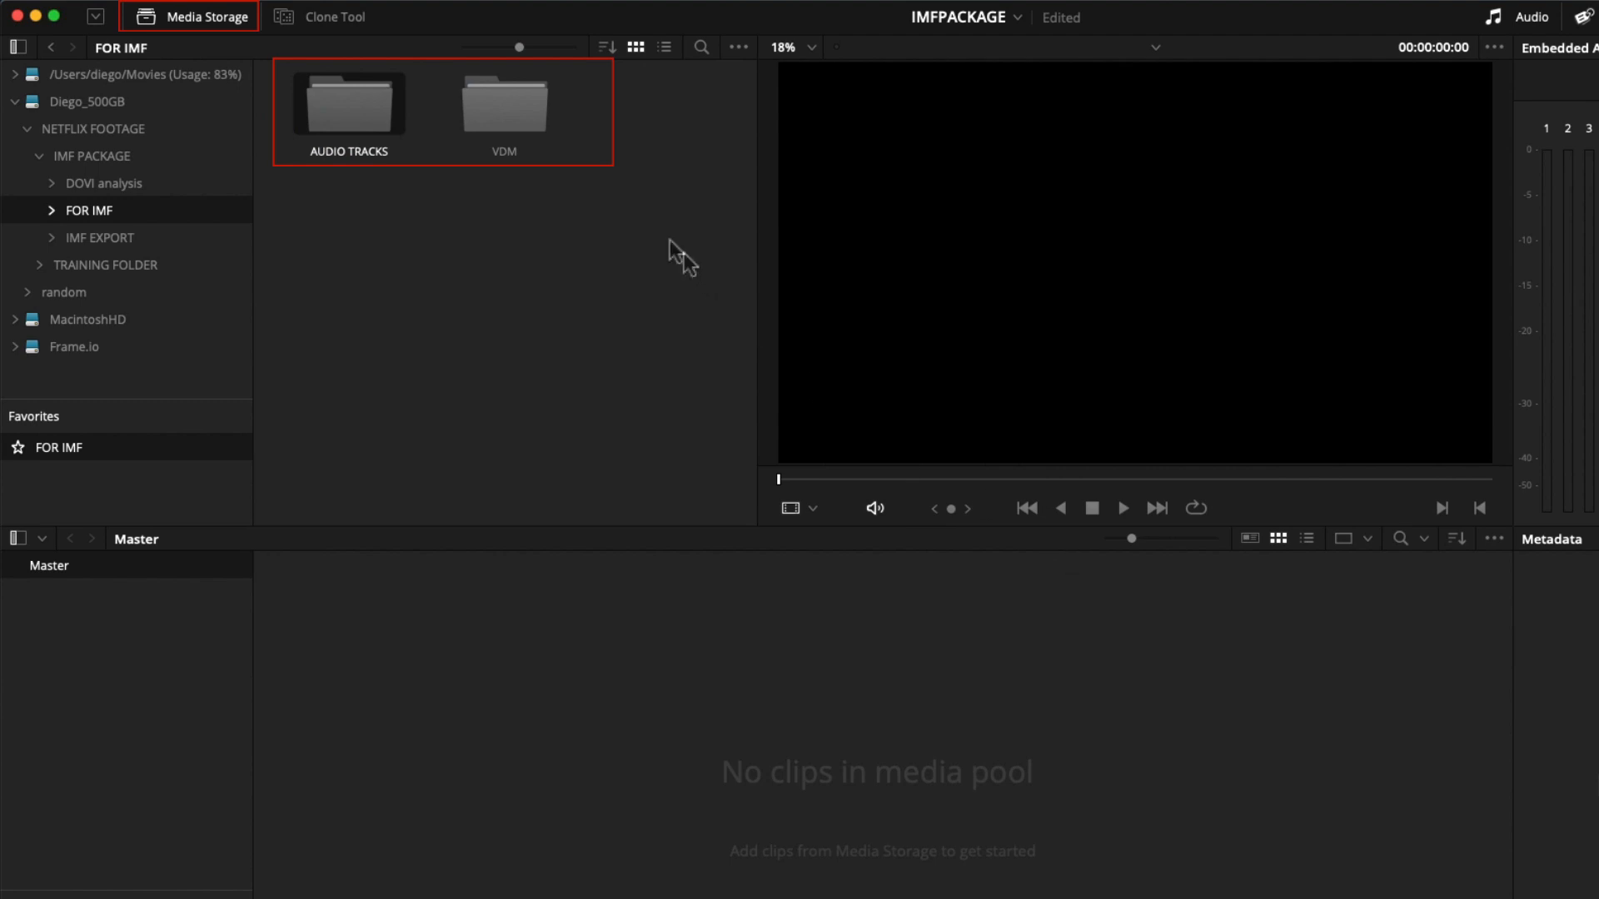
left_click_drag(633, 181, 69, 602)
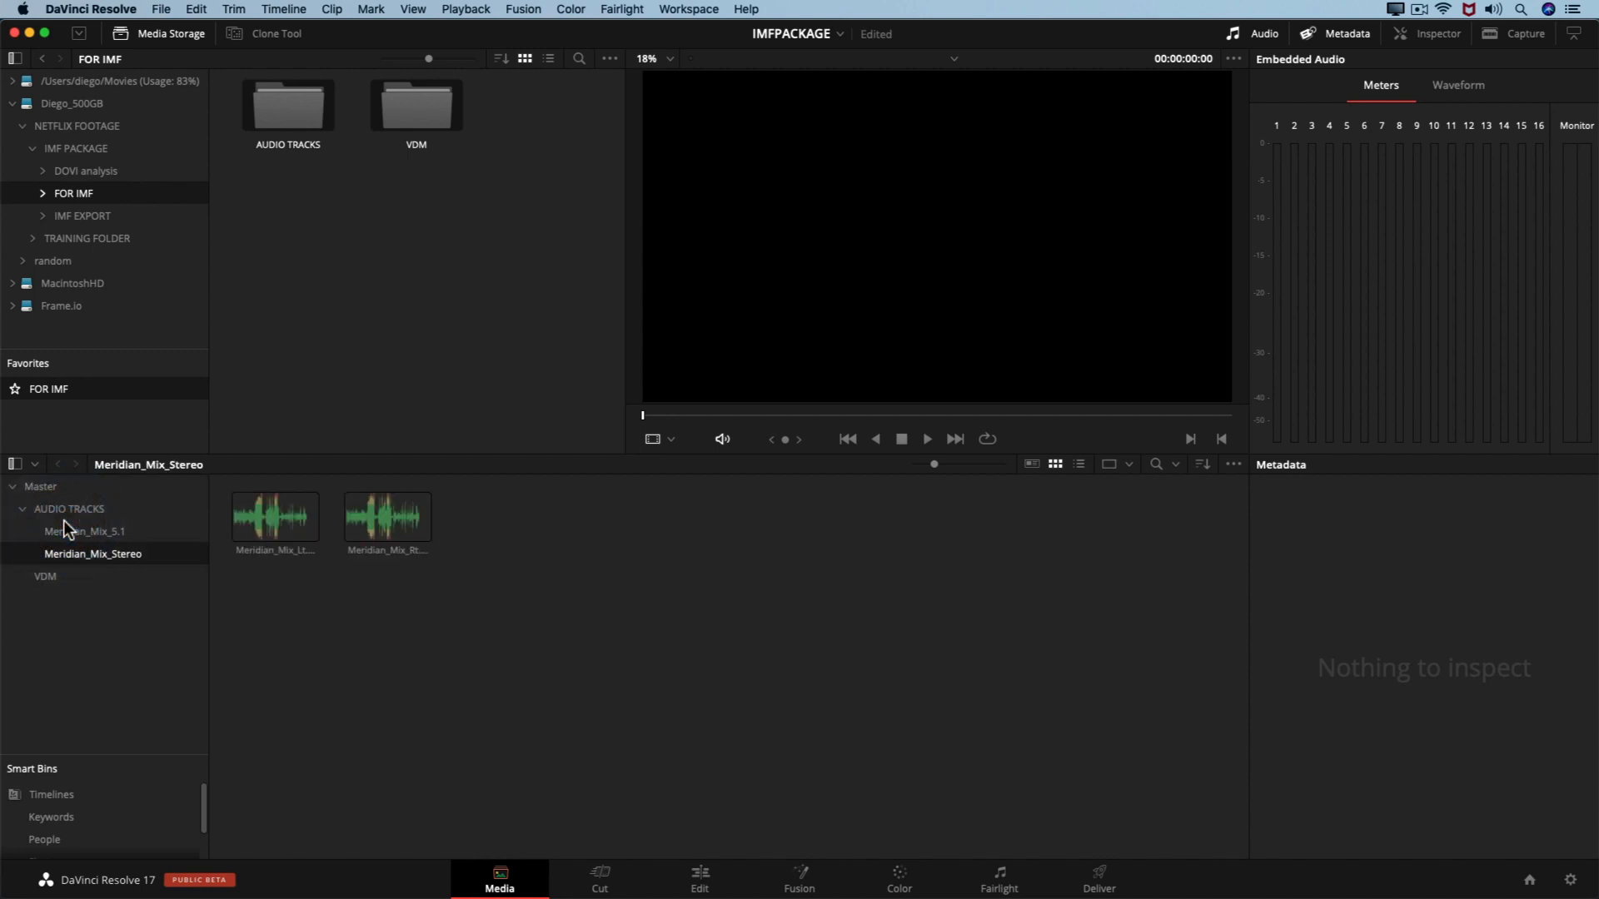
Select the meridian TIFF sequence in the VDM bin and examine its metadata with the audio meters hidden
left_click(50, 576)
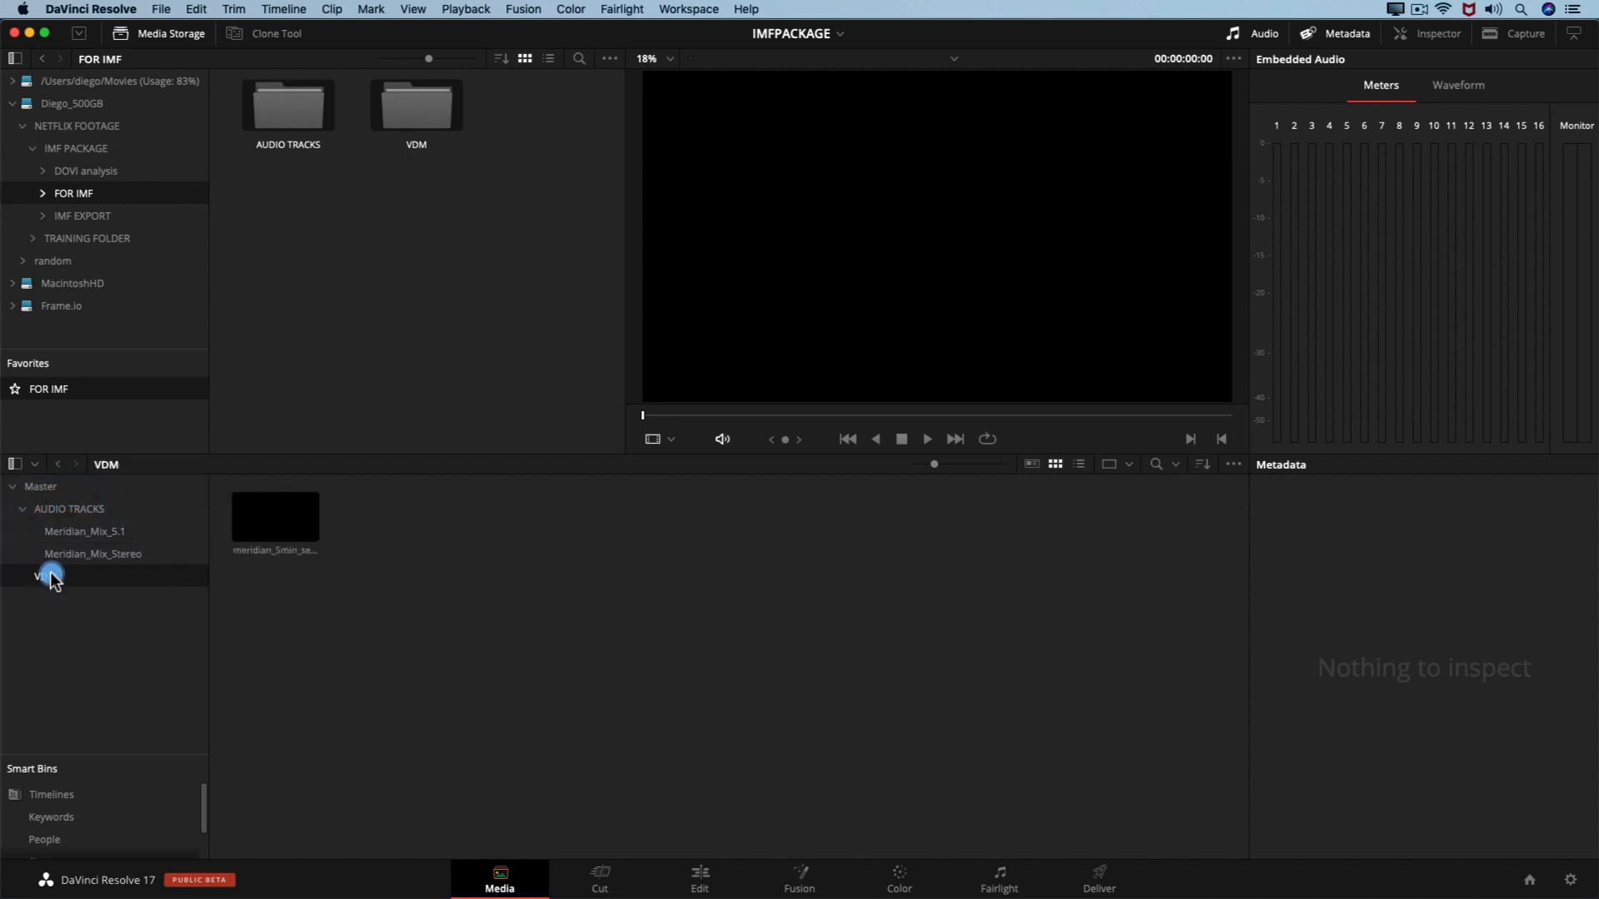
left_click(275, 533)
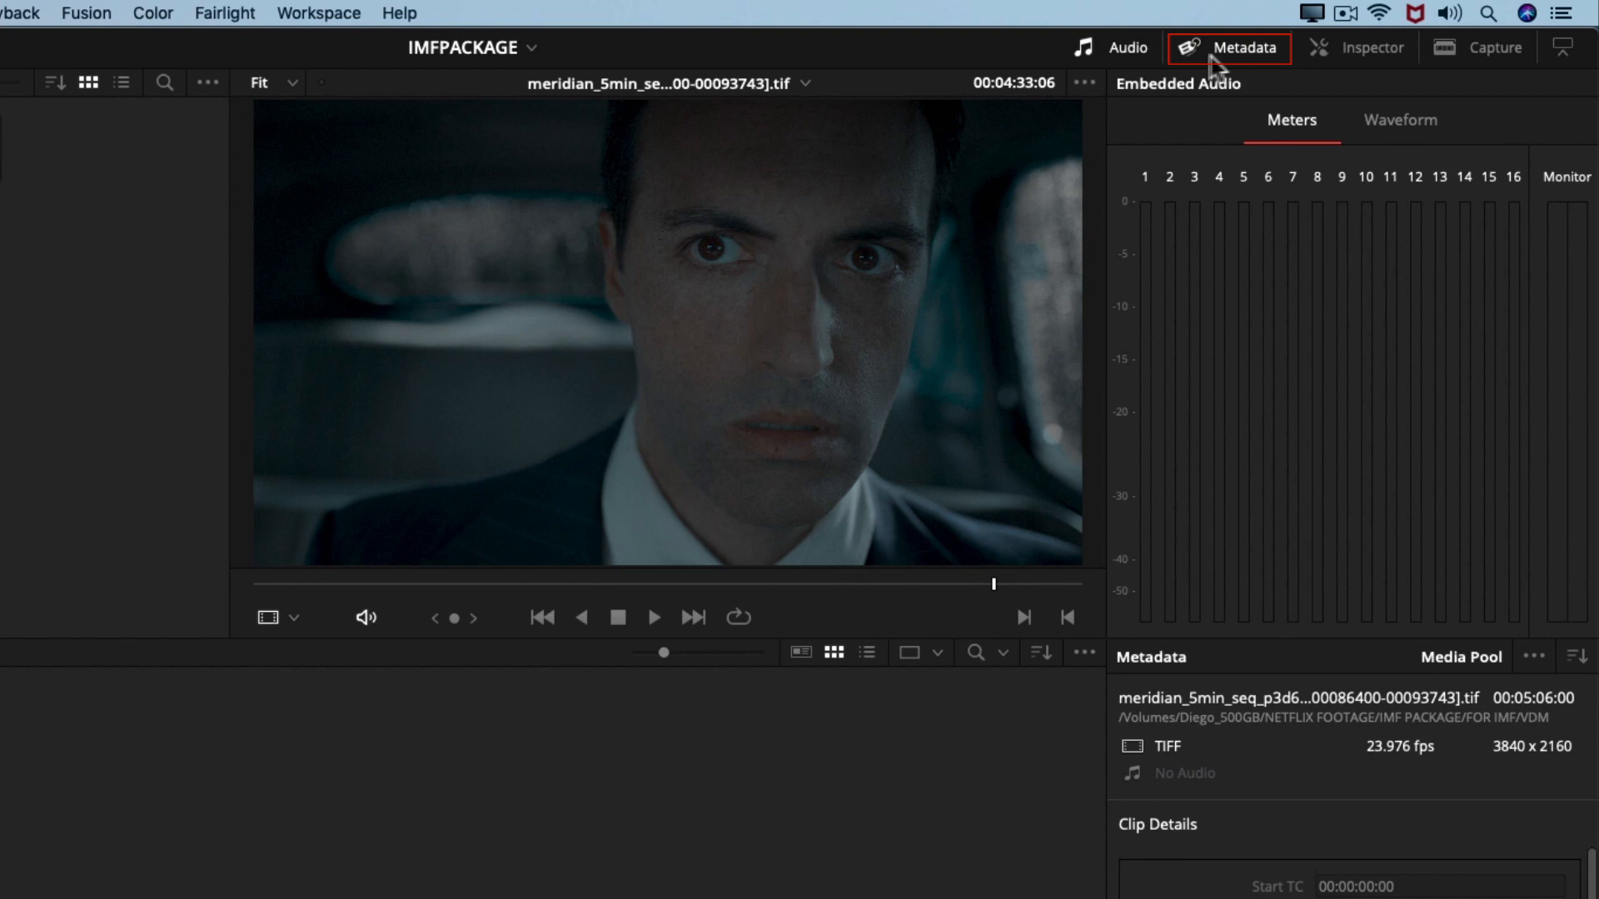
left_click(1136, 47)
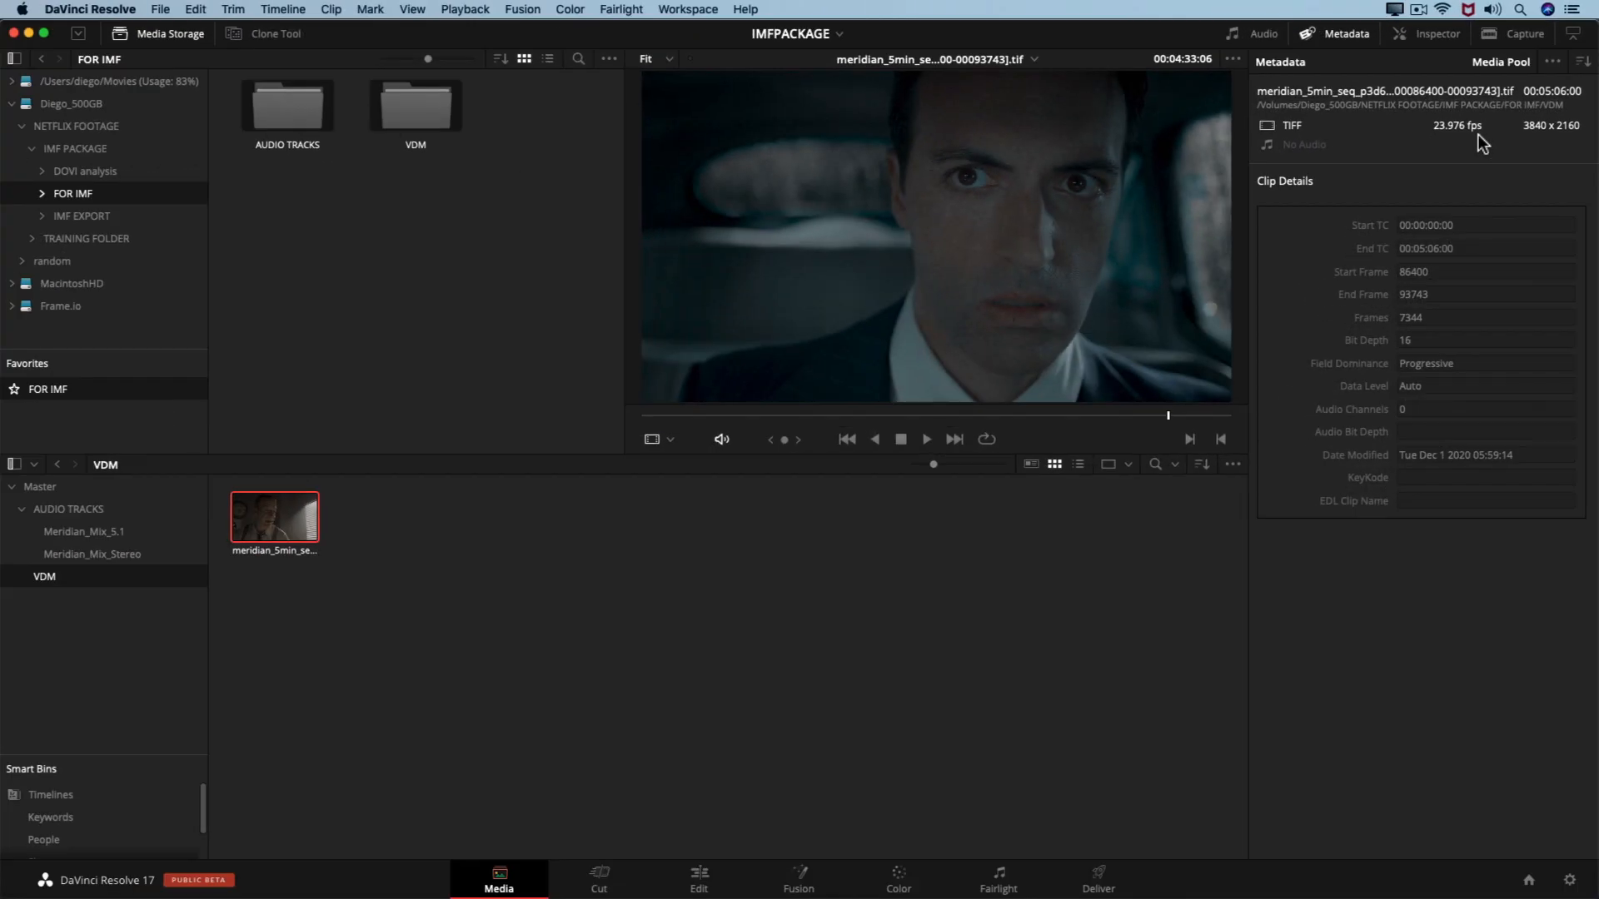
On the Edit page, create a timeline from the meridian clip named OLV_TRAINING_IMF, starting at 01:00:00:00 and using the project settings
left_click(678, 890)
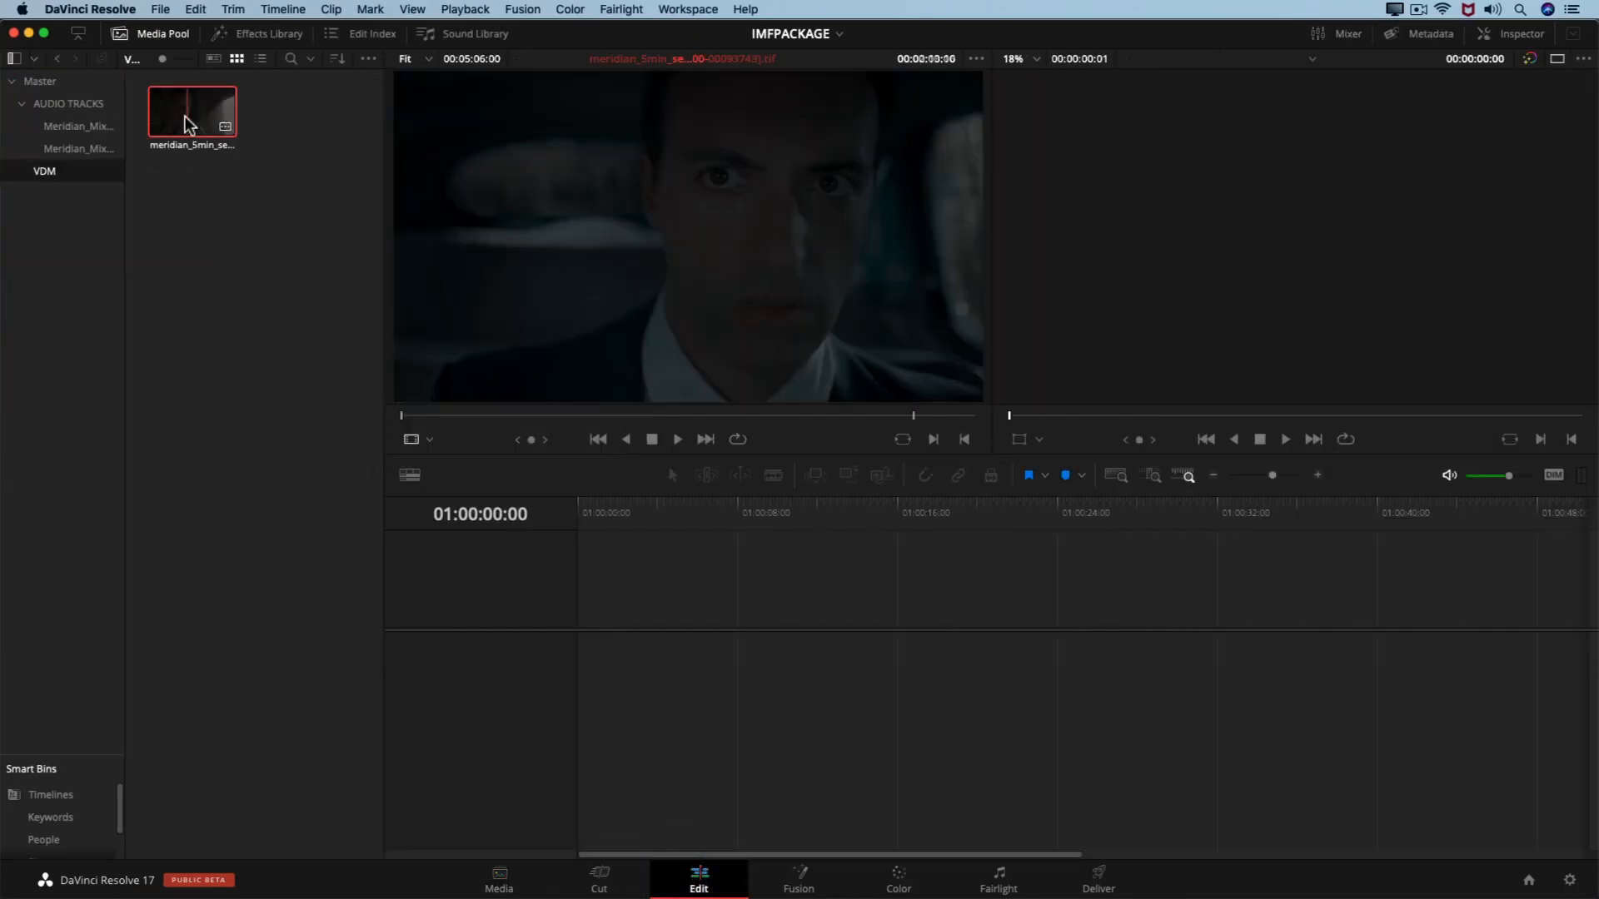
right_click(187, 123)
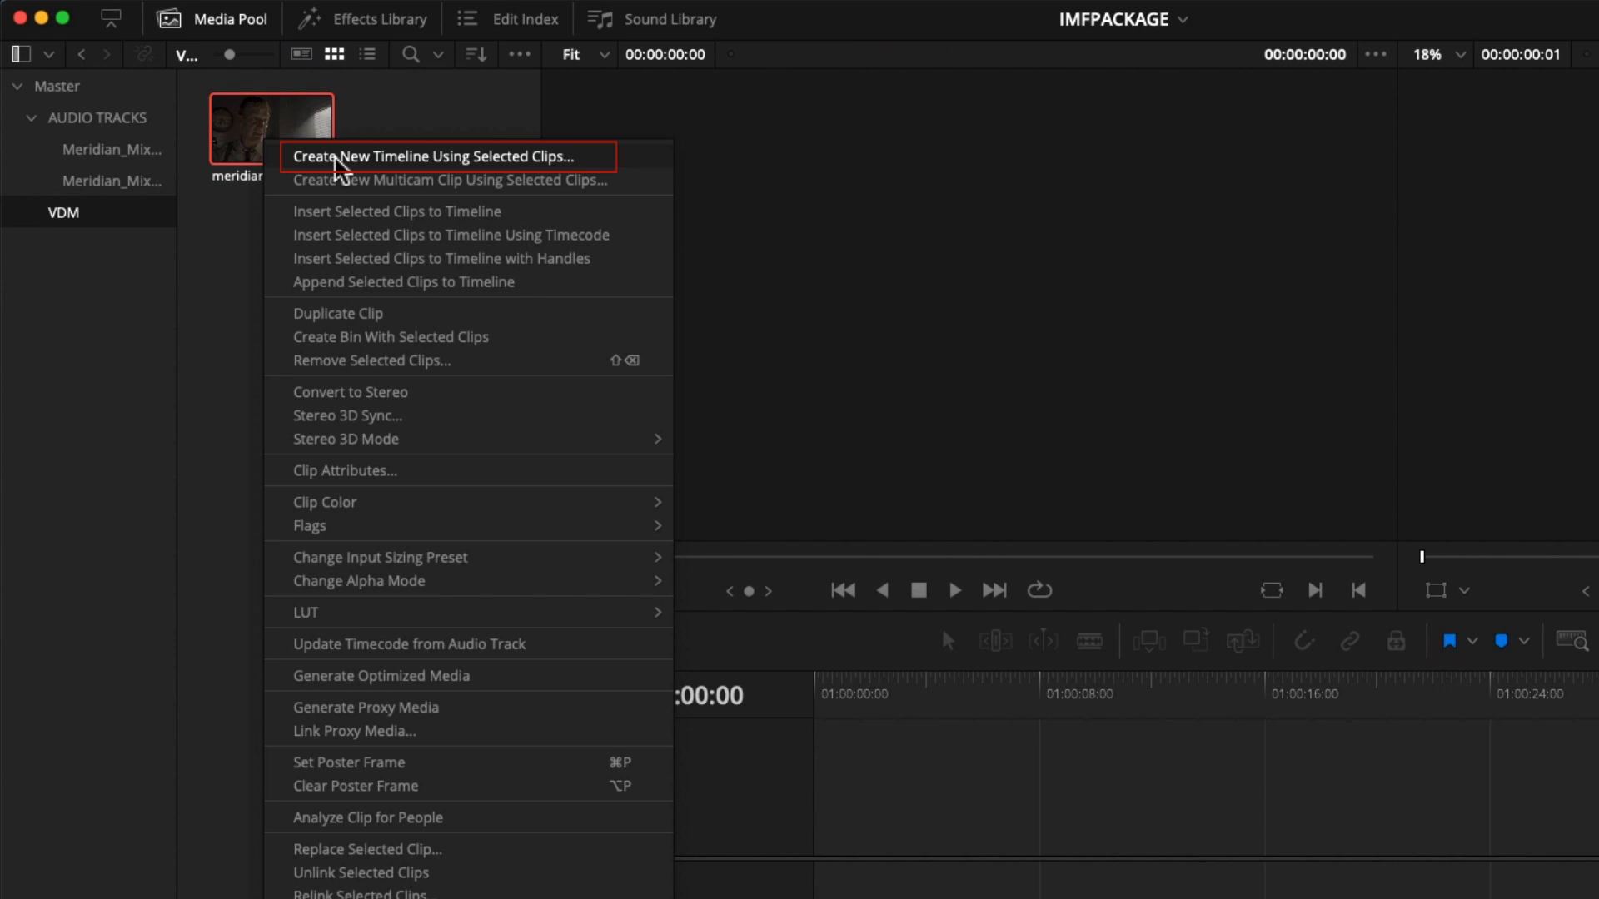
left_click(337, 158)
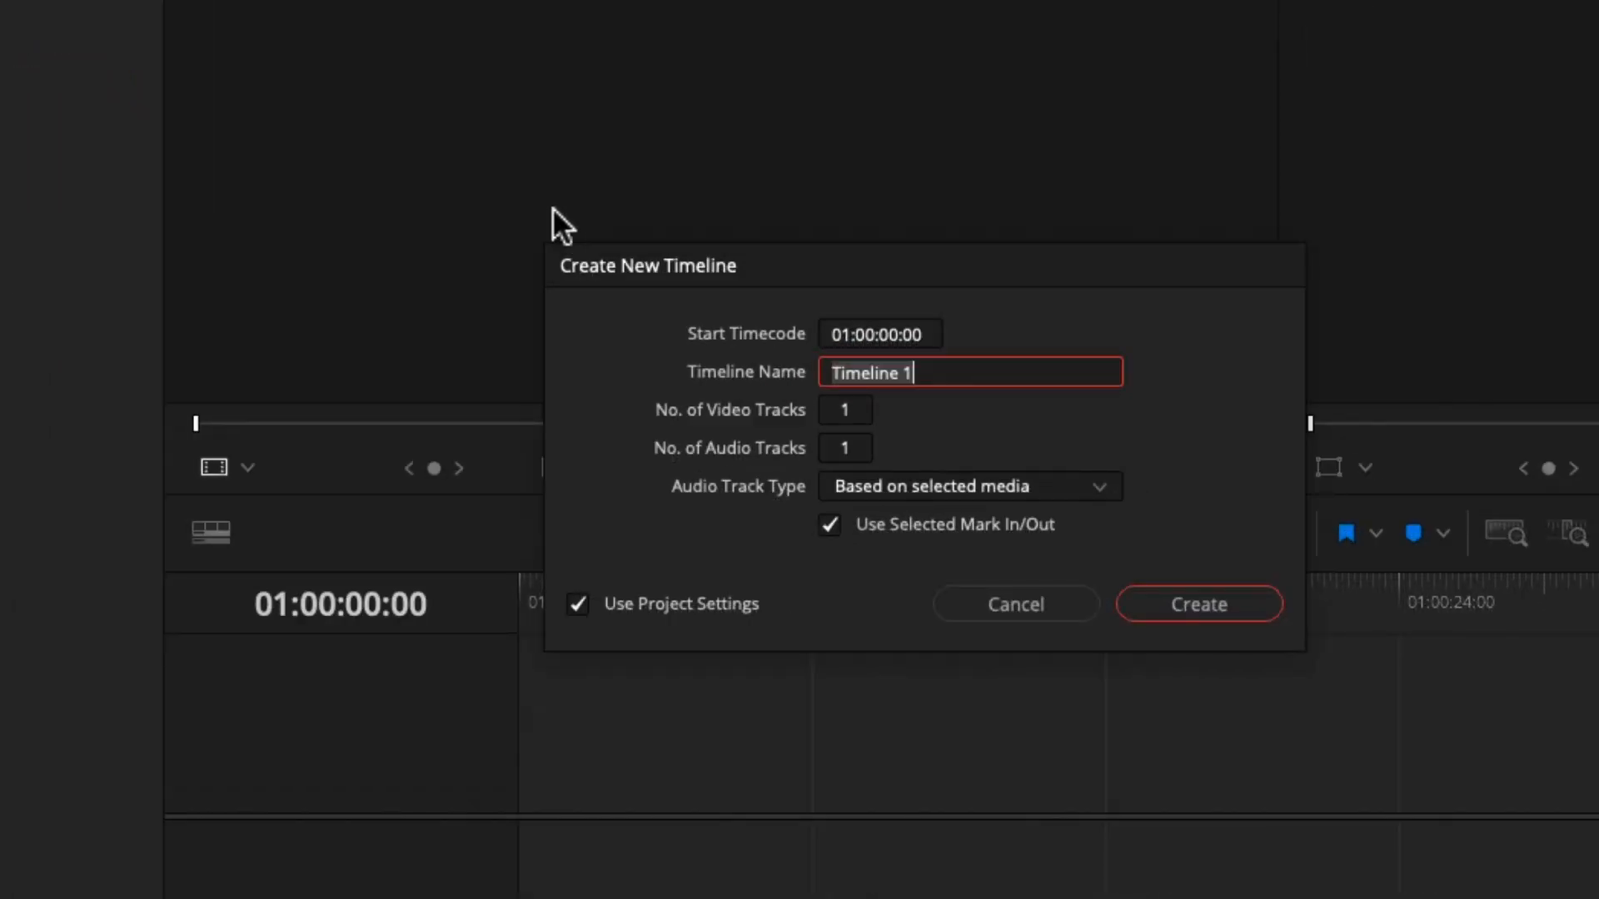
type("OL")
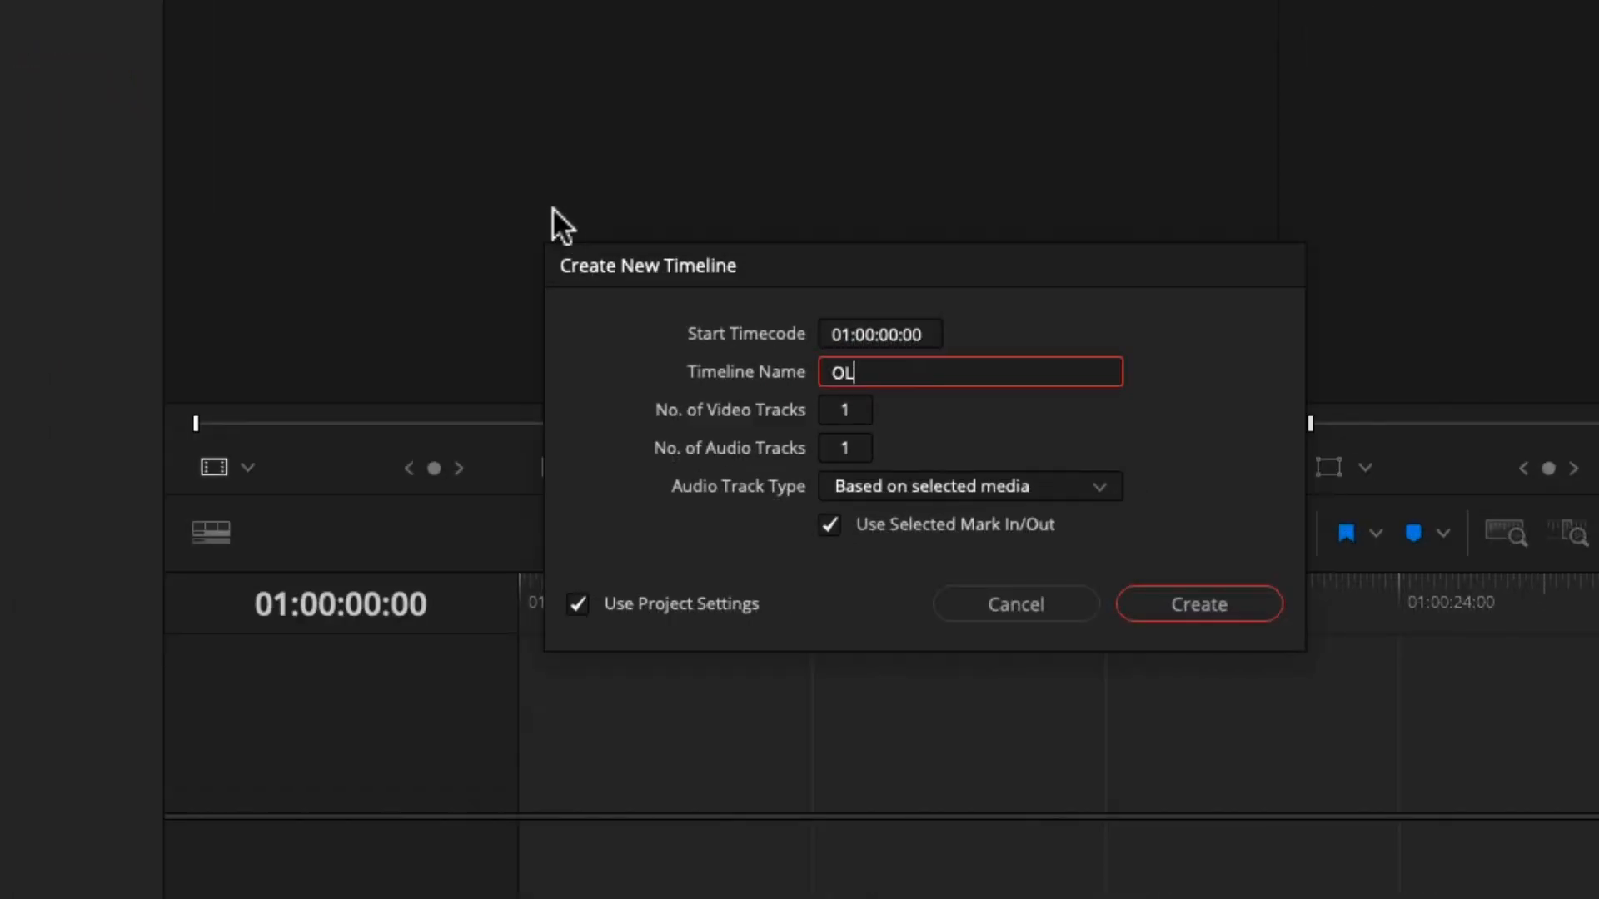
type("V_TRAINING_IMF")
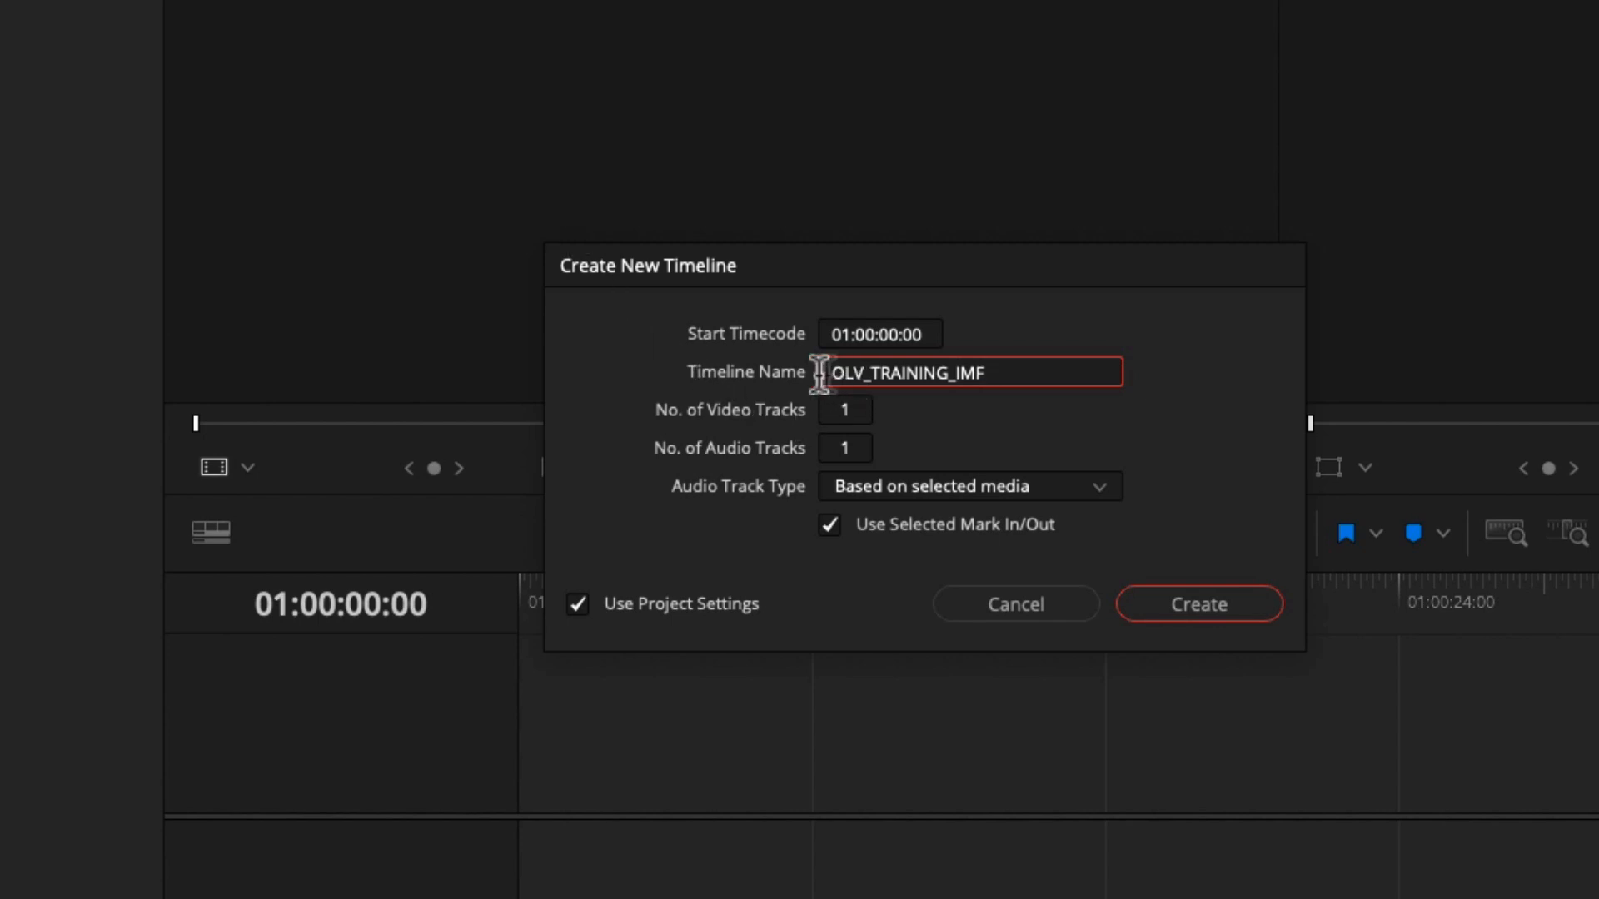
left_click(1182, 605)
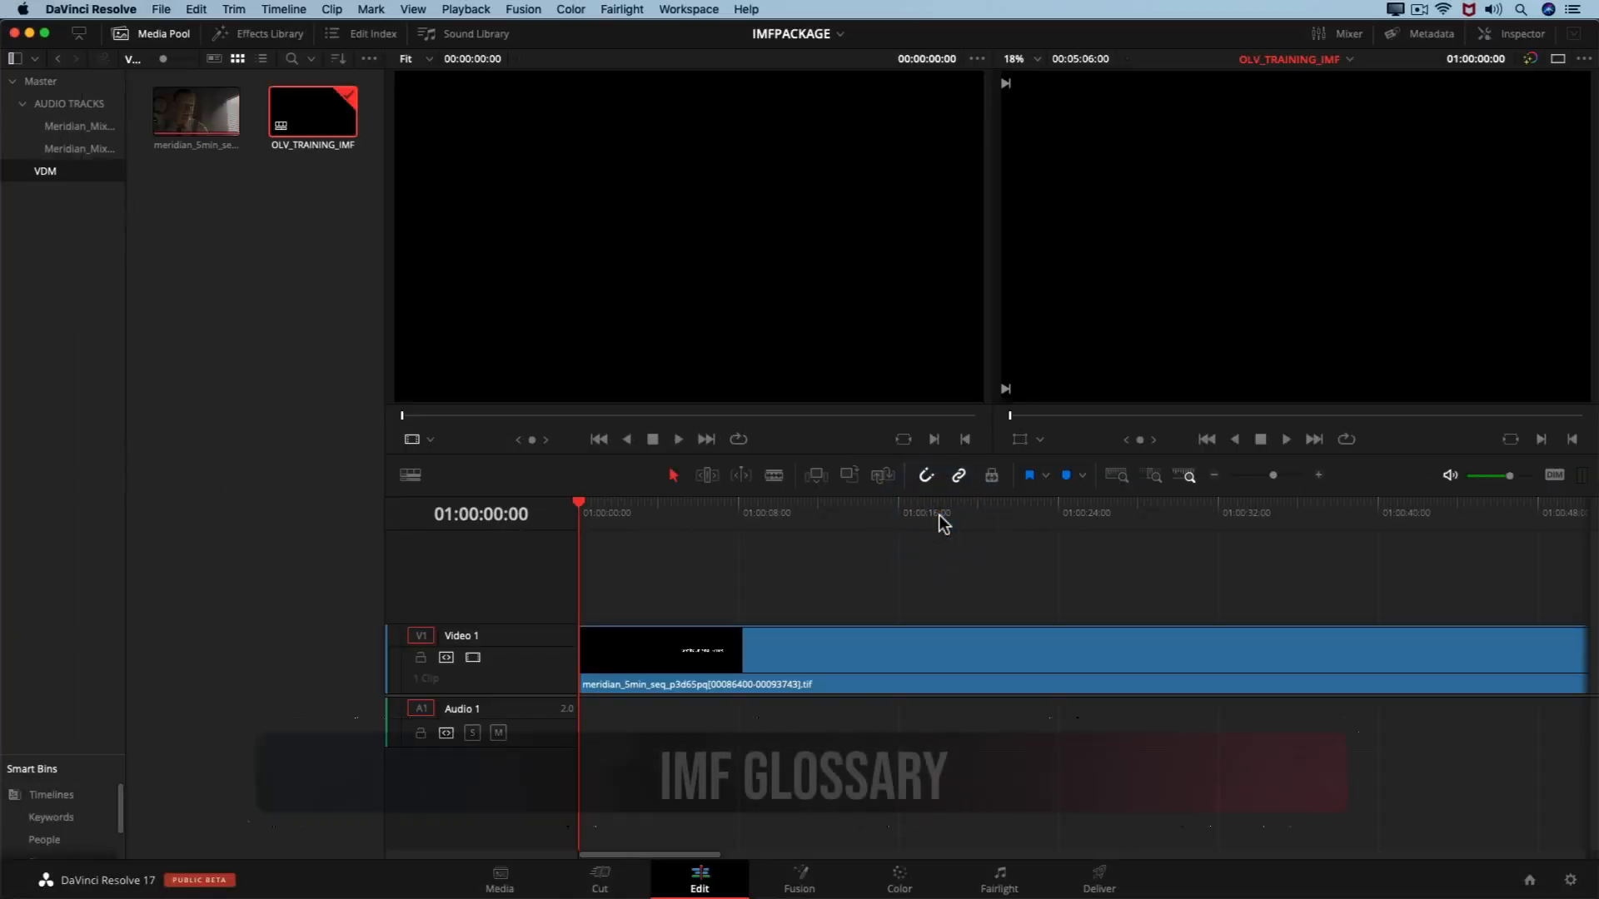
Scrub through the first 40 seconds of the OLV_TRAINING_IMF timeline to review the picture
left_click(943, 513)
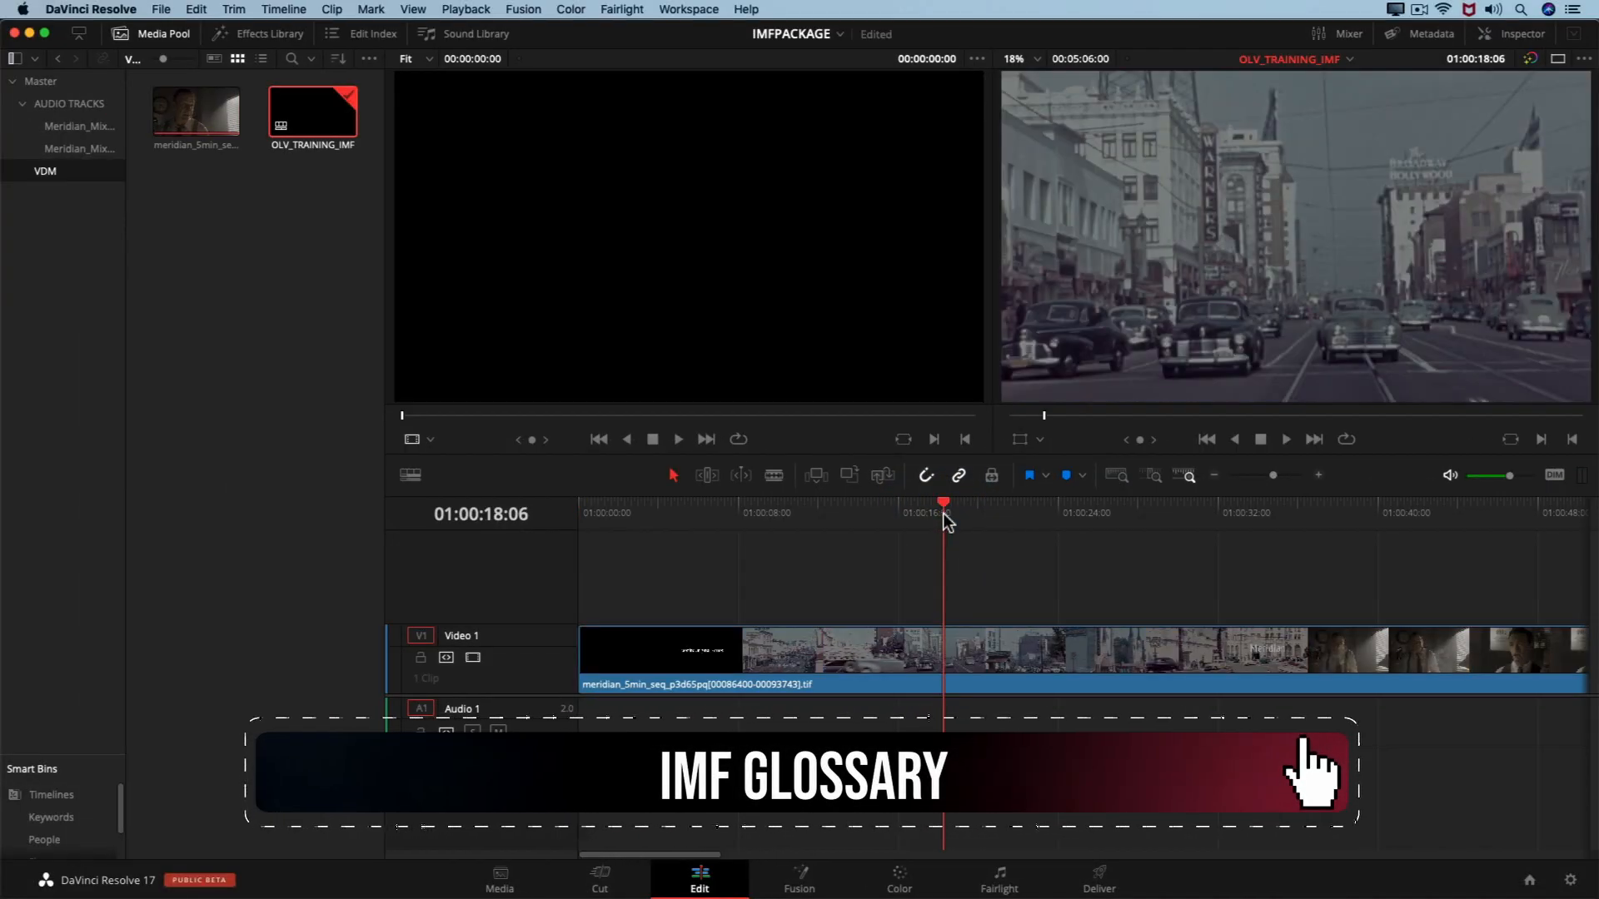
left_click_drag(943, 513, 983, 518)
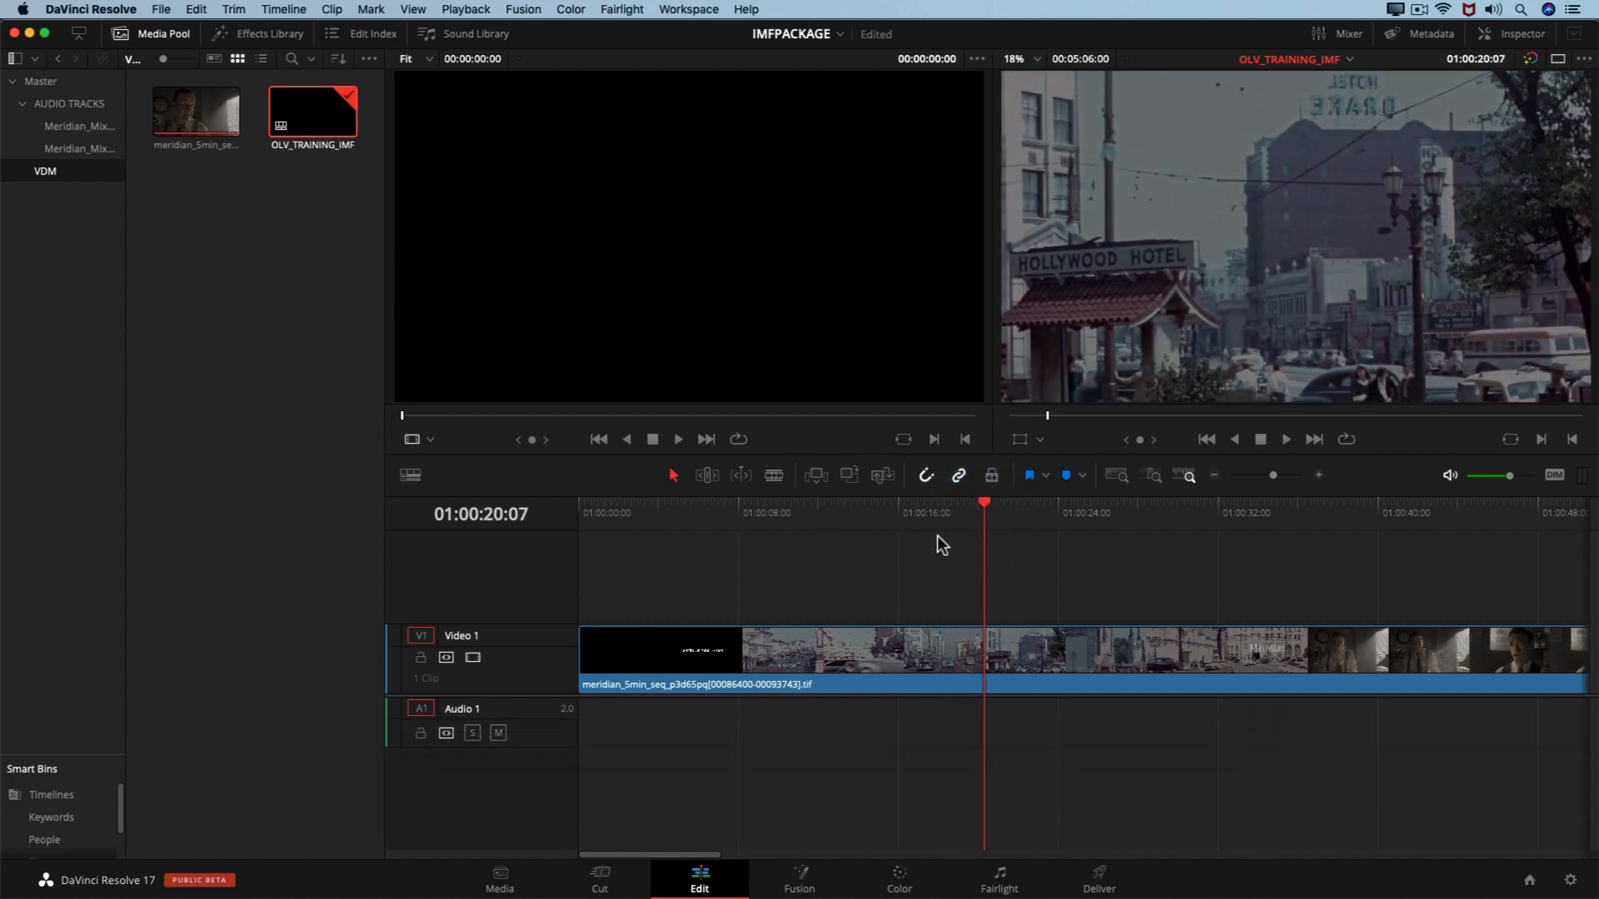
left_click_drag(992, 514, 1358, 548)
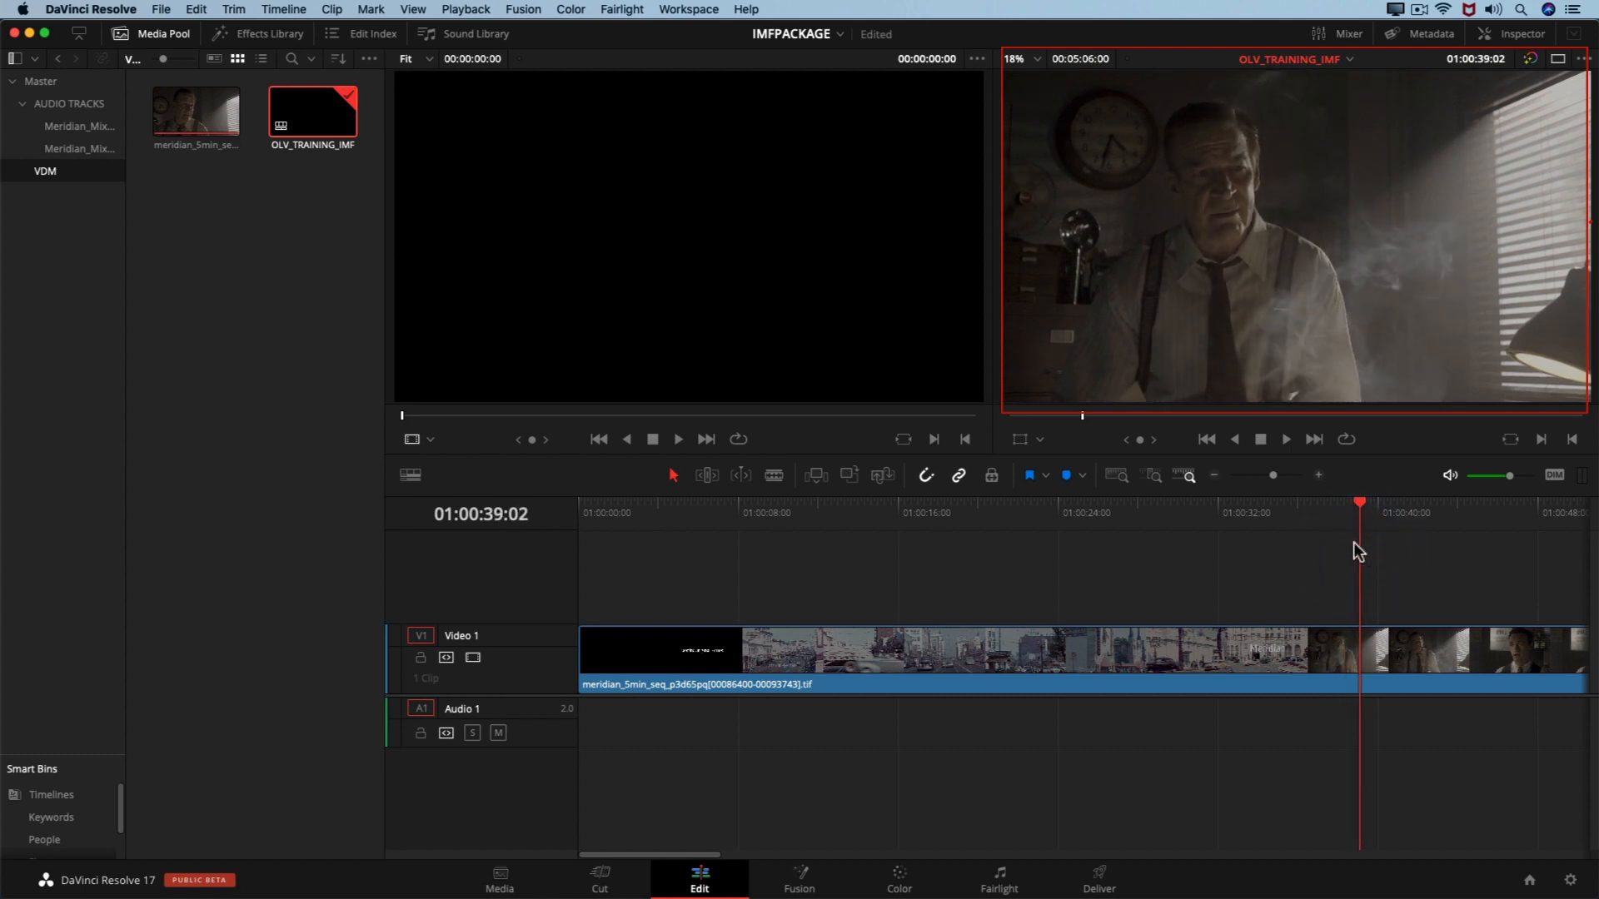
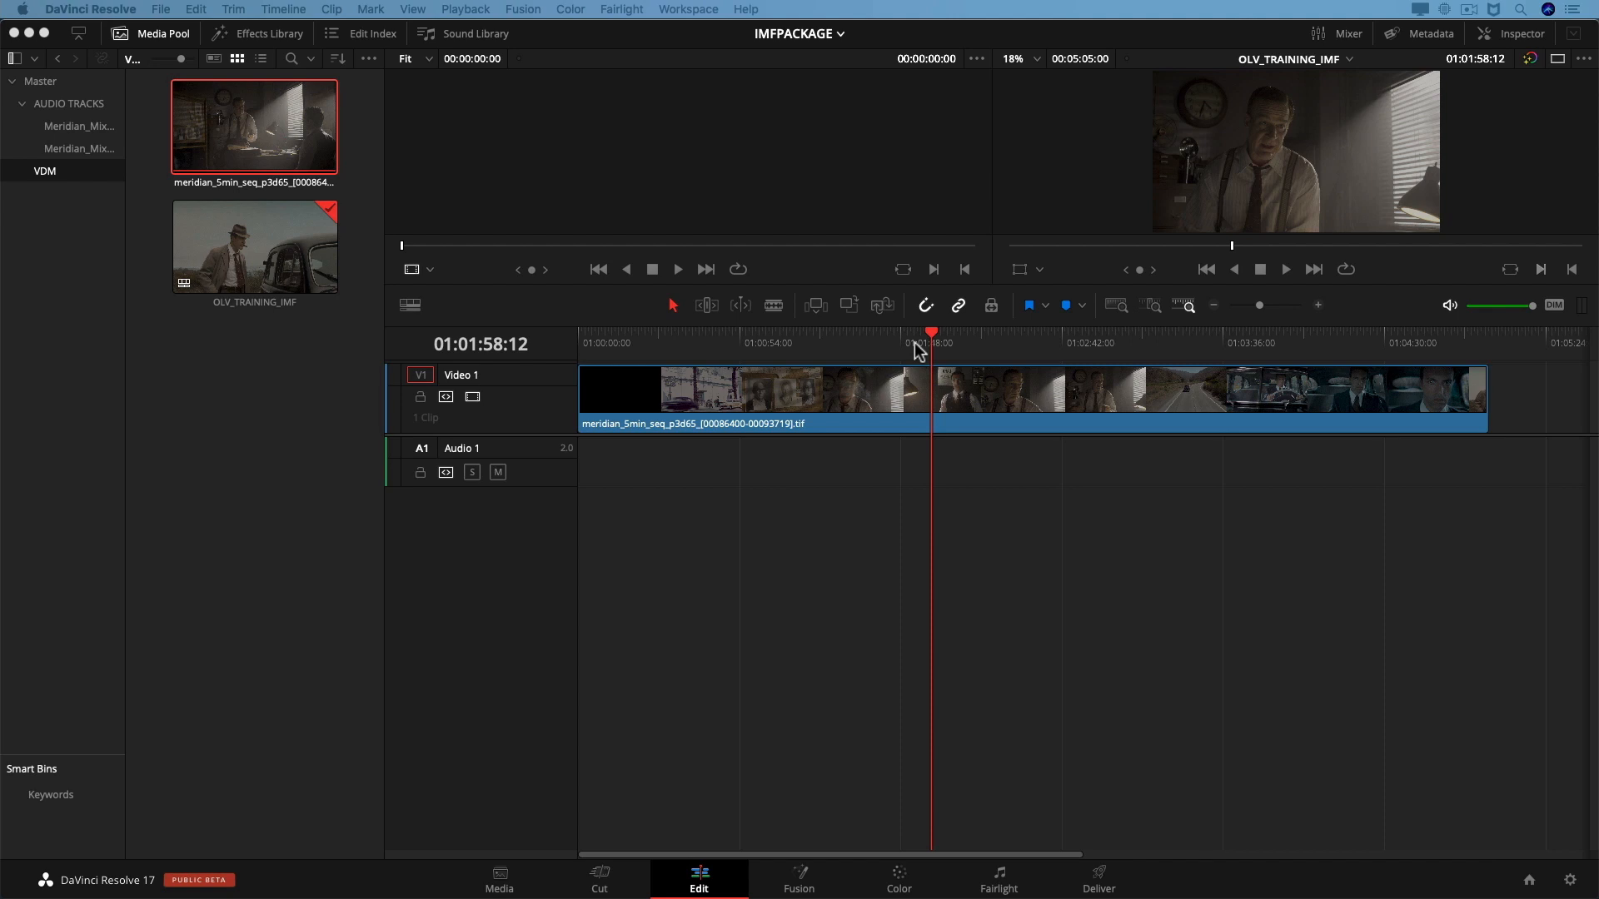
Open the Meridian_Mix_5.1 bin inside AUDIO TRACKS and show its WAV files as a list
left_click(74, 105)
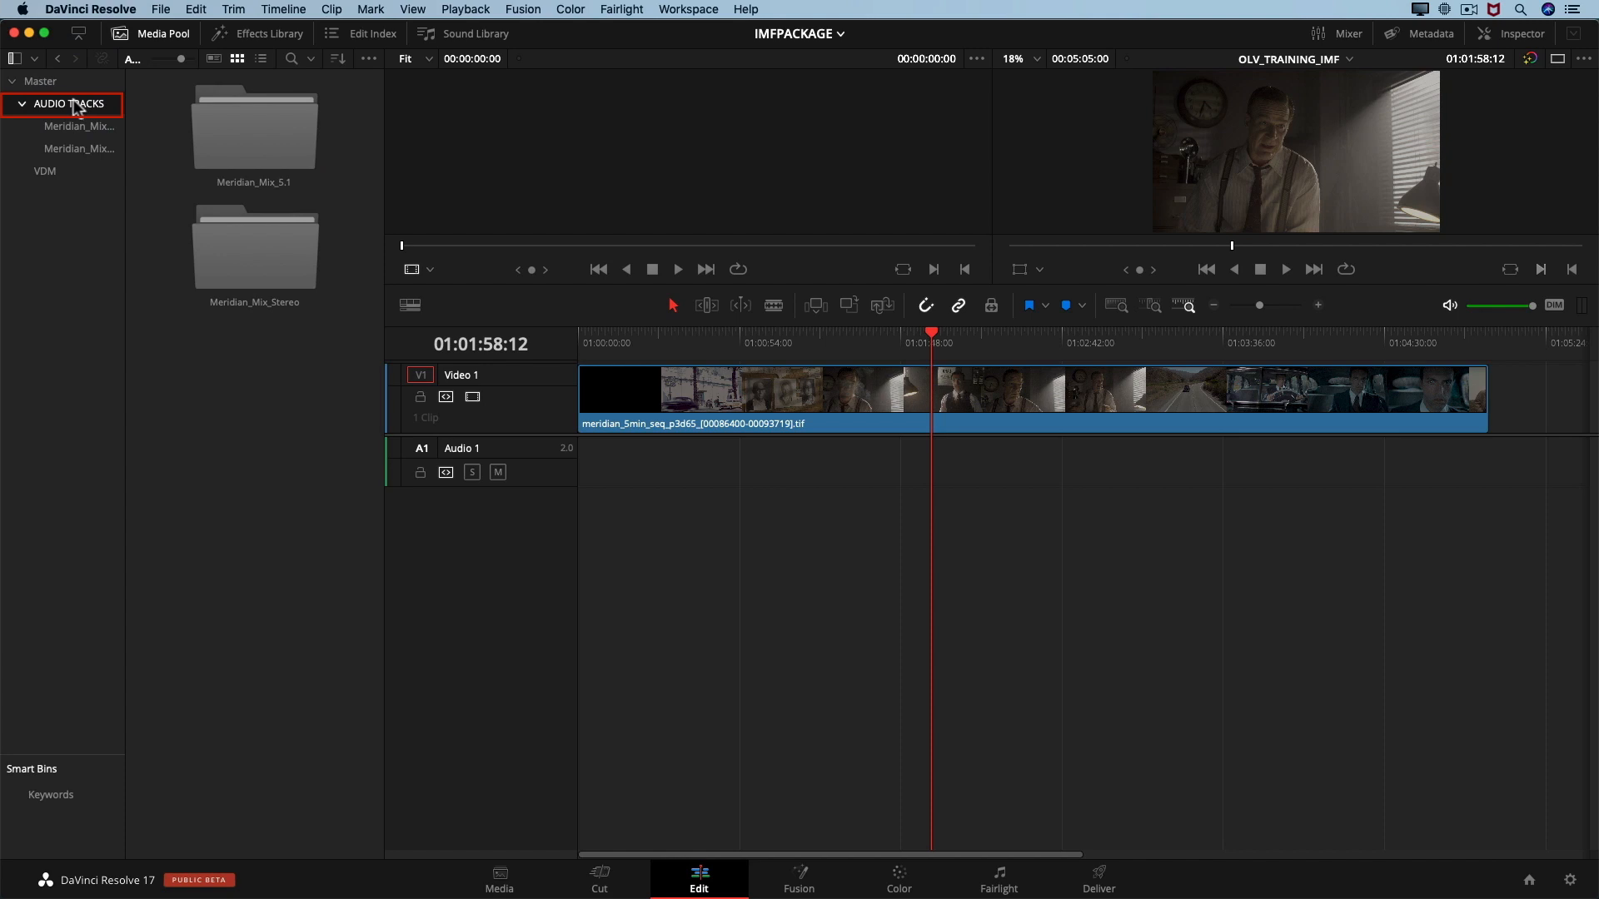
double_click(233, 147)
left_click(231, 143)
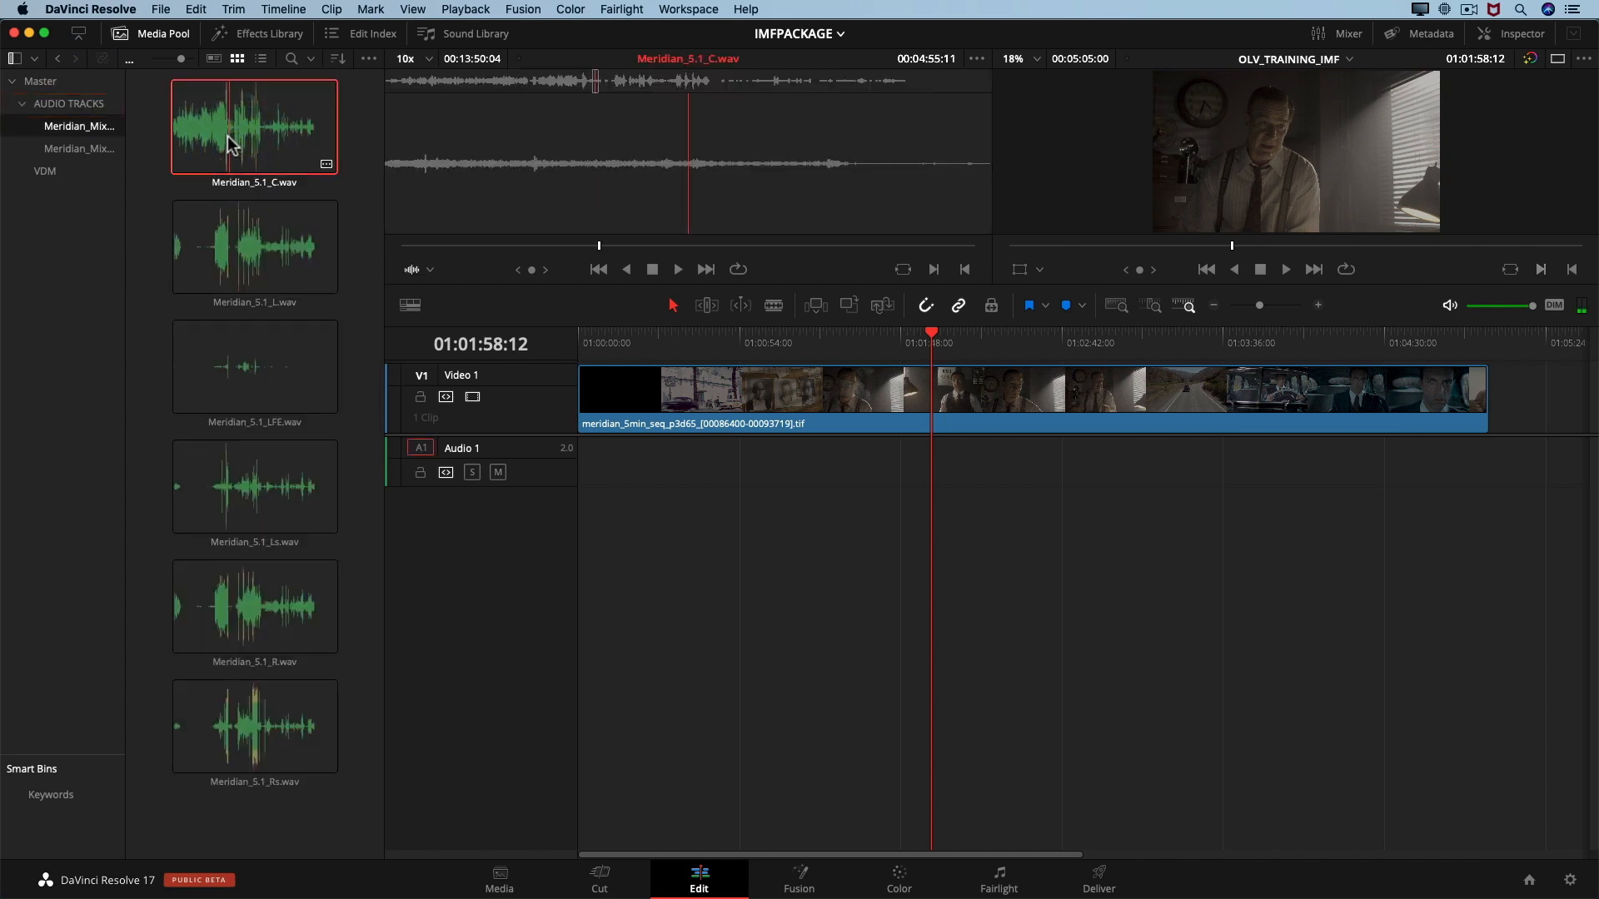
left_click(231, 143)
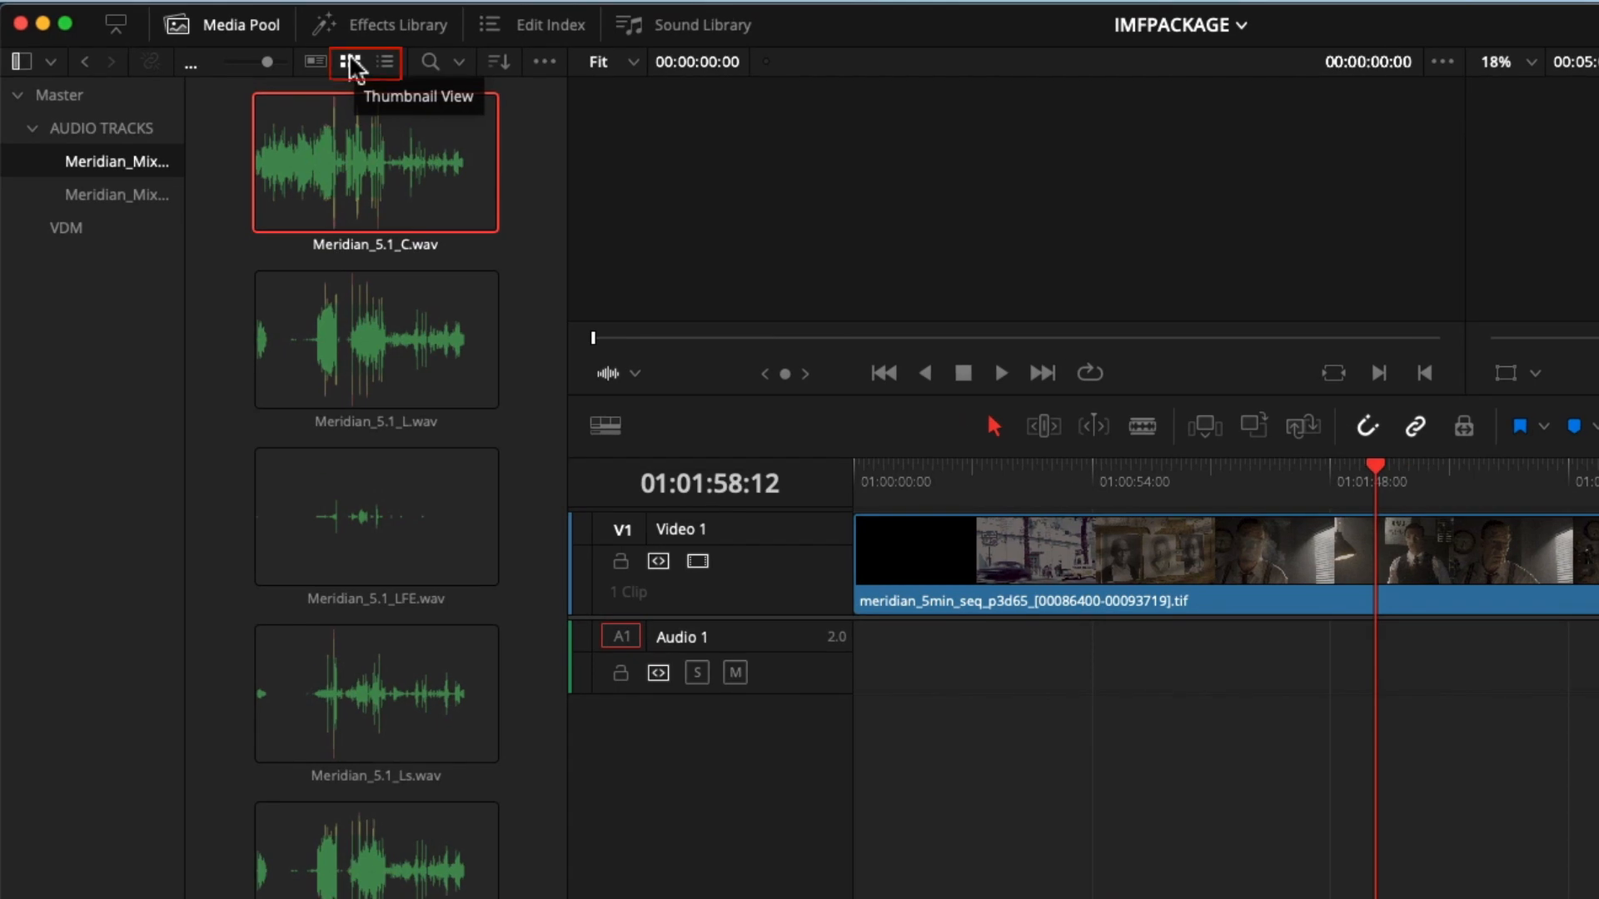
left_click(389, 63)
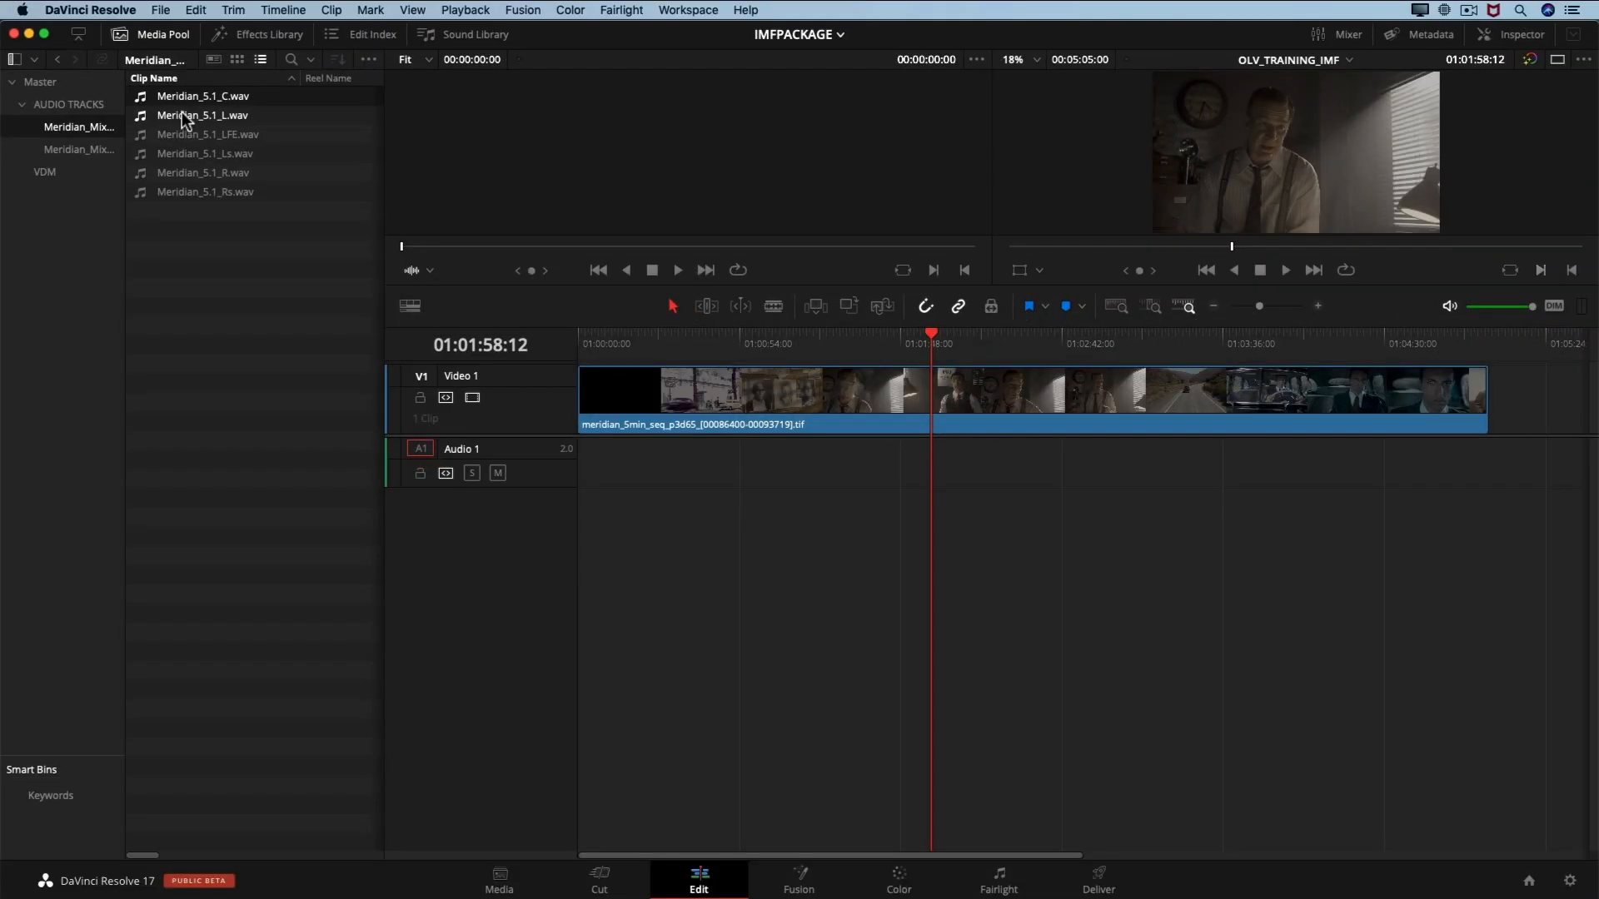
Place the Meridian 5.1 L, R, C, LFE, Ls and Rs files in that order on audio tracks 1 to 6 at the timeline start
left_click_drag(185, 119, 582, 489)
left_click_drag(186, 173, 587, 524)
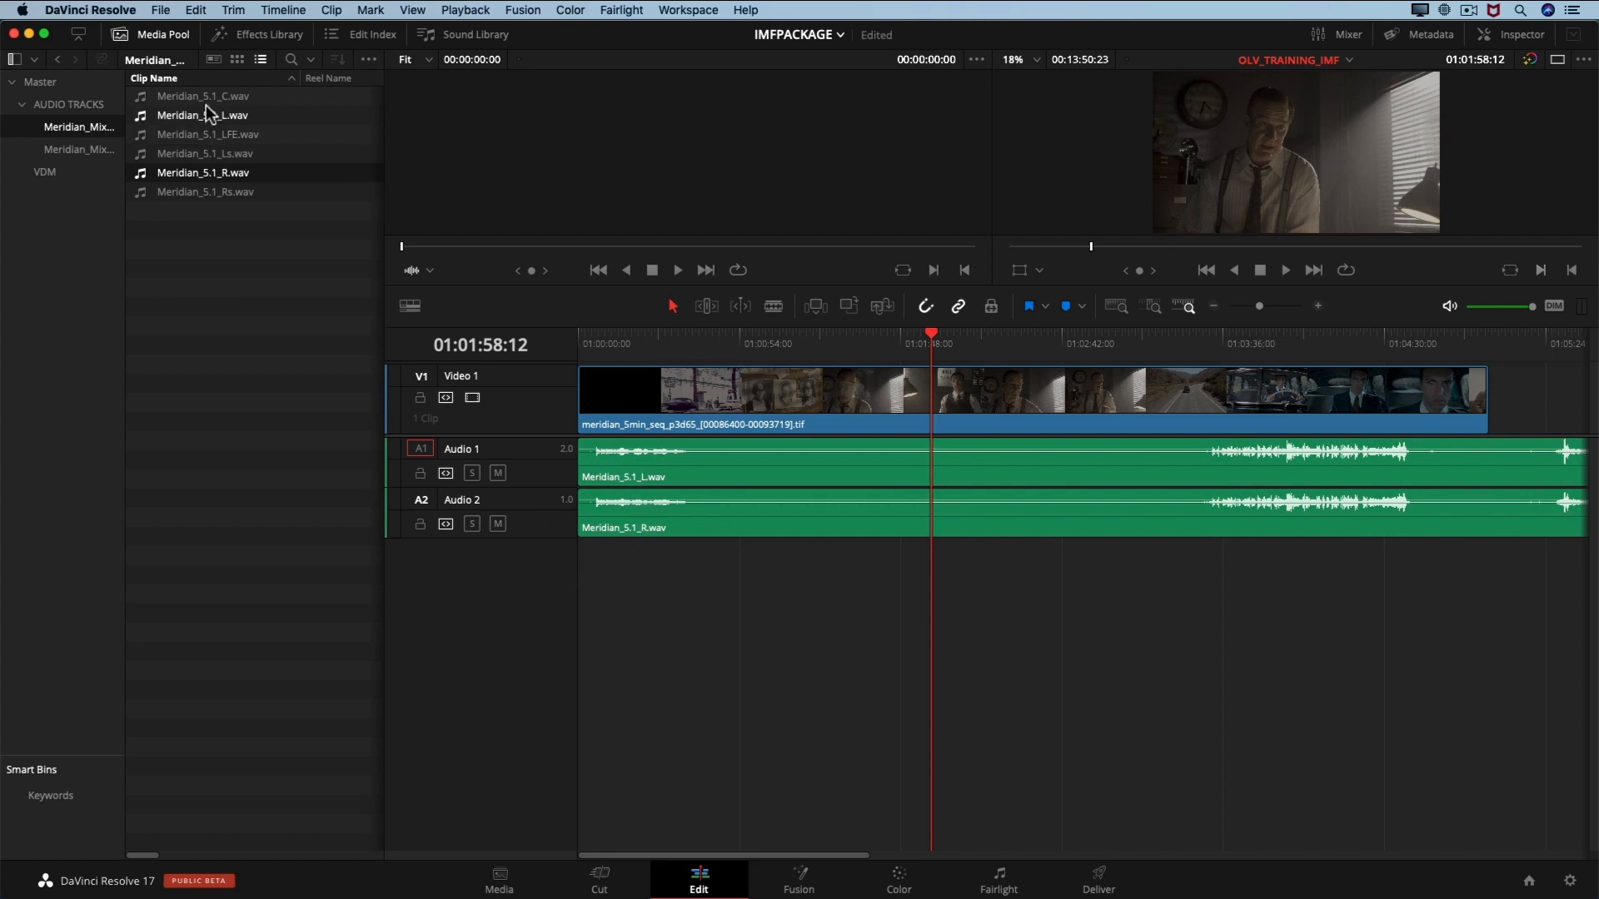
left_click_drag(206, 98, 587, 587)
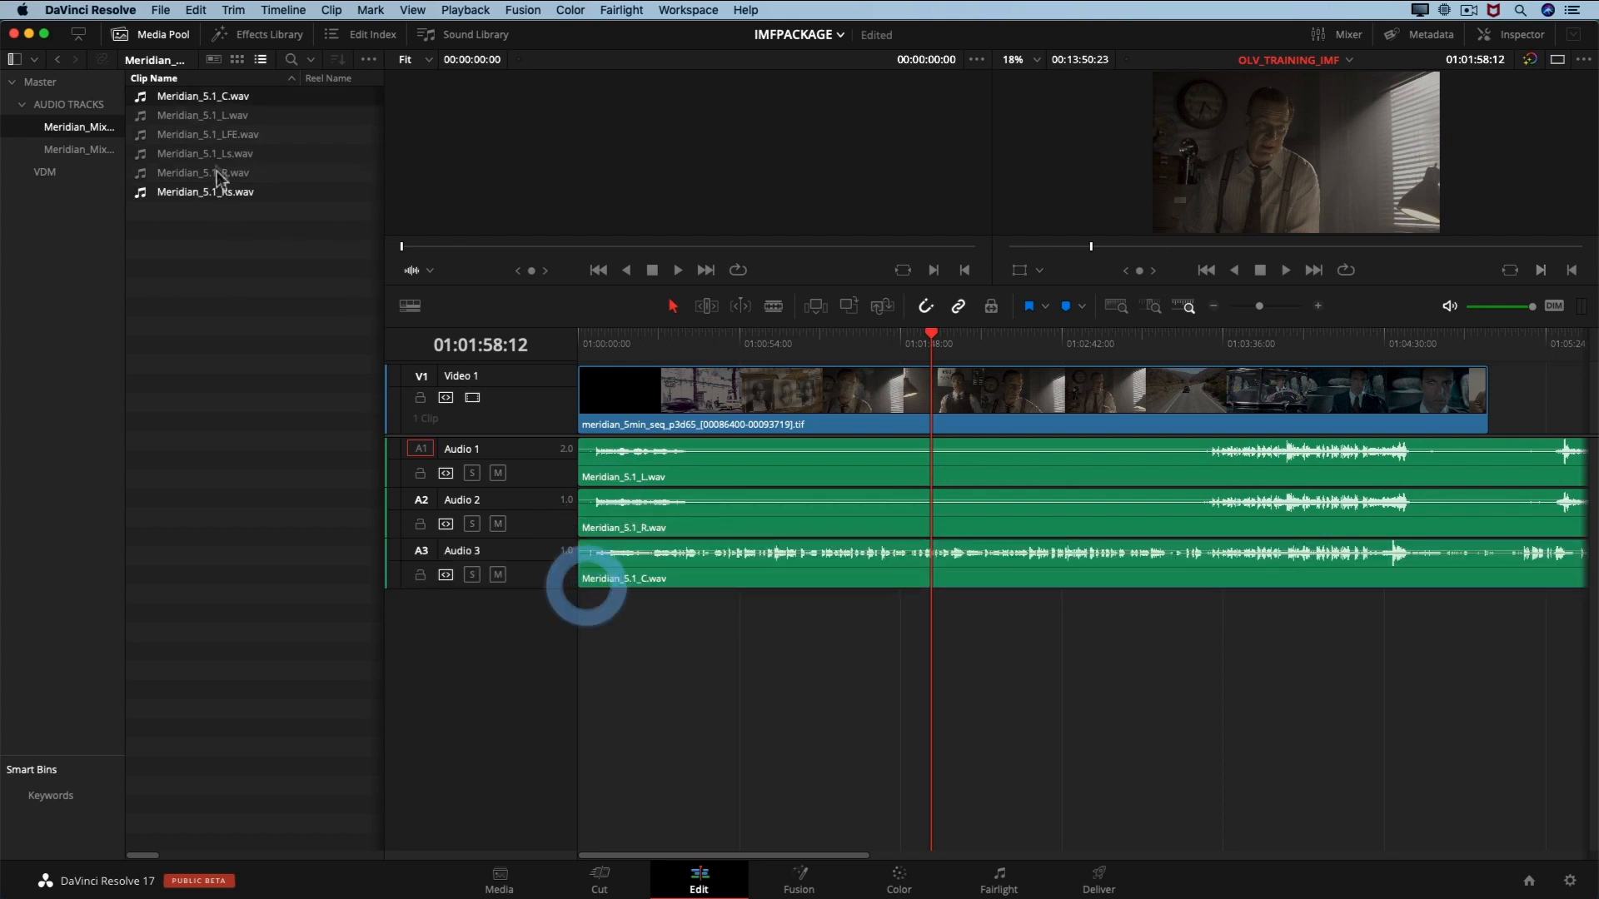
left_click_drag(212, 136, 578, 625)
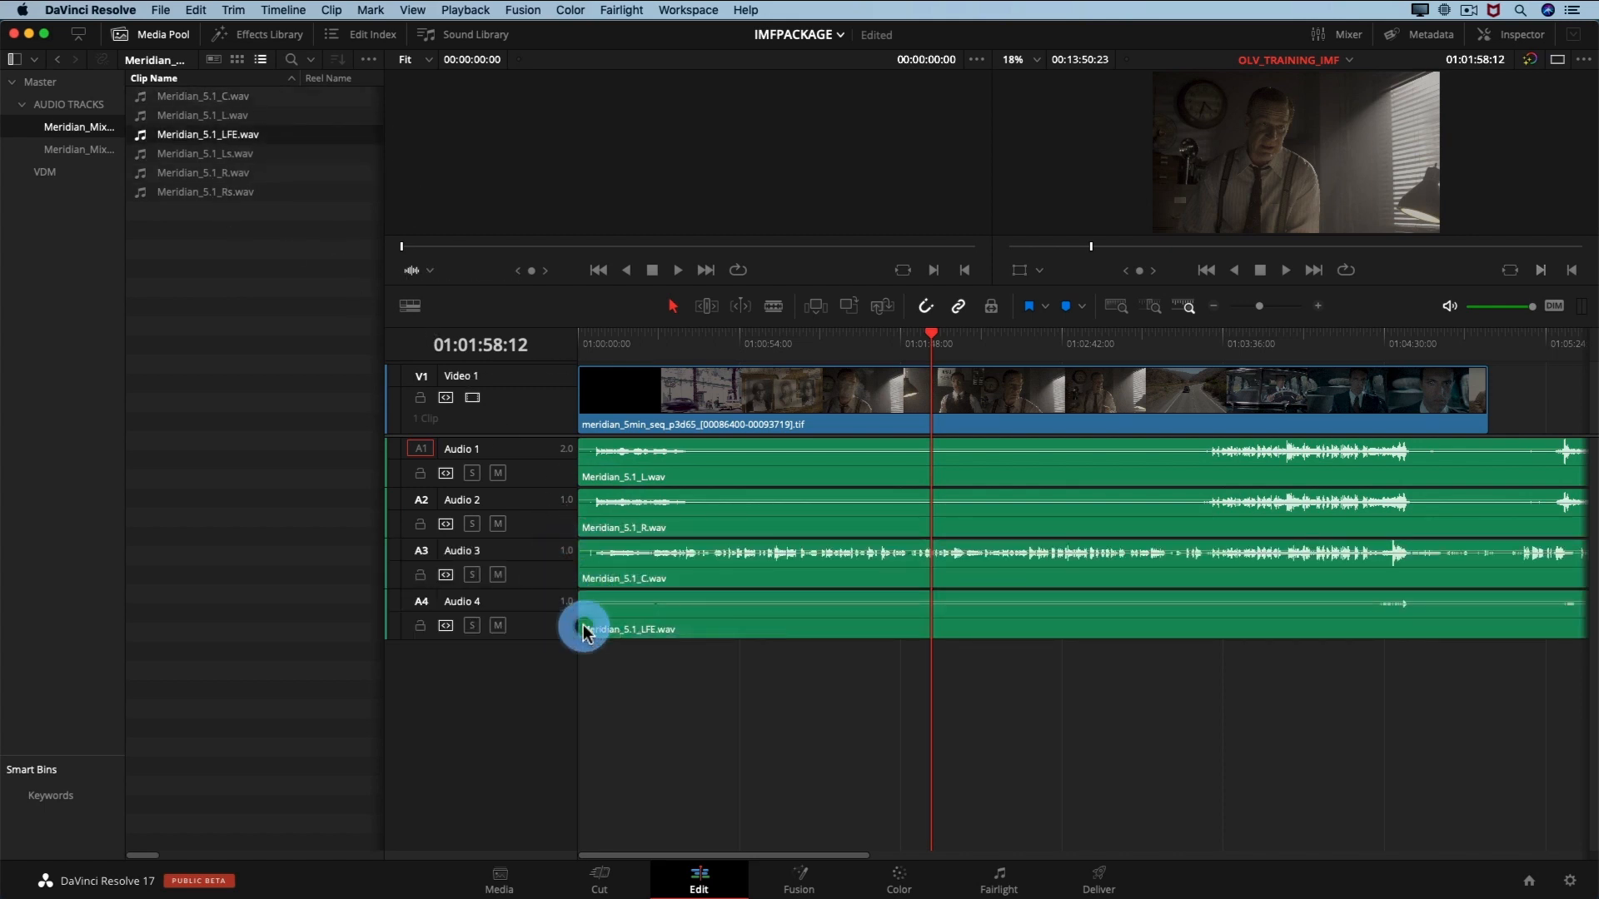
left_click(208, 194)
left_click_drag(208, 155, 583, 681)
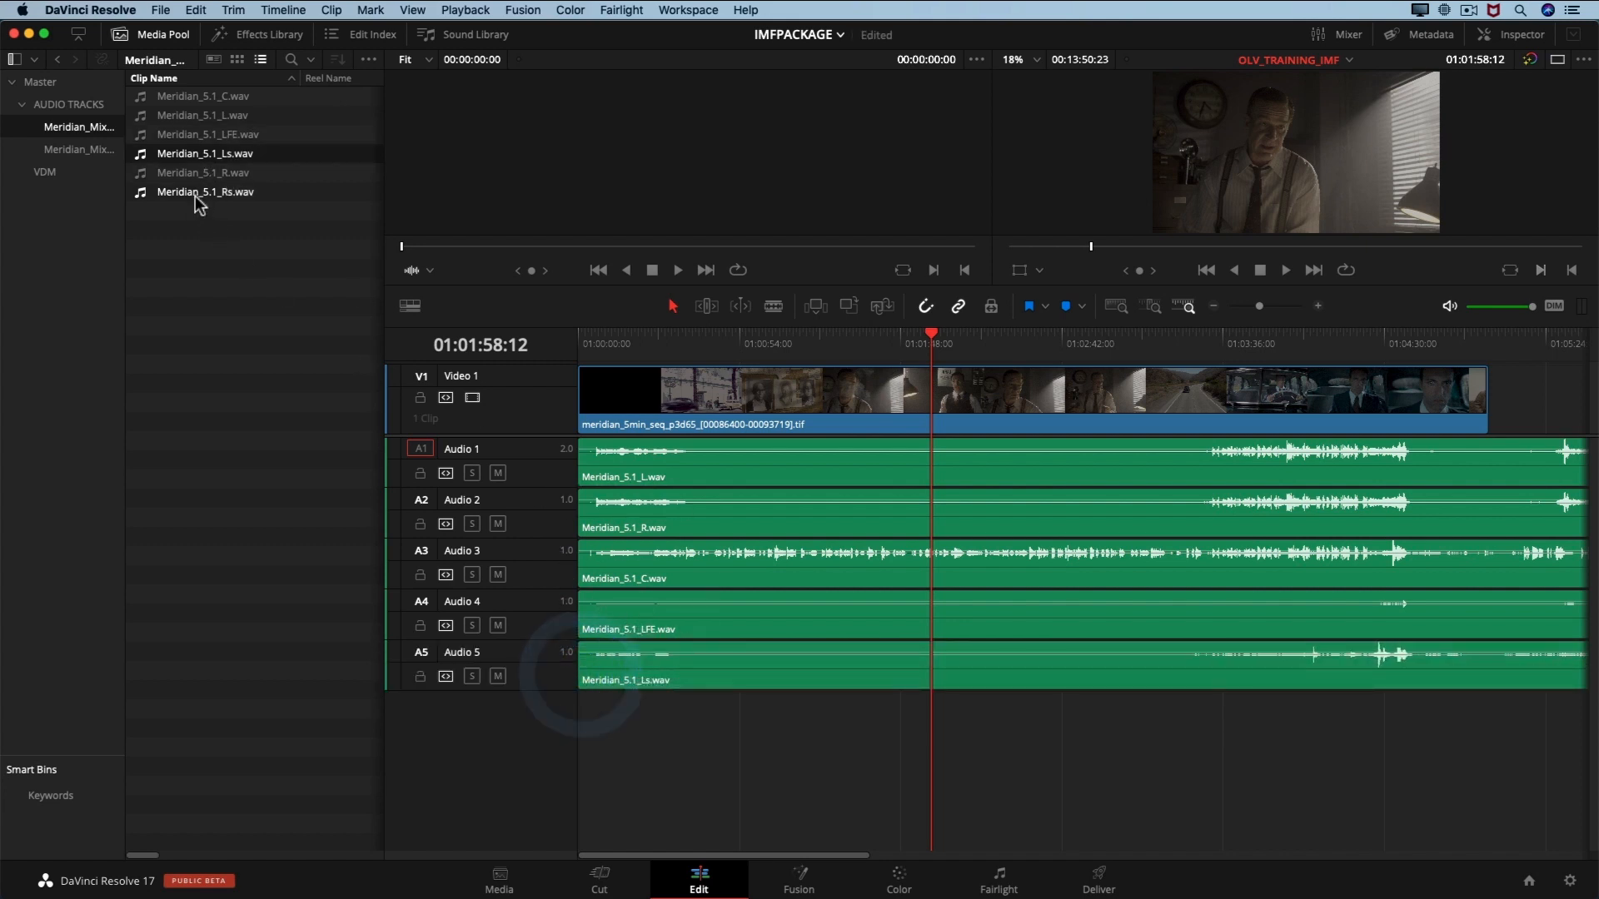
left_click_drag(196, 194, 578, 723)
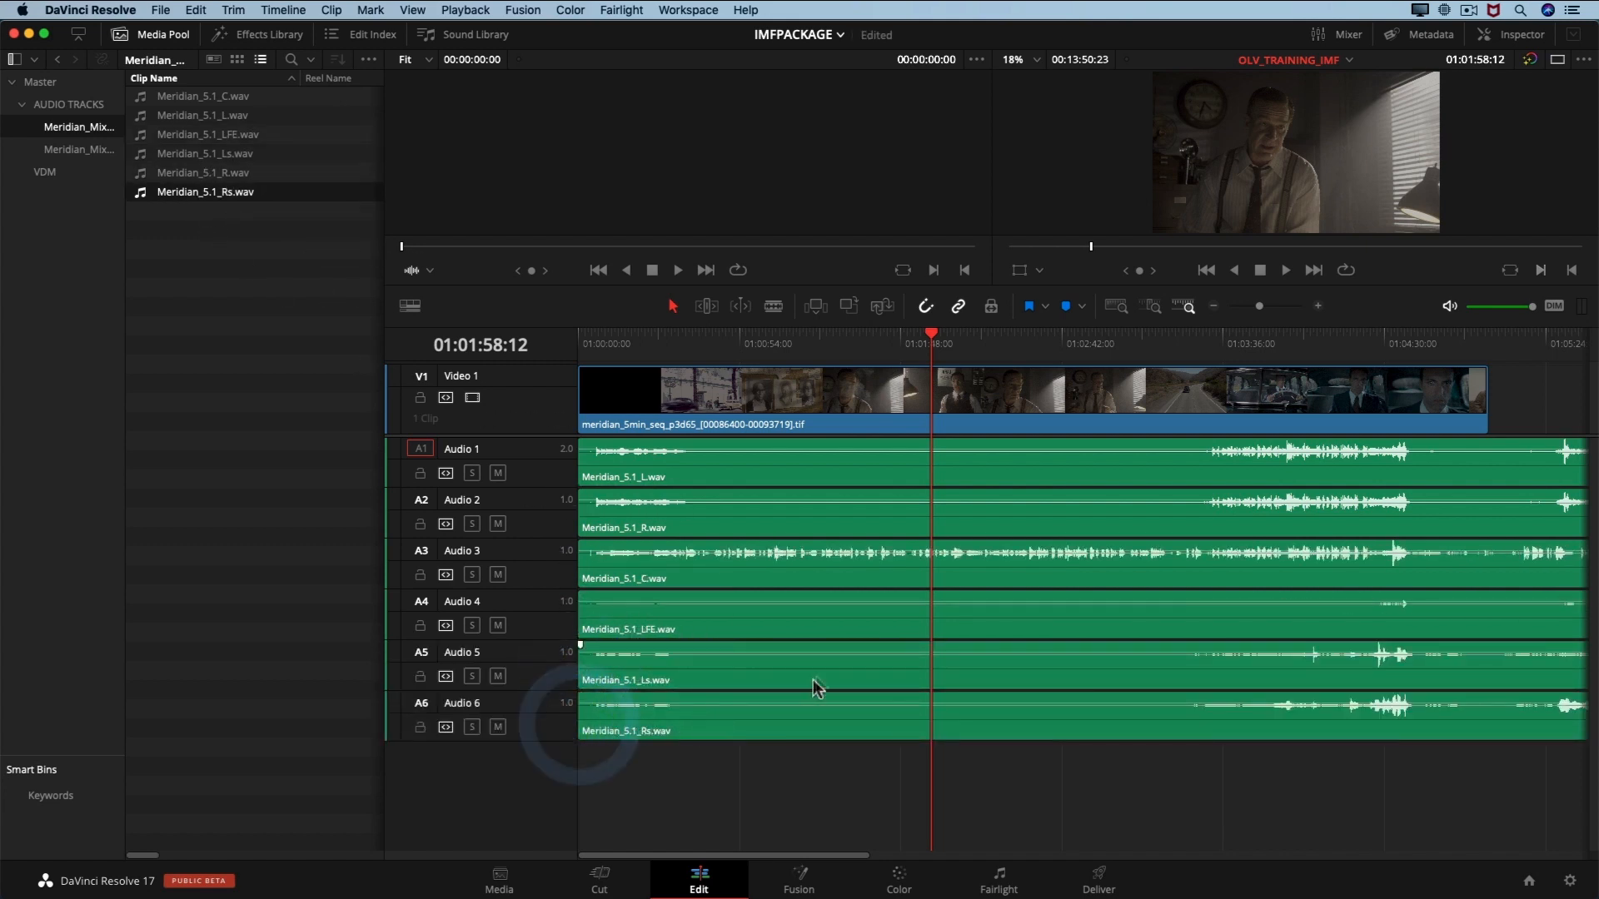
Trim the ends of all six audio clips to the end of the video clip at 01:05:05:00
key("shift+z")
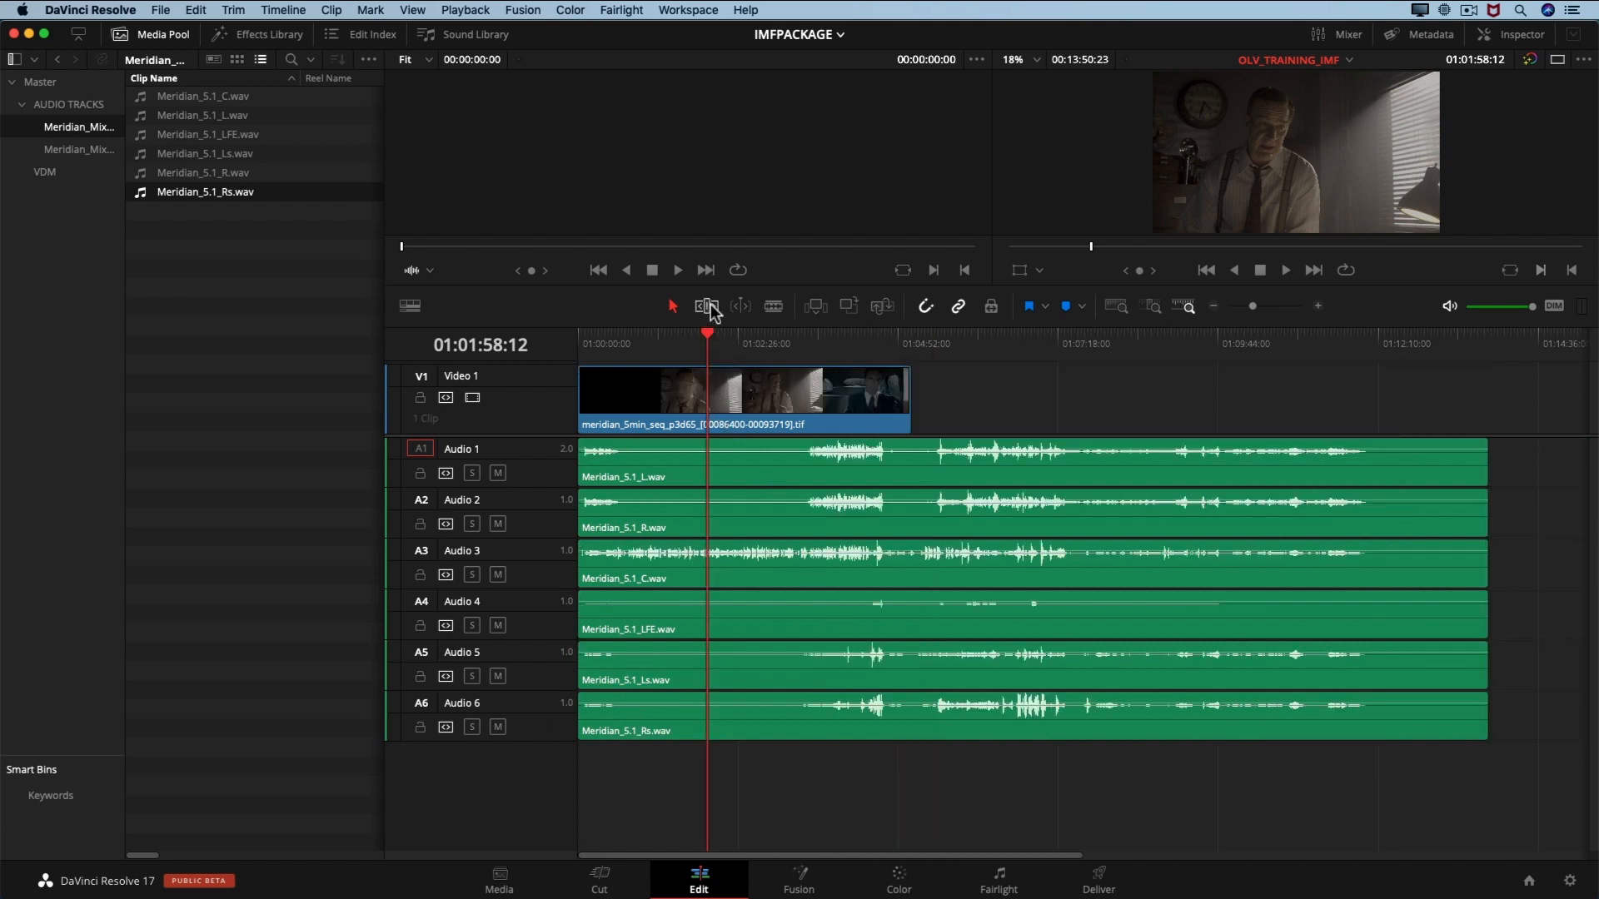
left_click(908, 340)
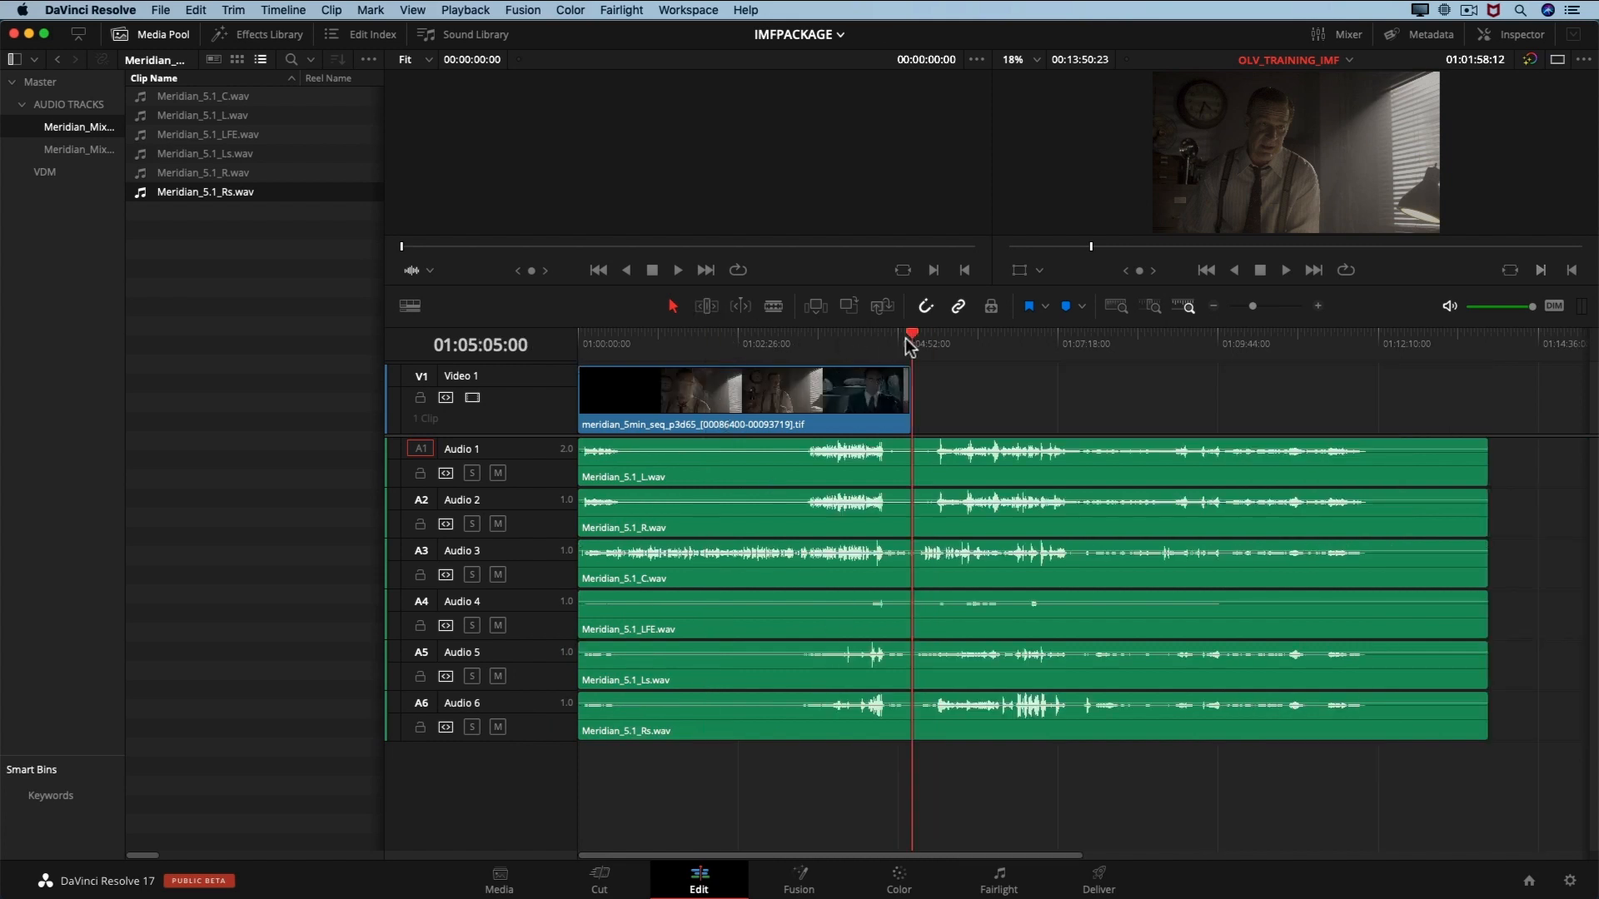
left_click(709, 307)
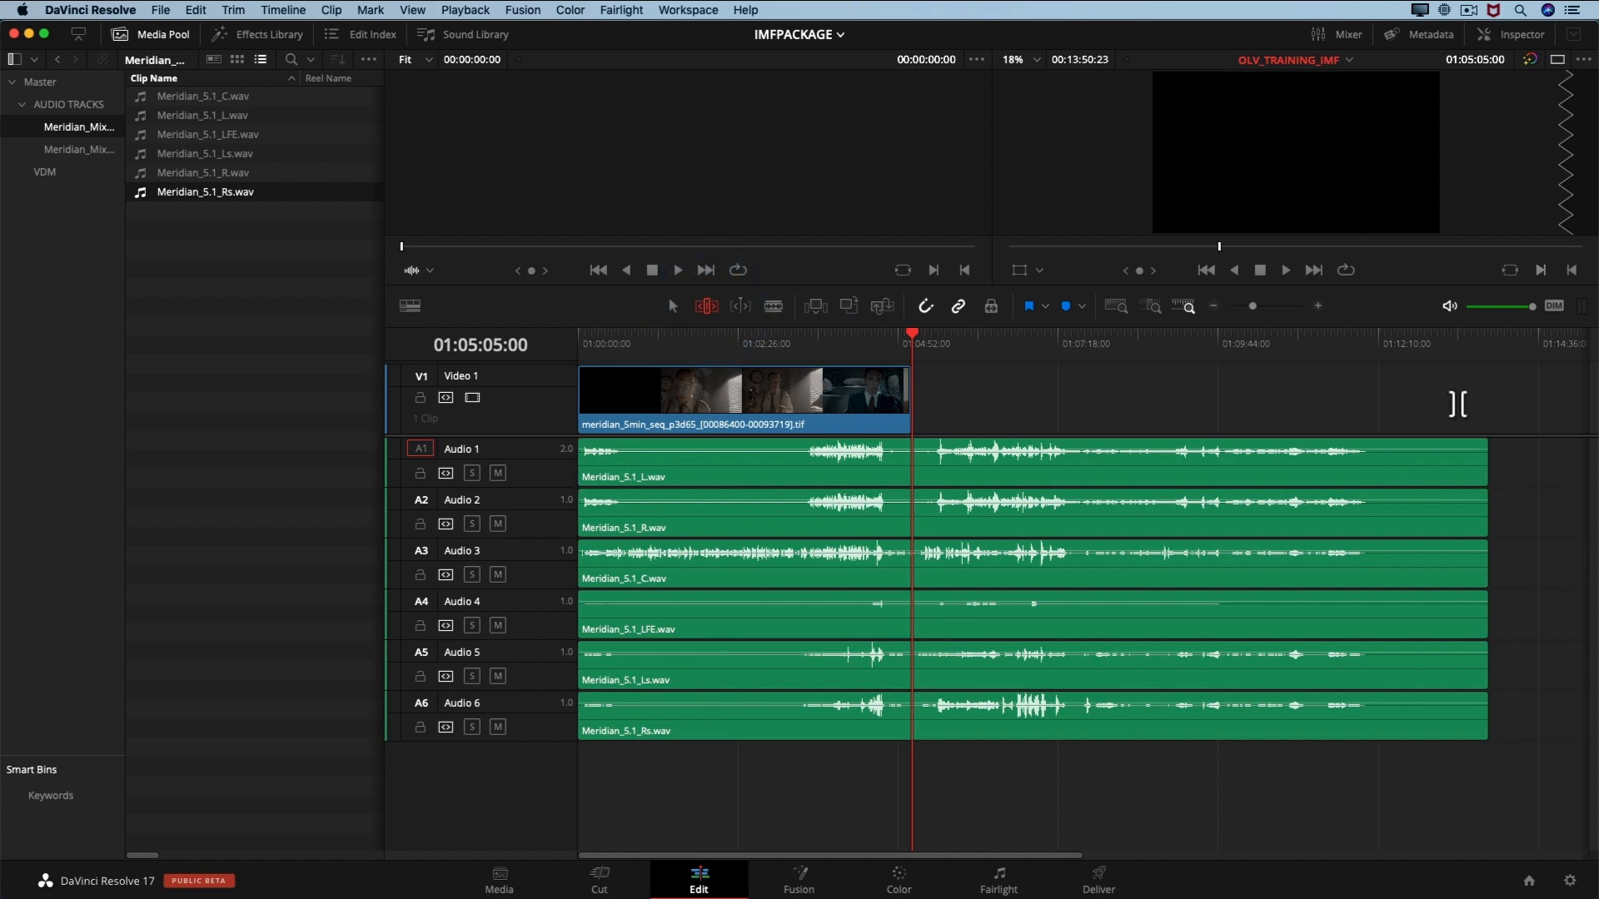
left_click_drag(1456, 401, 1289, 802)
key("super+equal")
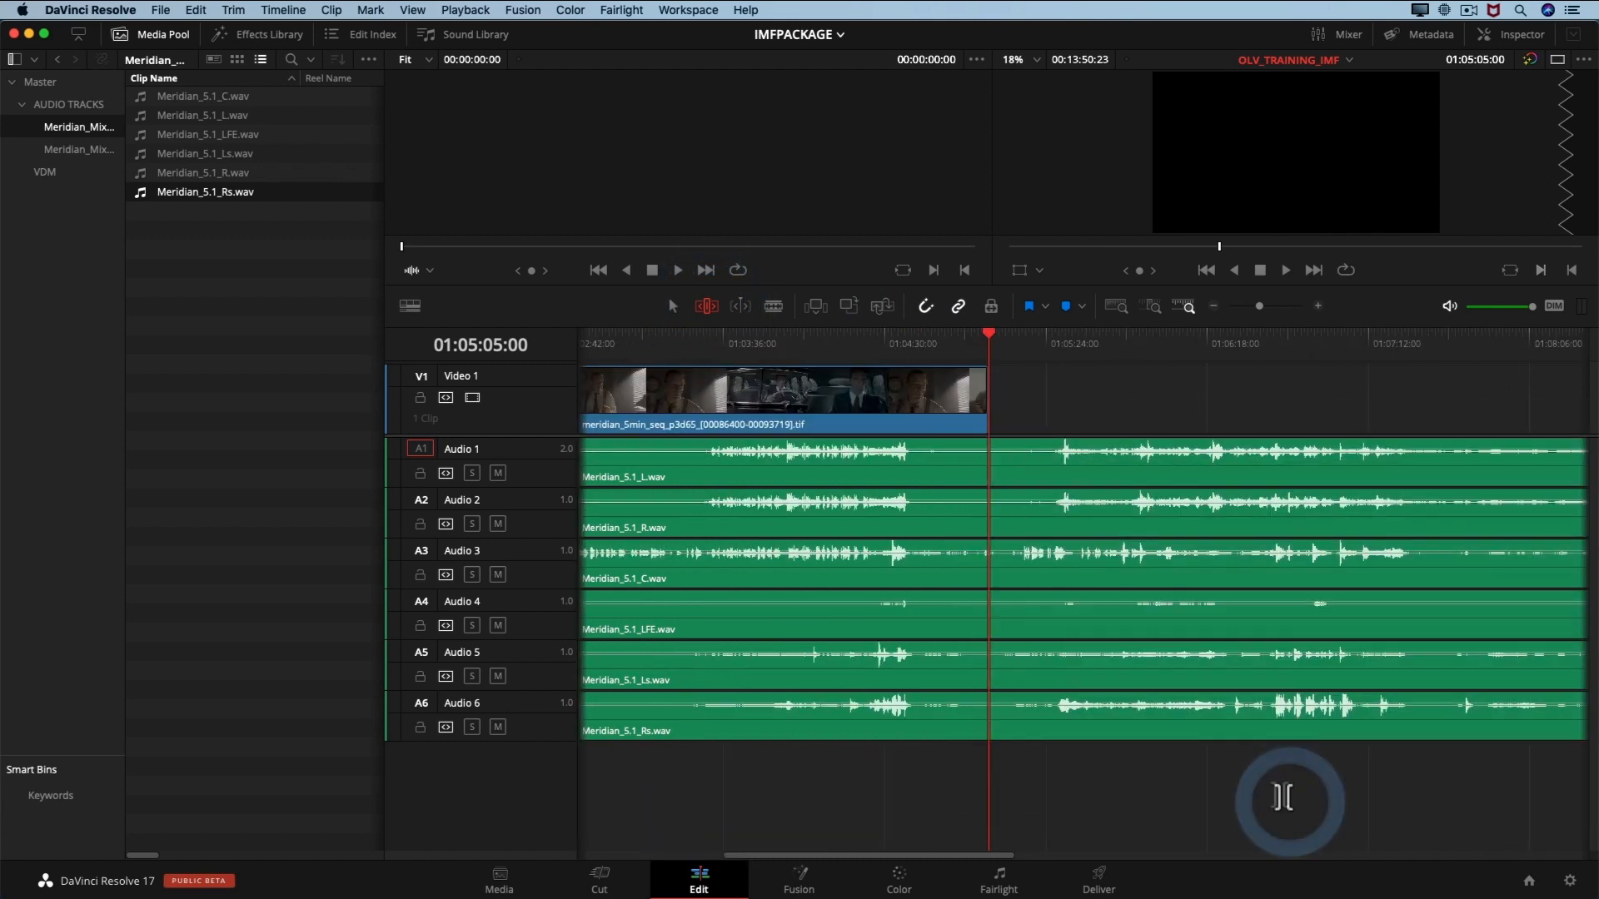
key("e")
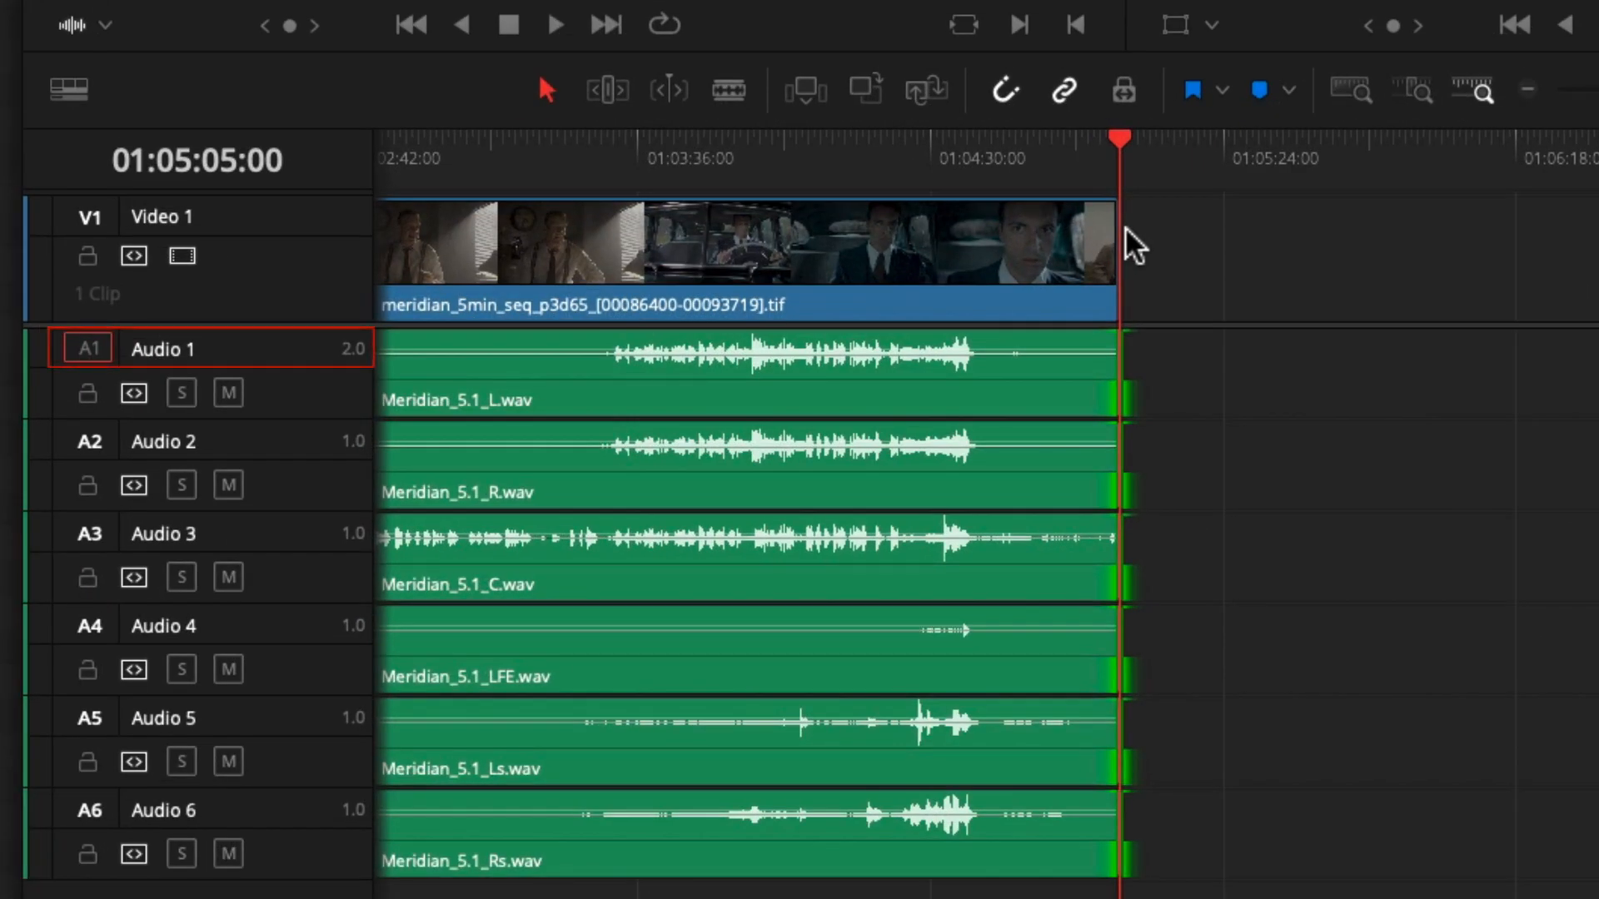
Change the track type of Audio 1 to Mono
scroll(988, 533, "left", 8)
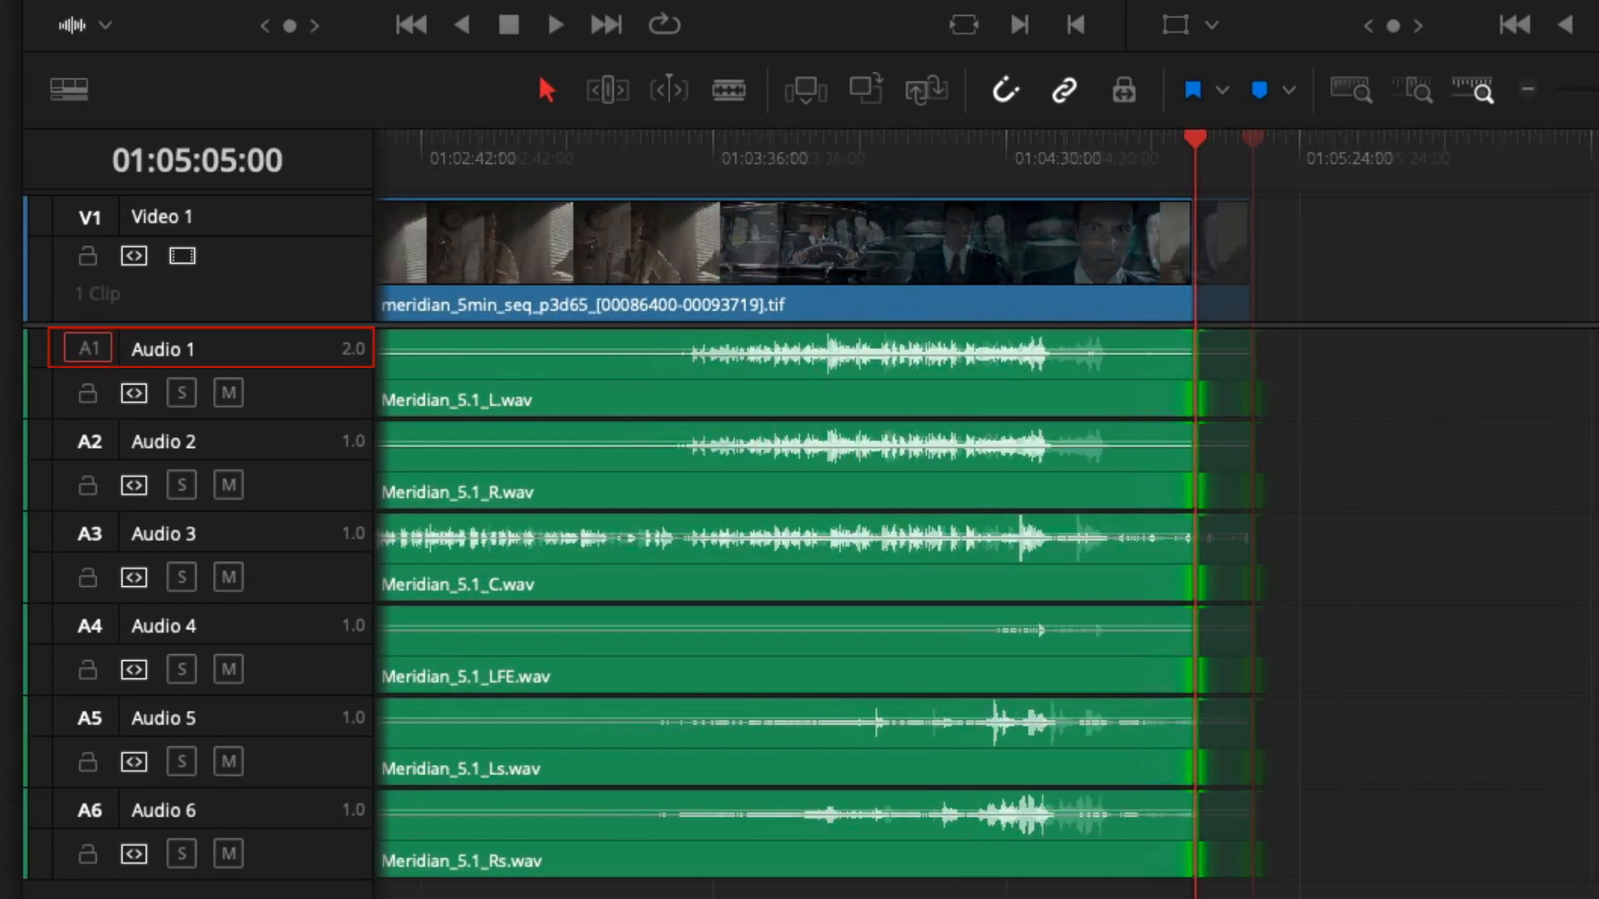
scroll(987, 533, "left", 4)
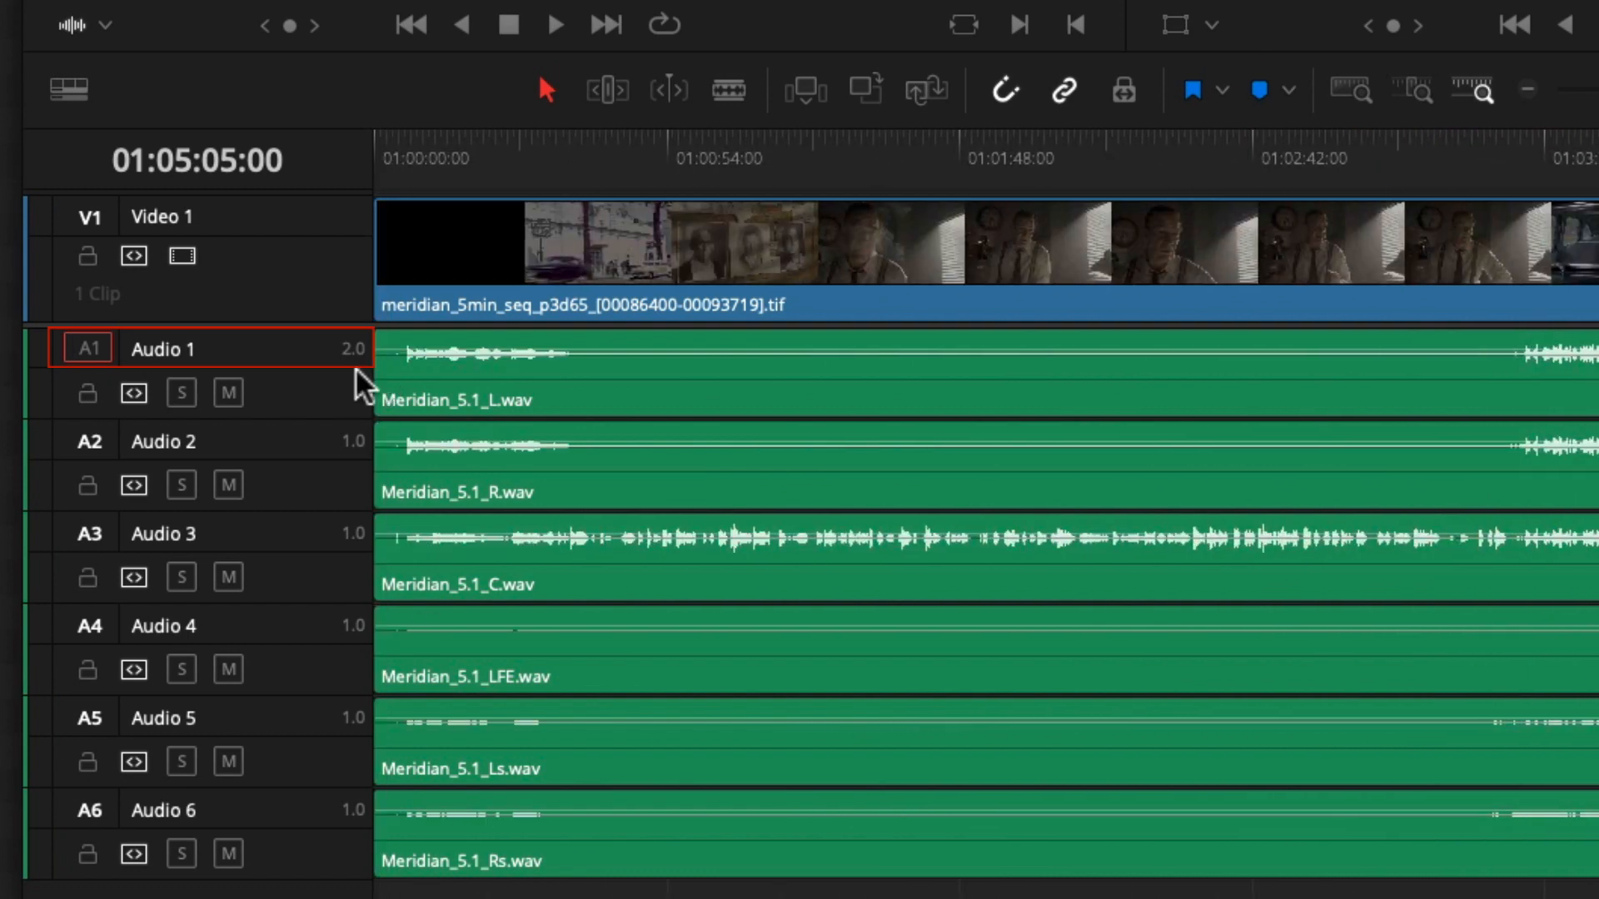
mouse_move(350, 354)
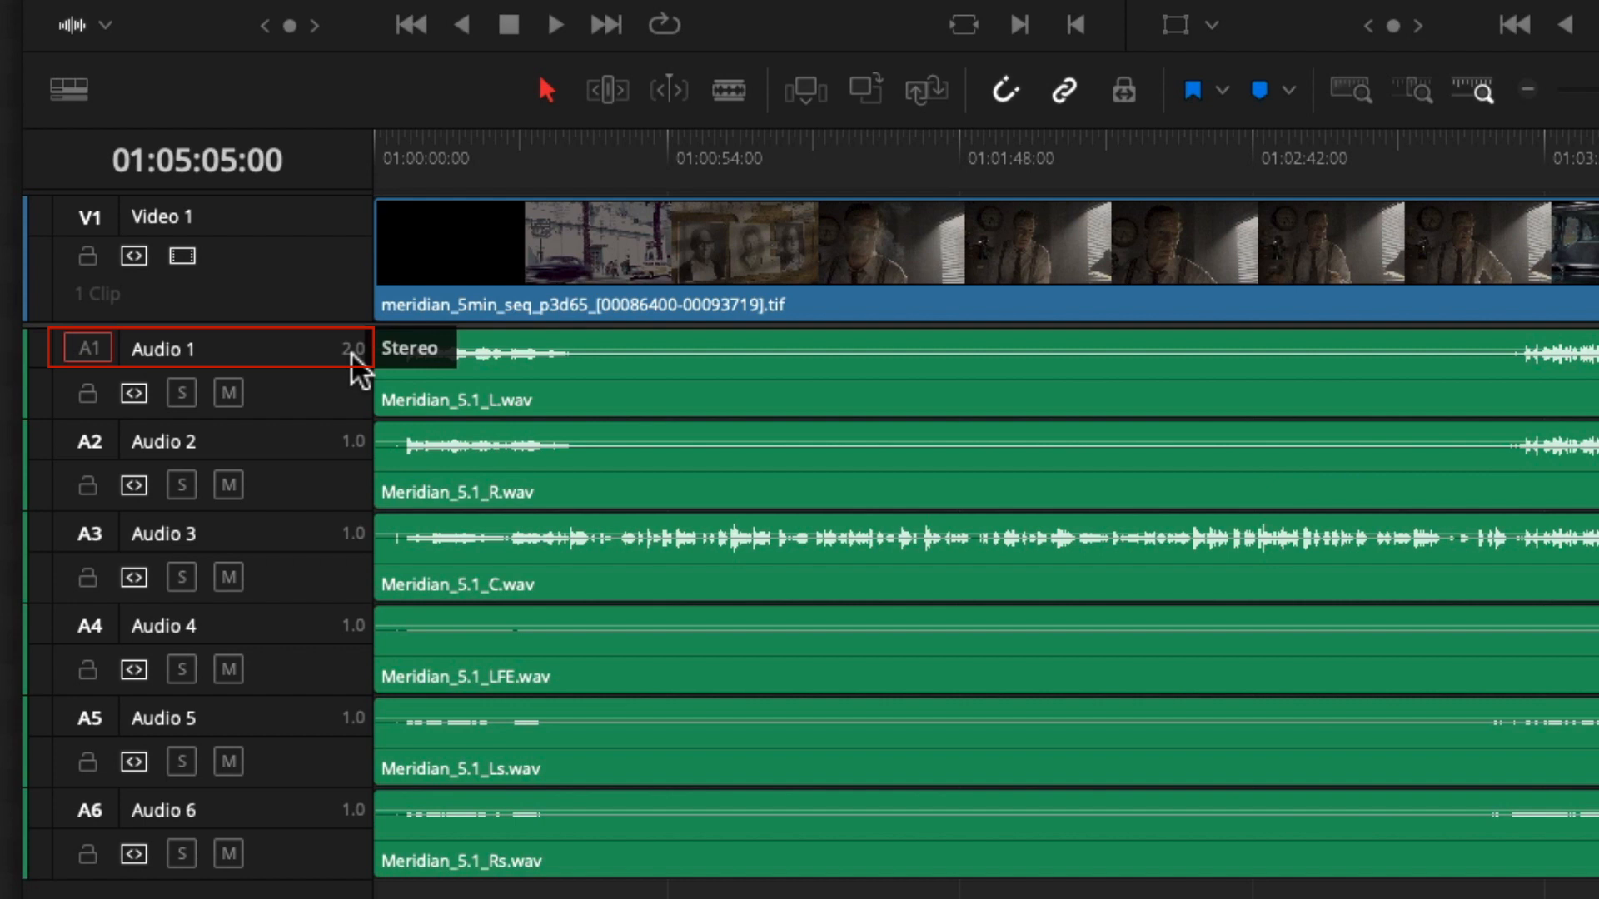
right_click(350, 354)
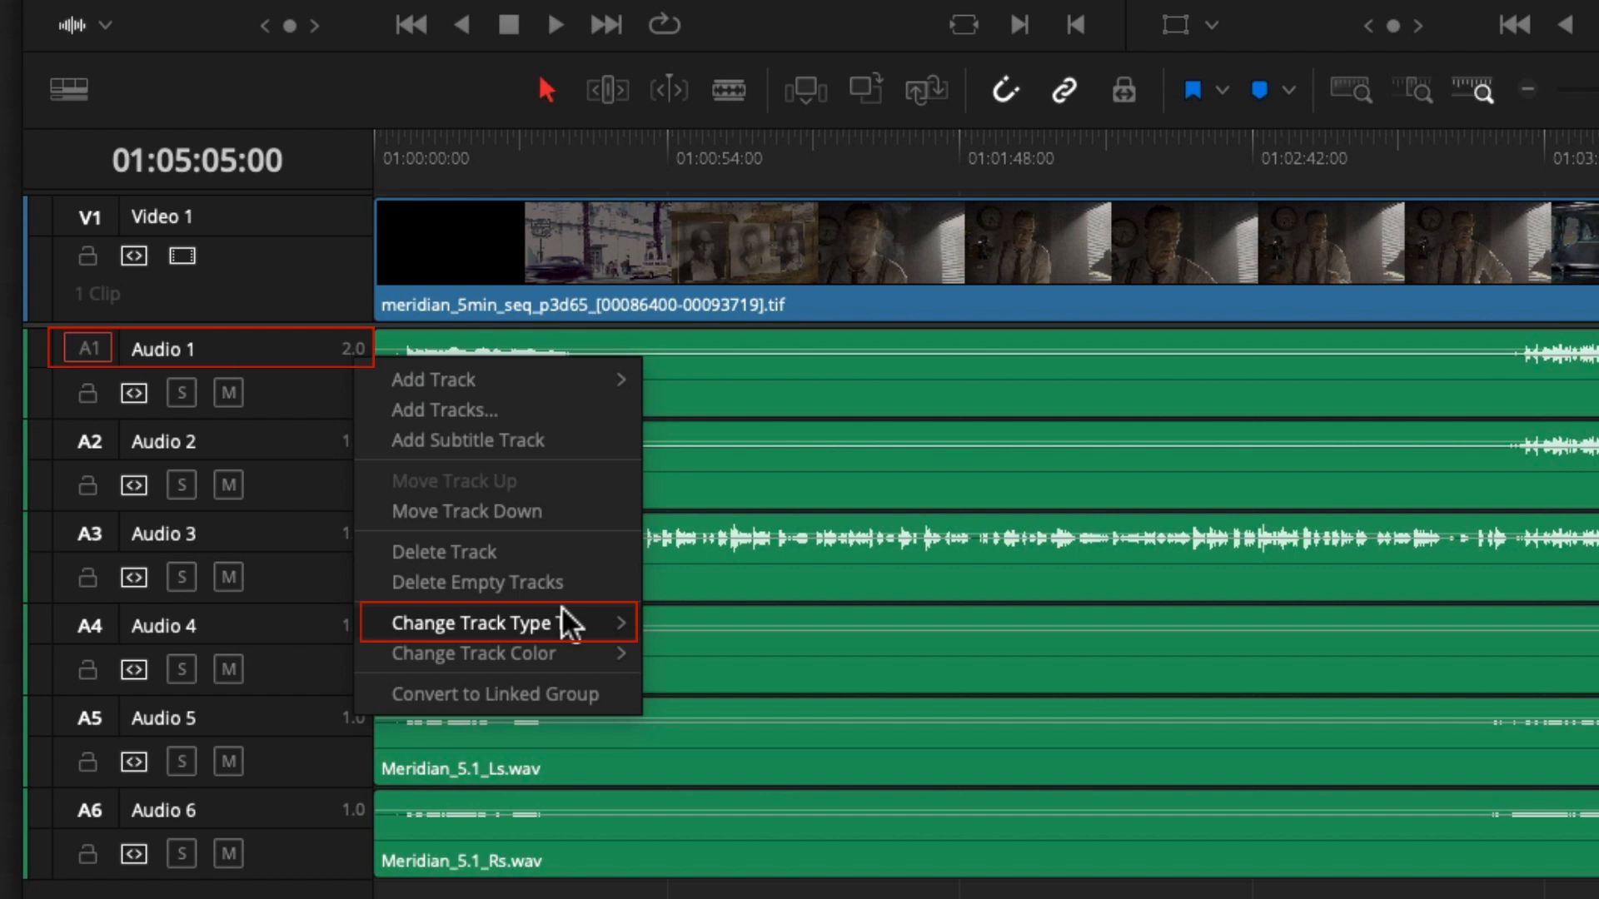
mouse_move(569, 623)
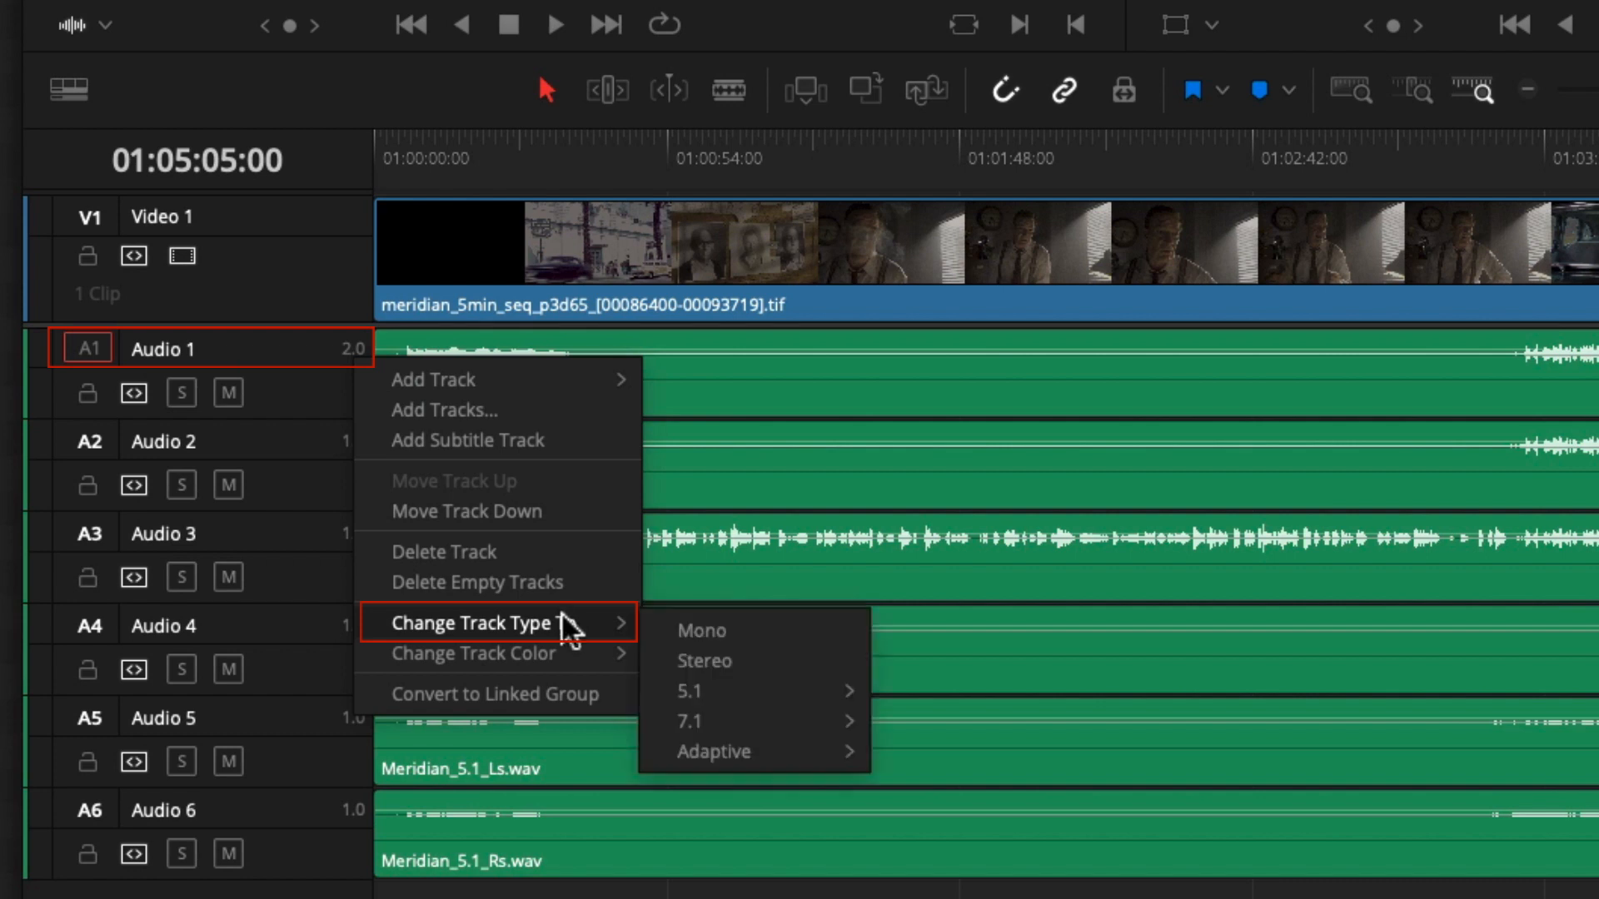
left_click(698, 639)
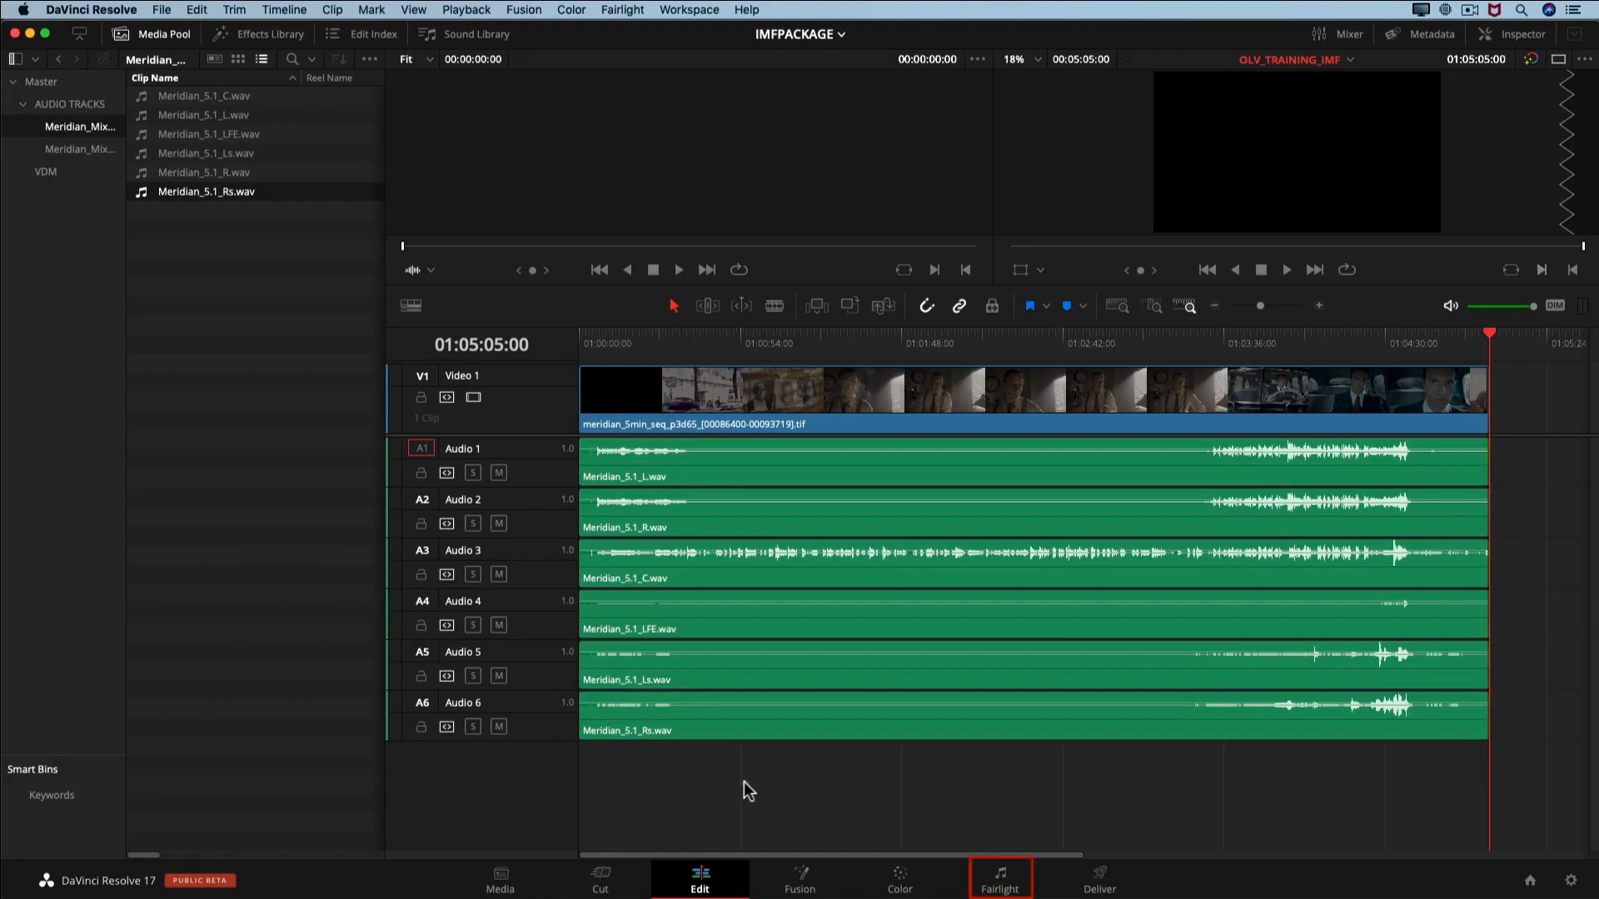
left_click(743, 781)
On the Fairlight page, link Audio 1 through Audio 6 together as a 5.1 group
left_click(991, 885)
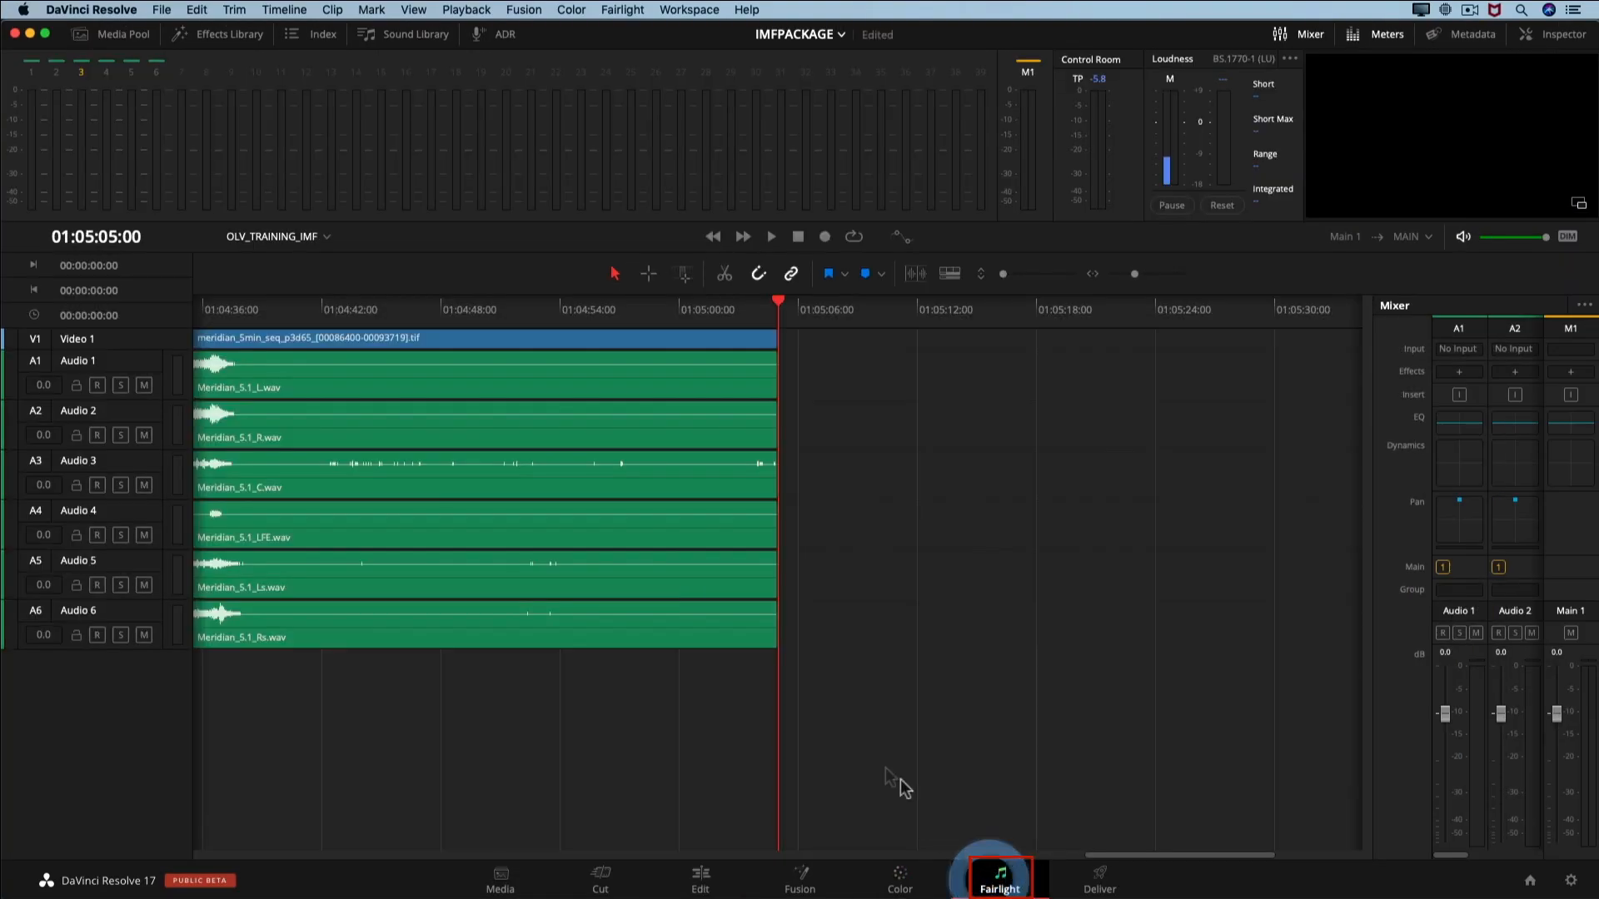
left_click_drag(746, 676, 678, 389)
left_click(721, 11)
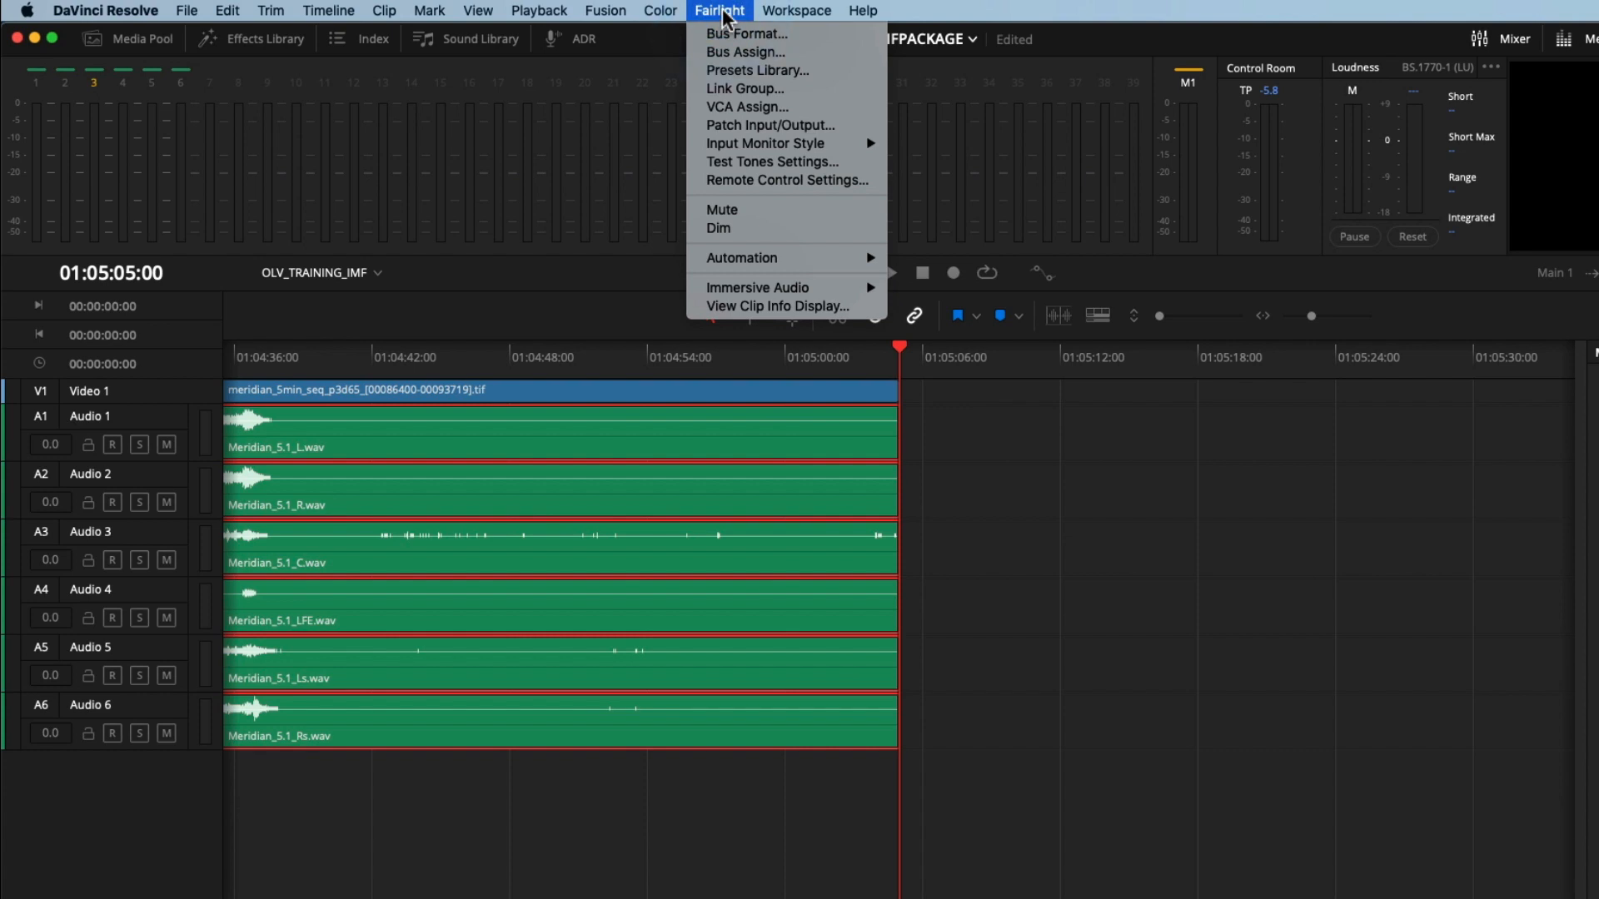
left_click(760, 89)
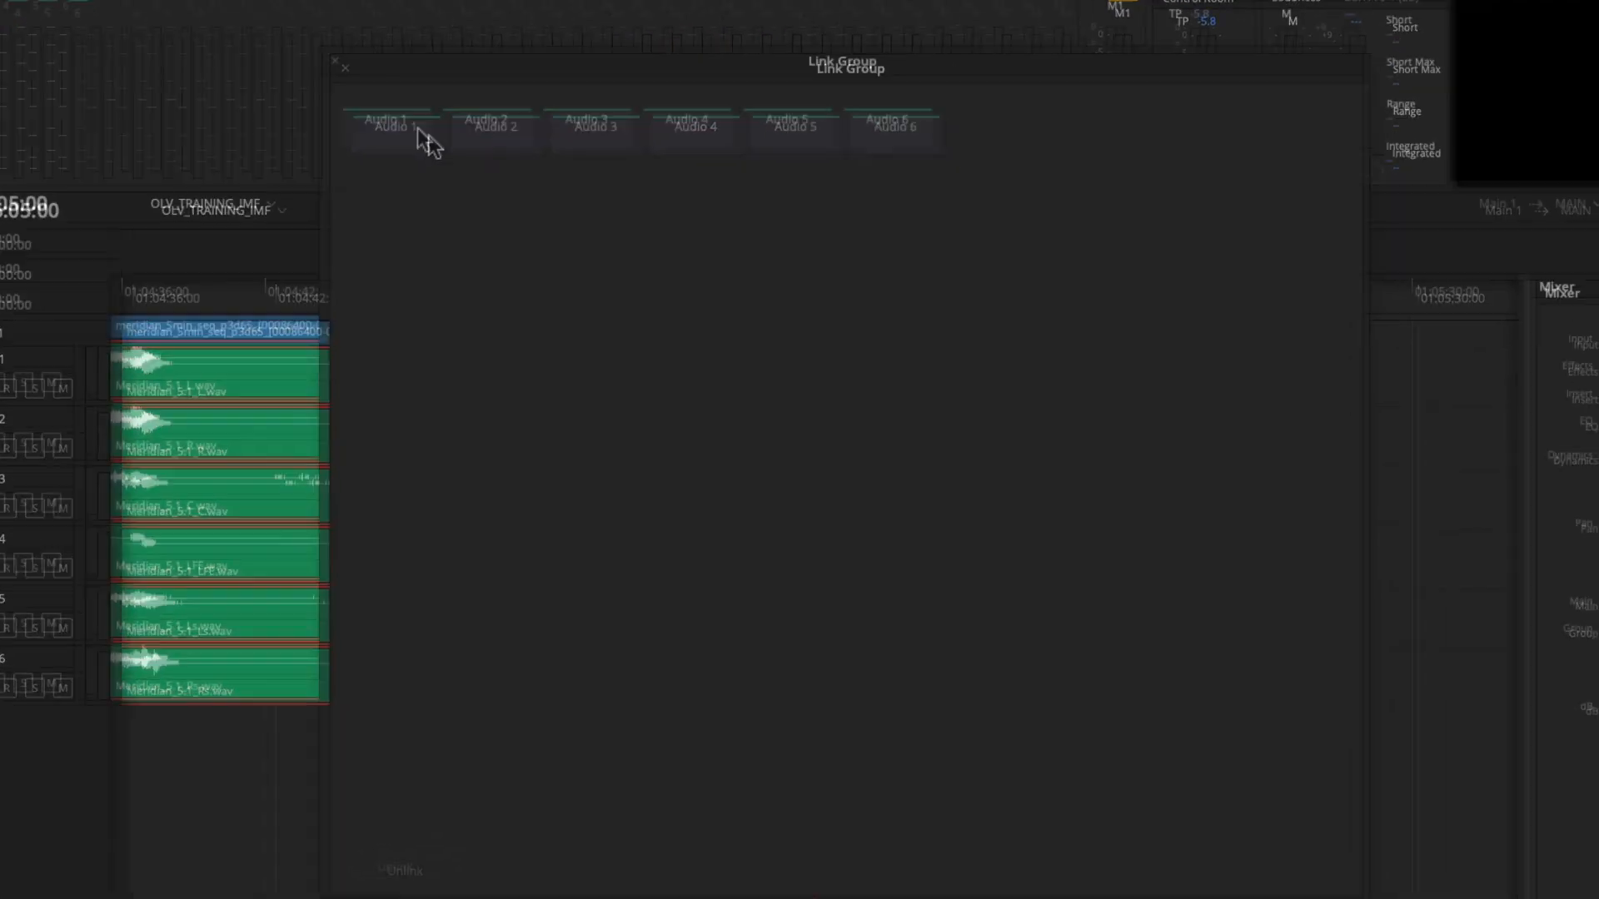
left_click(507, 200)
left_click(571, 209)
left_click(556, 92)
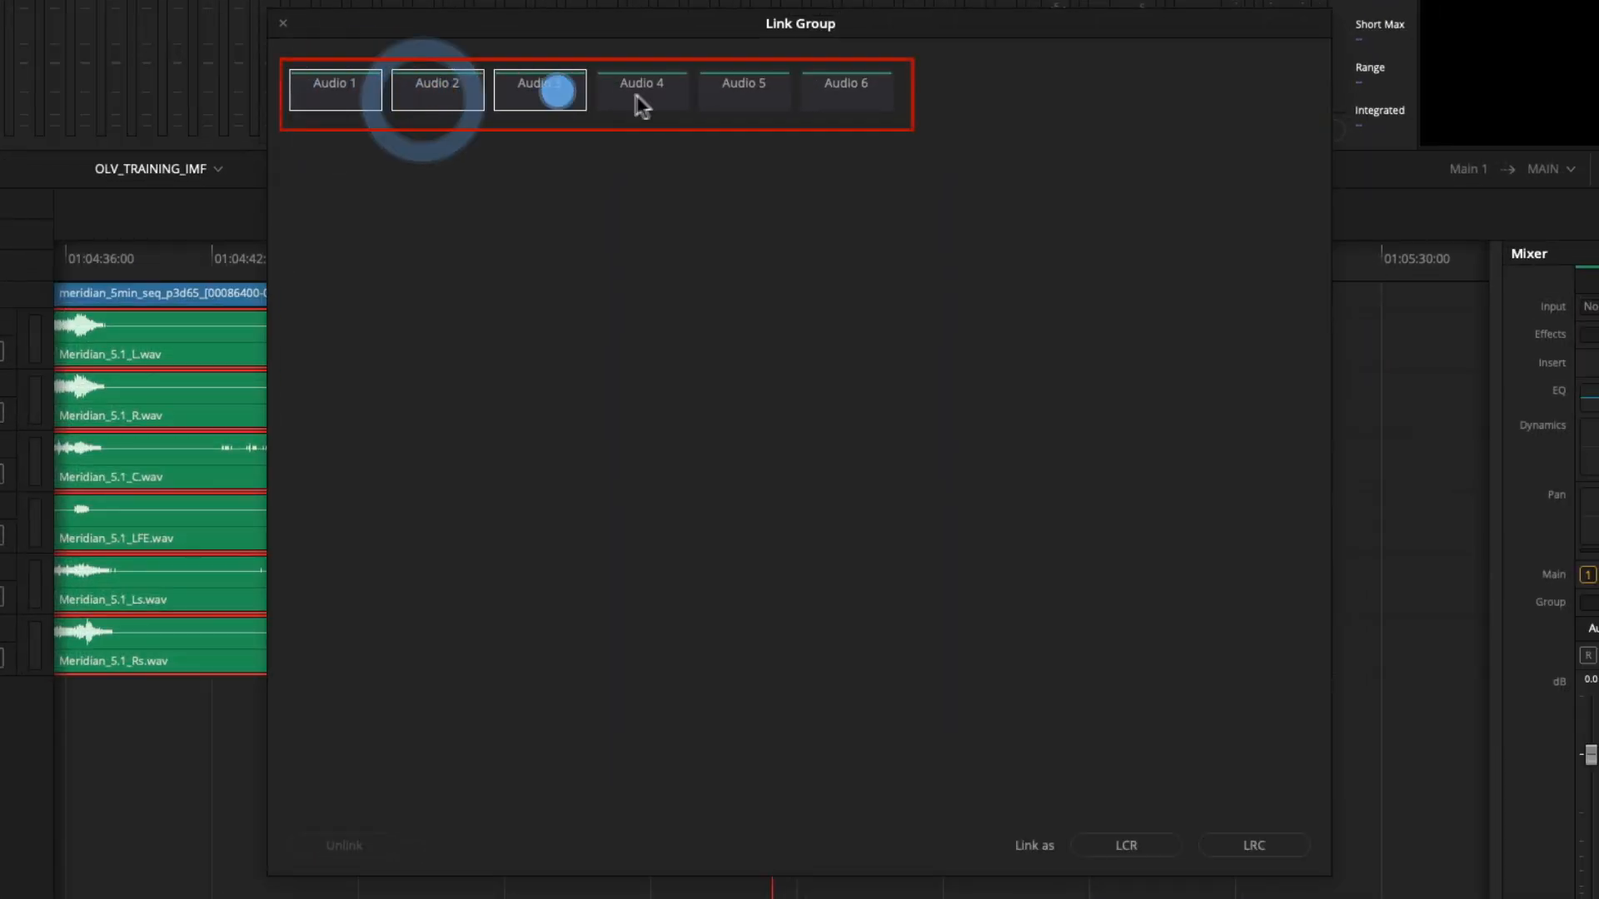
left_click(637, 93)
left_click(746, 93)
left_click(856, 93)
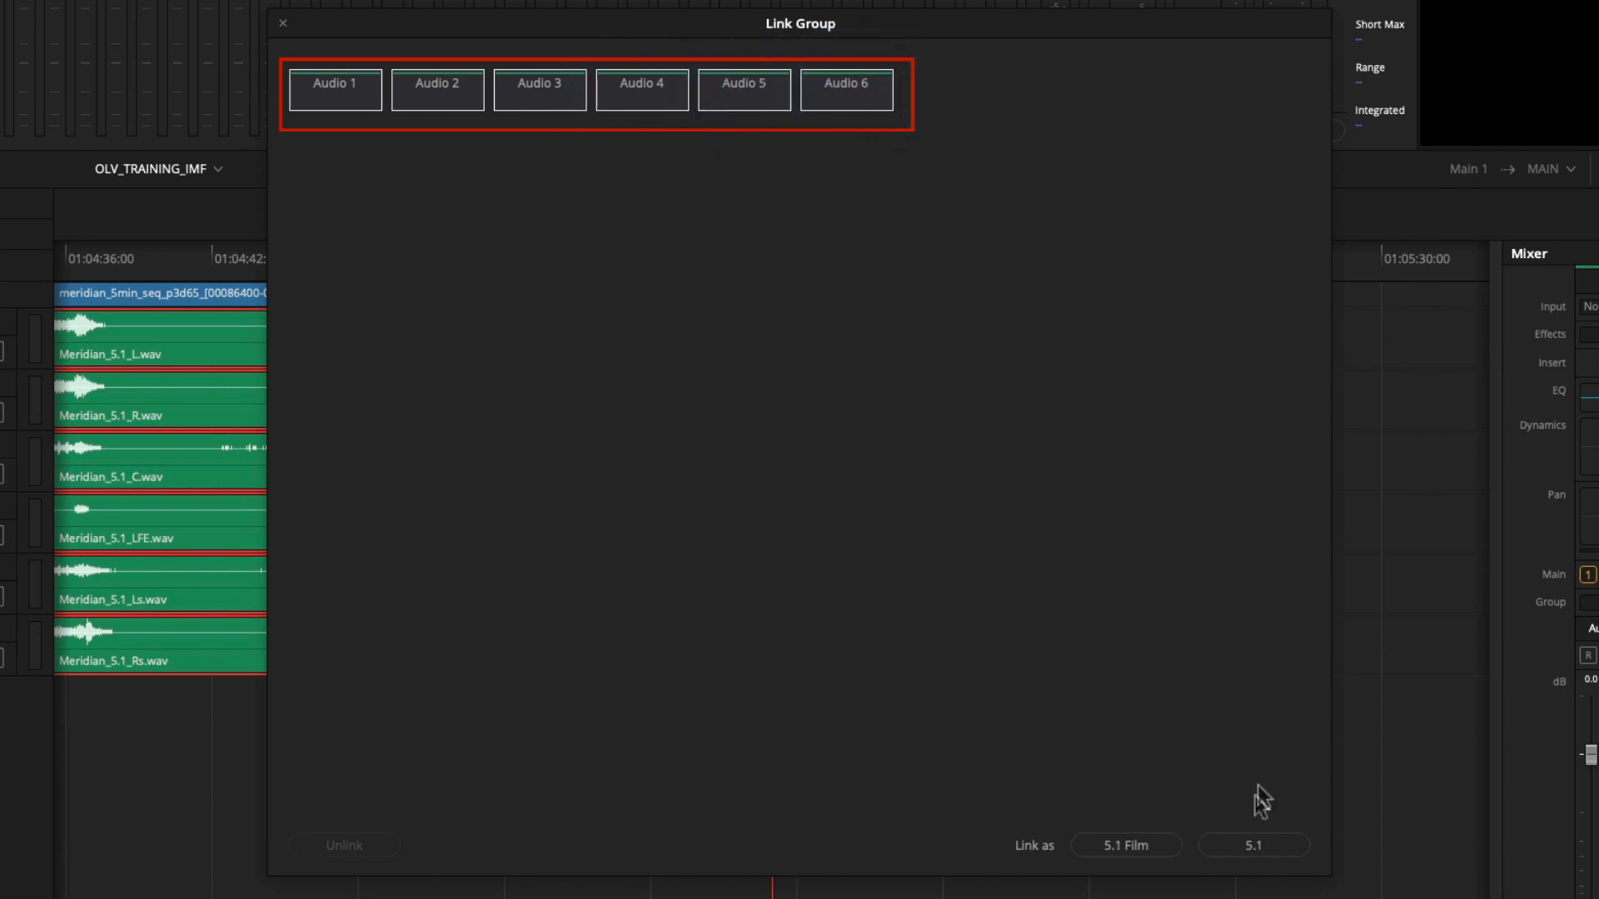
left_click(1251, 846)
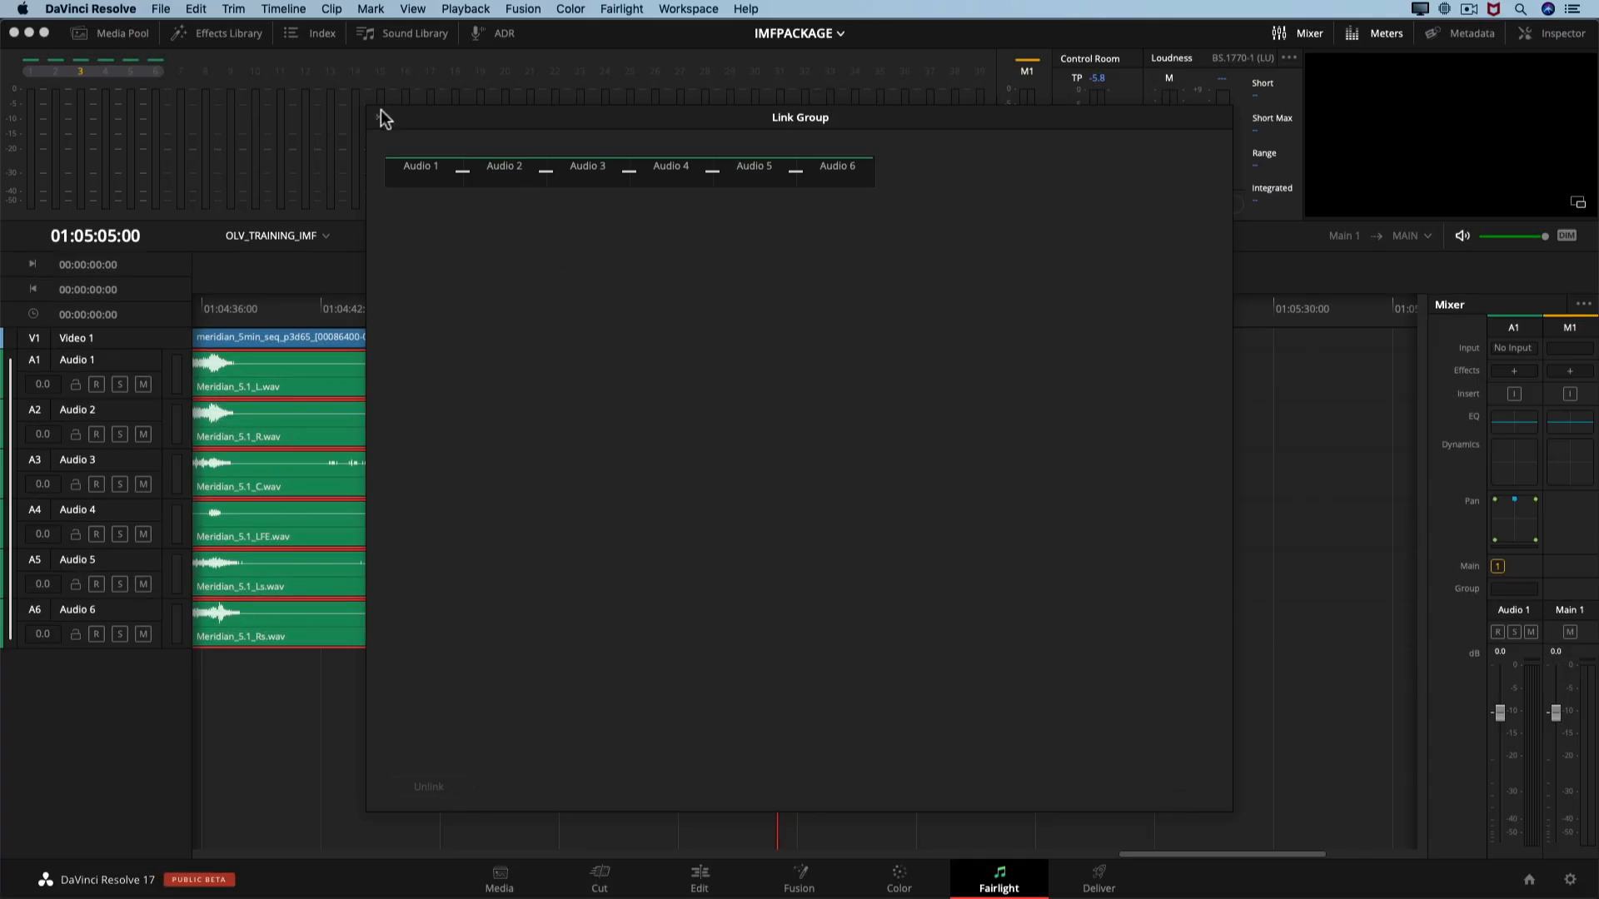
left_click(380, 115)
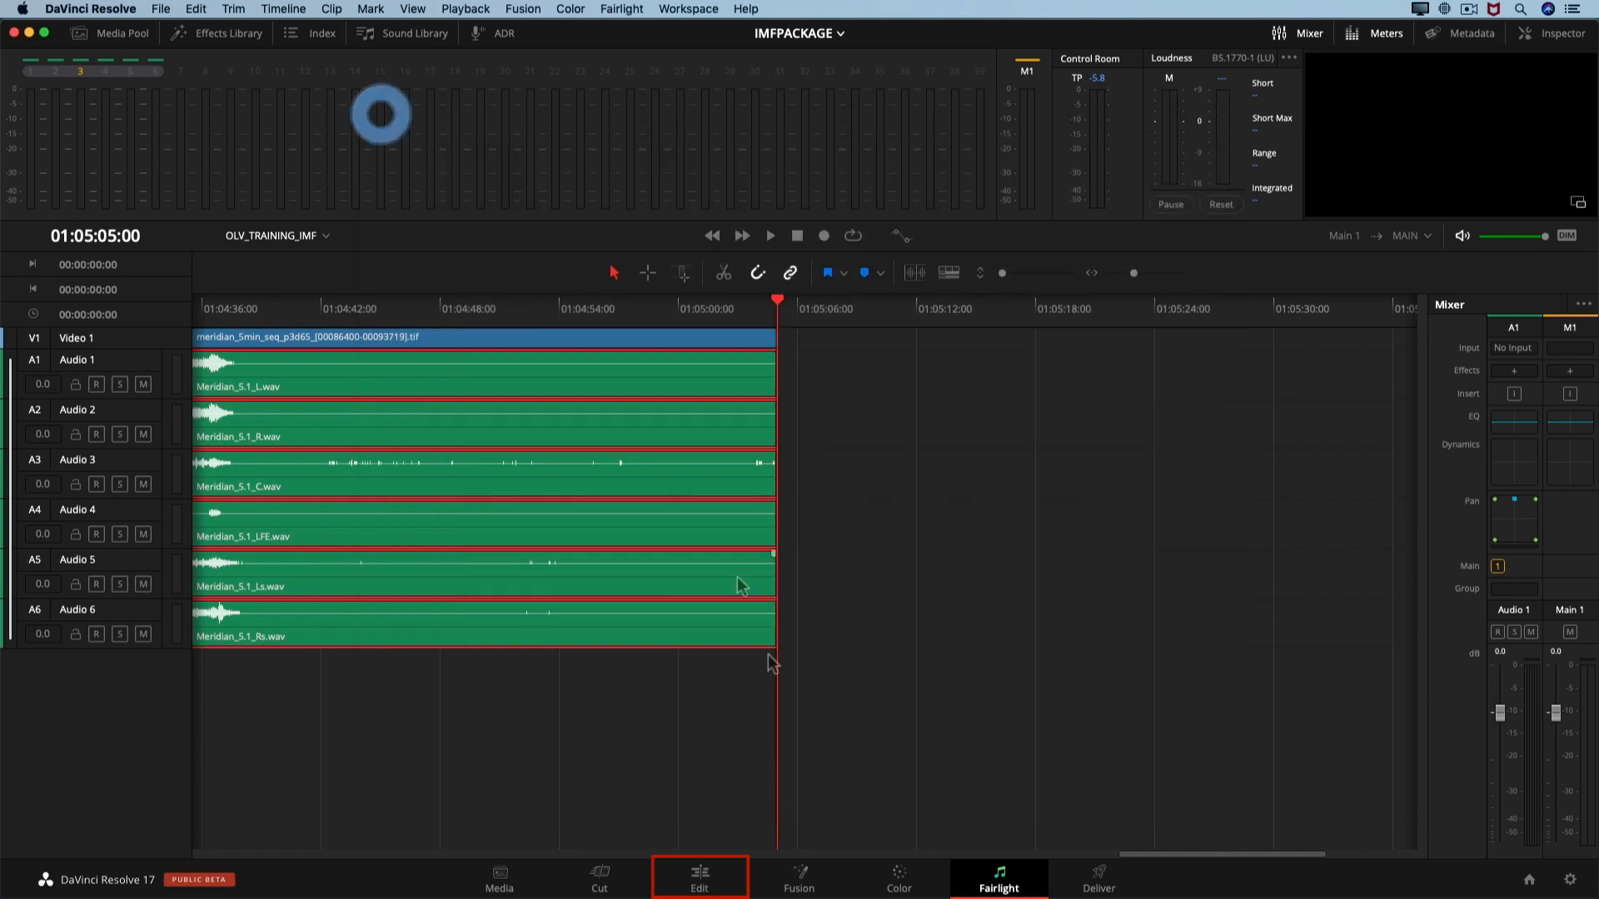
Return to the Edit page, show the audio mixer and play the linked 5.1 tracks from about 01:04:32
left_click(720, 881)
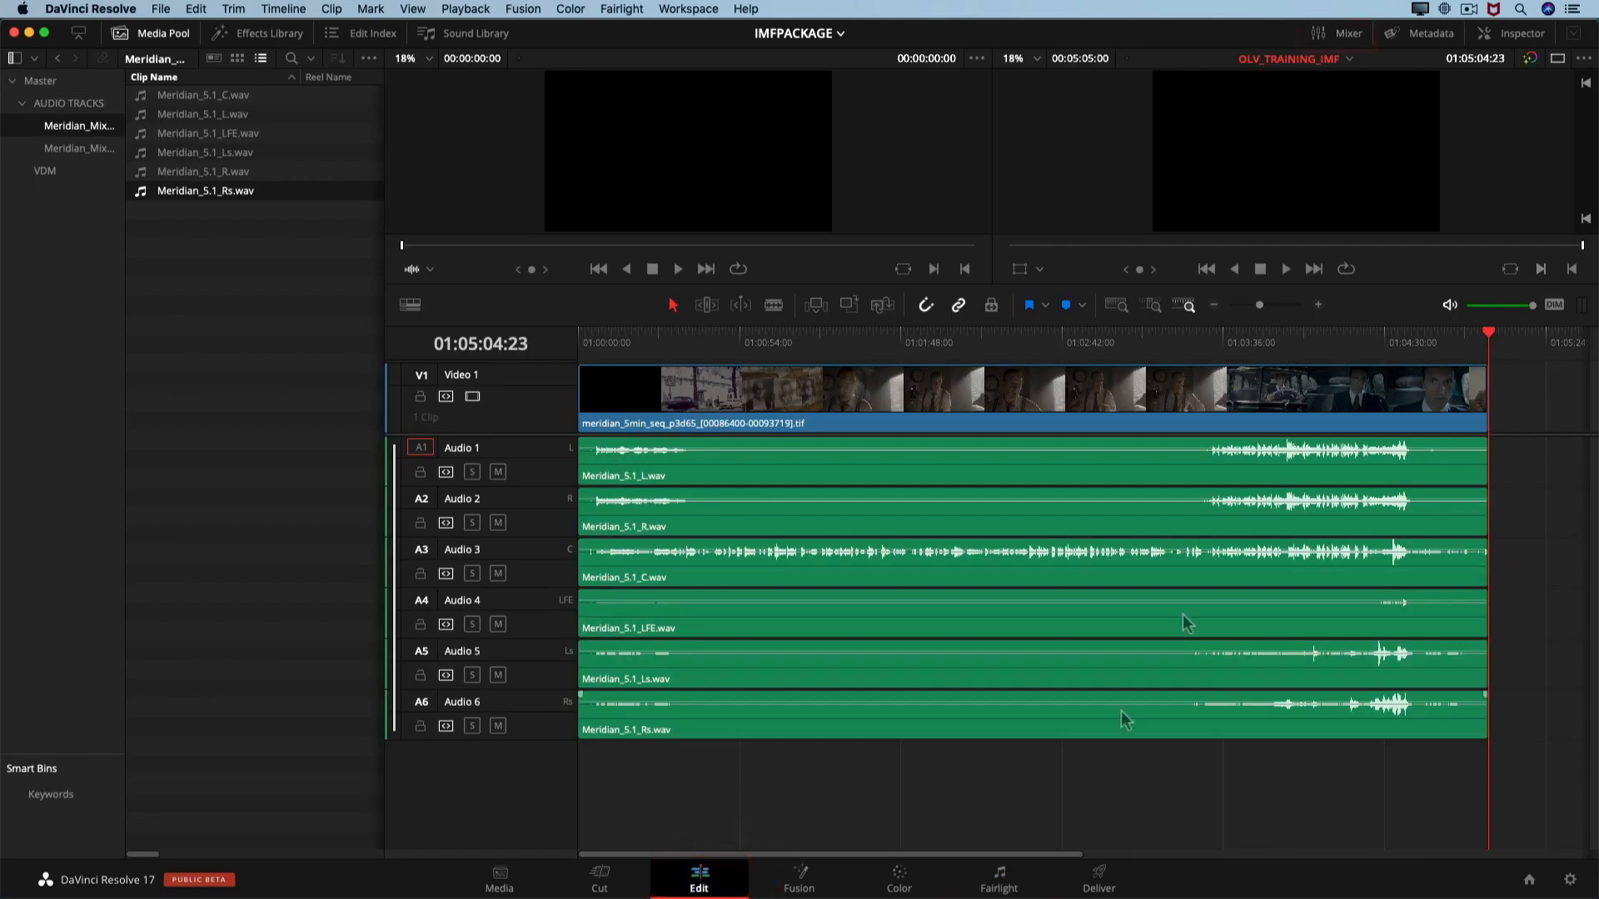
left_click(1348, 39)
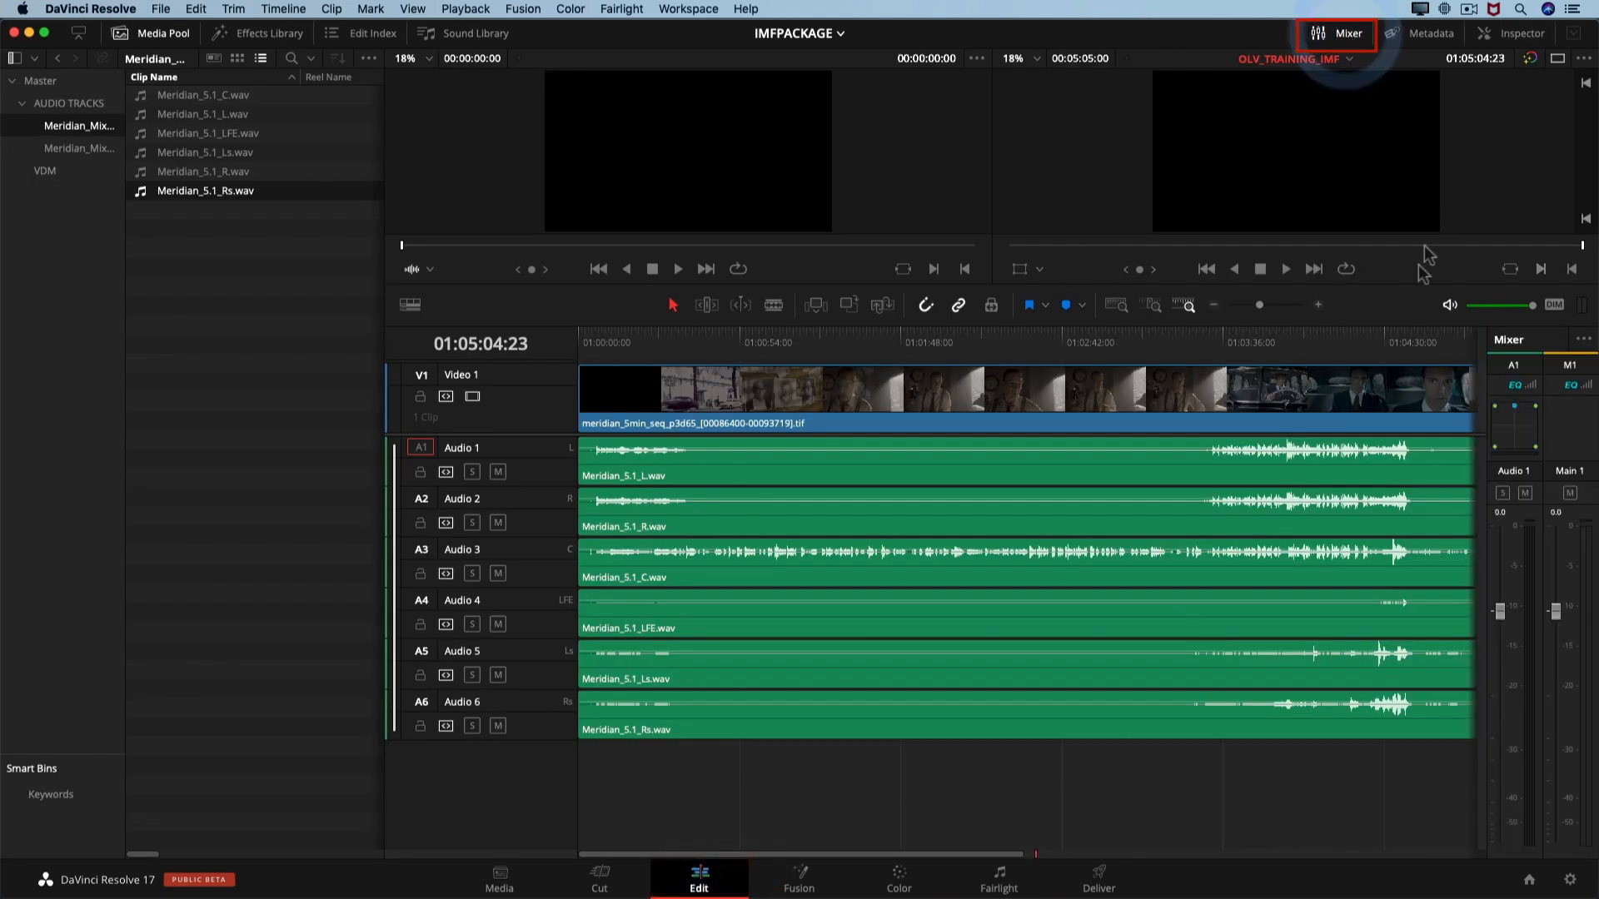
left_click(1392, 342)
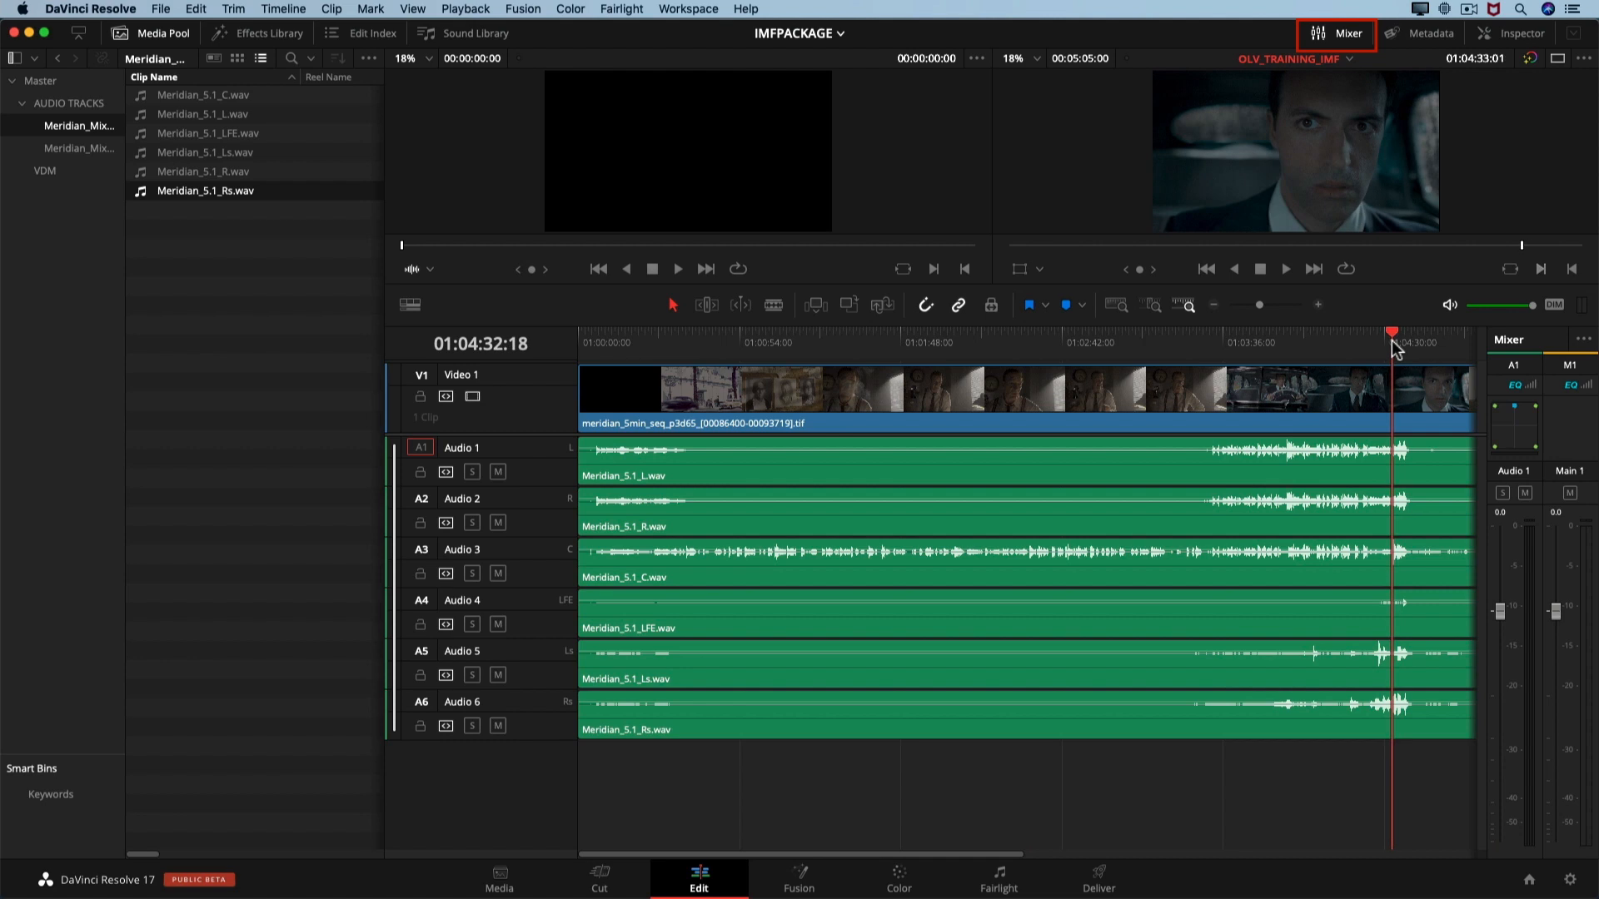
left_click_drag(1392, 342, 1388, 341)
key("space")
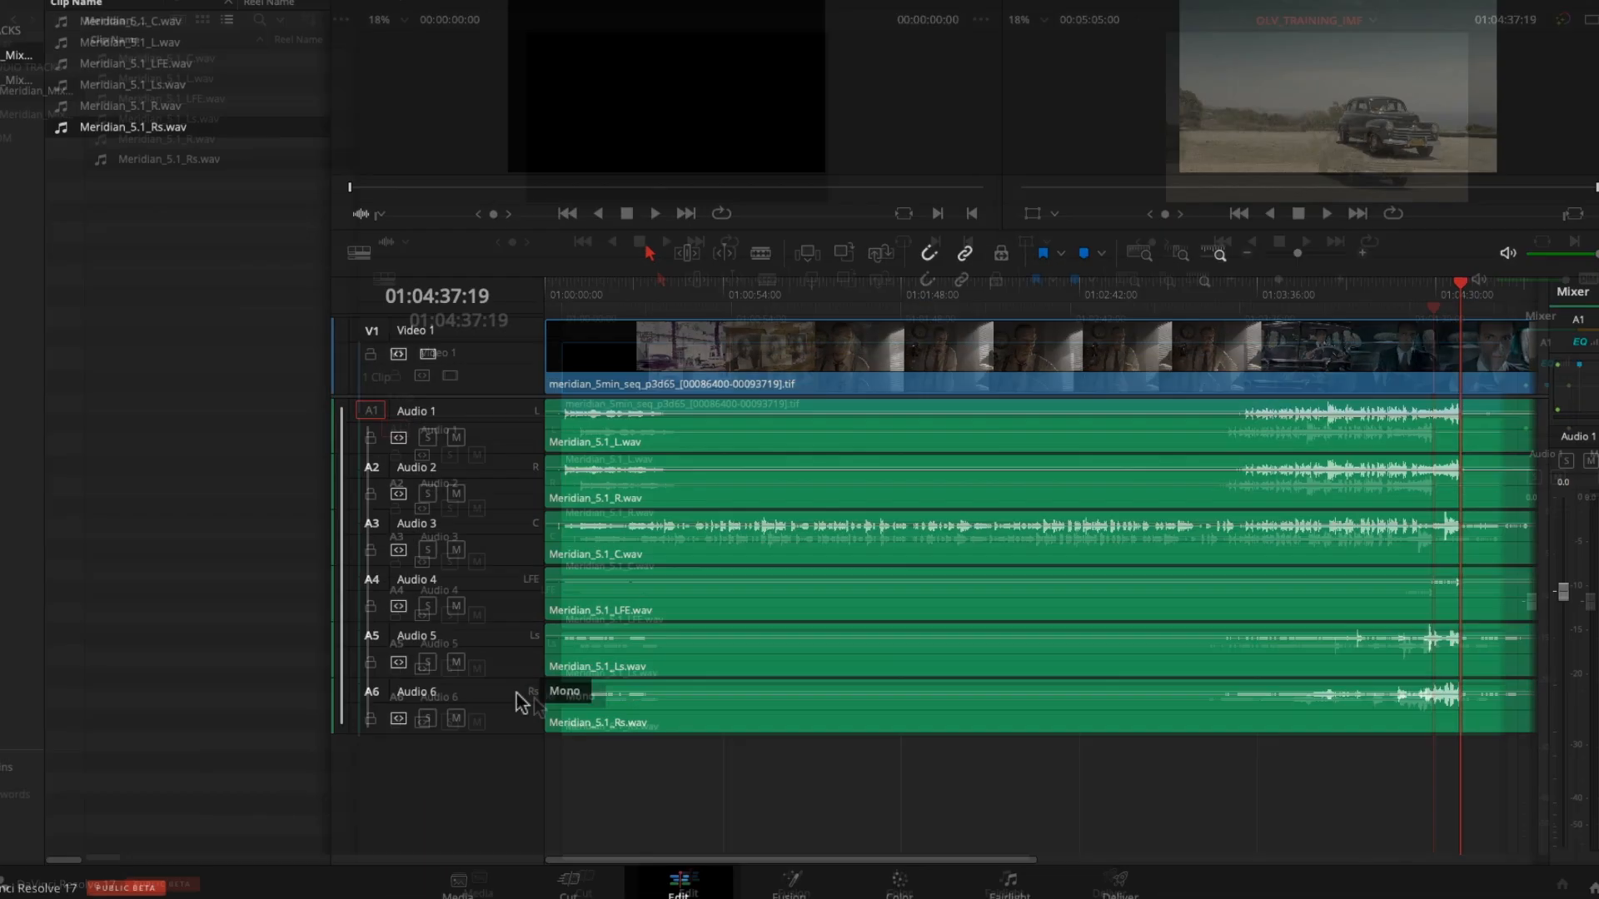
Add a stereo audio track below Audio 6 and convert it to a linked group
left_click(642, 768)
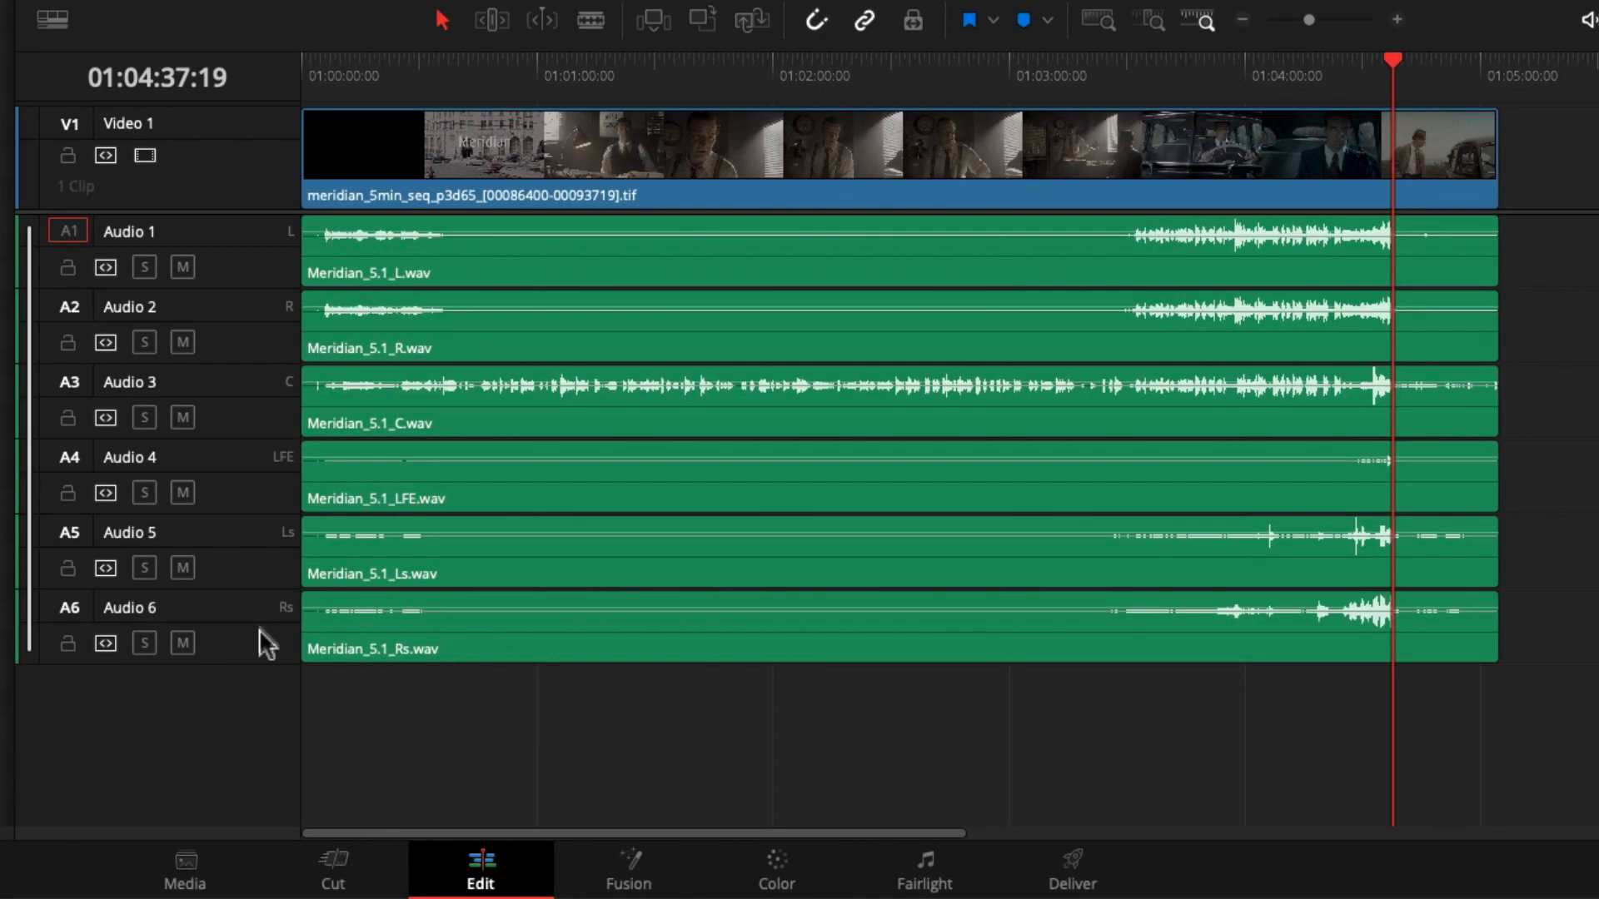
right_click(233, 702)
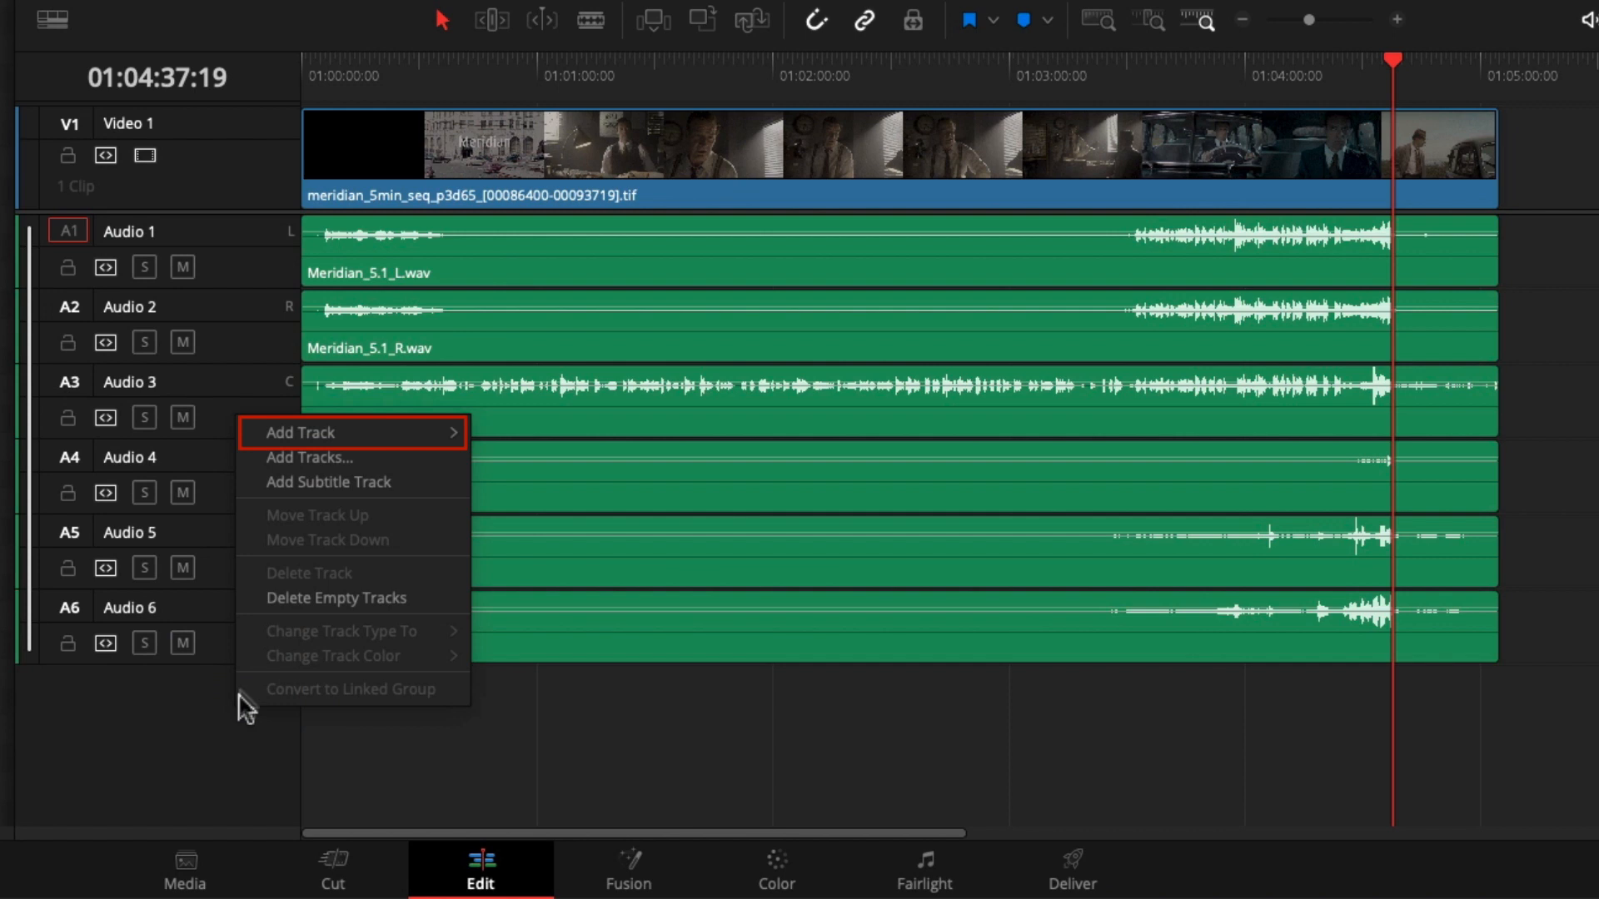
mouse_move(387, 436)
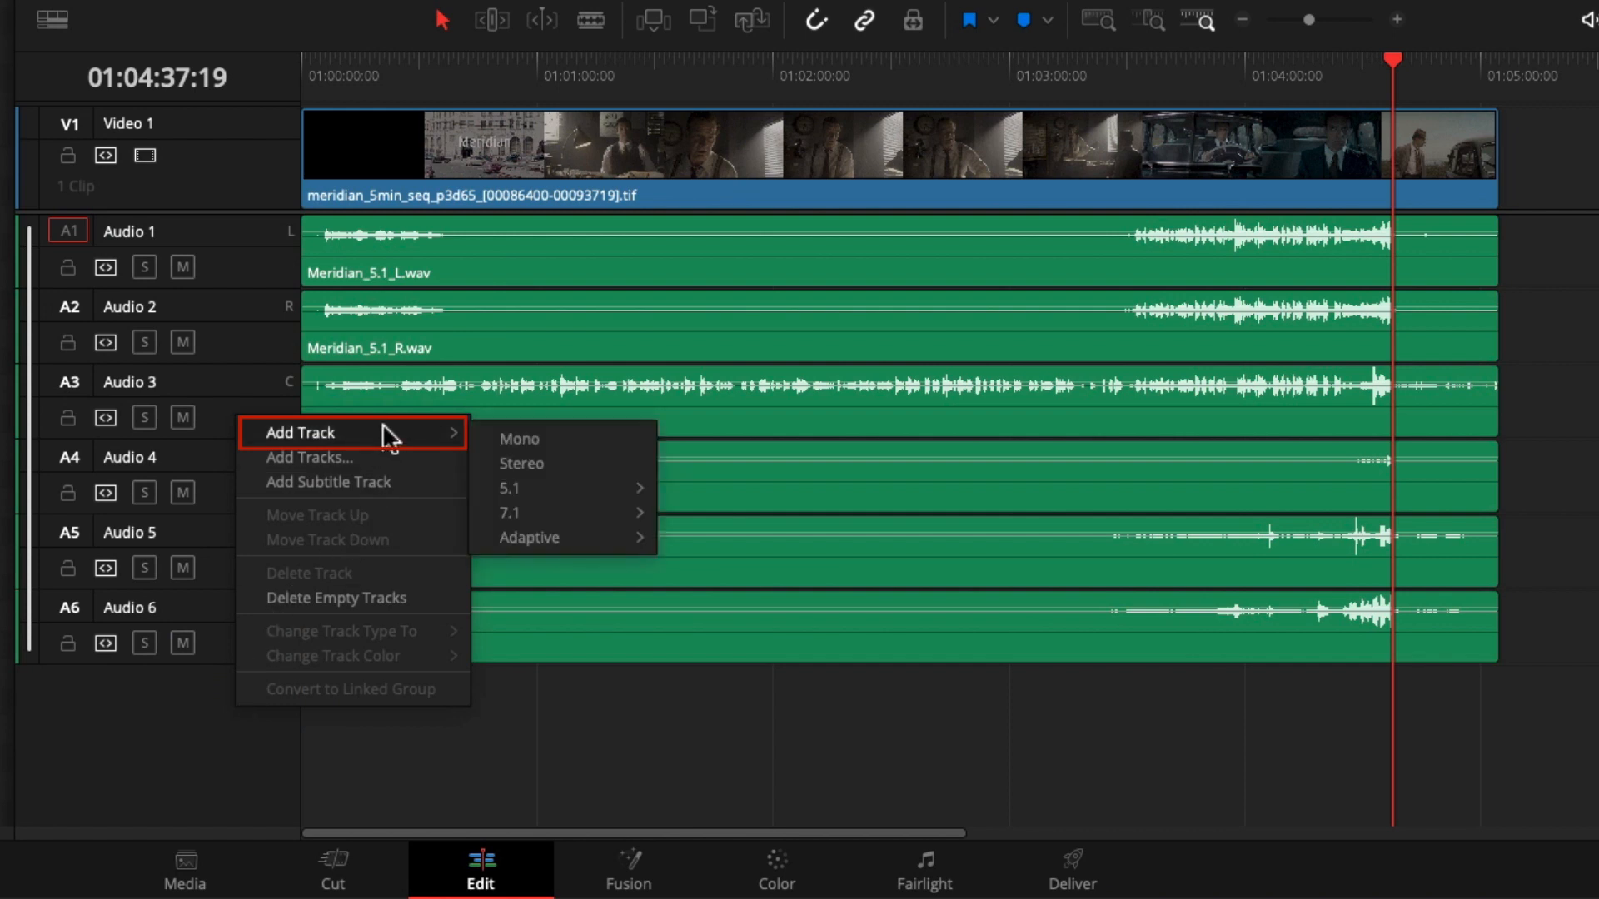
left_click(569, 468)
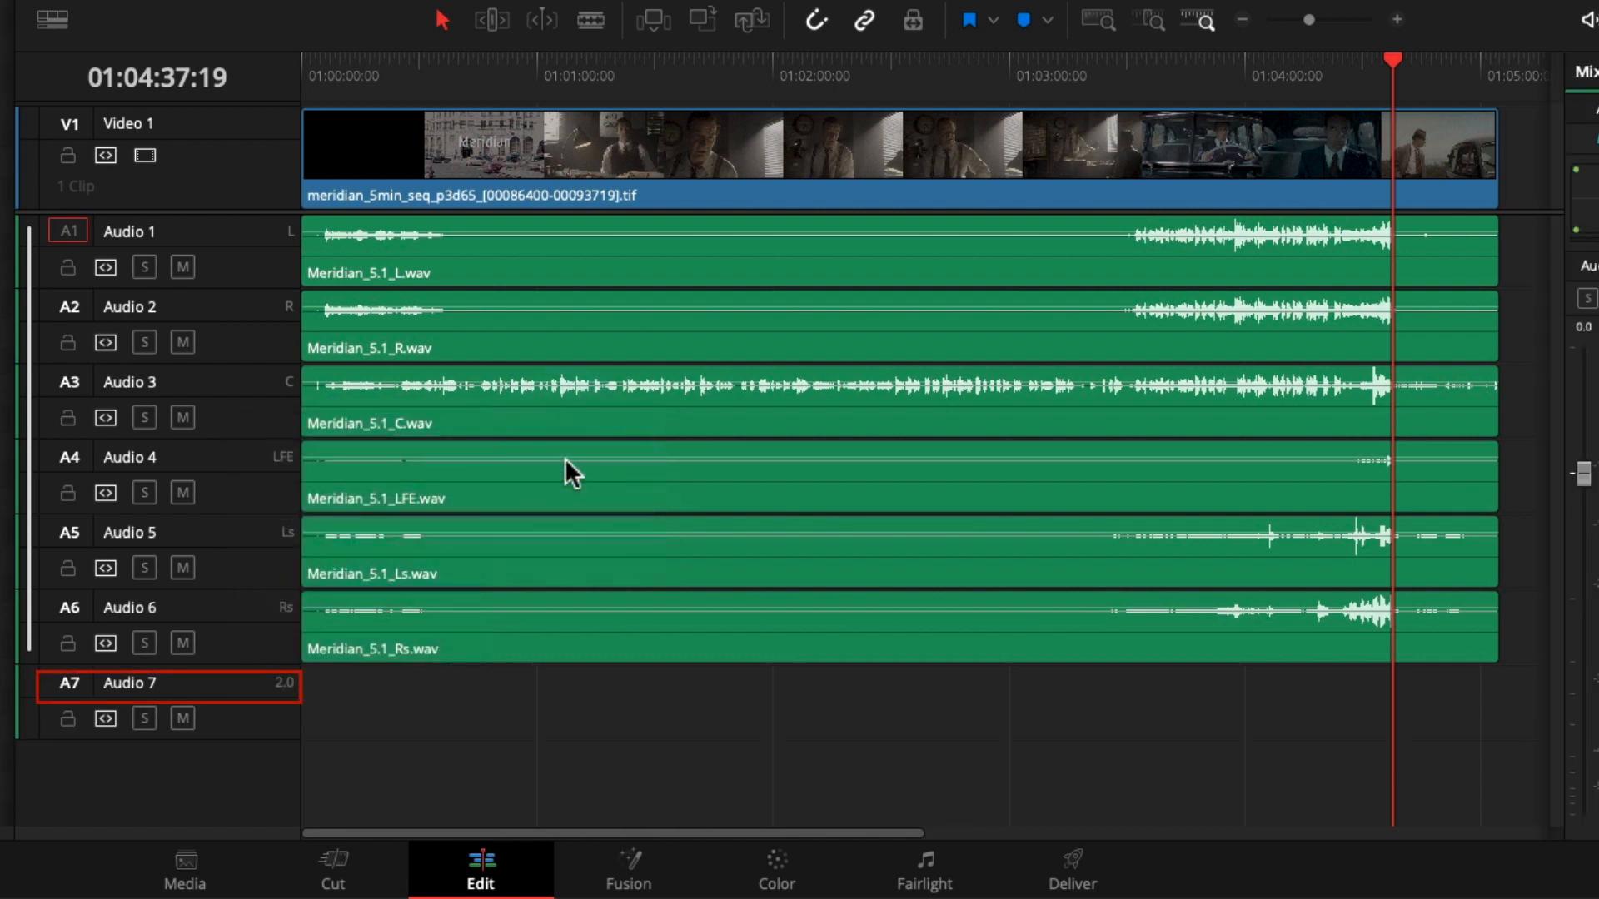
right_click(258, 681)
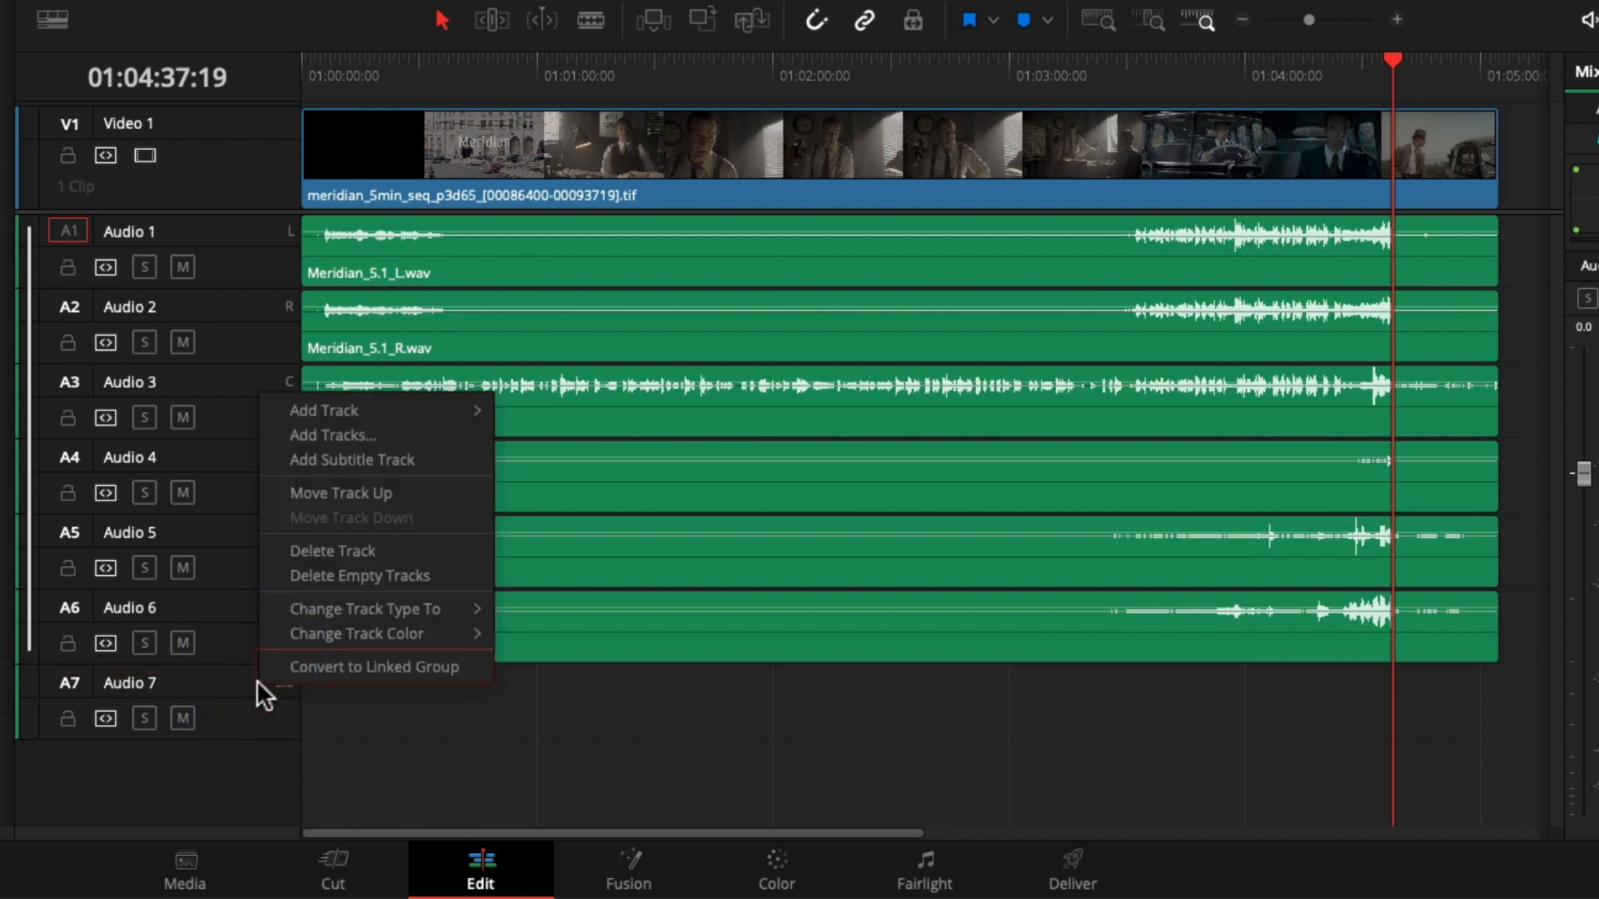
left_click(368, 666)
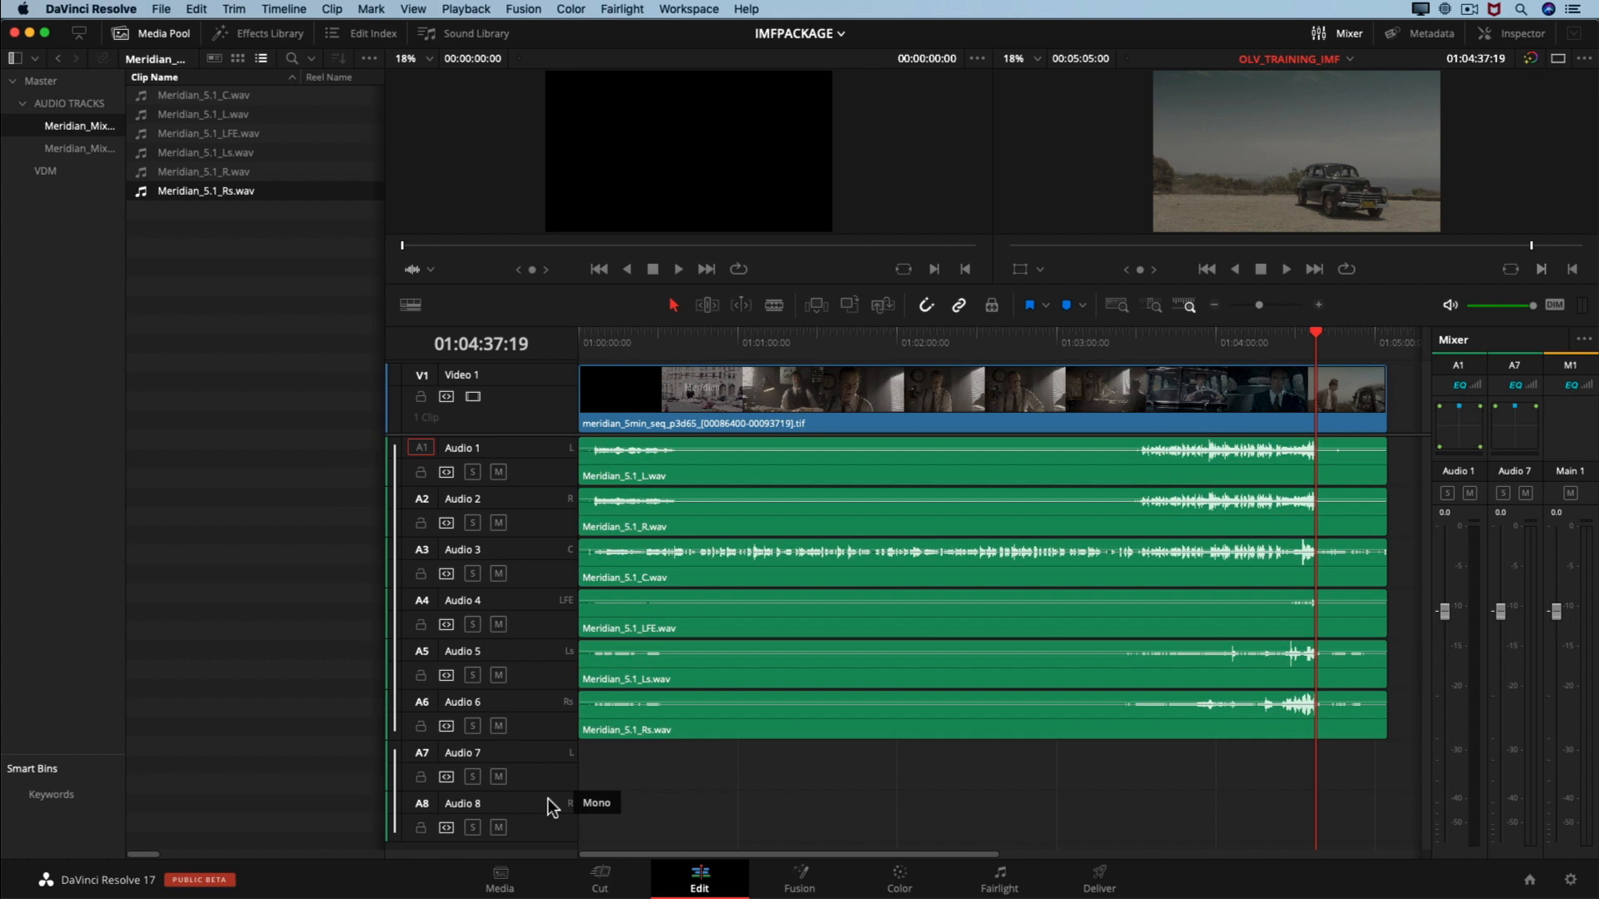
Place Meridian_Mix_Lt.wav on Audio 7 and Meridian_Mix_Rt.wav on Audio 8 at the timeline start
left_click(77, 148)
left_click_drag(167, 95, 583, 767)
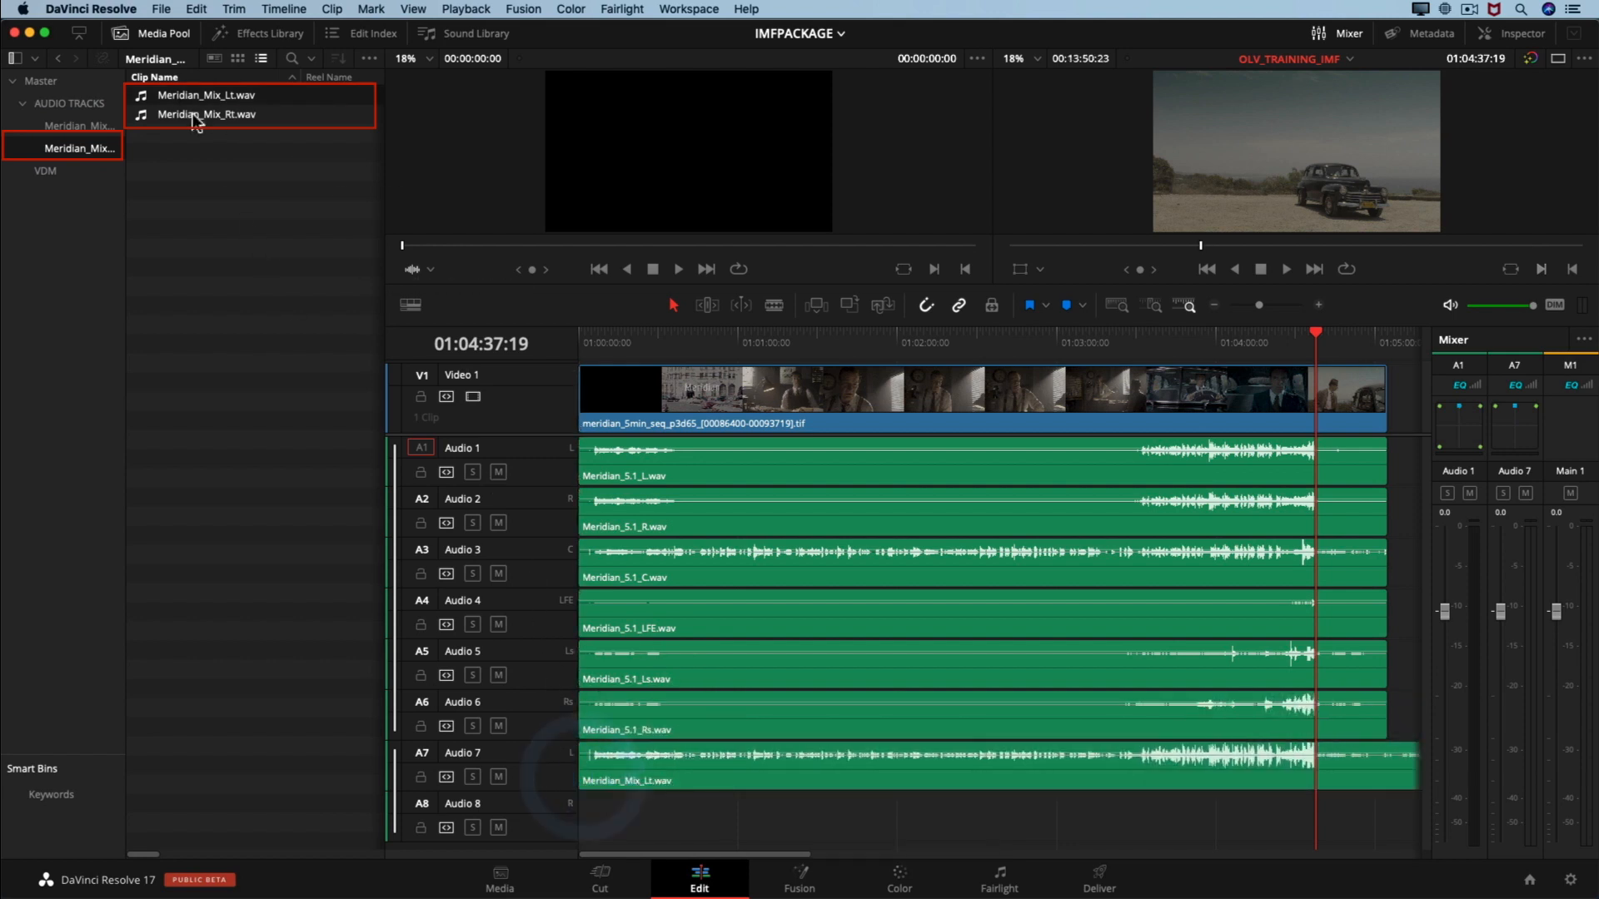
left_click_drag(196, 121, 586, 807)
key("shift+z")
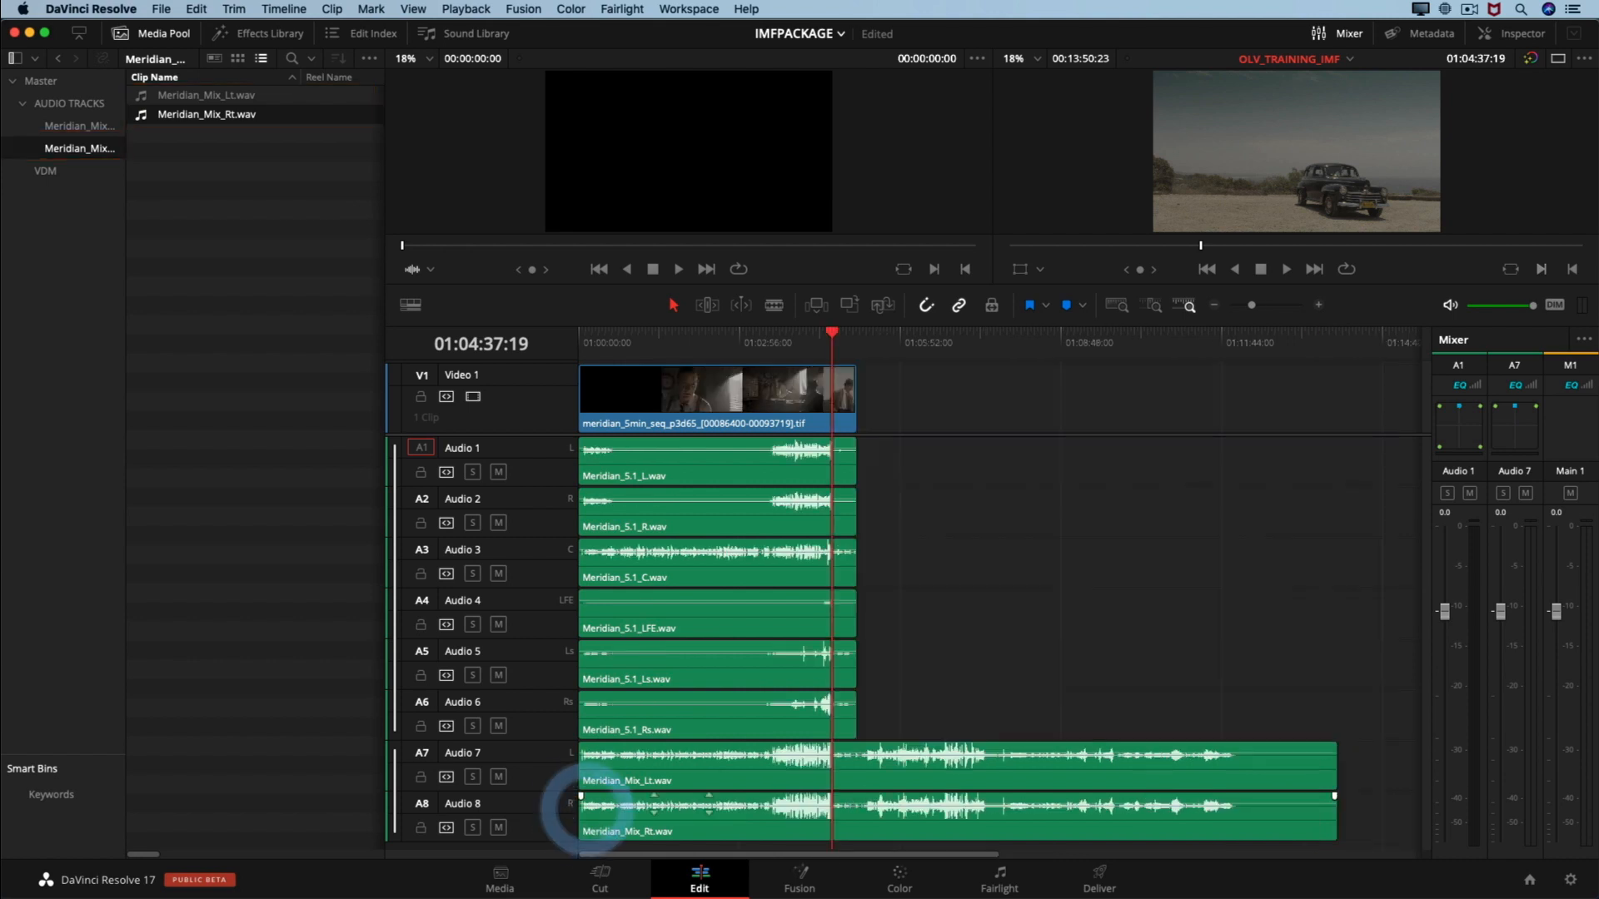
Trim the ends of the Lt and Rt clips on Audio 7 and 8 to the video's end at 01:05:05:00
left_click(709, 306)
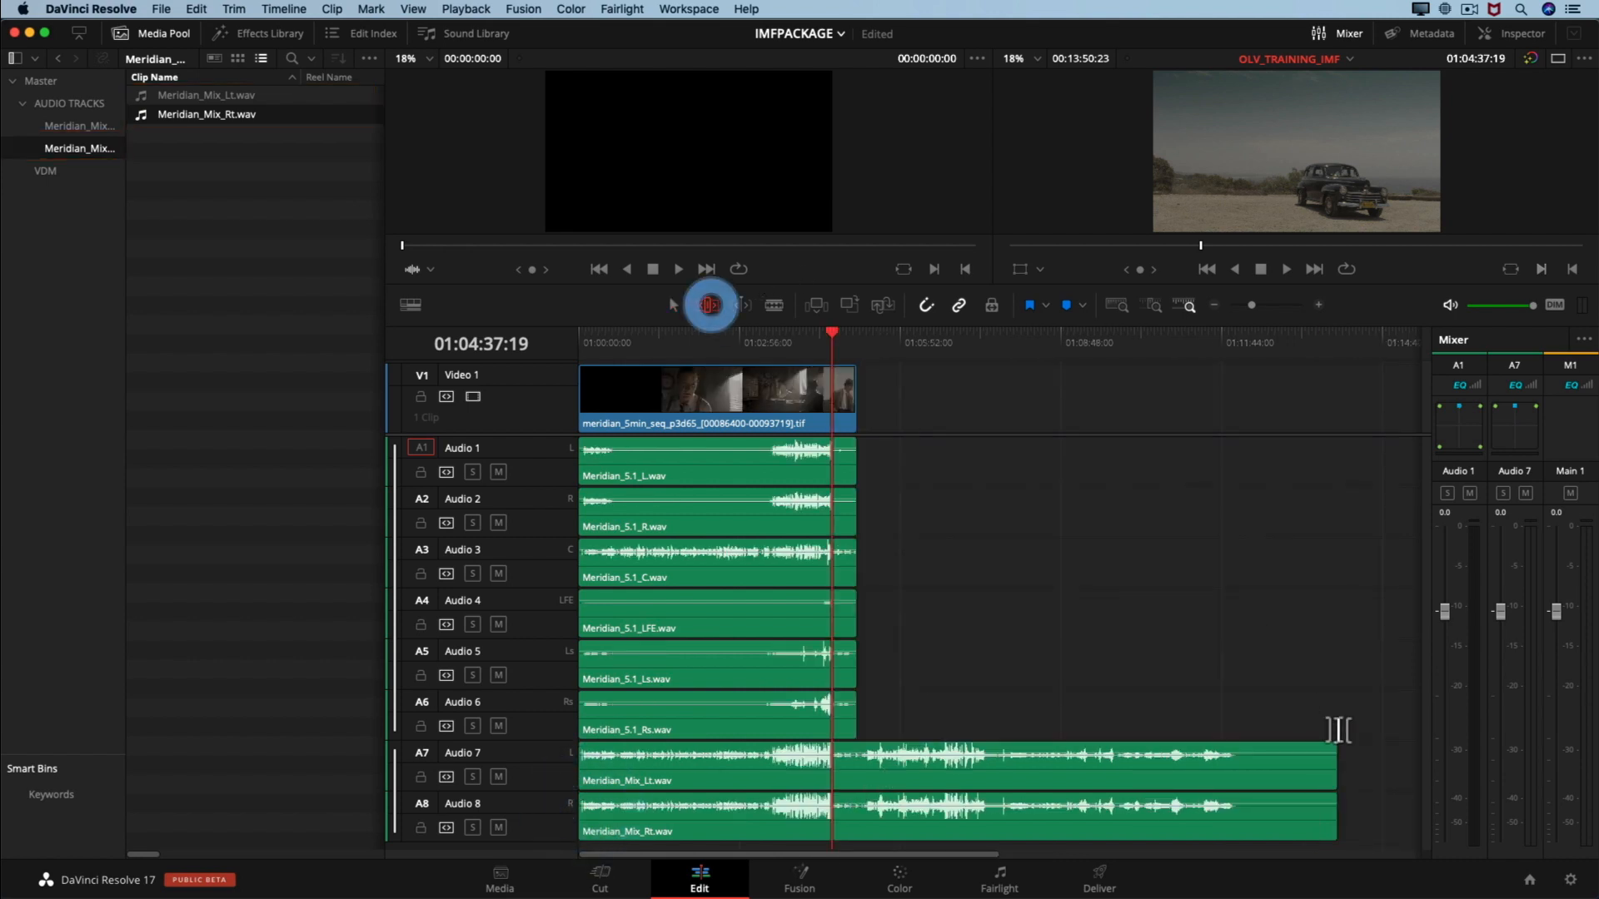
left_click(1339, 832)
left_click(864, 334)
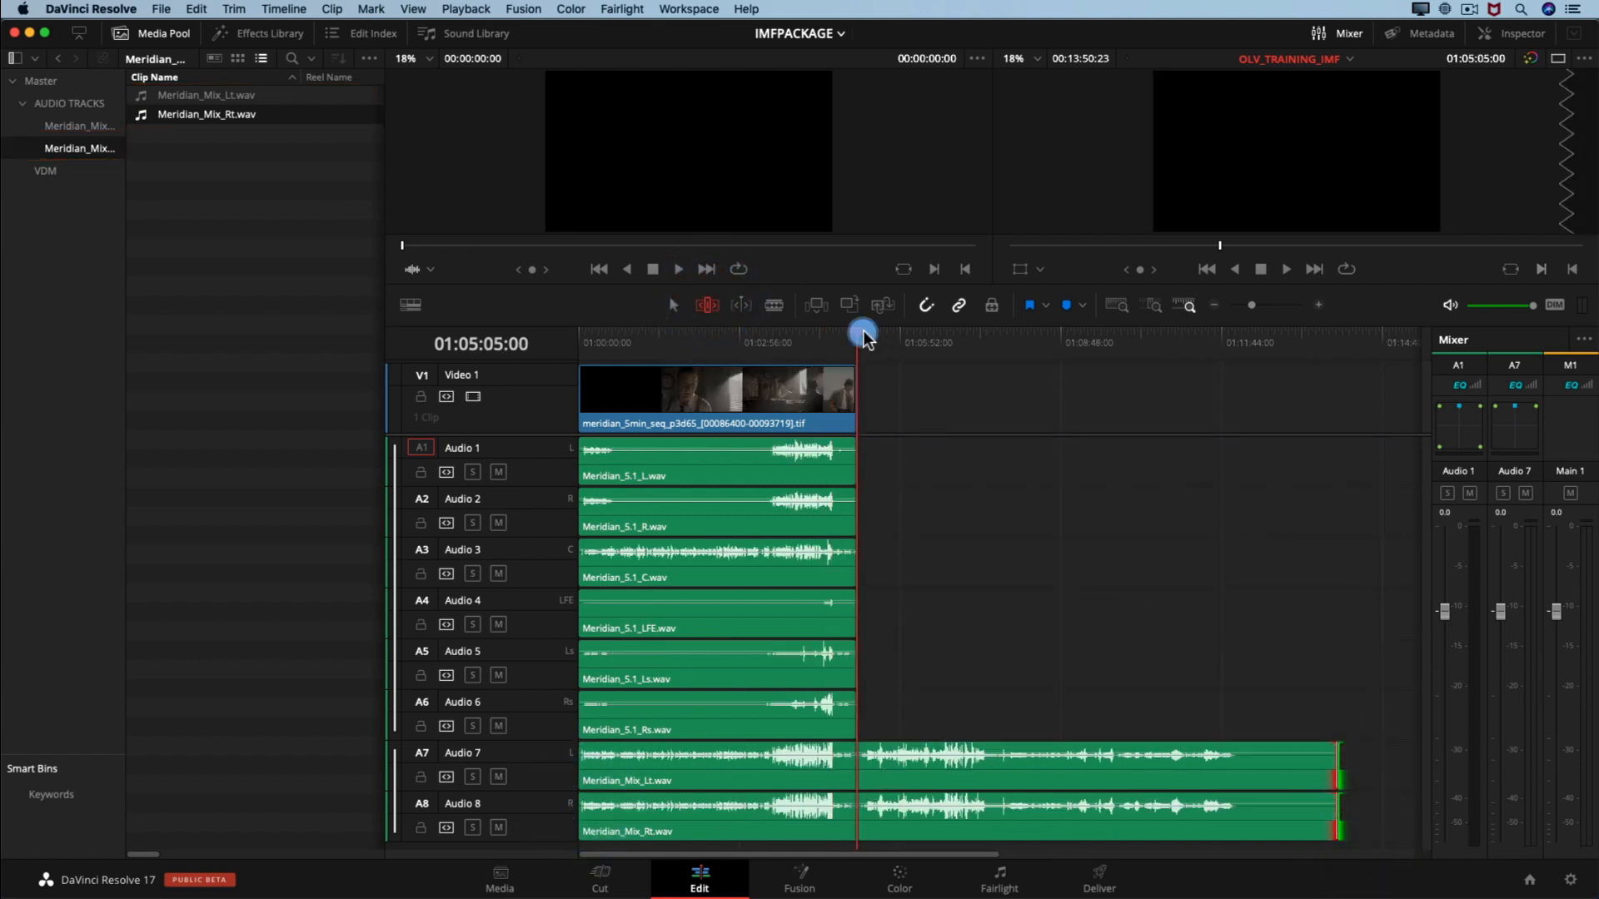
key("e")
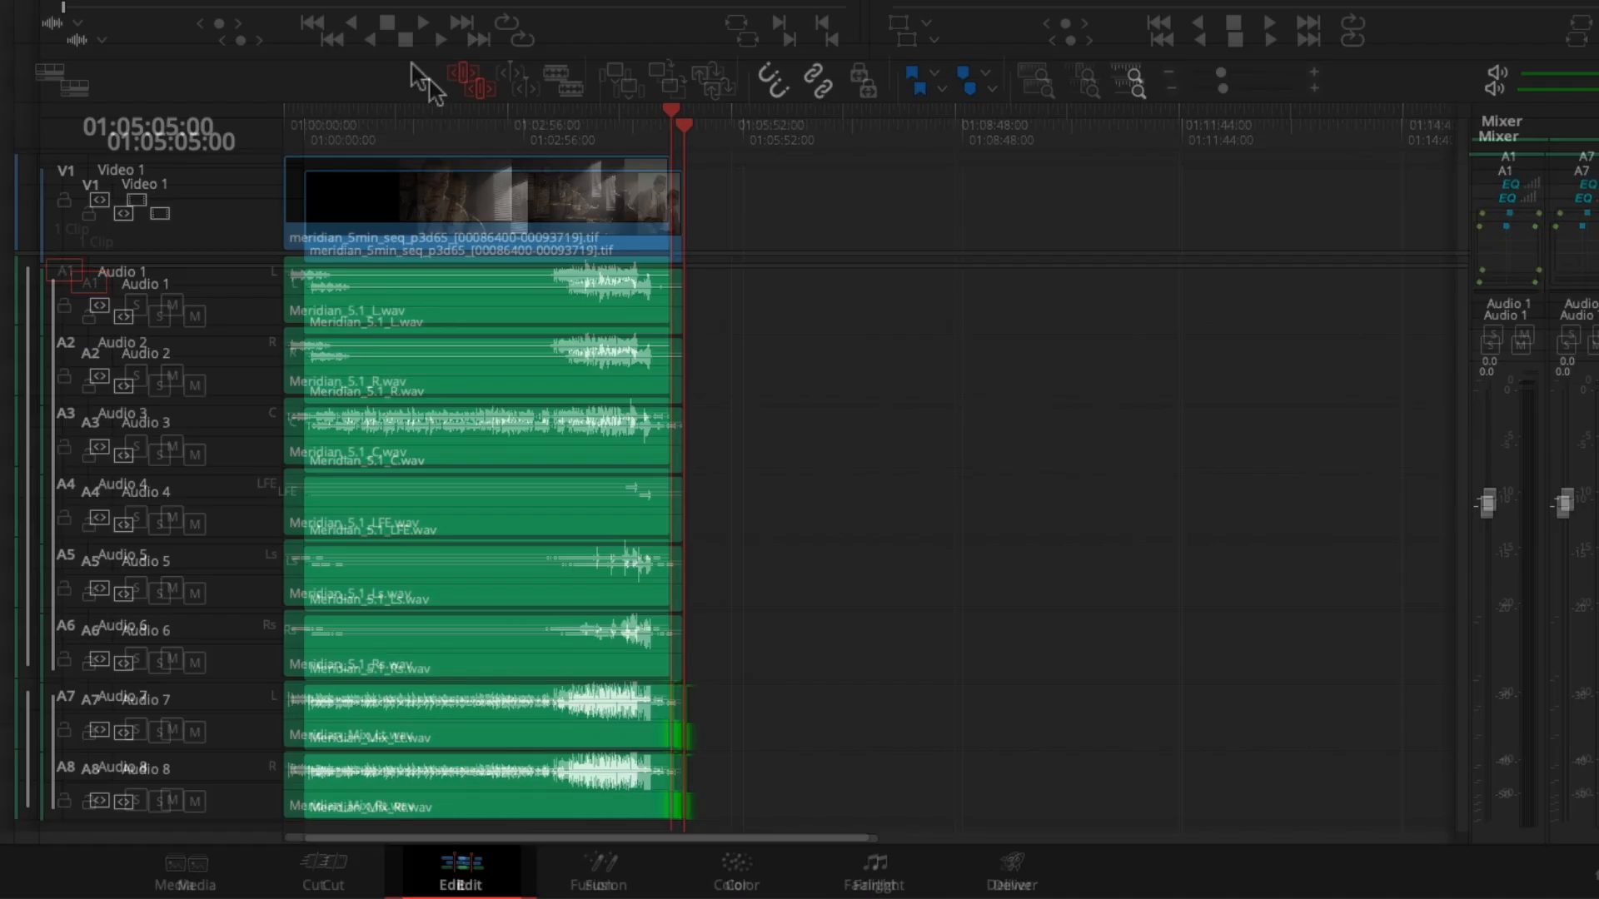
left_click(422, 75)
left_click(748, 368)
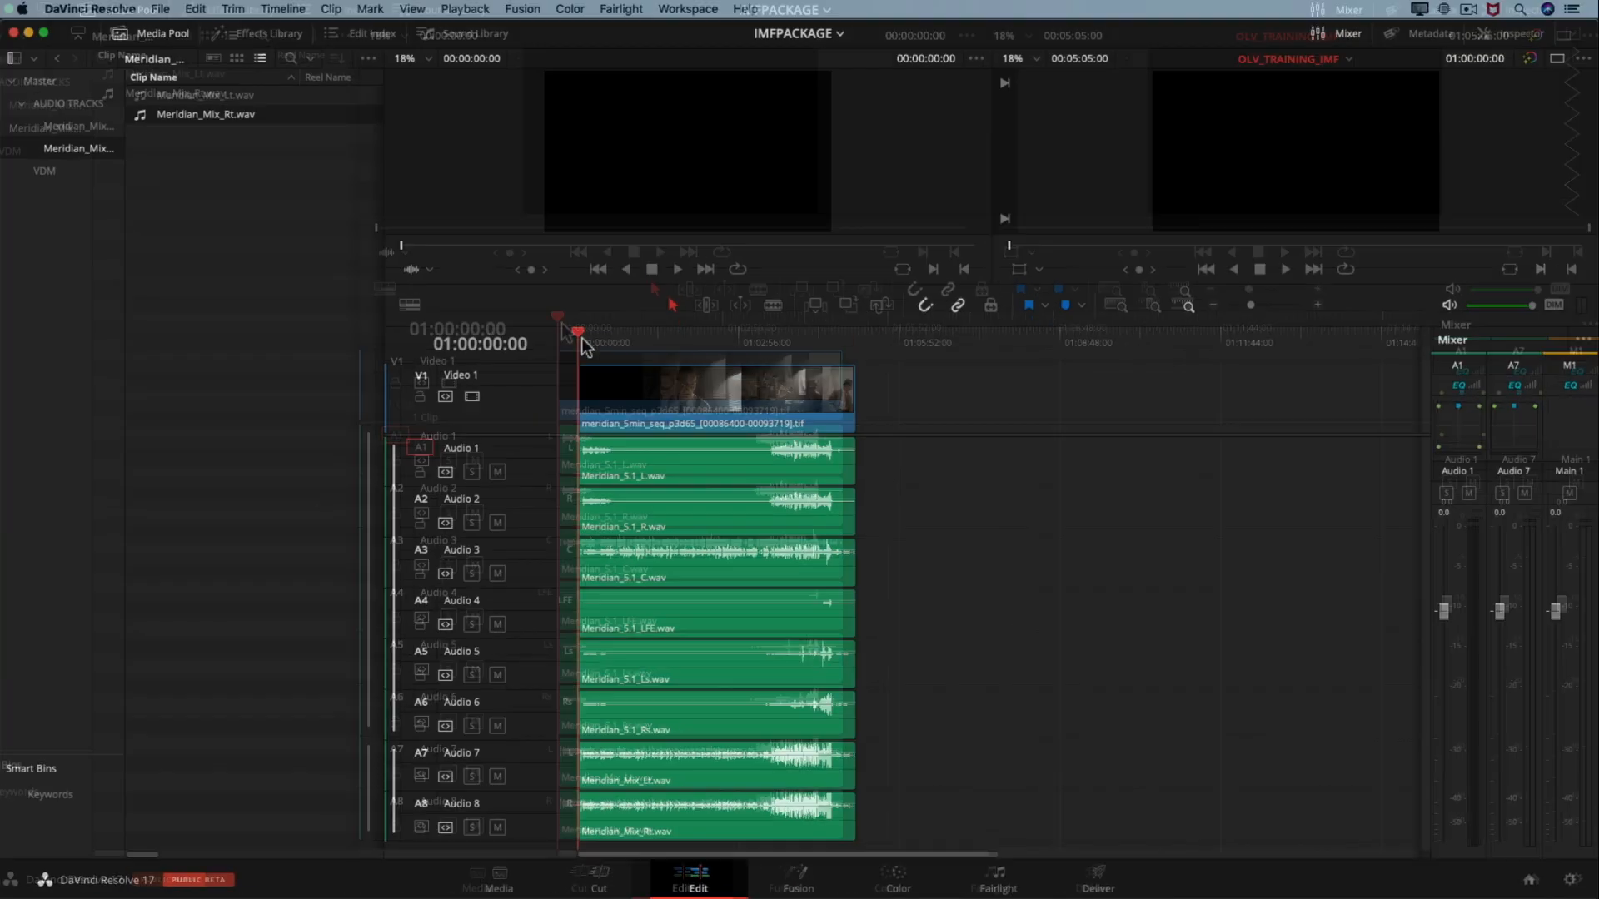
Locate the short audio pop near the timeline start, placing the playhead at 01:00:04:00
left_click(280, 112)
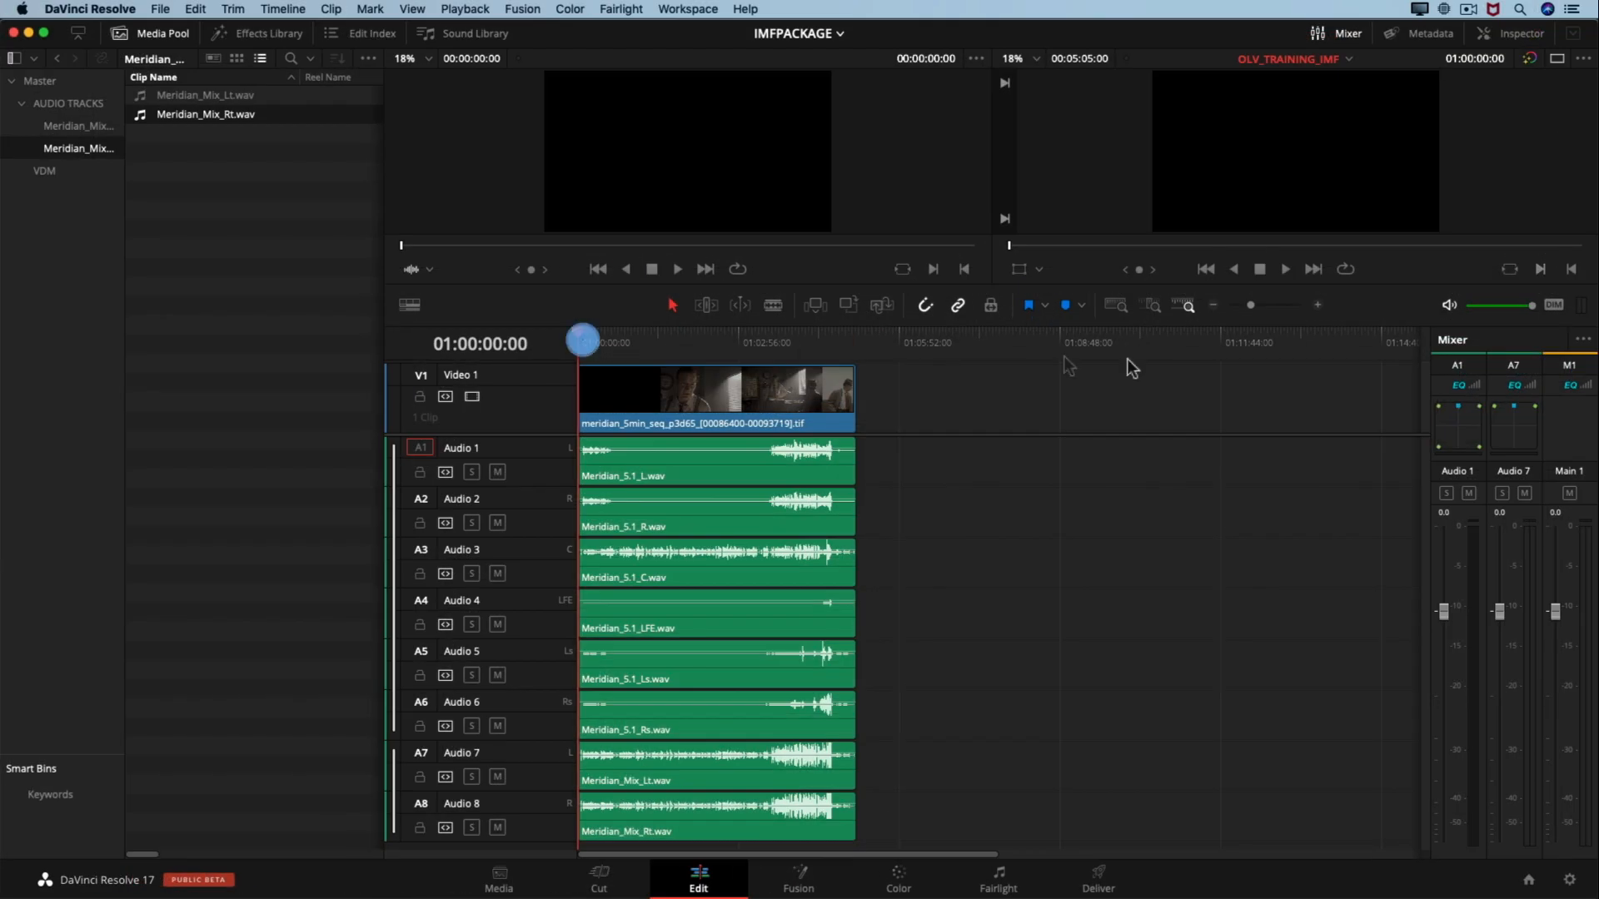
left_click(1317, 306)
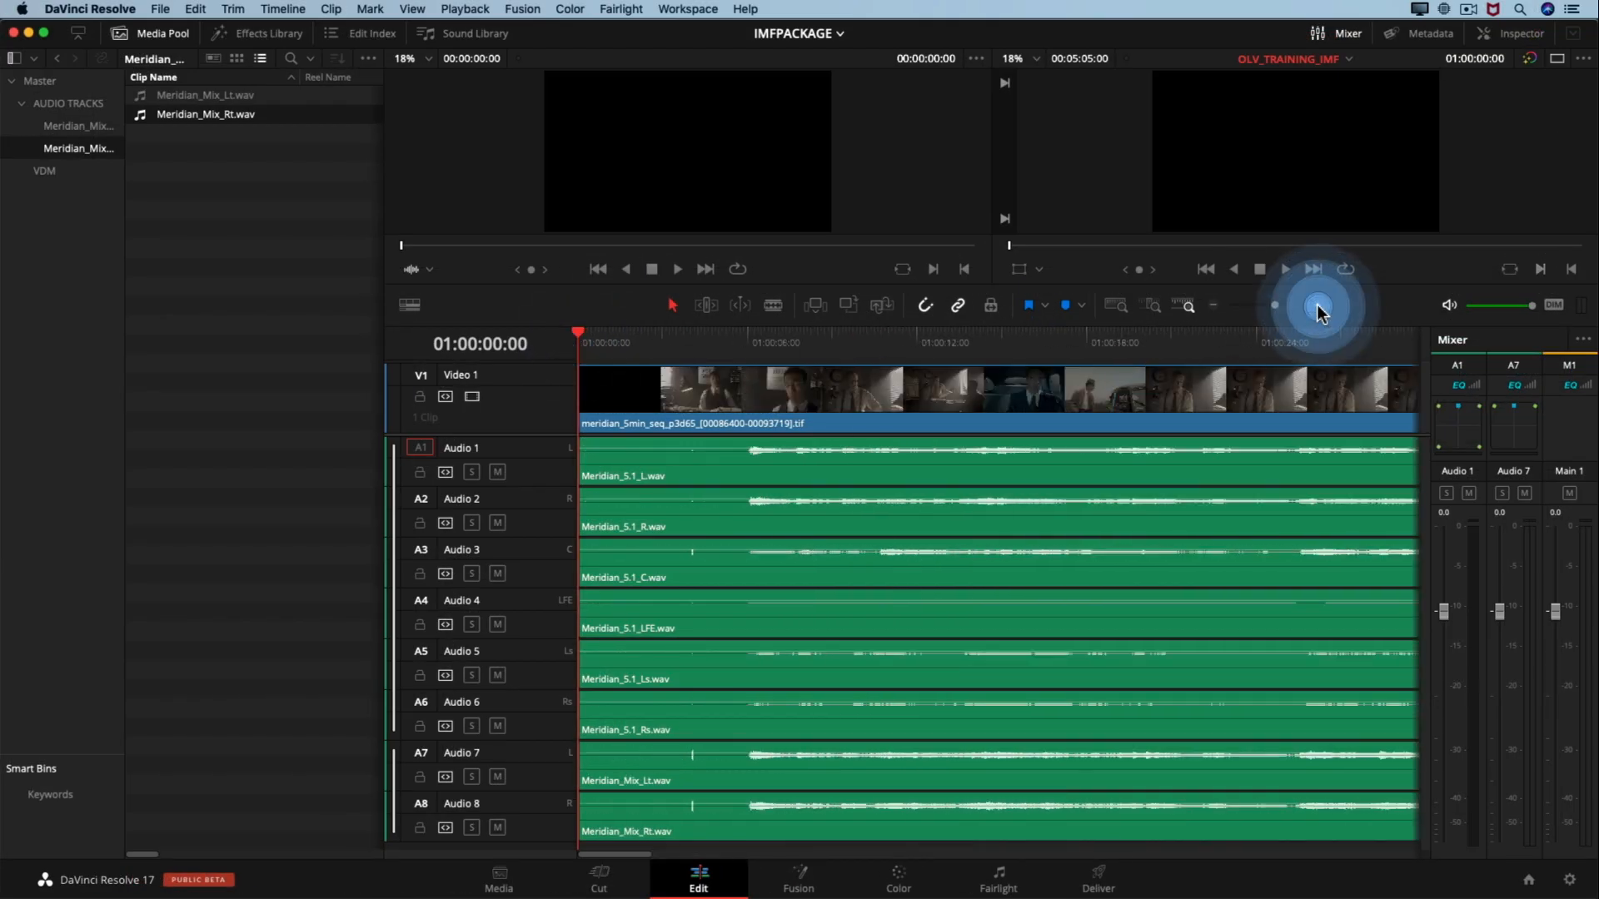
left_click(944, 335)
left_click_drag(946, 343, 807, 343)
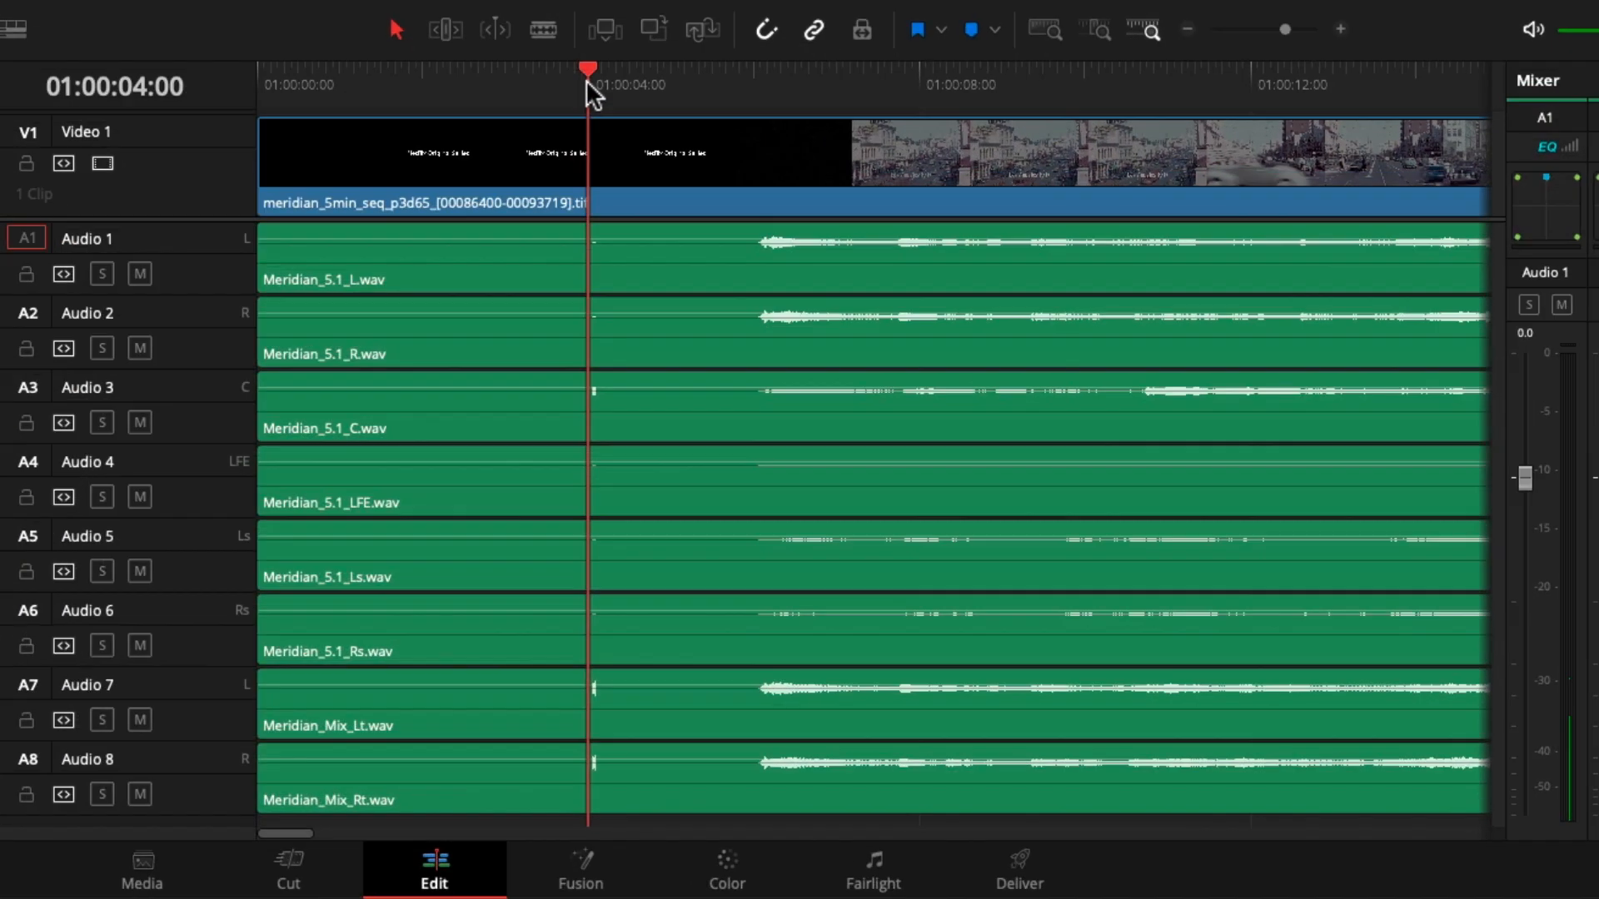
left_click(1340, 29)
left_click(1340, 29)
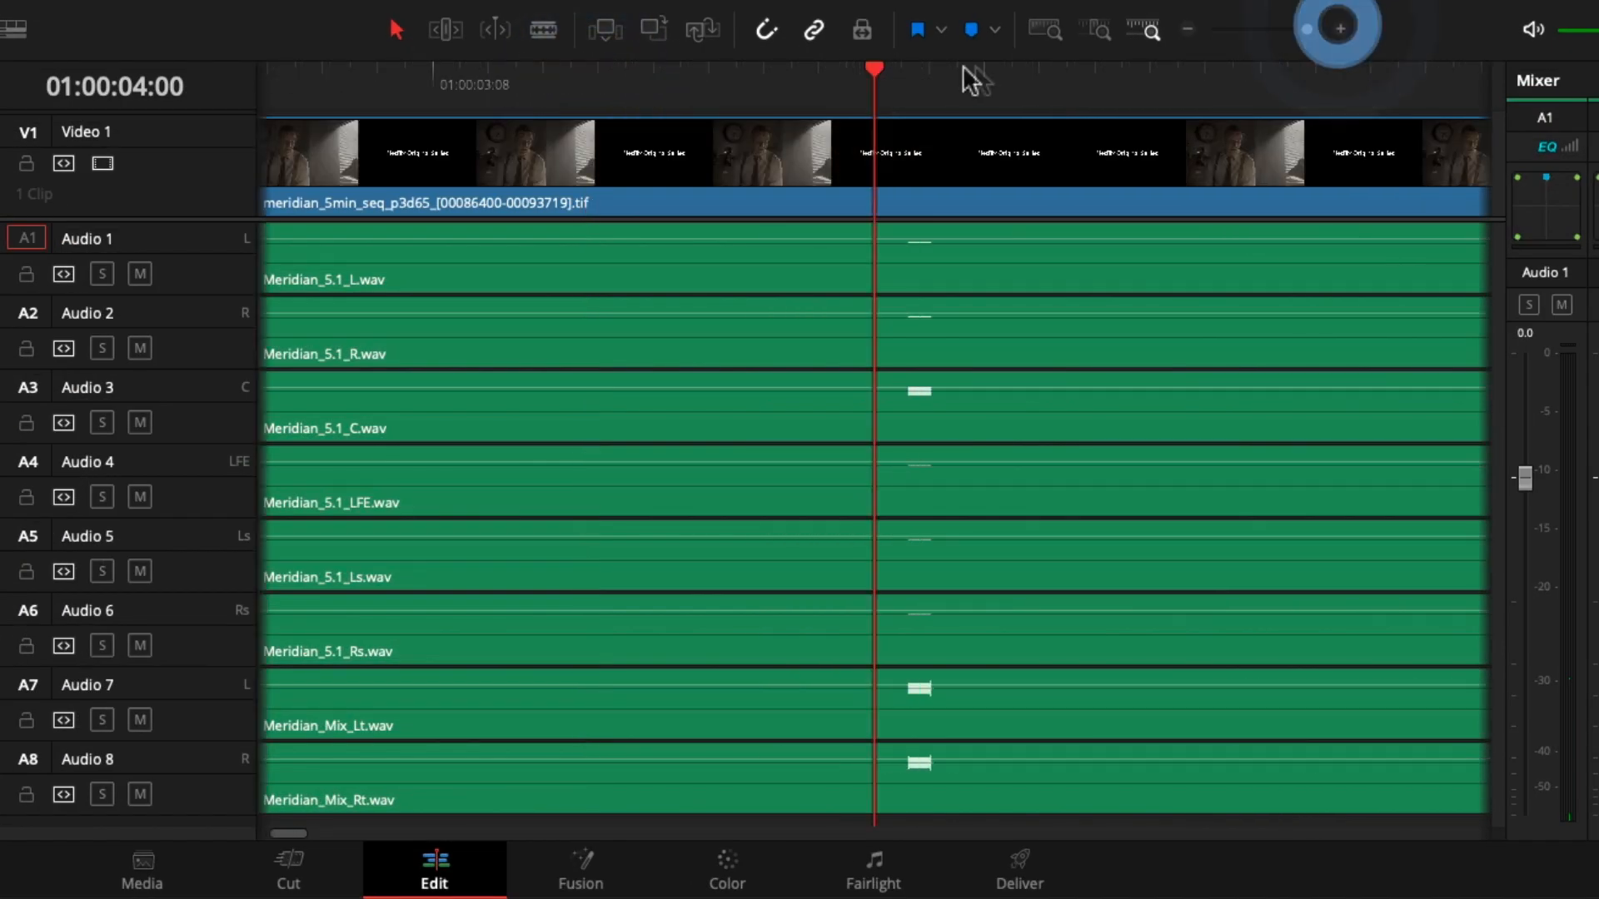
Step frame by frame and play through the short pop around 01:00:04:02 to check its position on all eight audio tracks
left_click(902, 82)
key("Right")
key("Right")
key("Right")
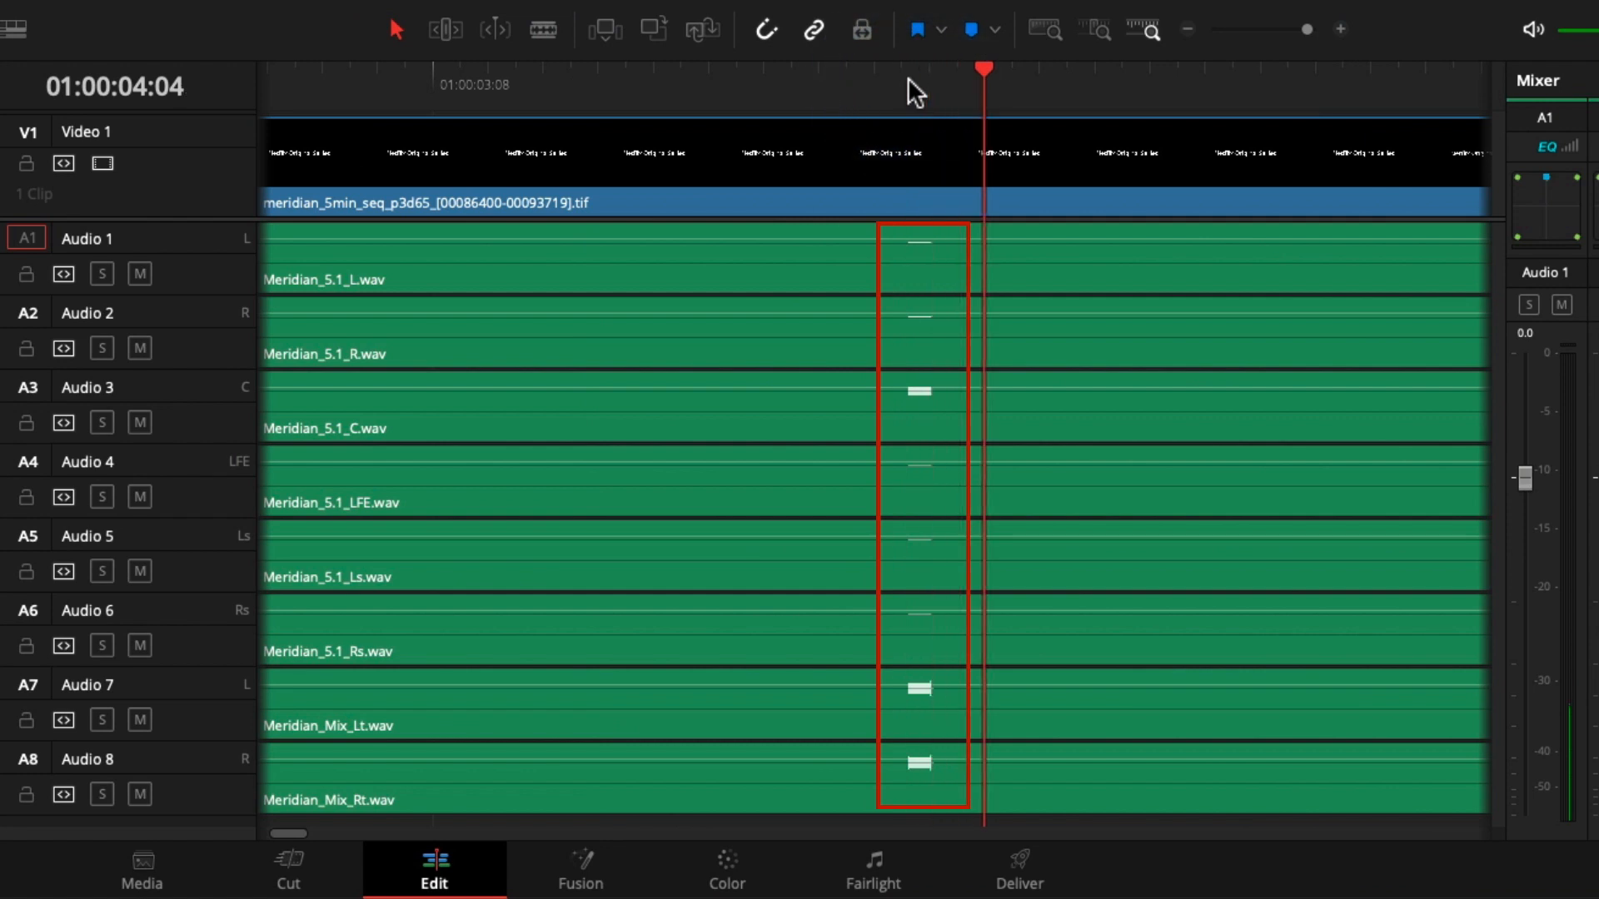
key("Left")
key("Left")
key("Left")
key("Right")
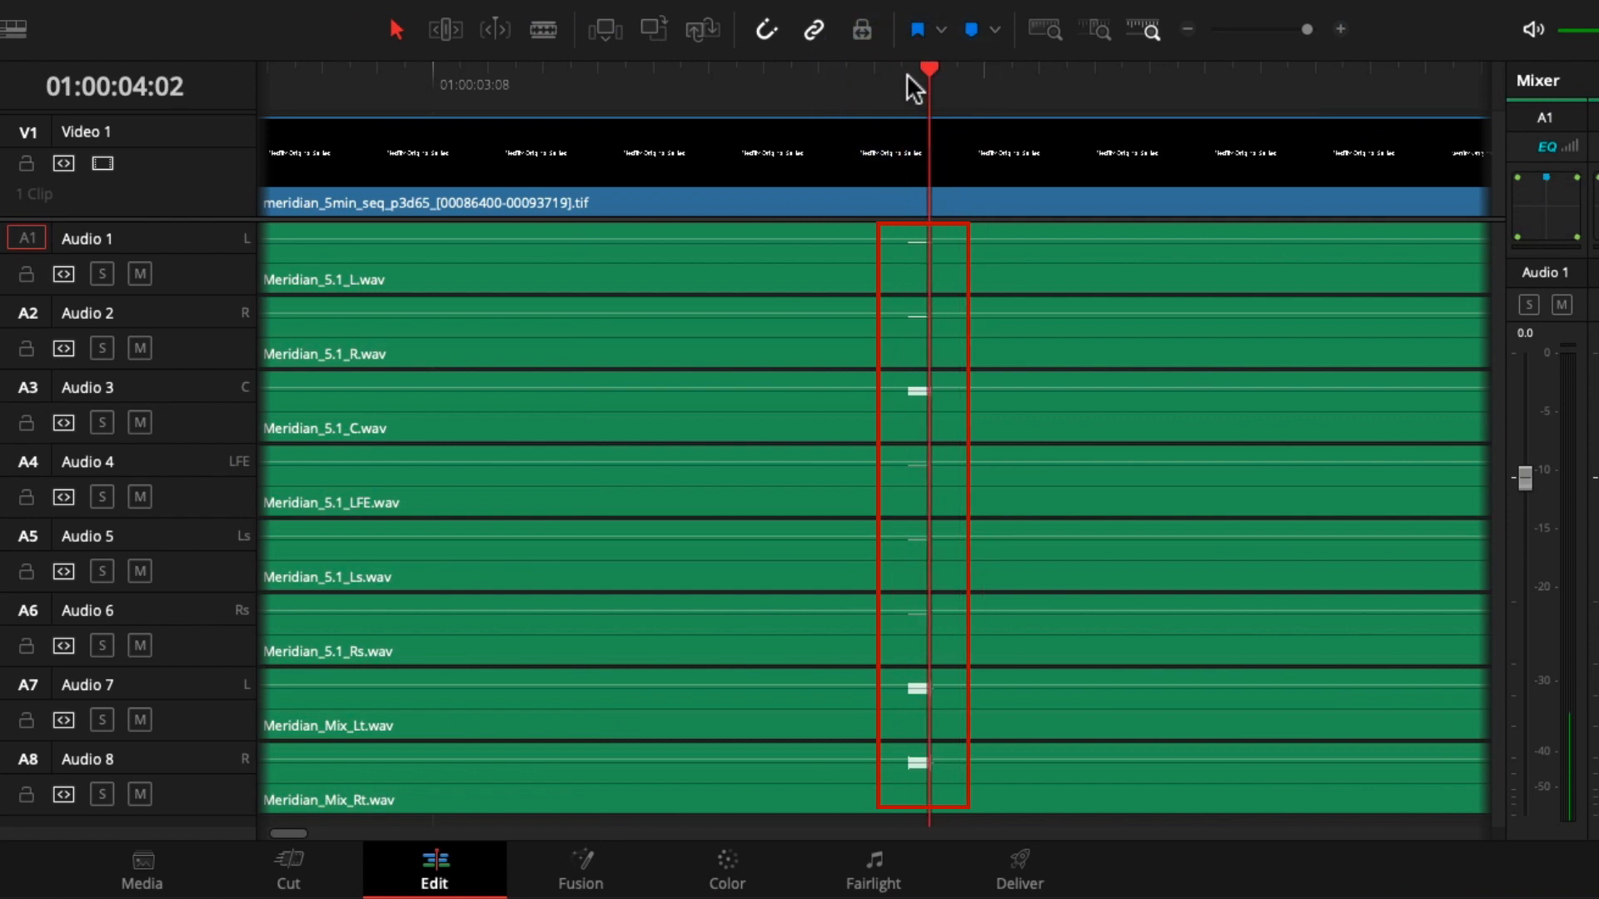
key("Left")
key("Right")
left_click(906, 72)
key("space")
key("space")
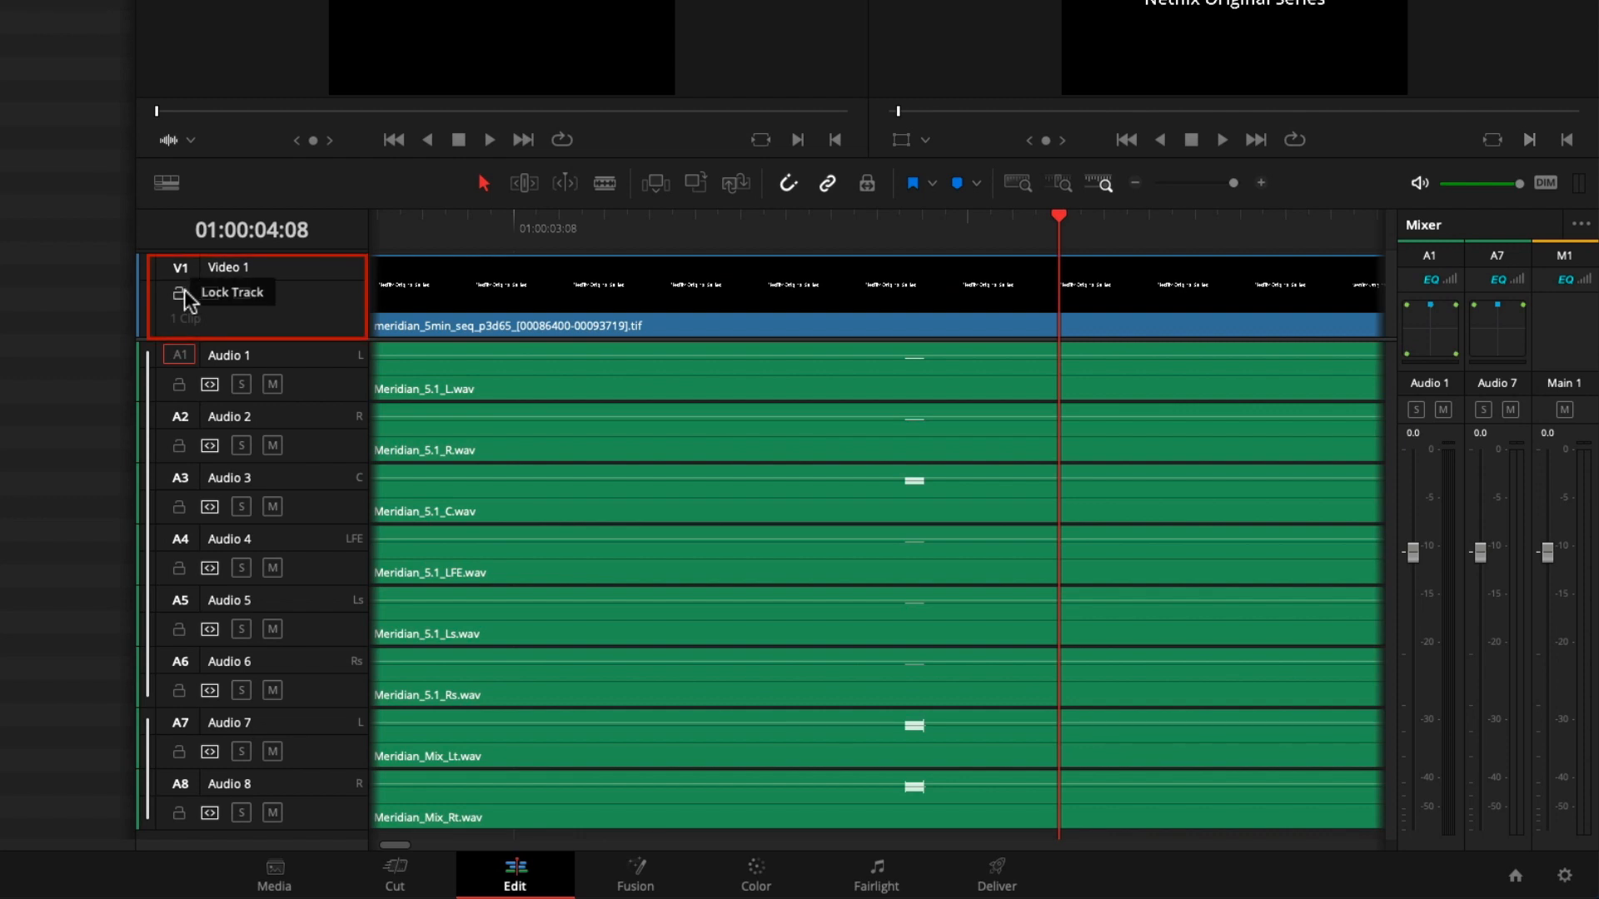
Lock Video 1 and trim the start of all eight audio clips to 01:00:04:03, just after the pop
left_click(179, 294)
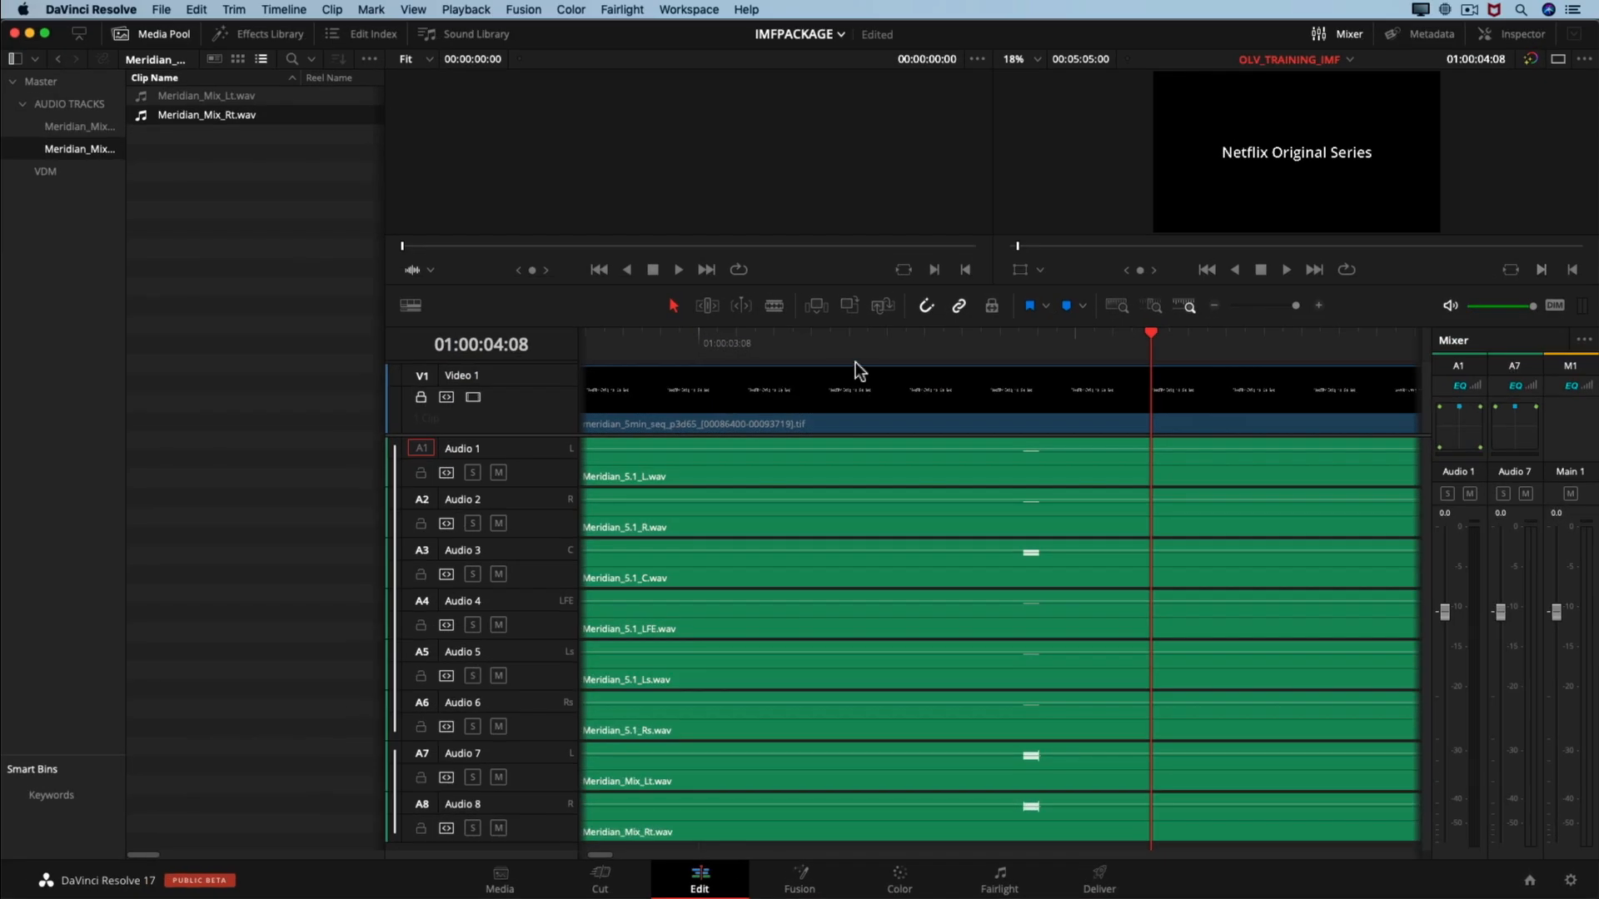
left_click_drag(859, 350, 1046, 344)
left_click(1032, 337)
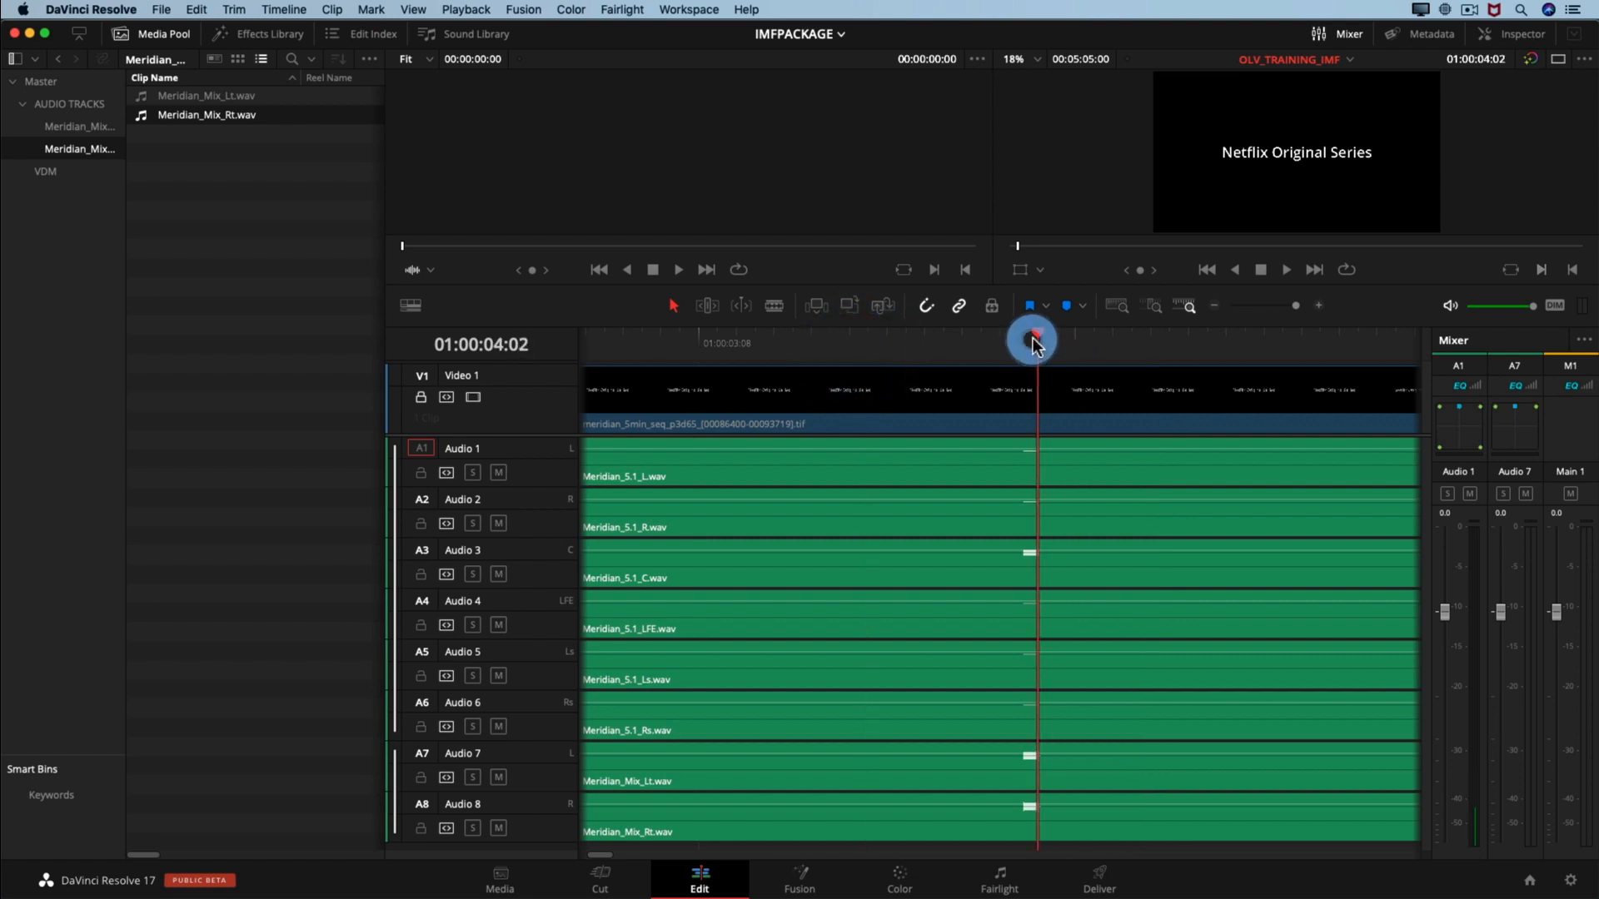
key("Right")
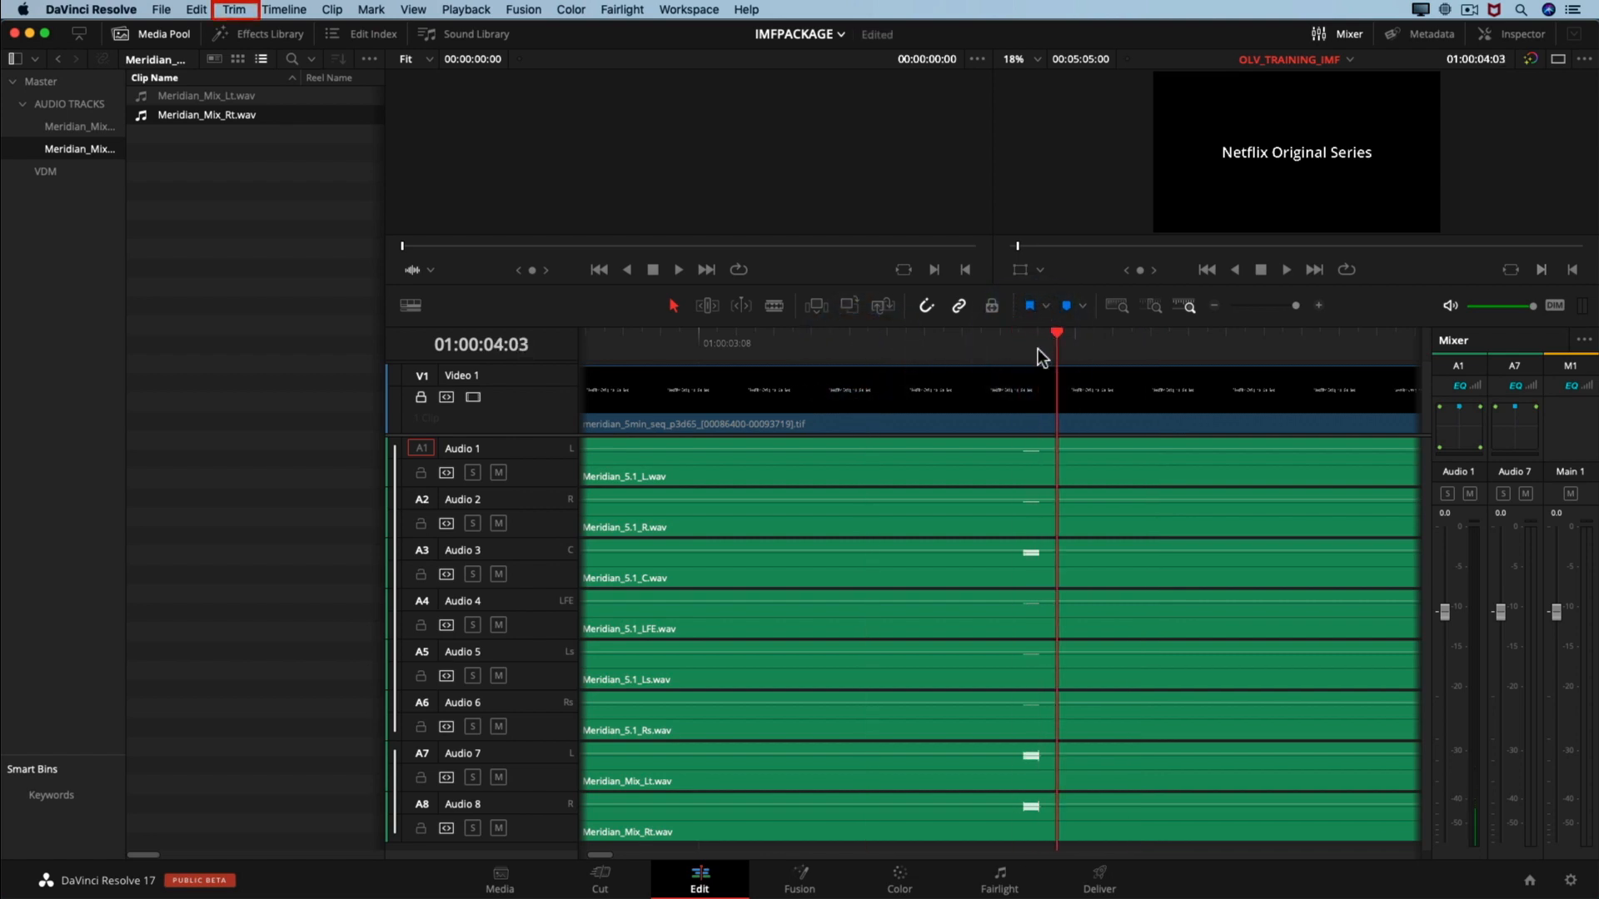
left_click(246, 11)
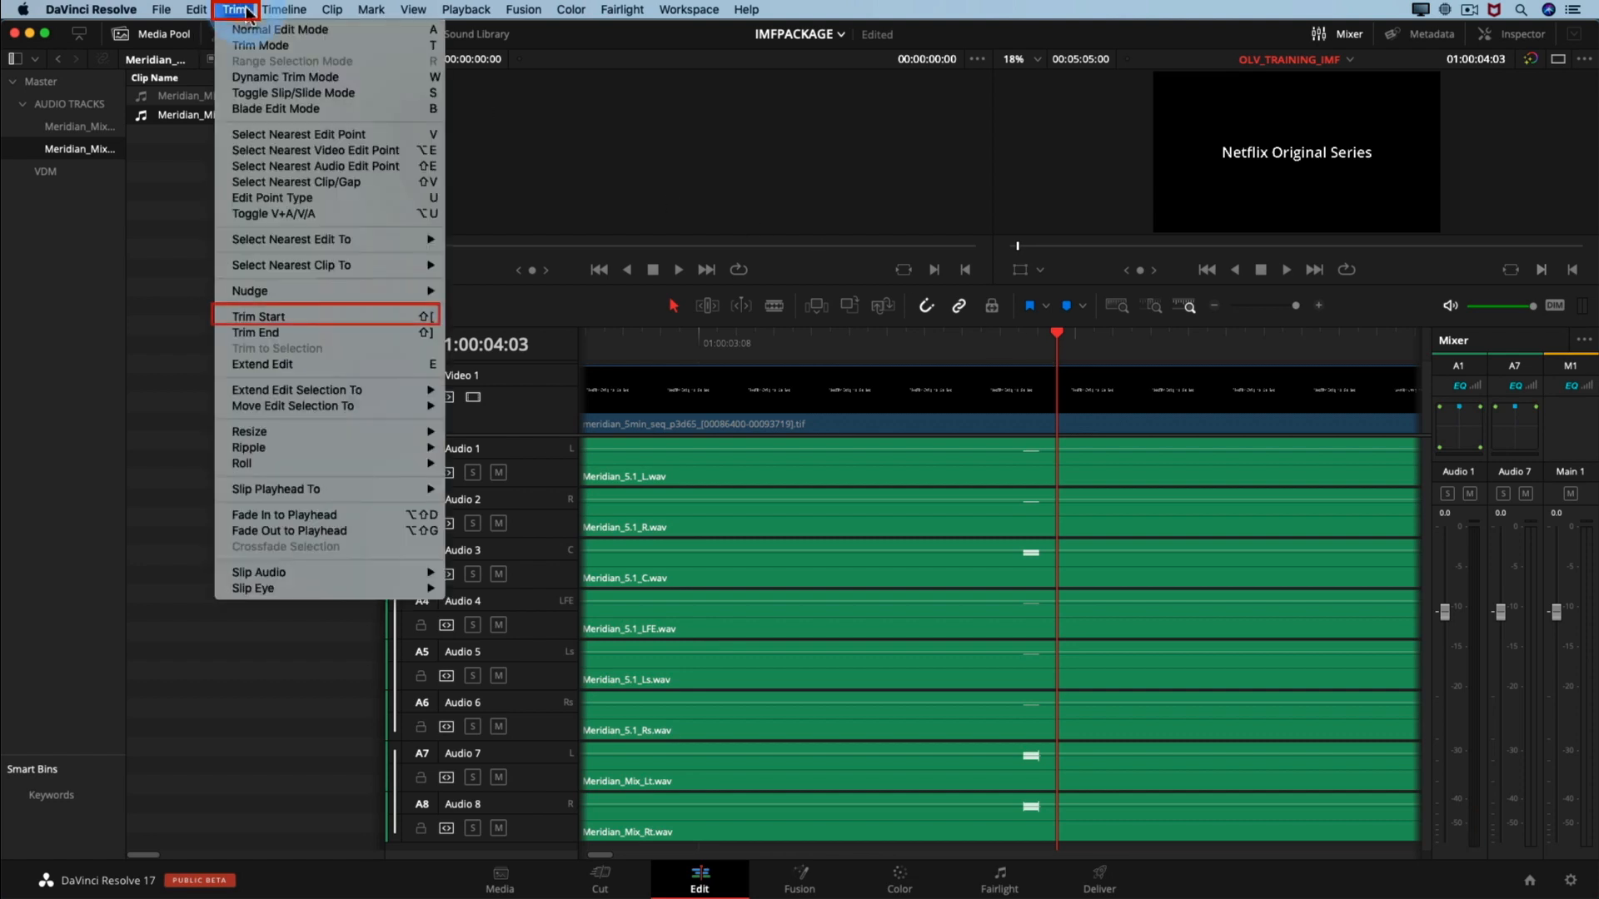
left_click(326, 317)
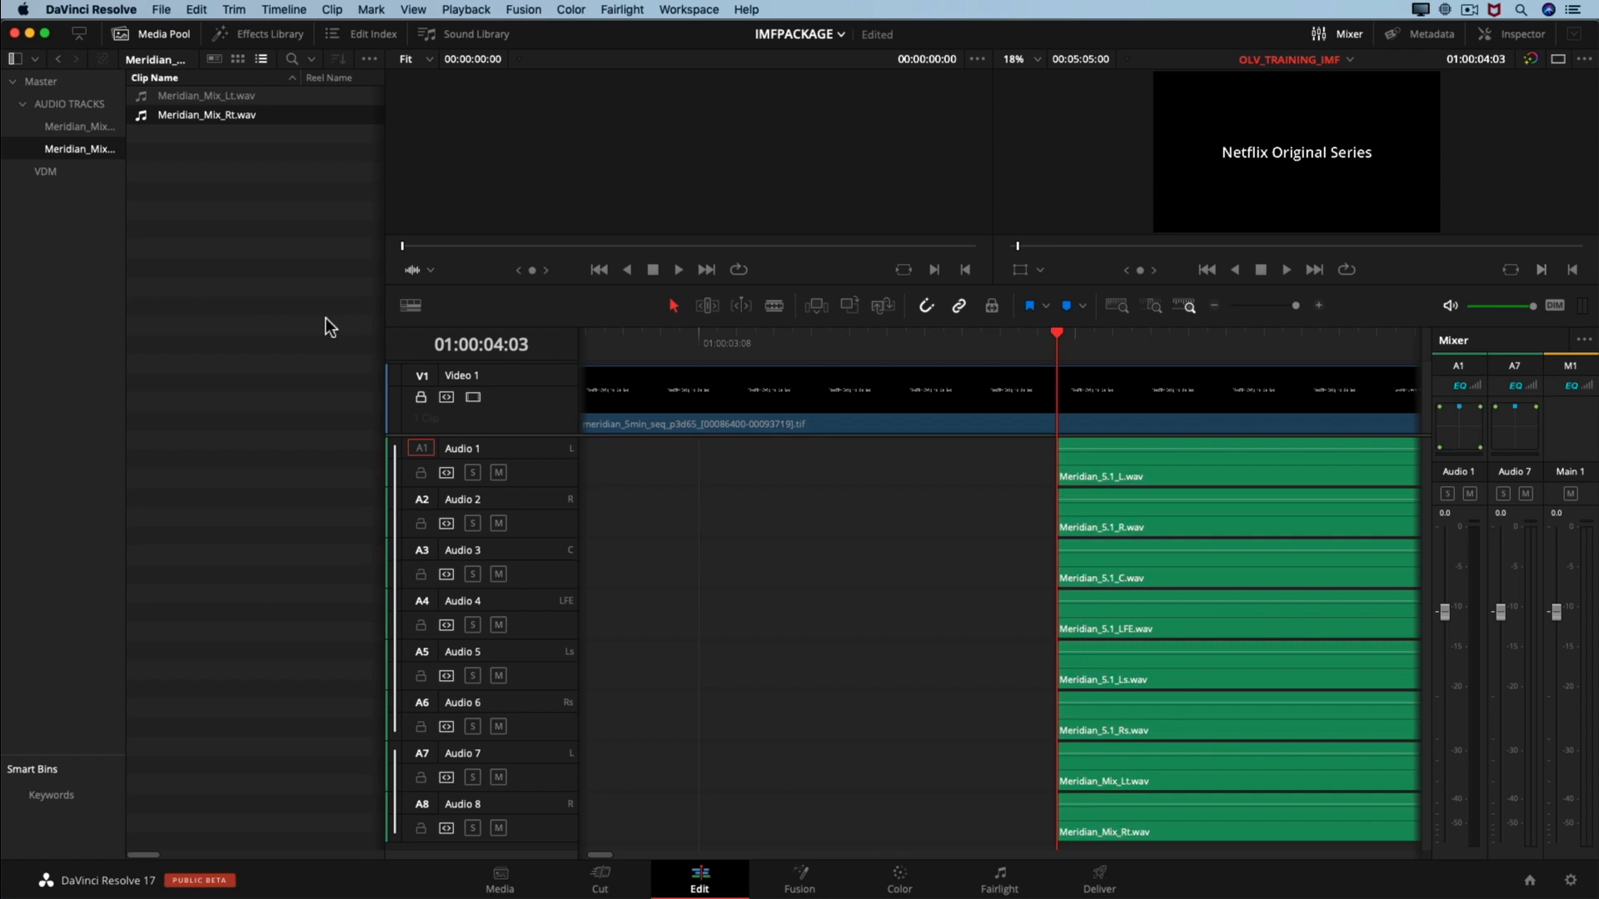
Review the whole timeline from 01:00:00:00 to the trimmed audio start at 01:00:04:03
key("shift+z")
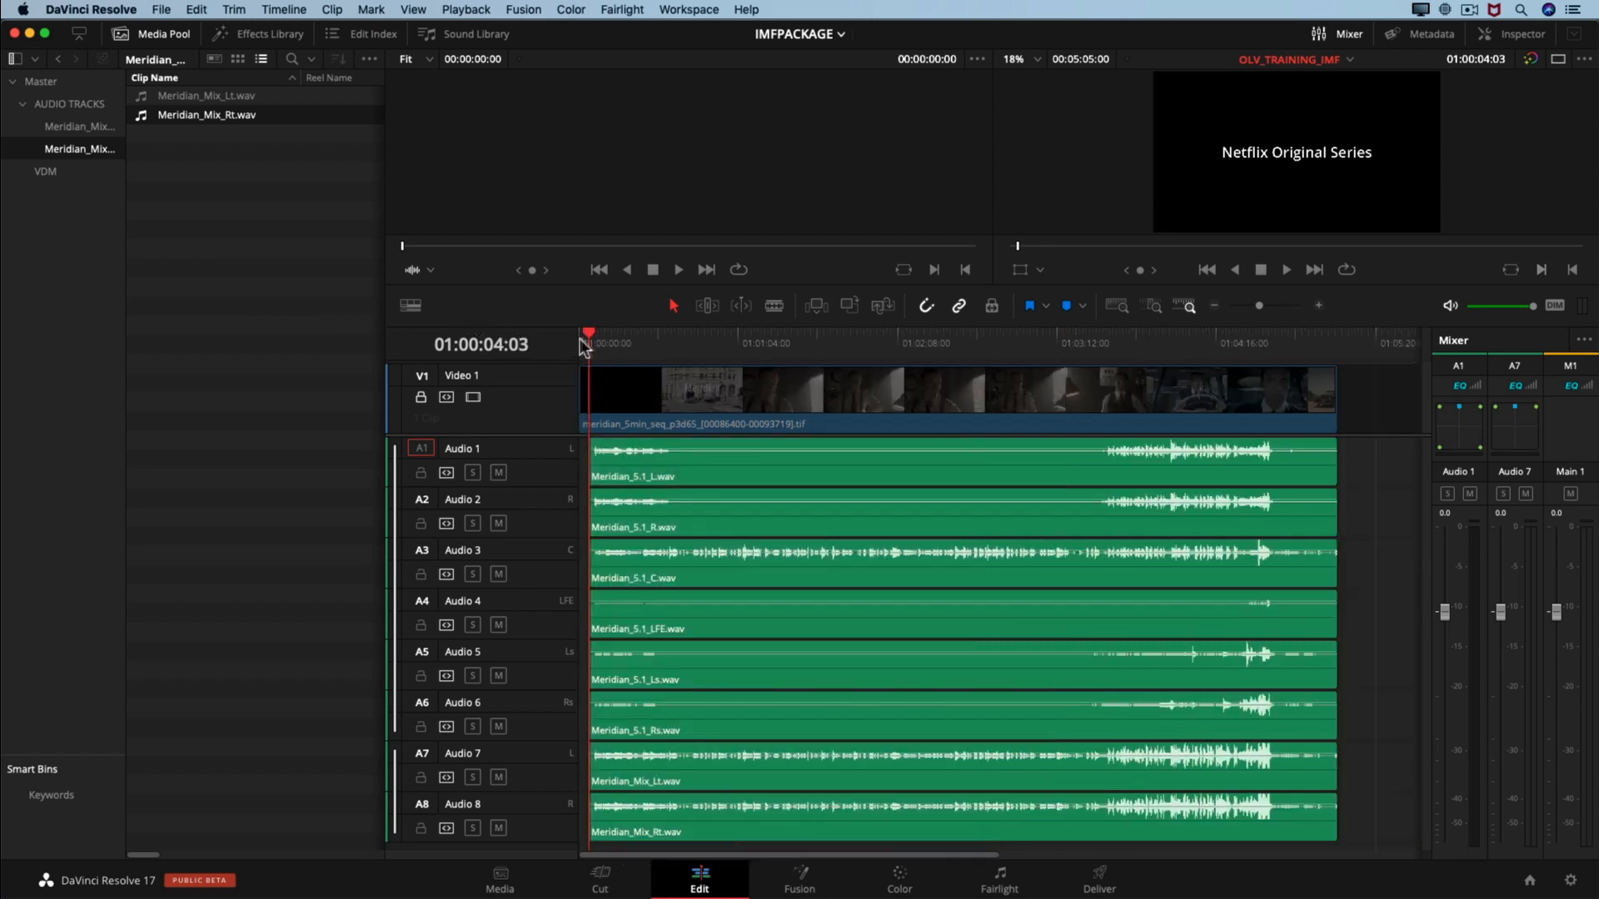
left_click_drag(585, 339, 580, 341)
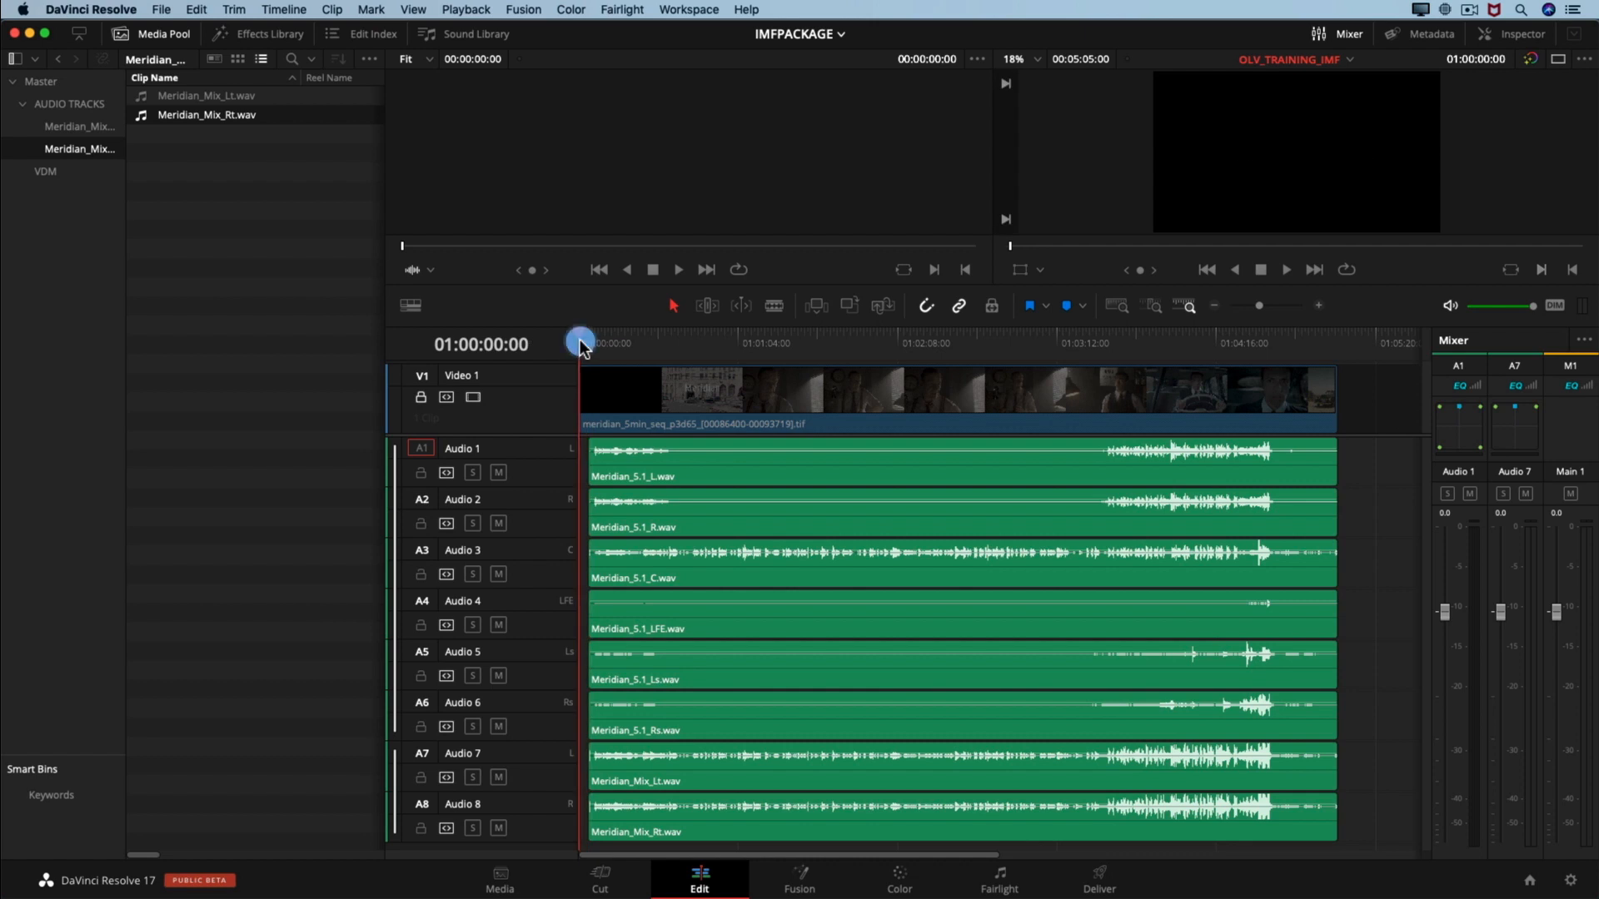
key("shift+z")
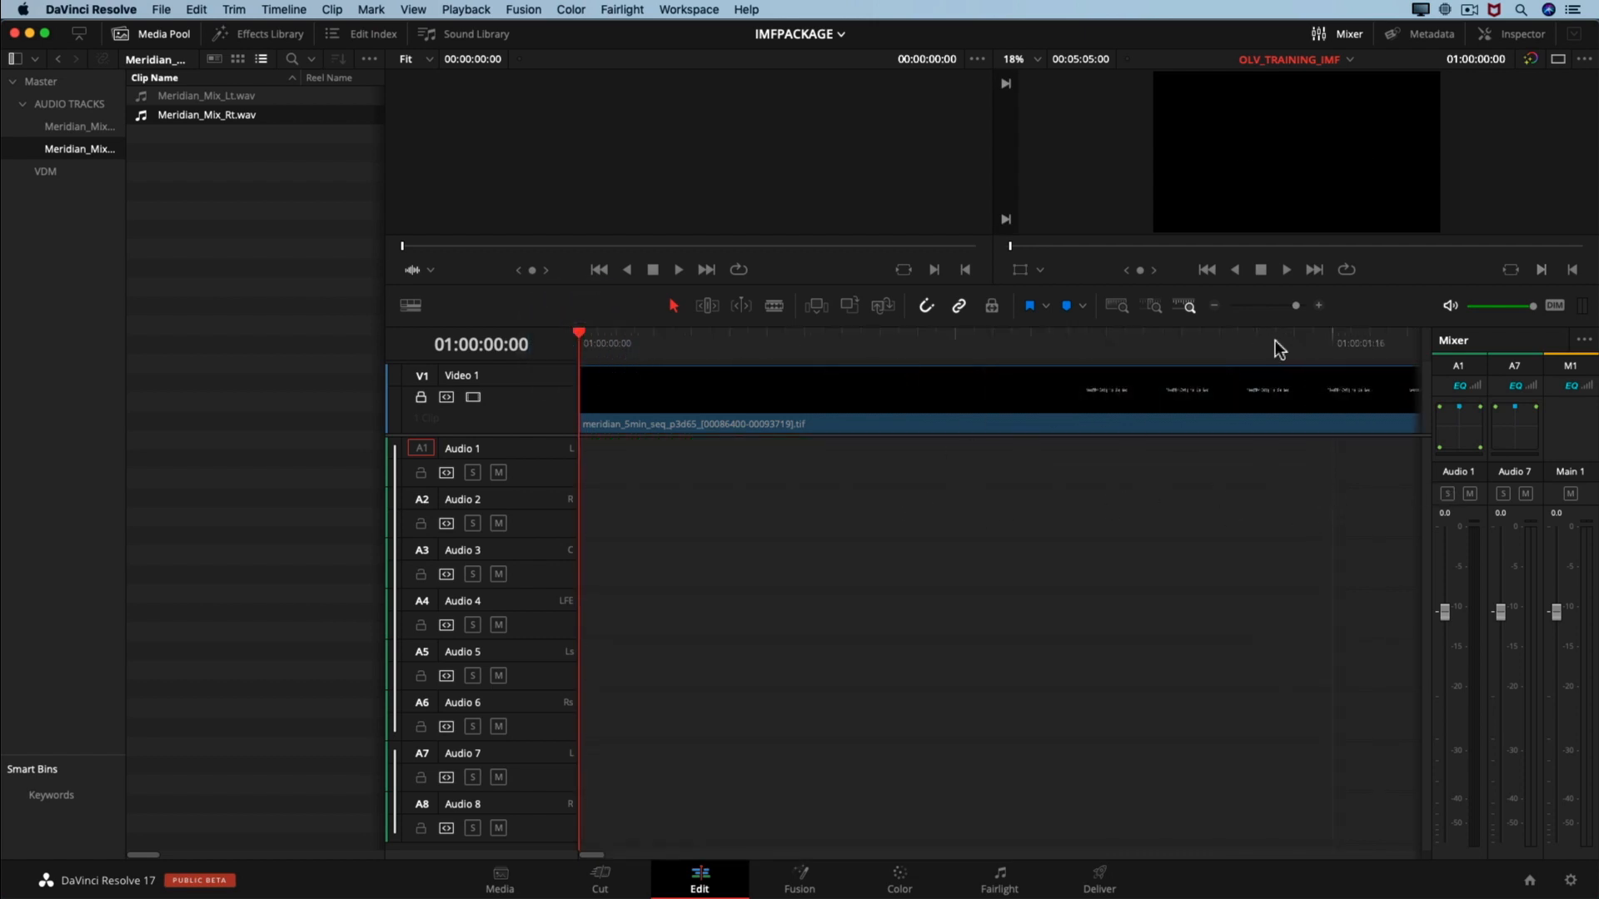
key("shift+z")
left_click(586, 341)
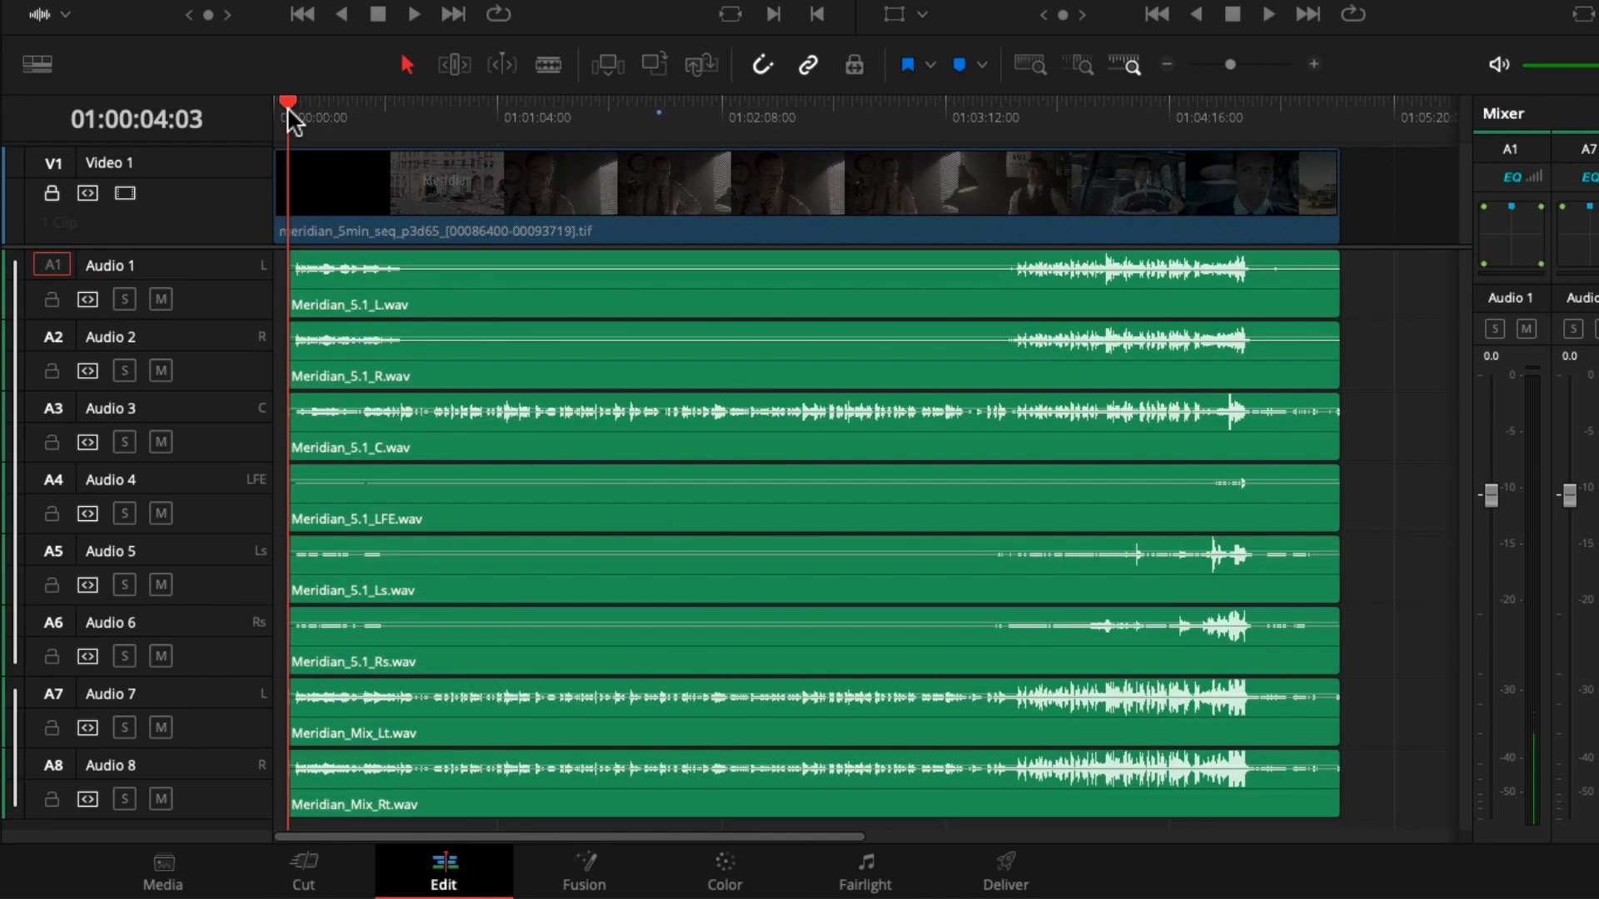
left_click(586, 340)
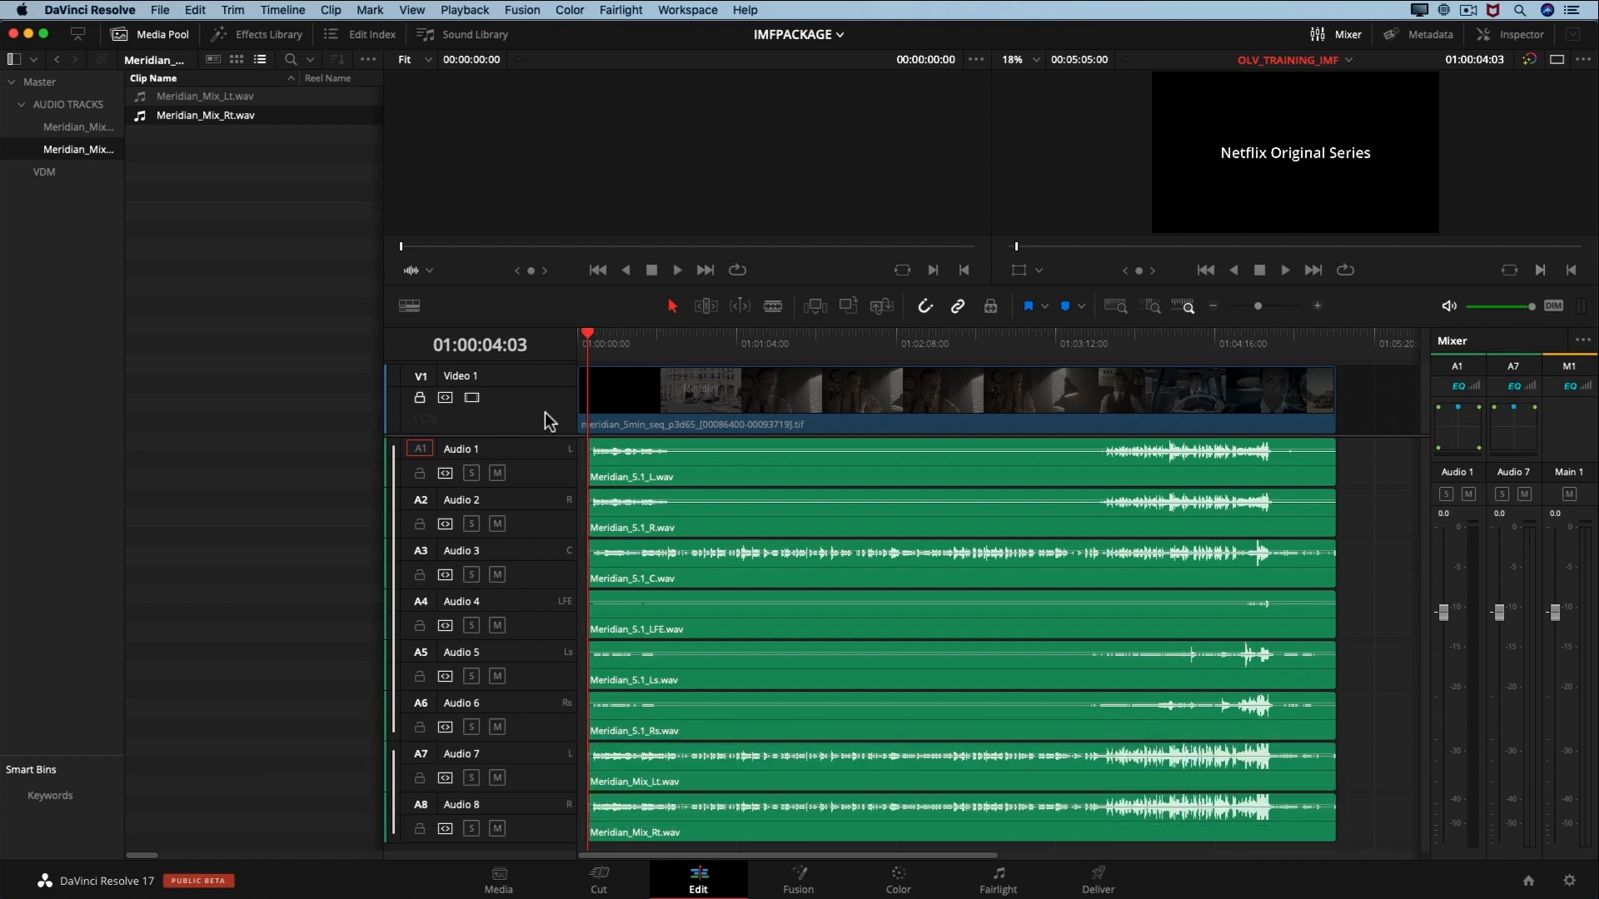
Open the Dolby Vision grading controls and check the project's Dolby Vision version and mastering display settings
left_click(901, 883)
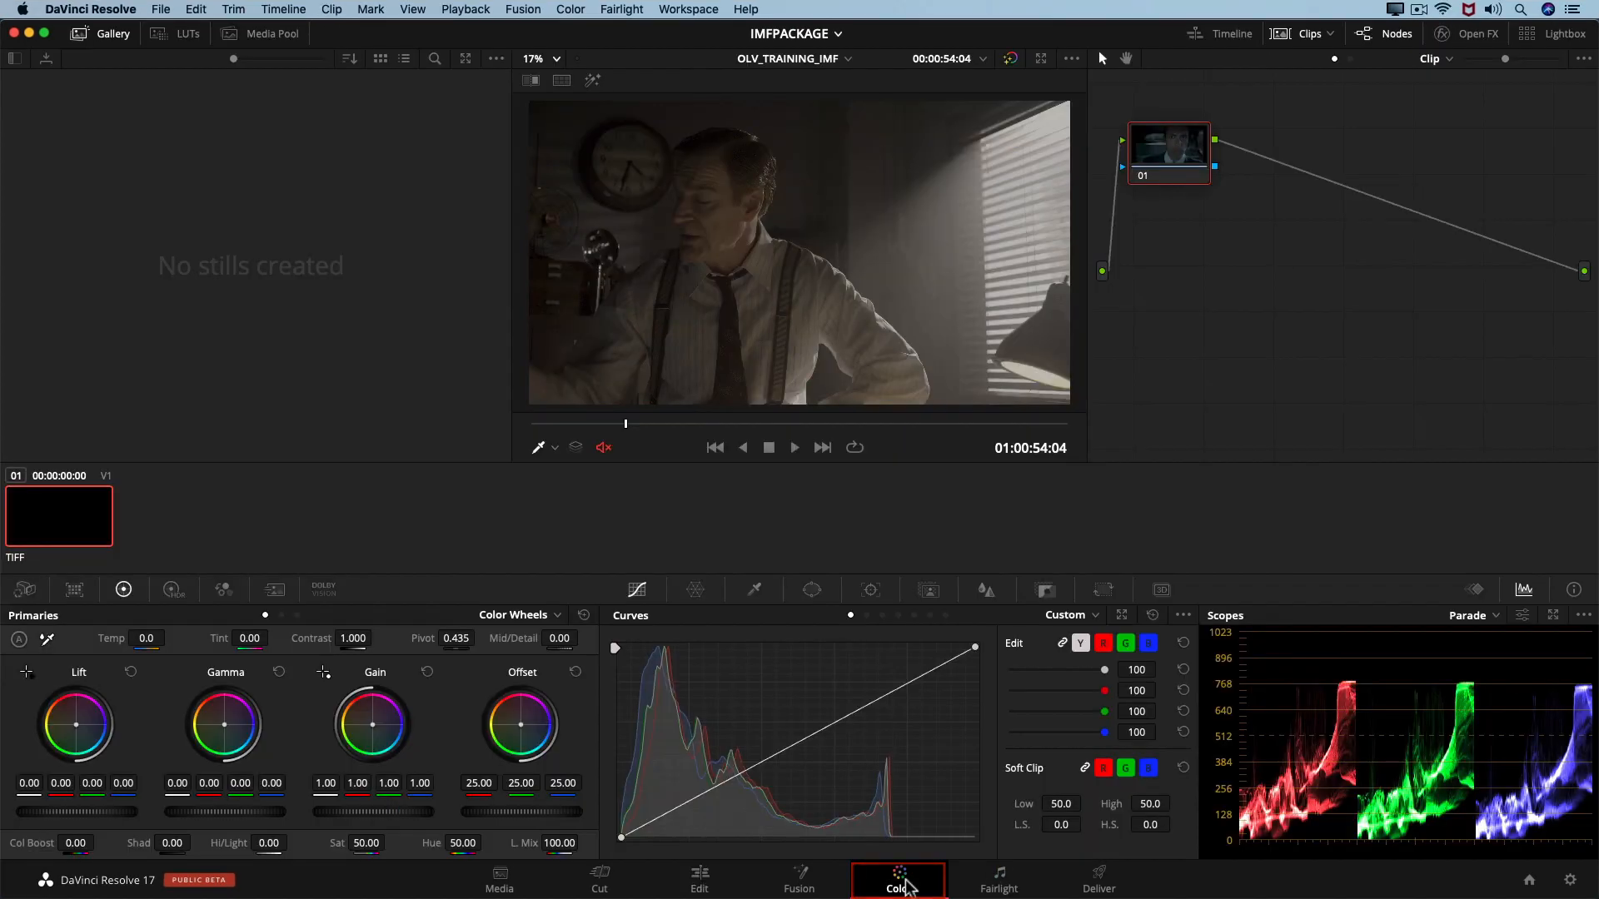
left_click(329, 596)
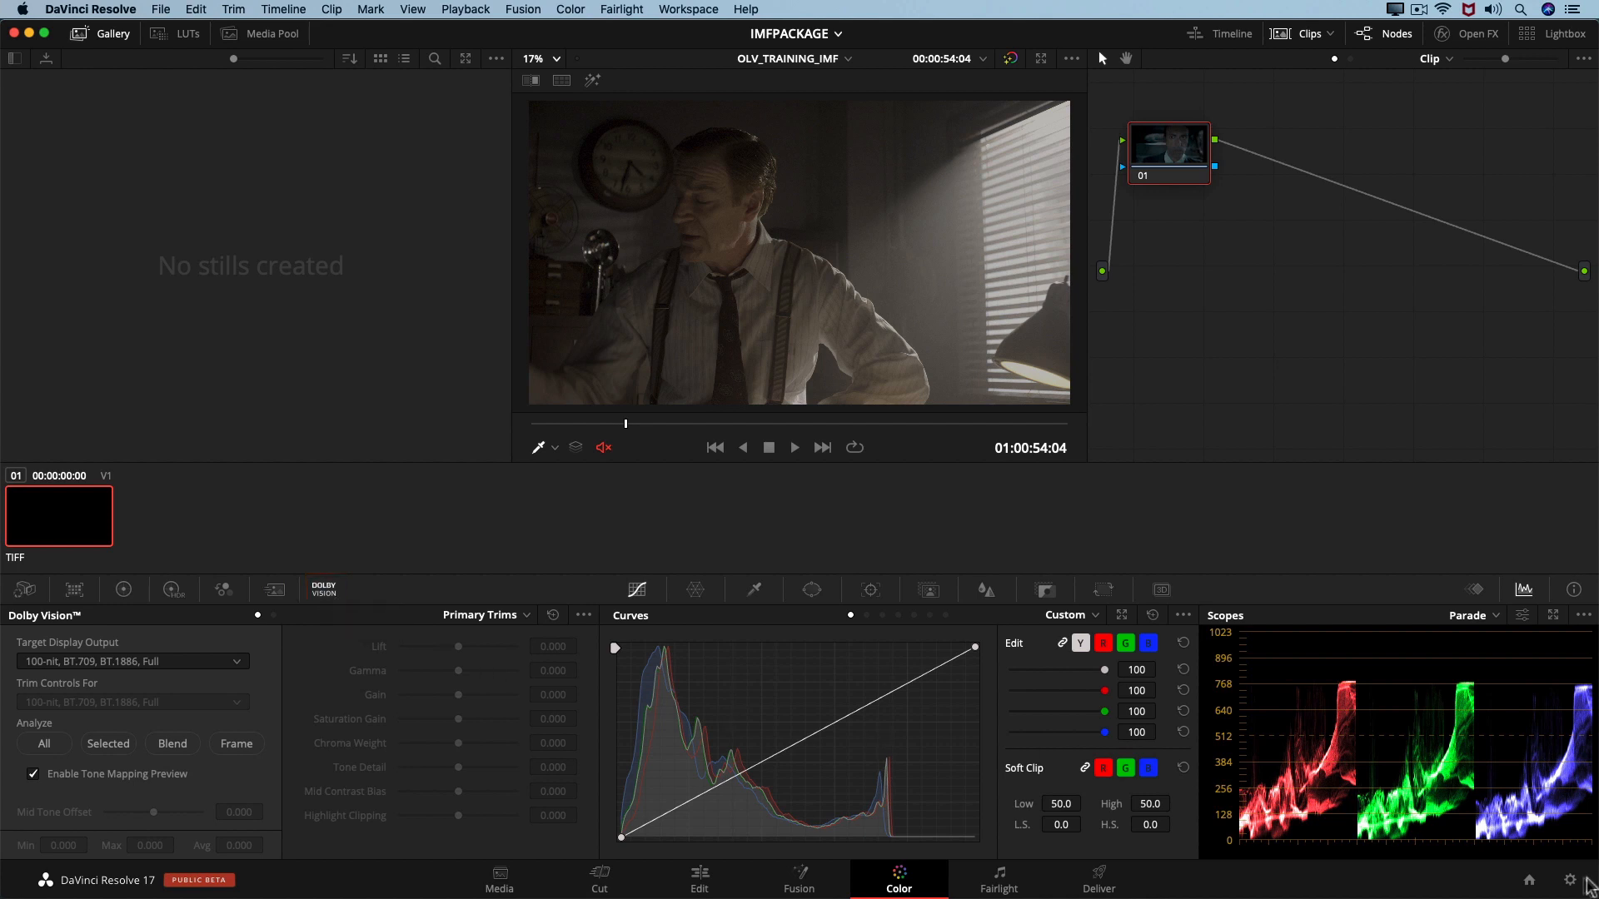
left_click(1570, 881)
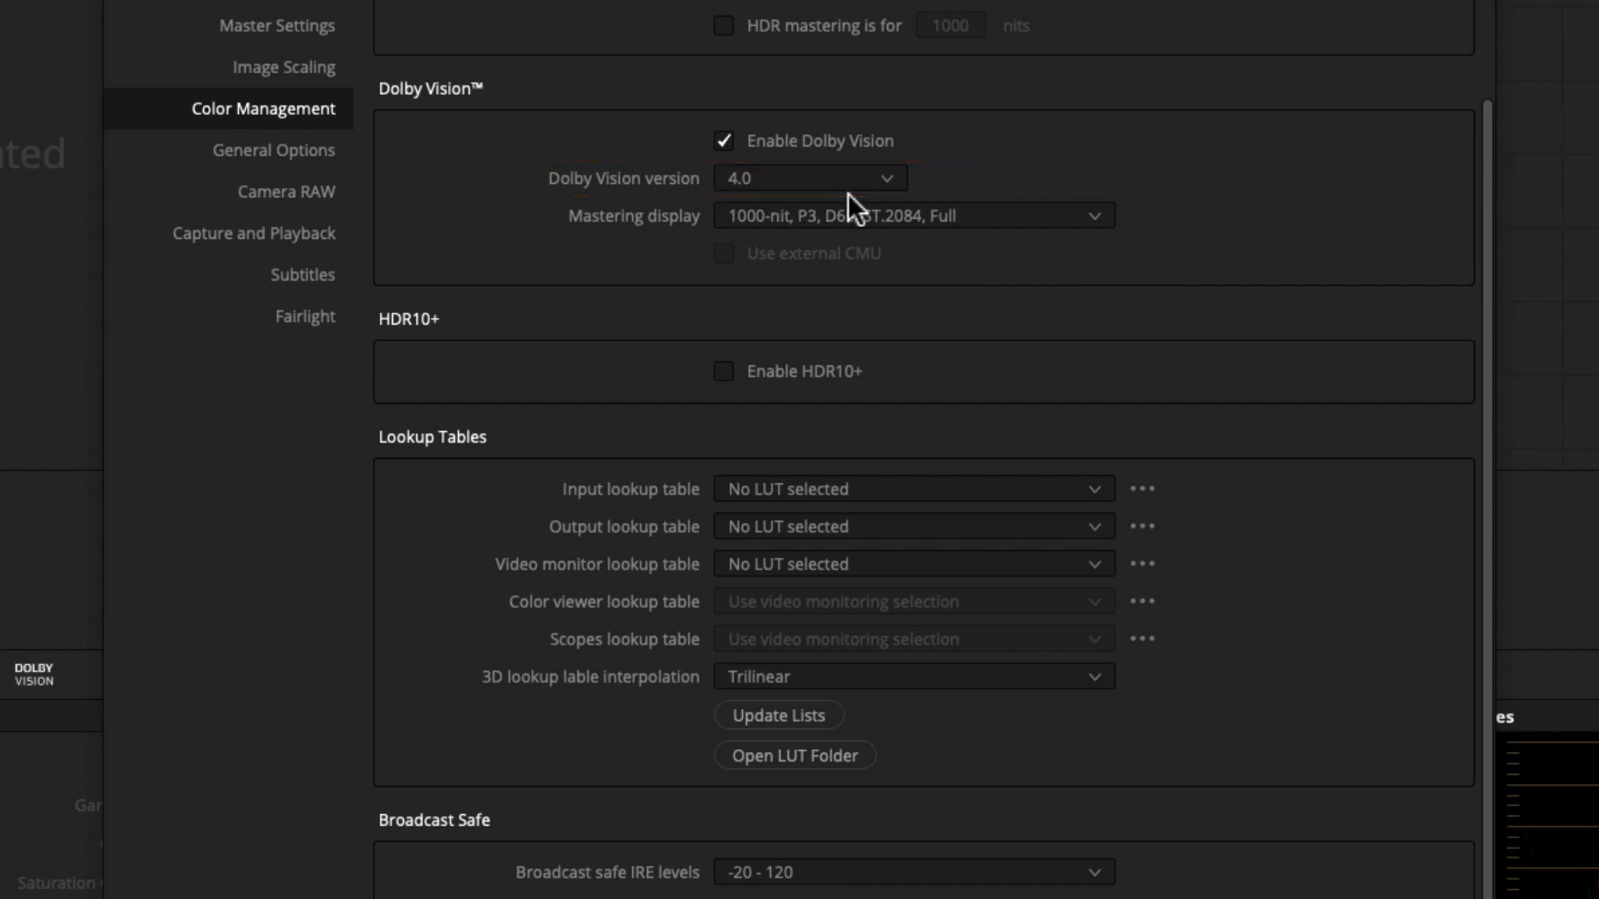
left_click(1051, 772)
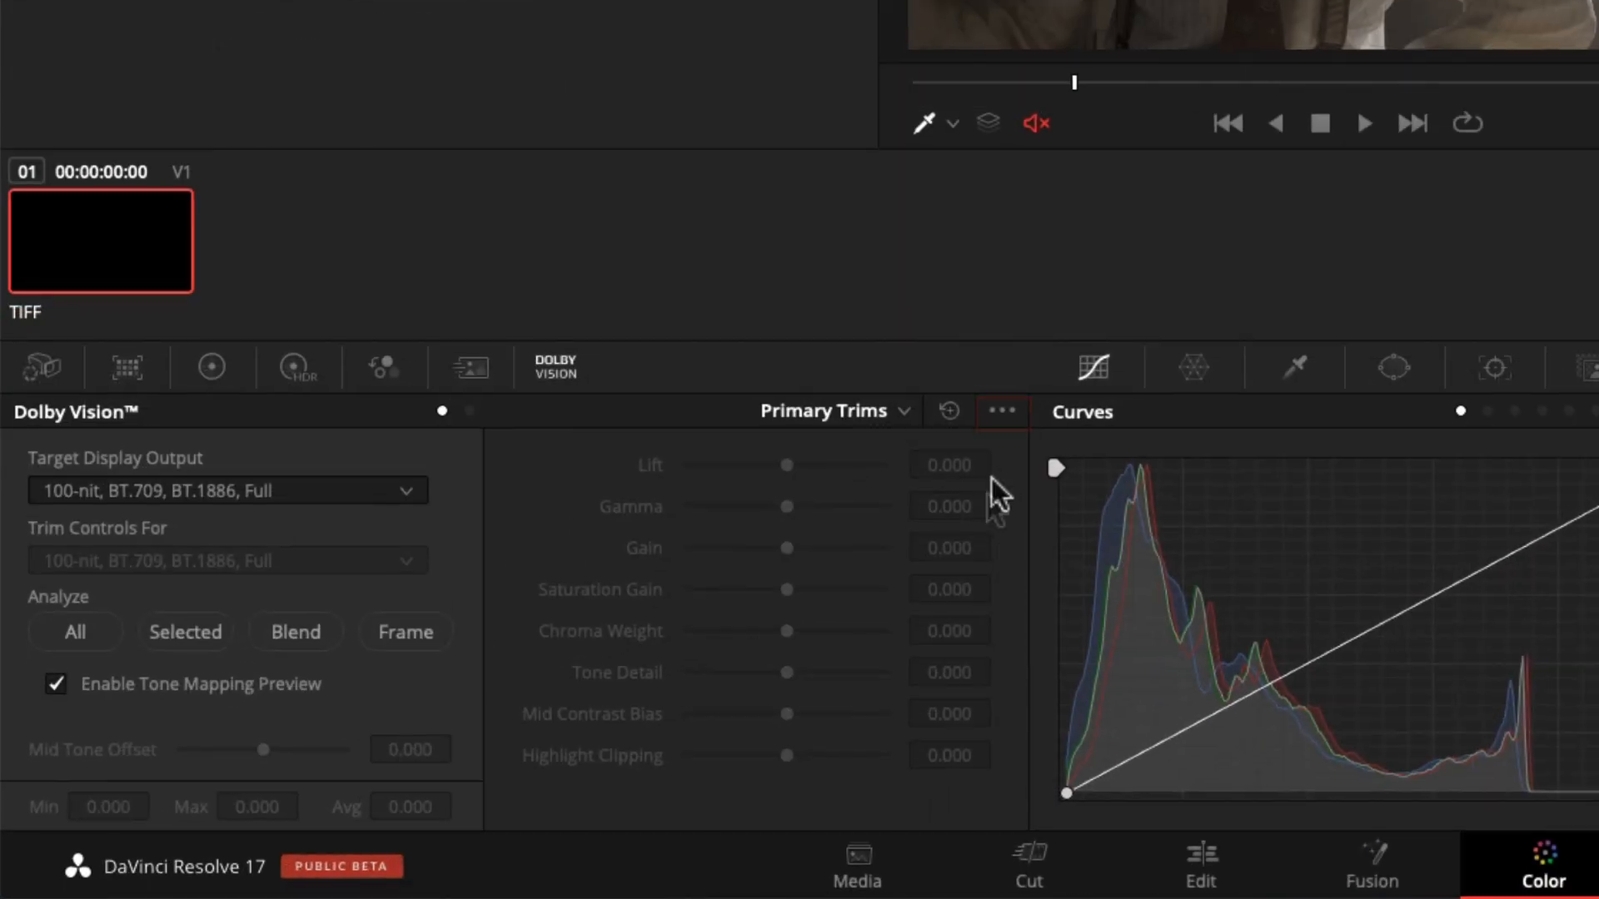
Import the Dolby Vision metadata from Meridian_23.976Fps_P3D65_DV4.0_0to7199.xml in the DOVI analysis folder
left_click(1002, 412)
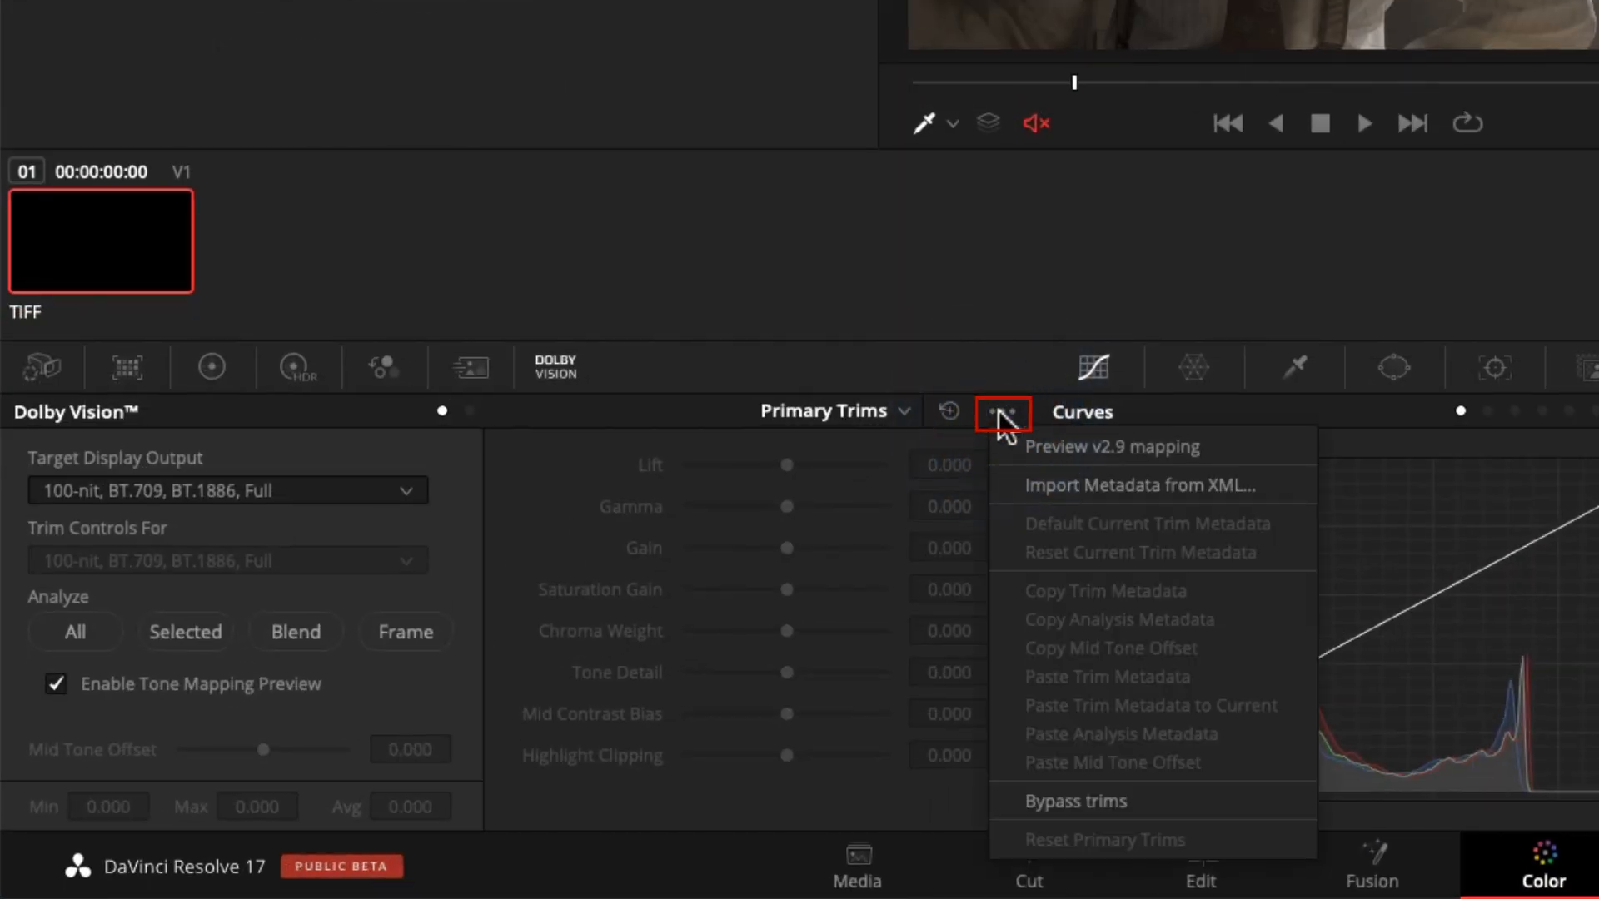
left_click(1068, 490)
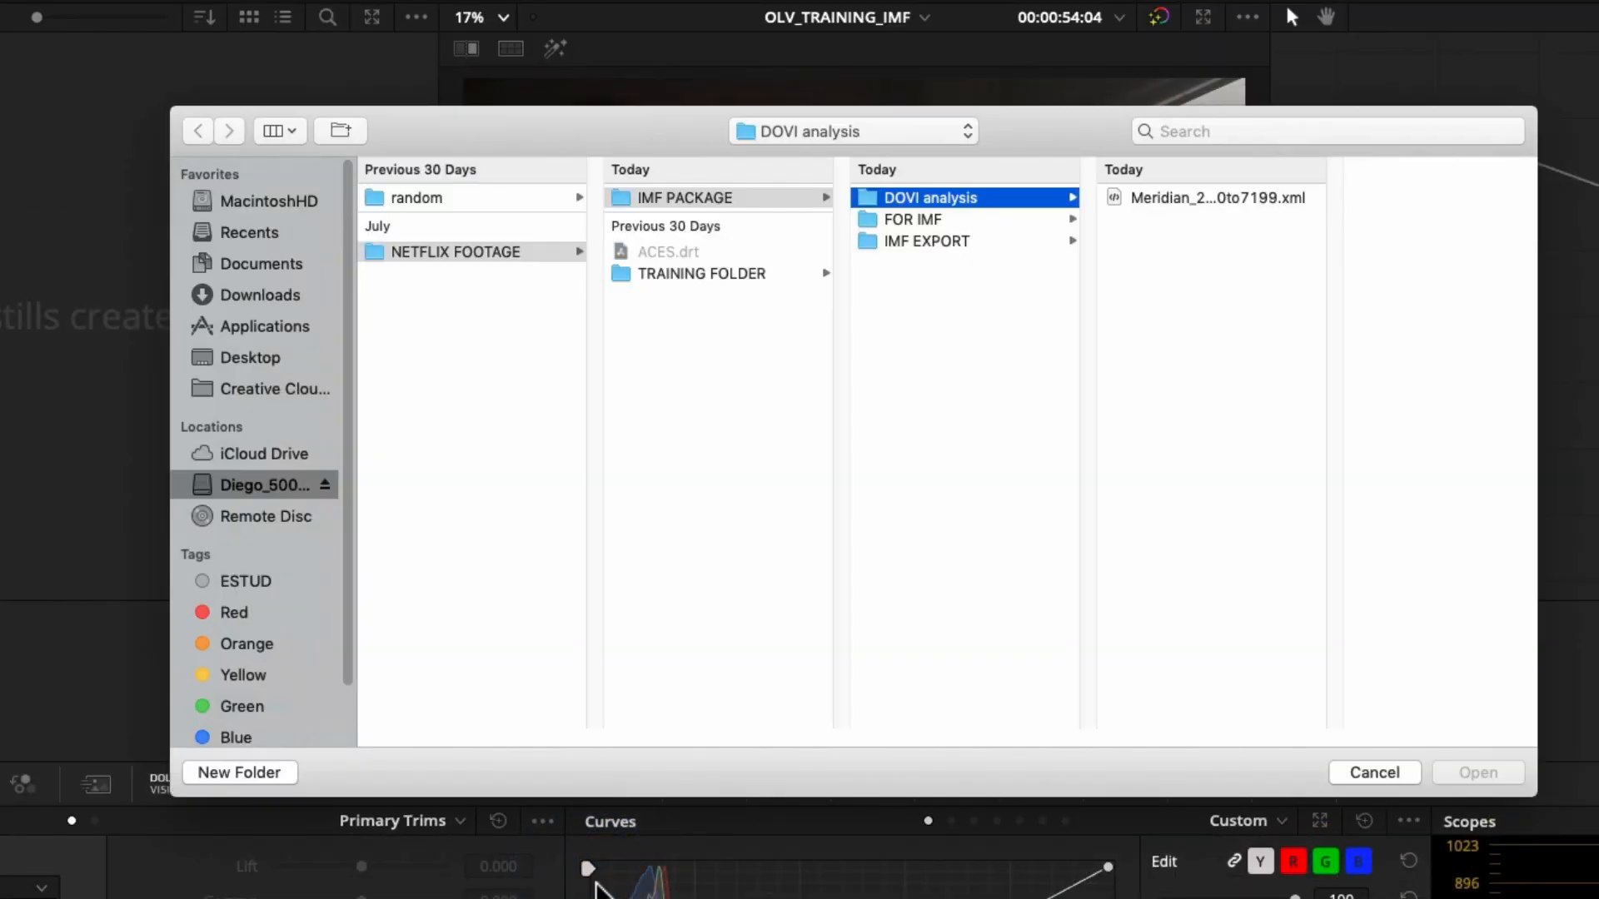
left_click(1242, 207)
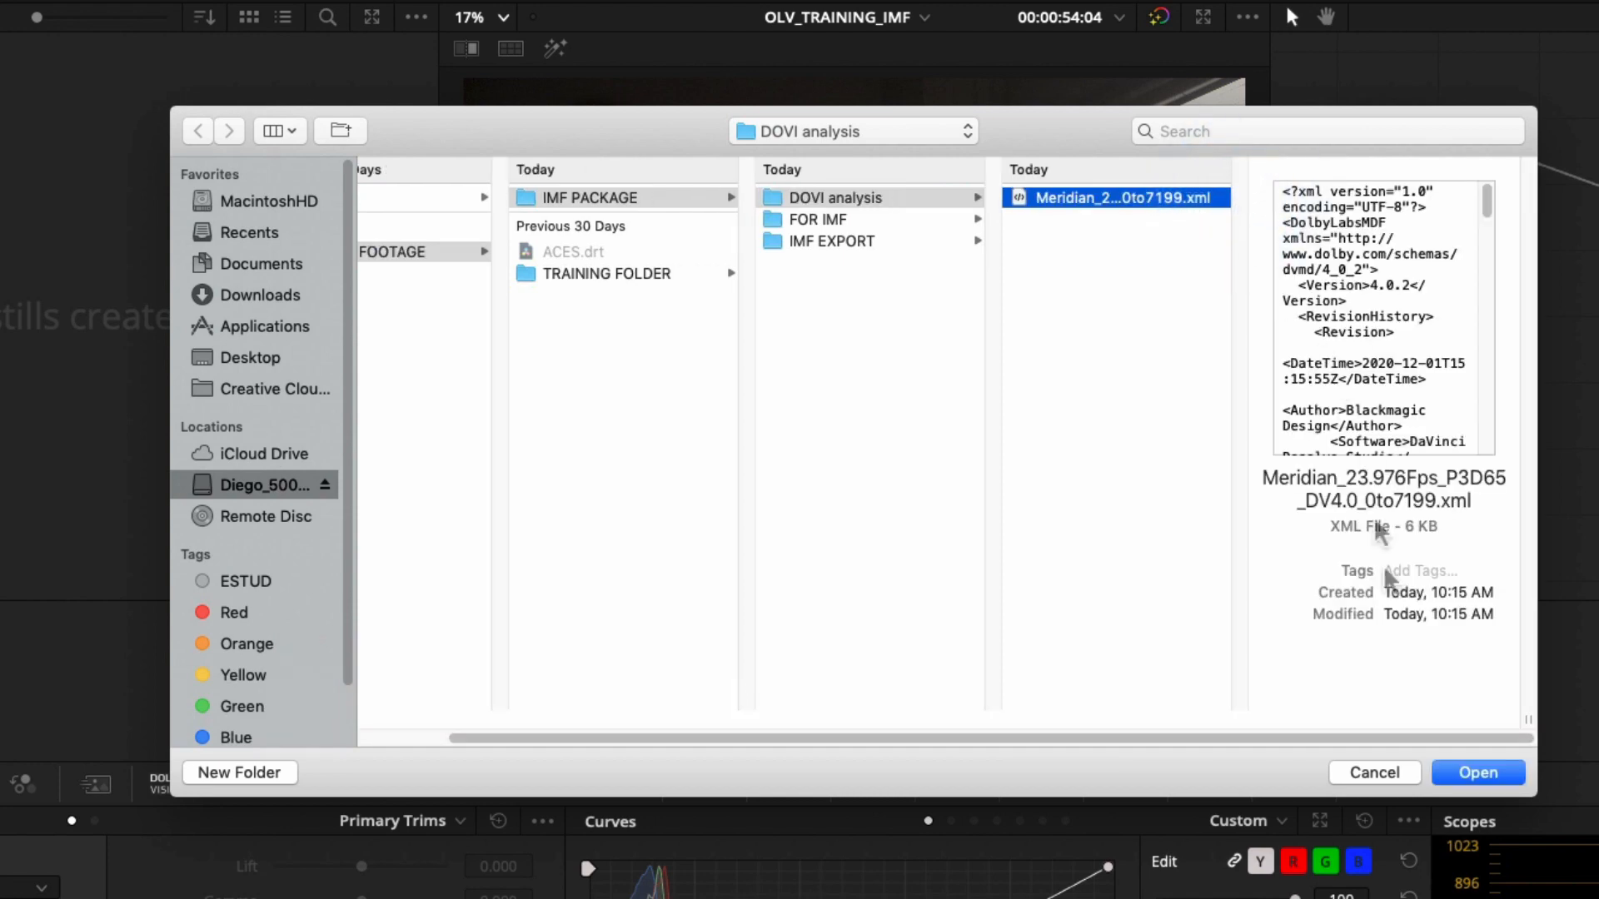
left_click(1496, 776)
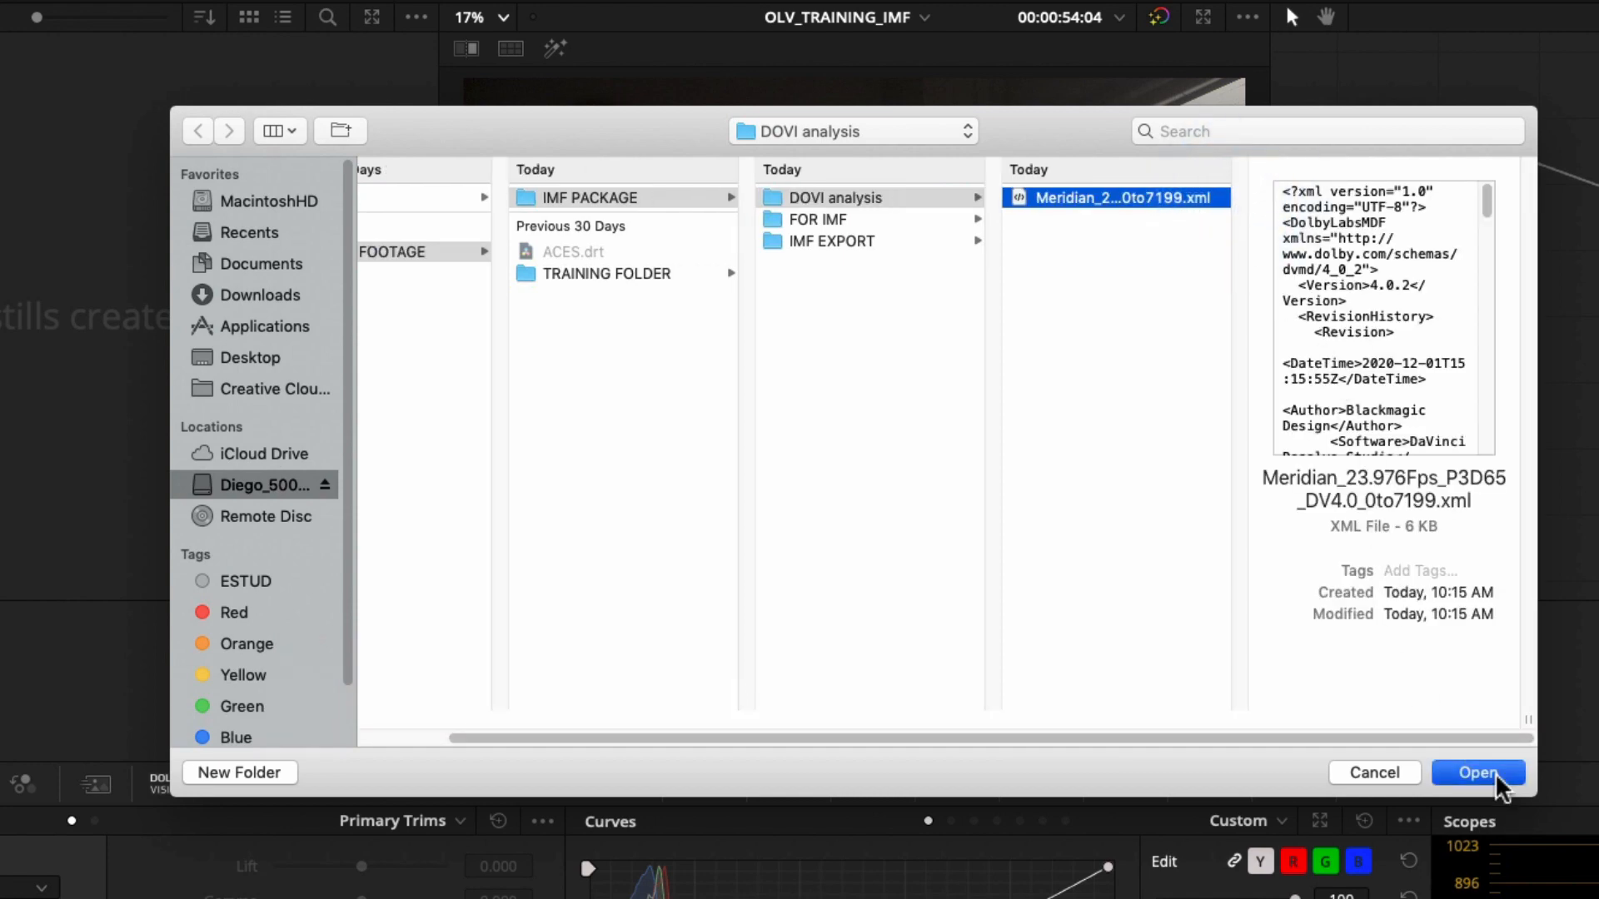
left_click(1496, 776)
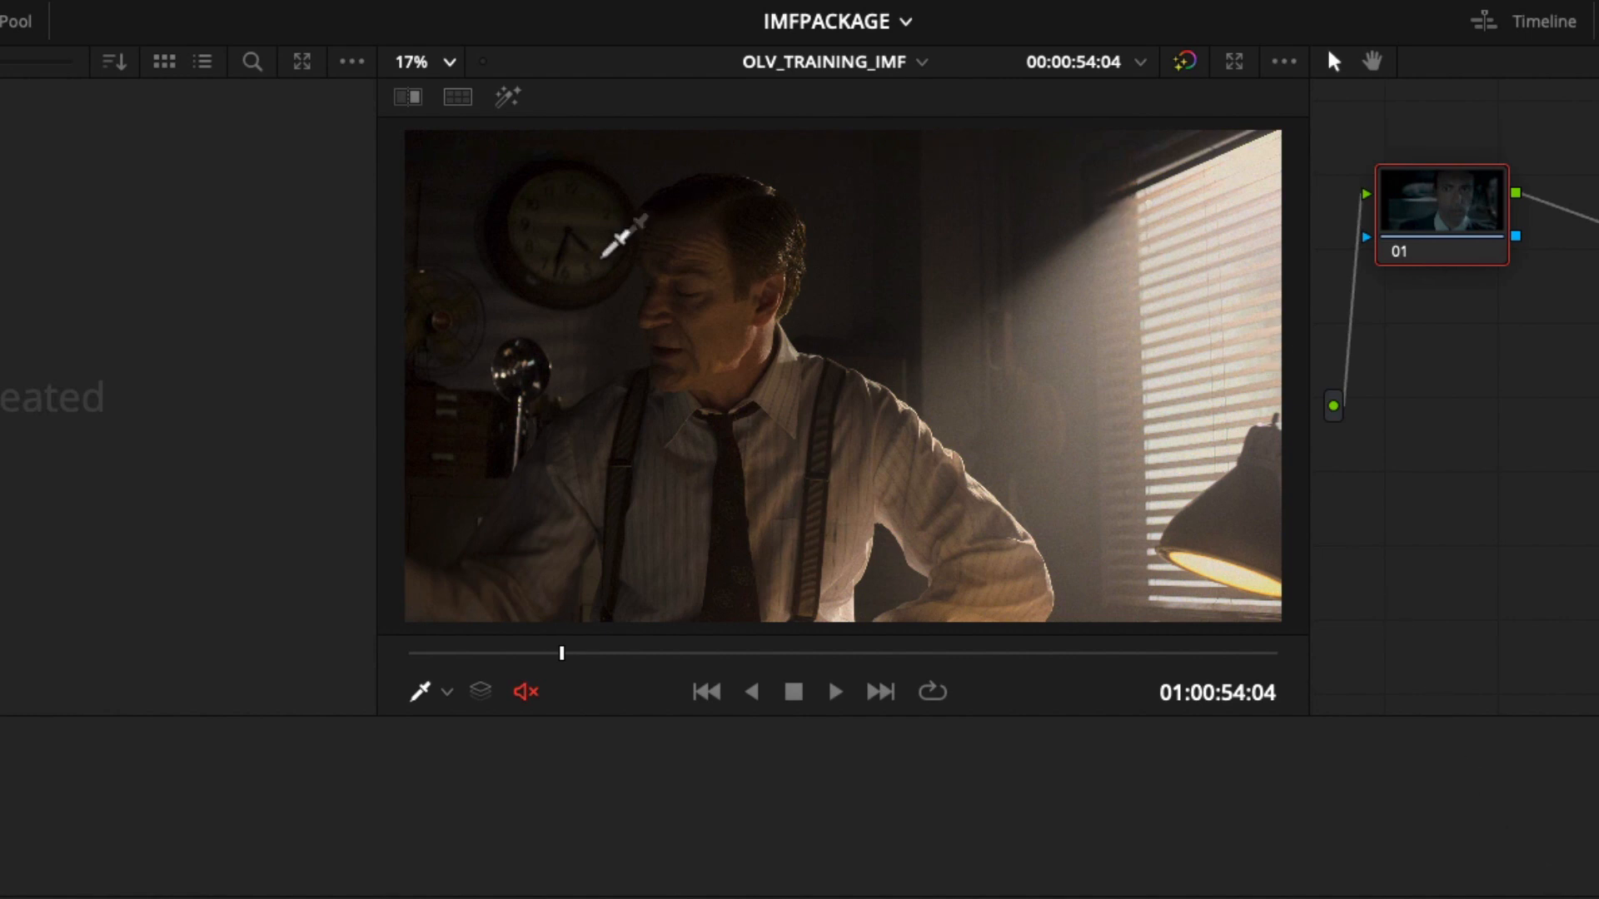
View frames at 01:01:48:07 and 01:02:46:18, comparing the picture with tone mapping preview off and on
left_click(715, 654)
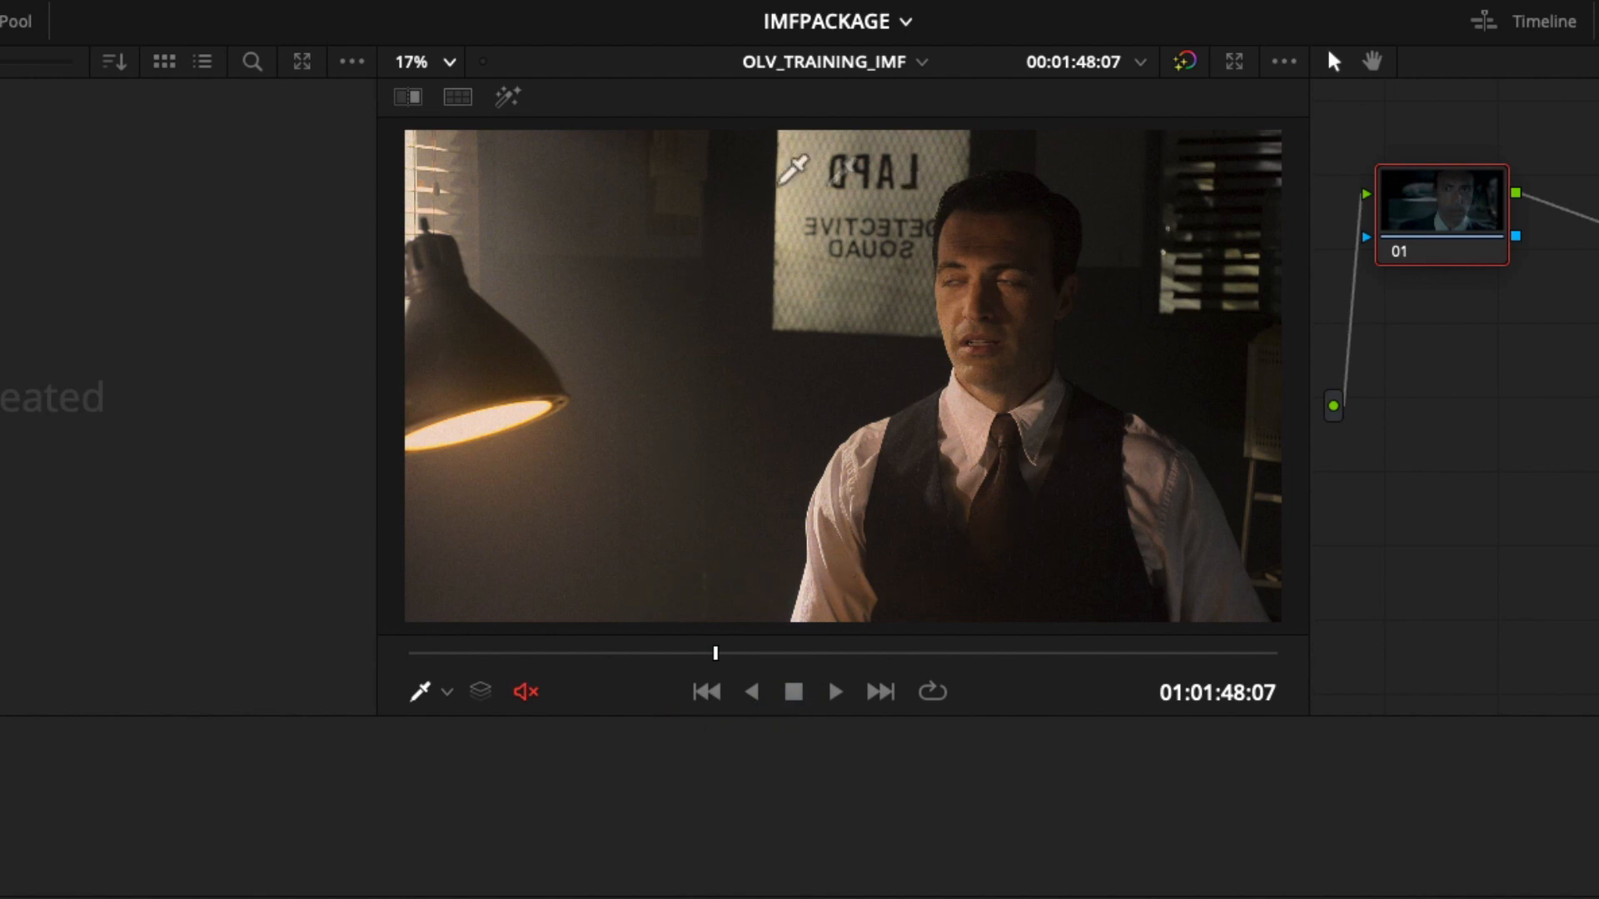
left_click(881, 655)
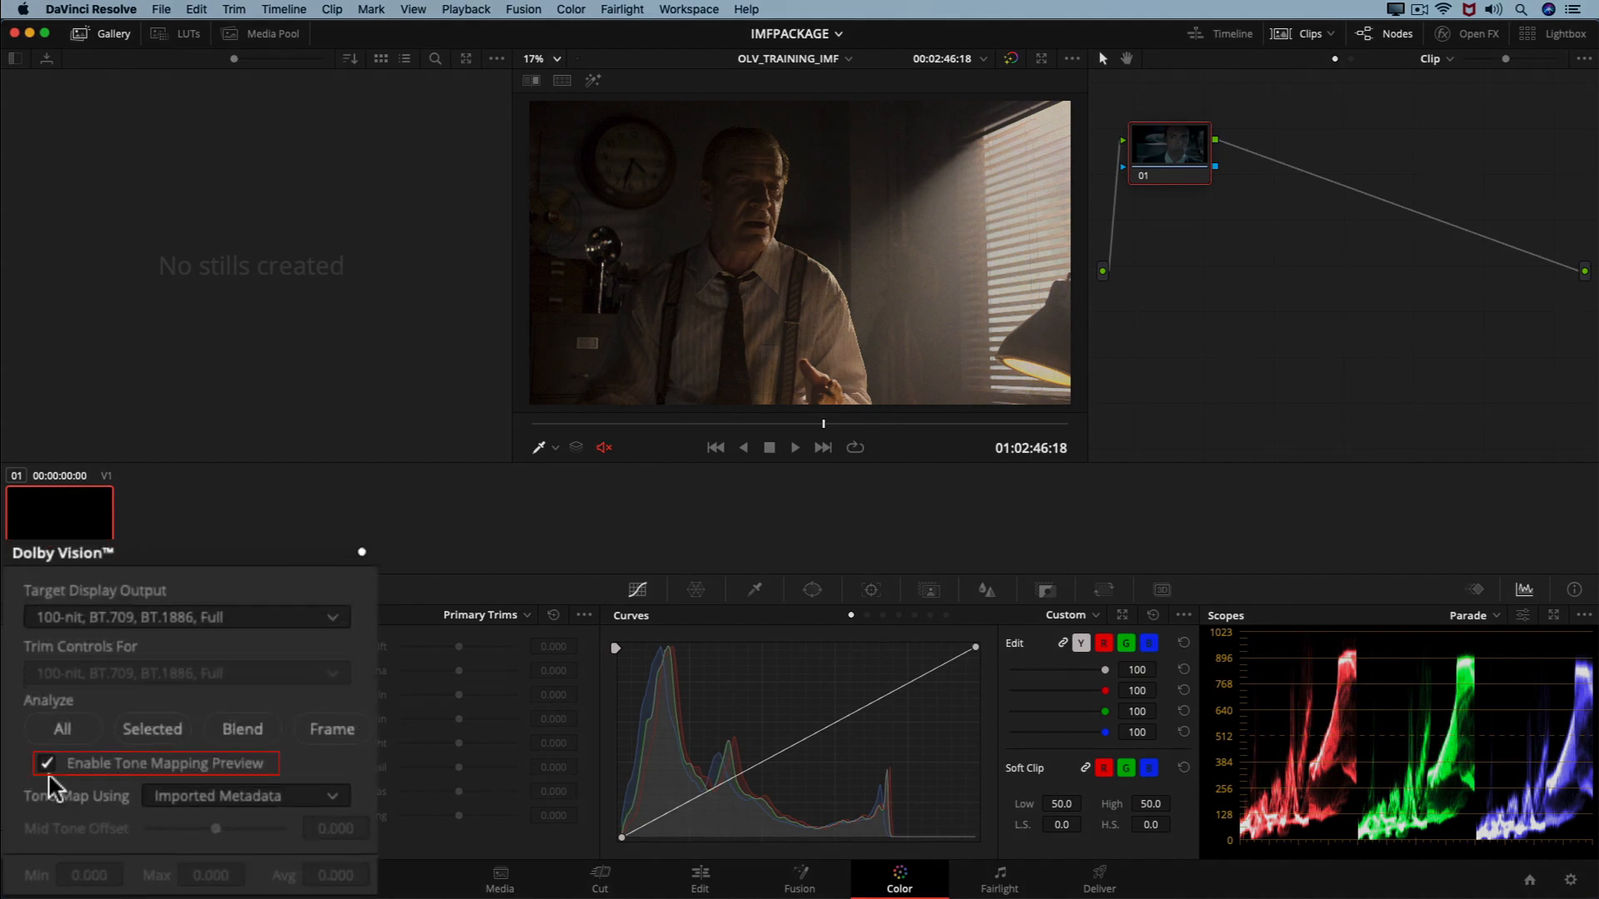
left_click(48, 764)
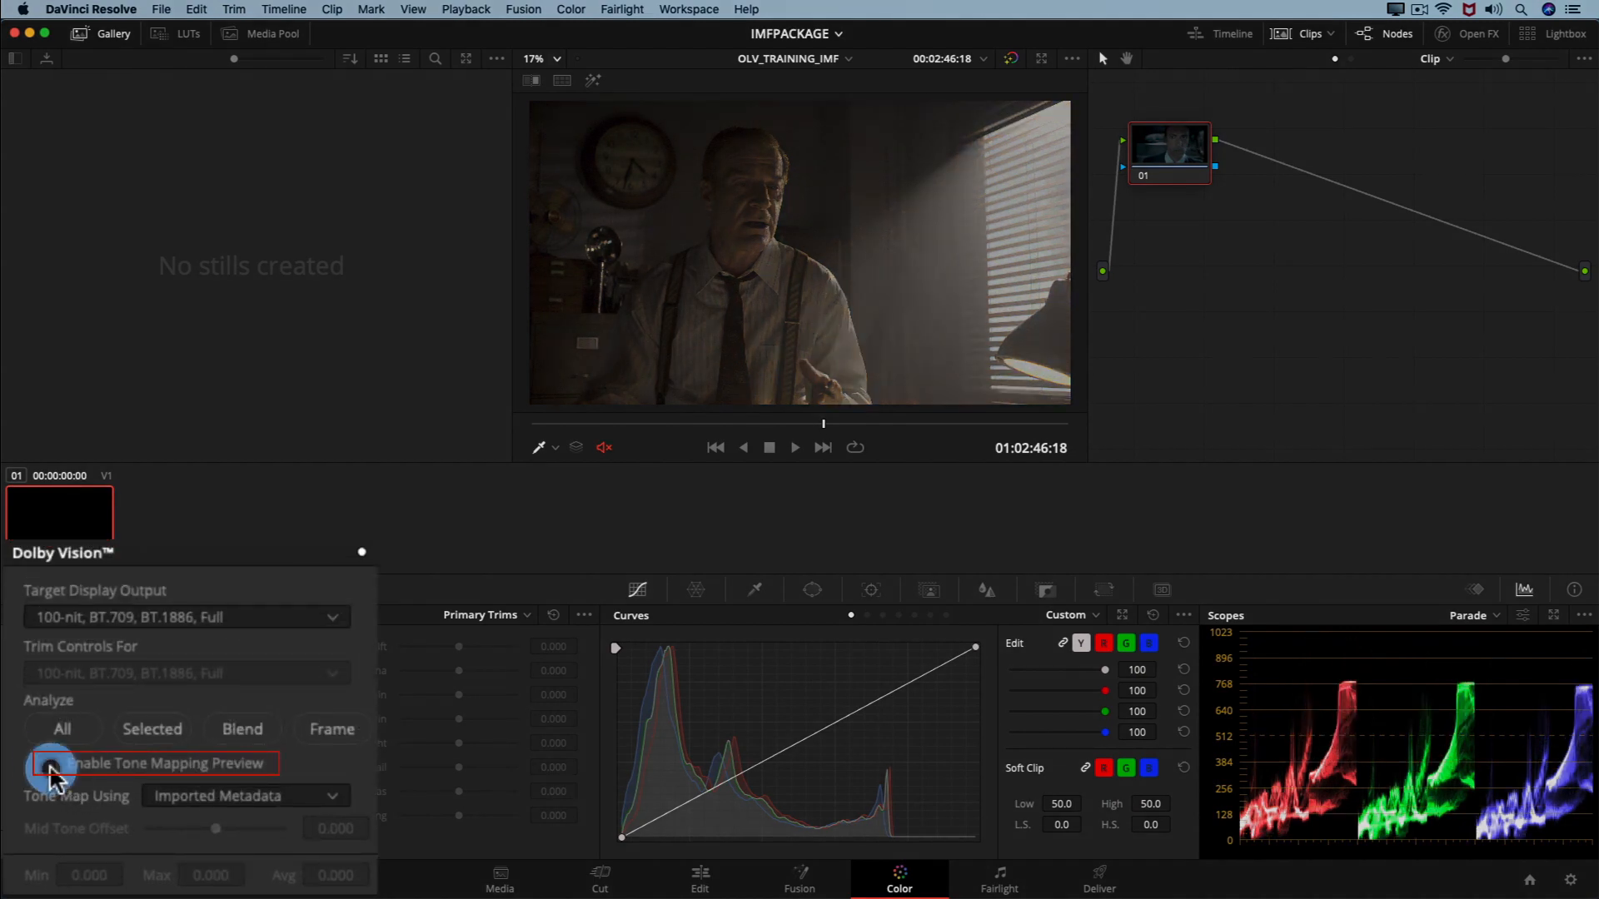
left_click(49, 765)
left_click(48, 764)
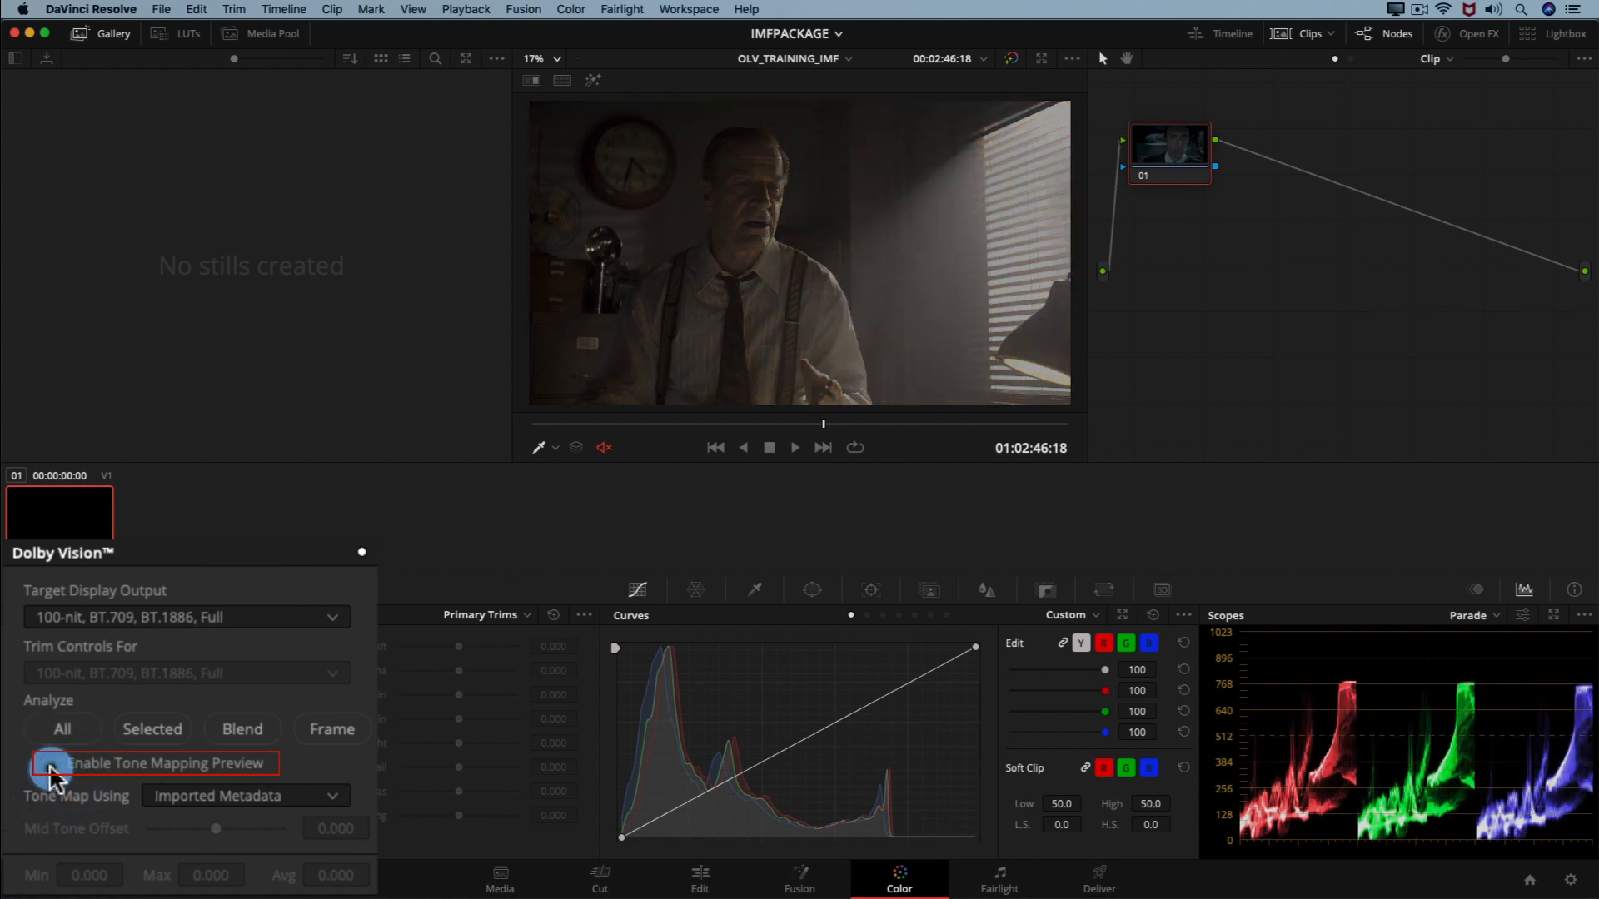
left_click(48, 764)
Set tone mapping to use Imported Metadata and check it on the rear-view mirror and desert road shots
left_click(327, 801)
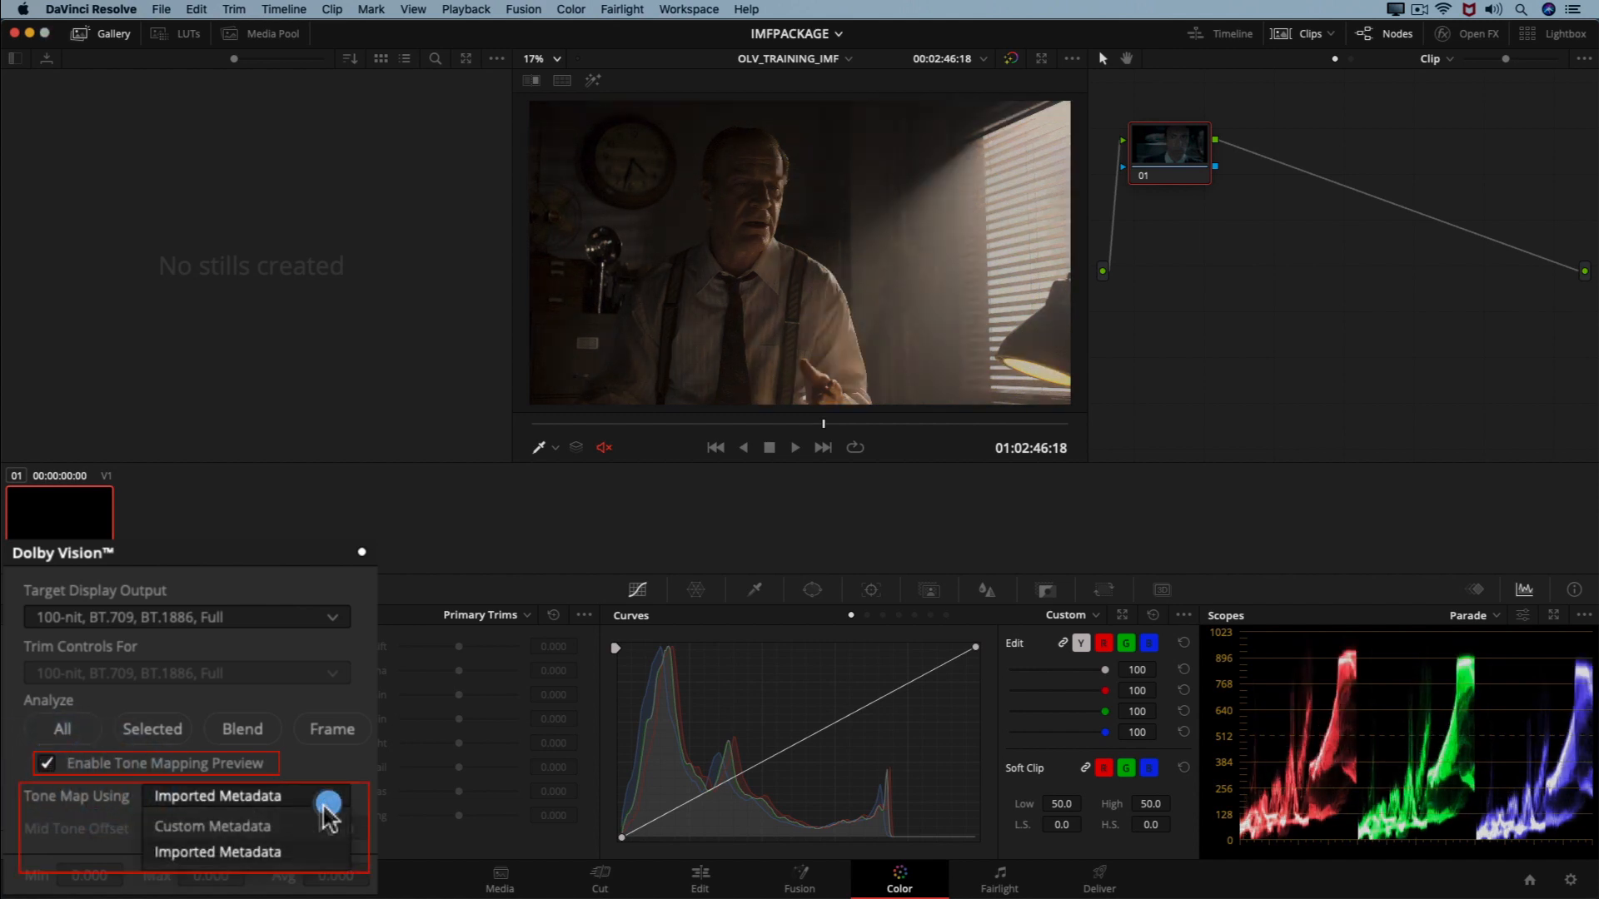
left_click(268, 857)
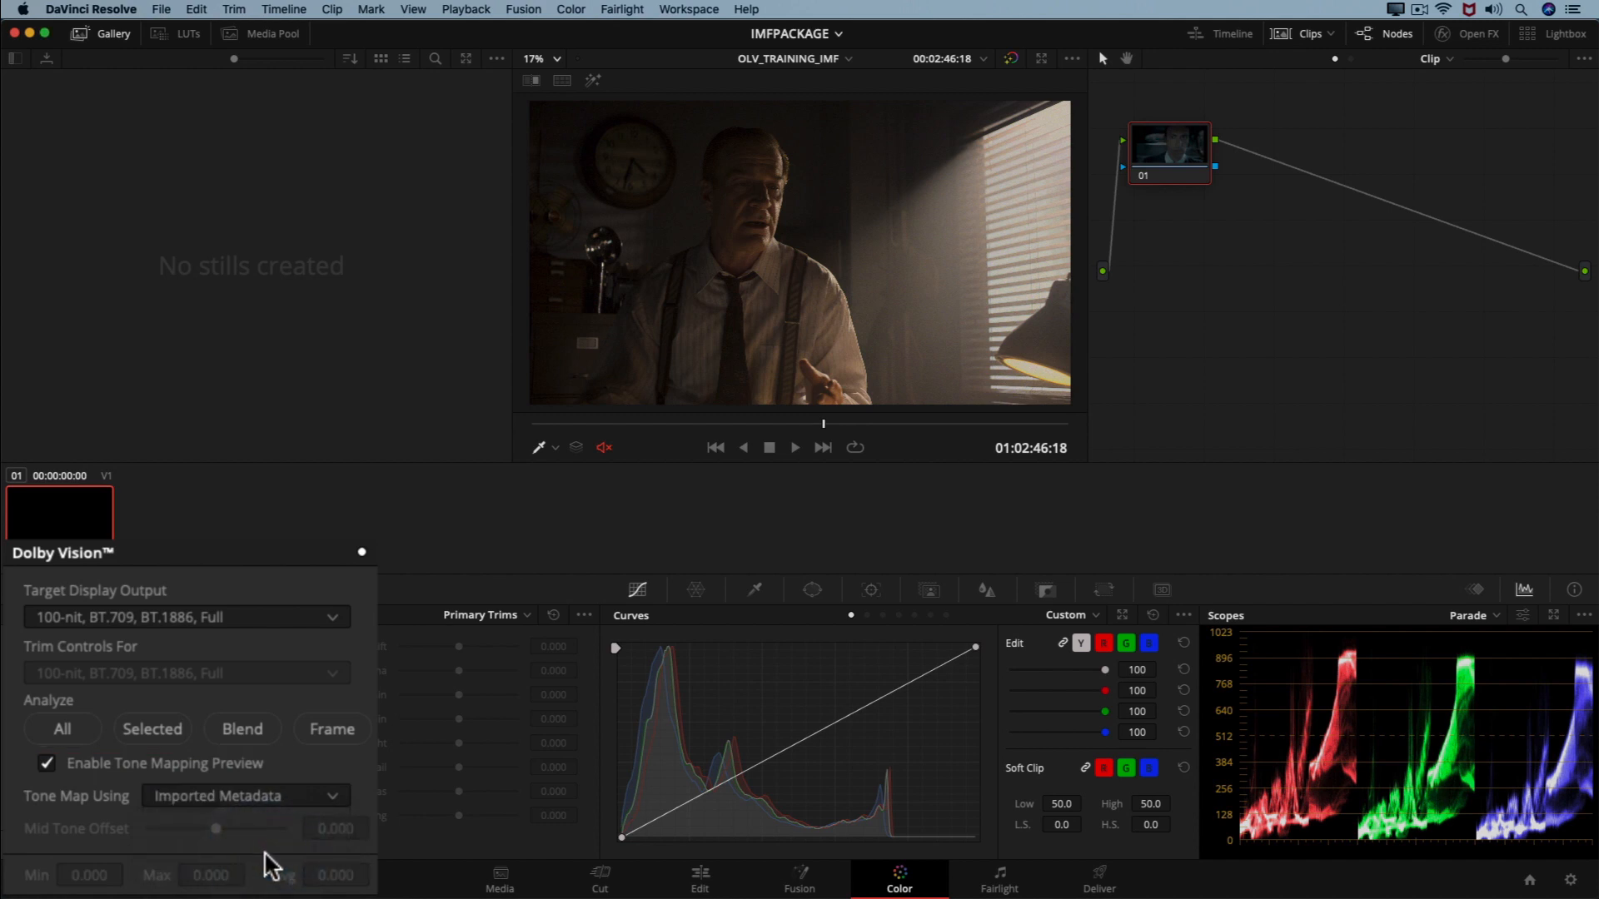
left_click_drag(825, 423, 990, 430)
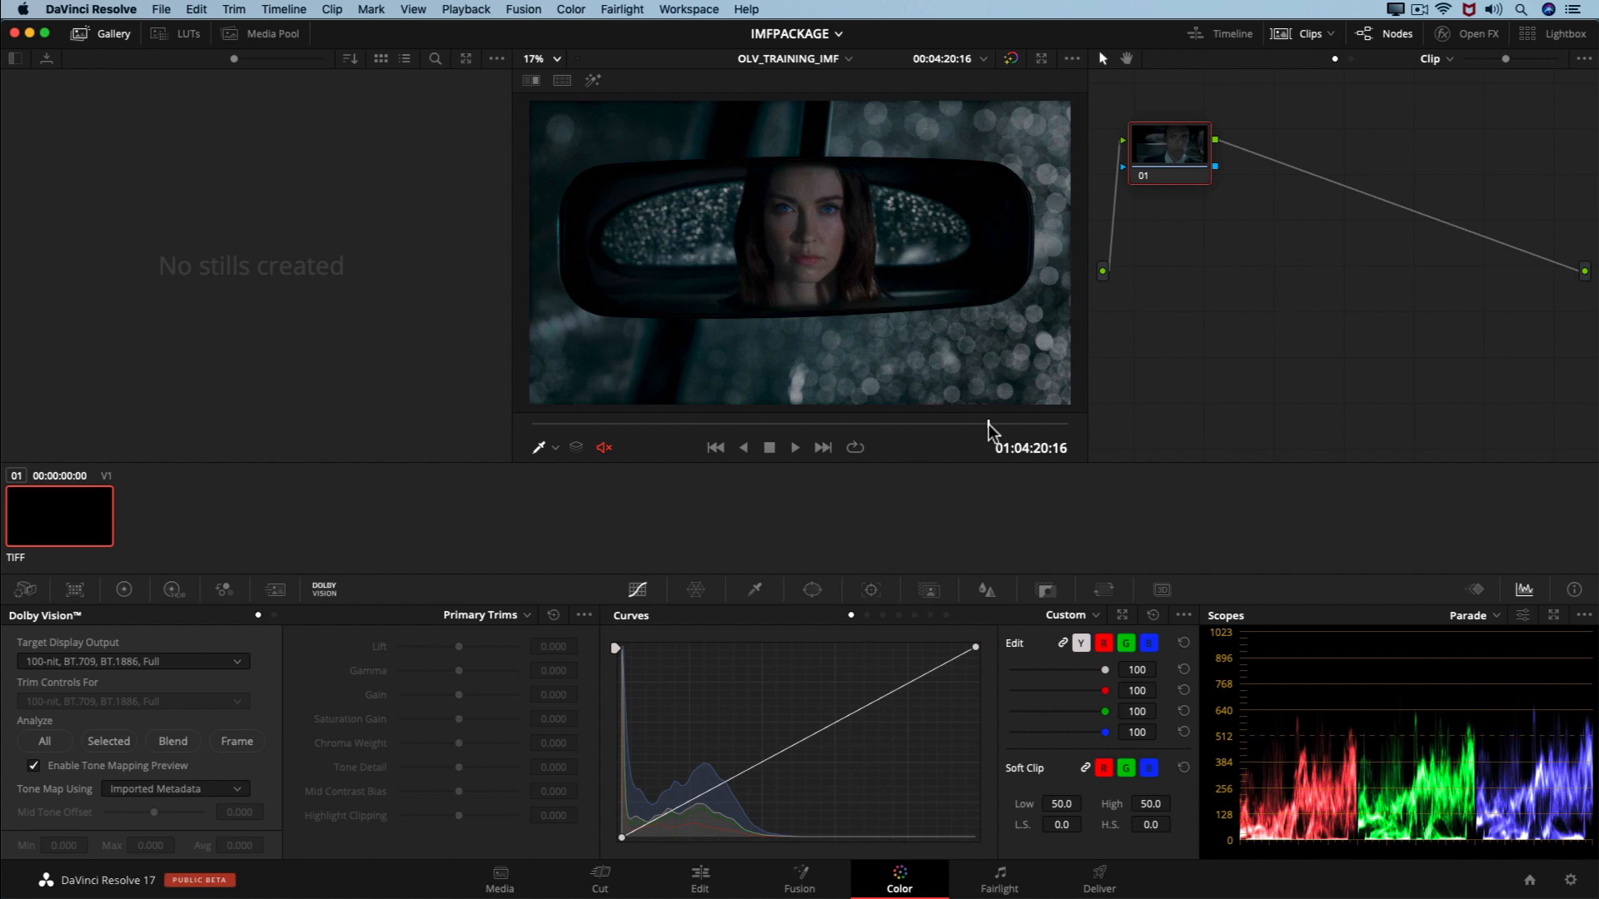
left_click_drag(990, 430, 899, 432)
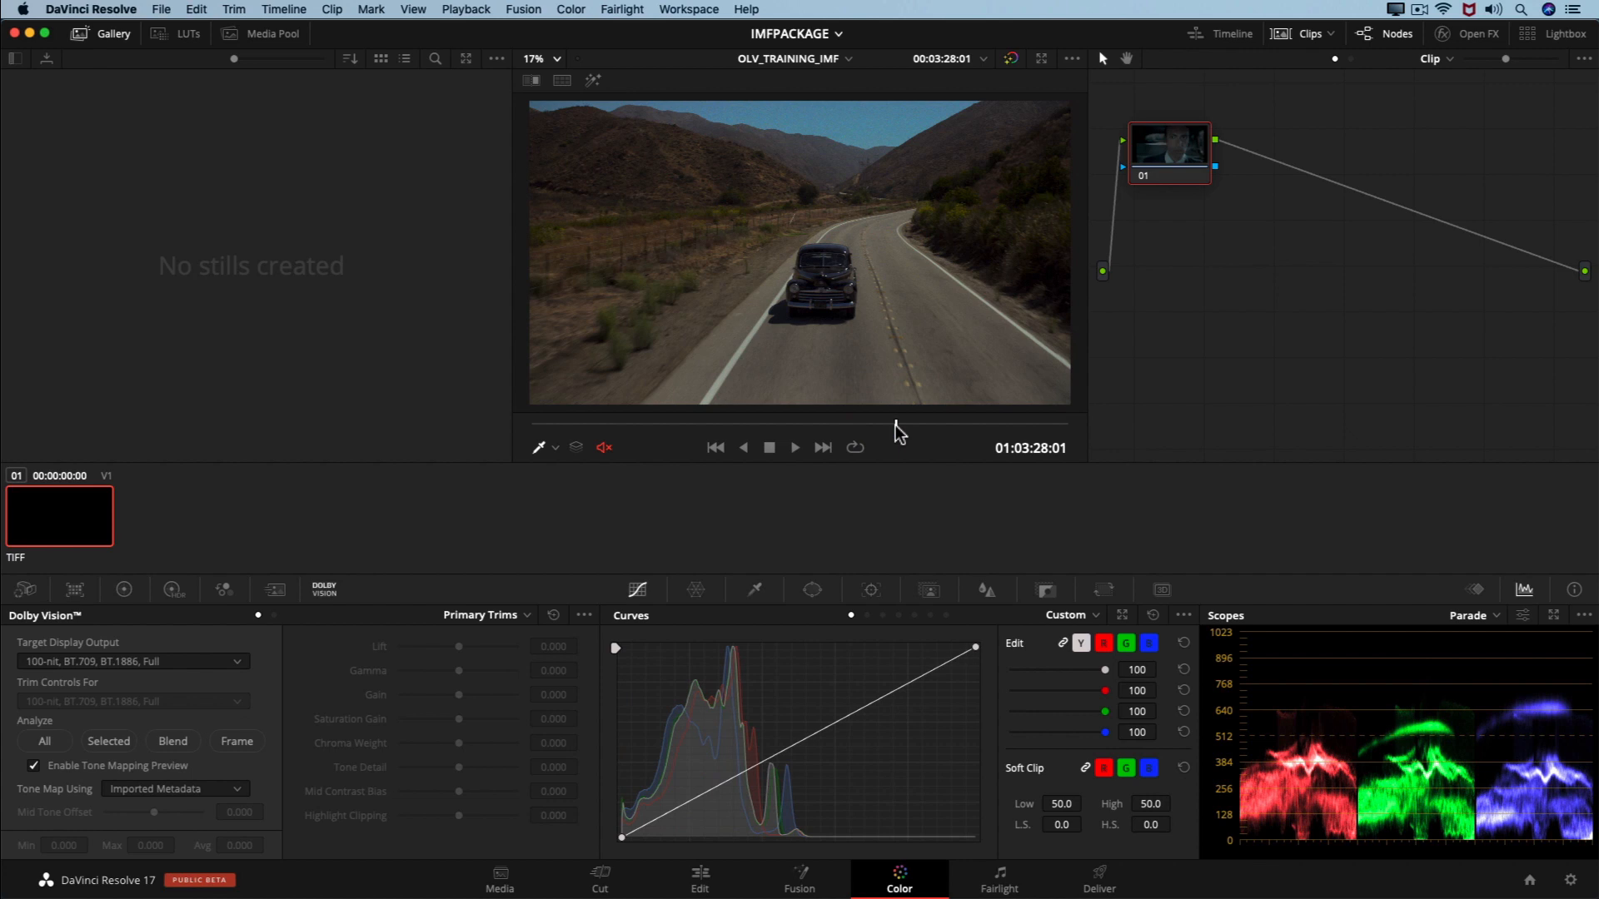
Choose the Netflix variant of the IMF render preset for delivery and show its video settings
left_click(1099, 875)
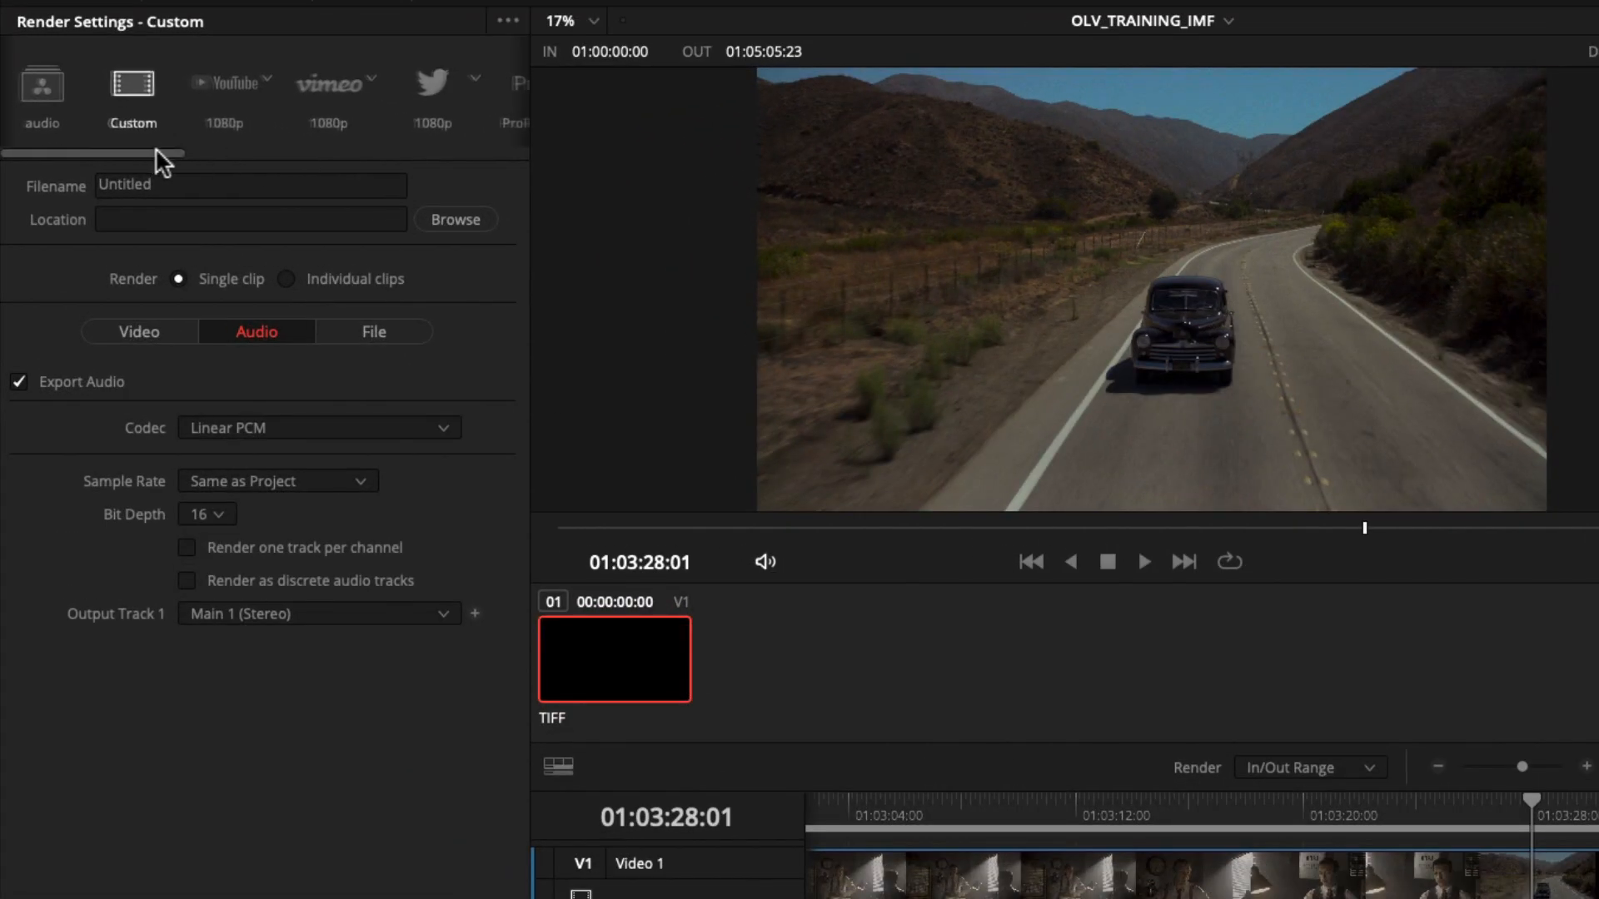
left_click_drag(156, 151, 348, 152)
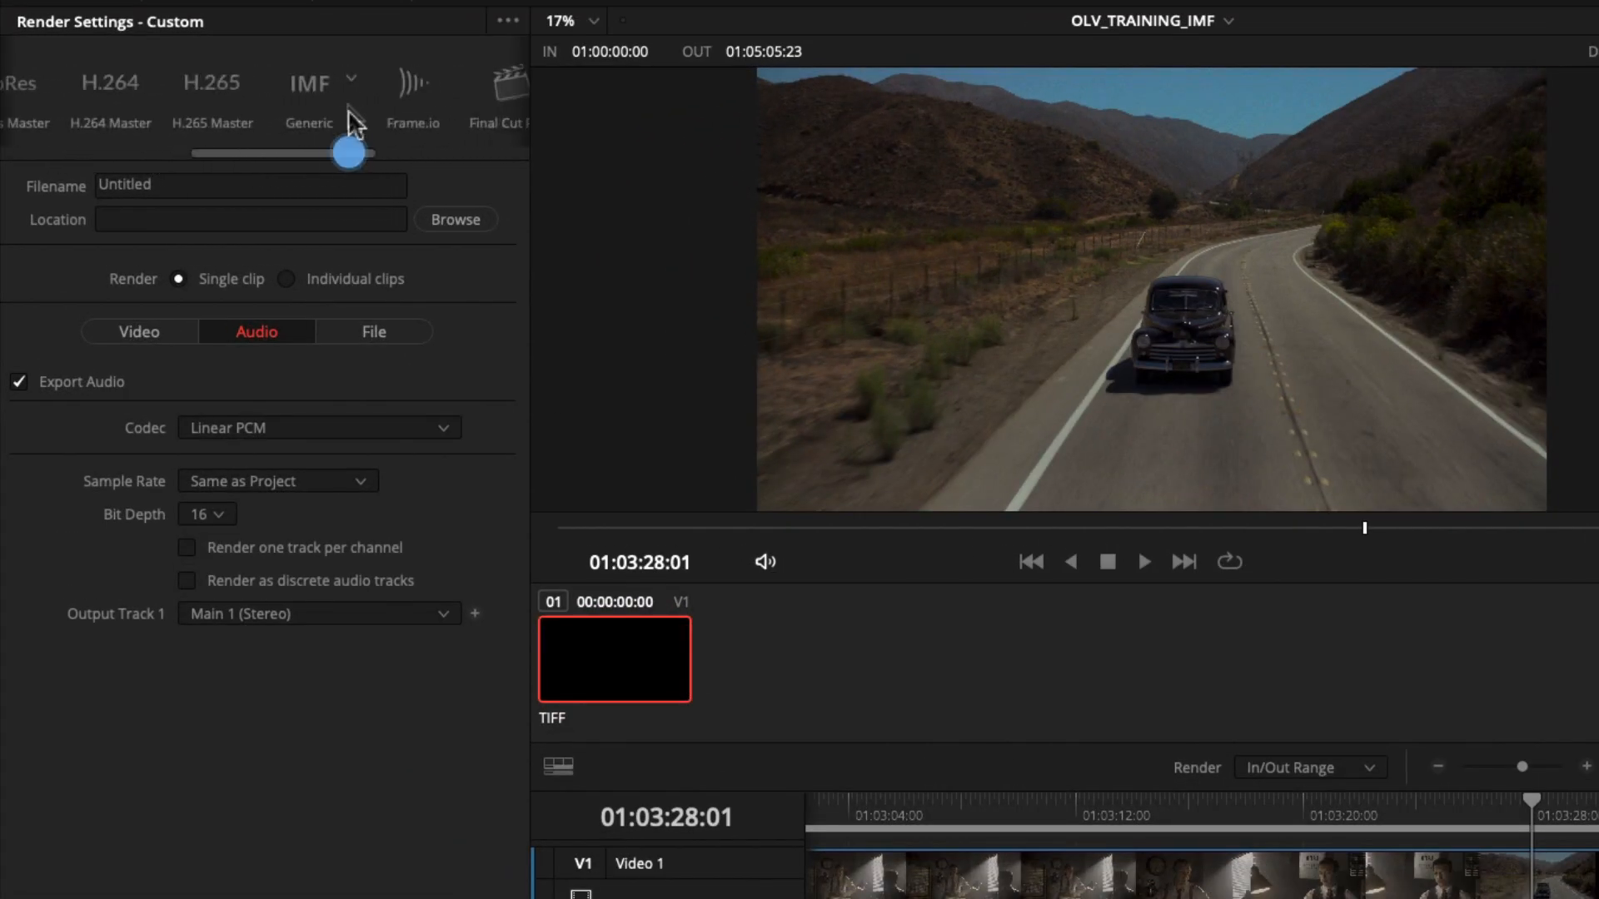
left_click(350, 79)
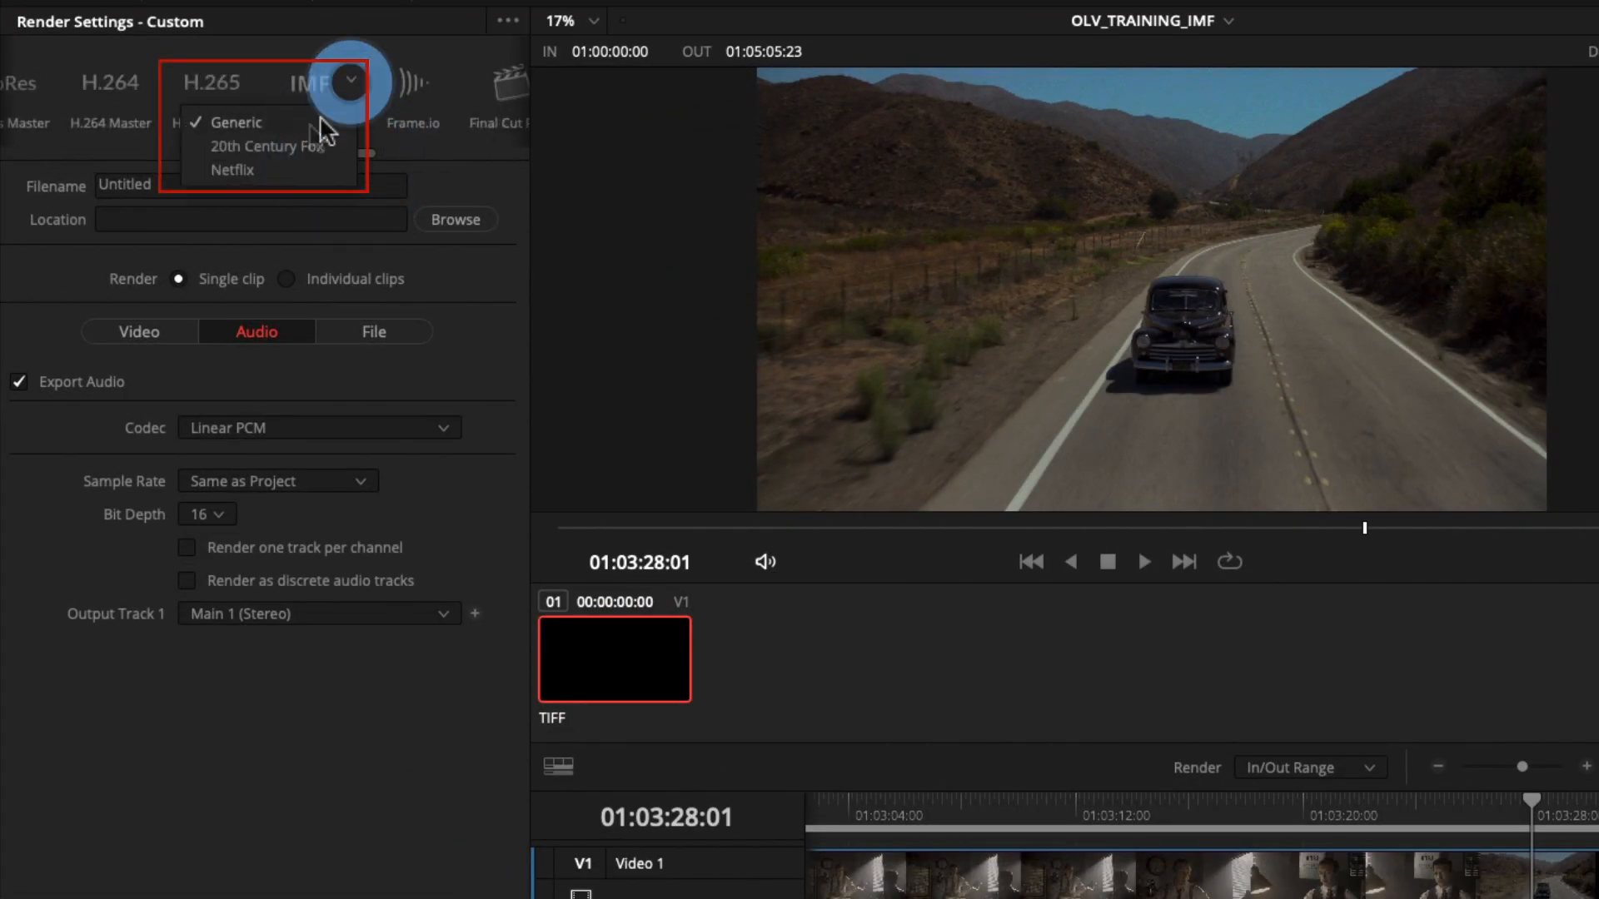
left_click(269, 165)
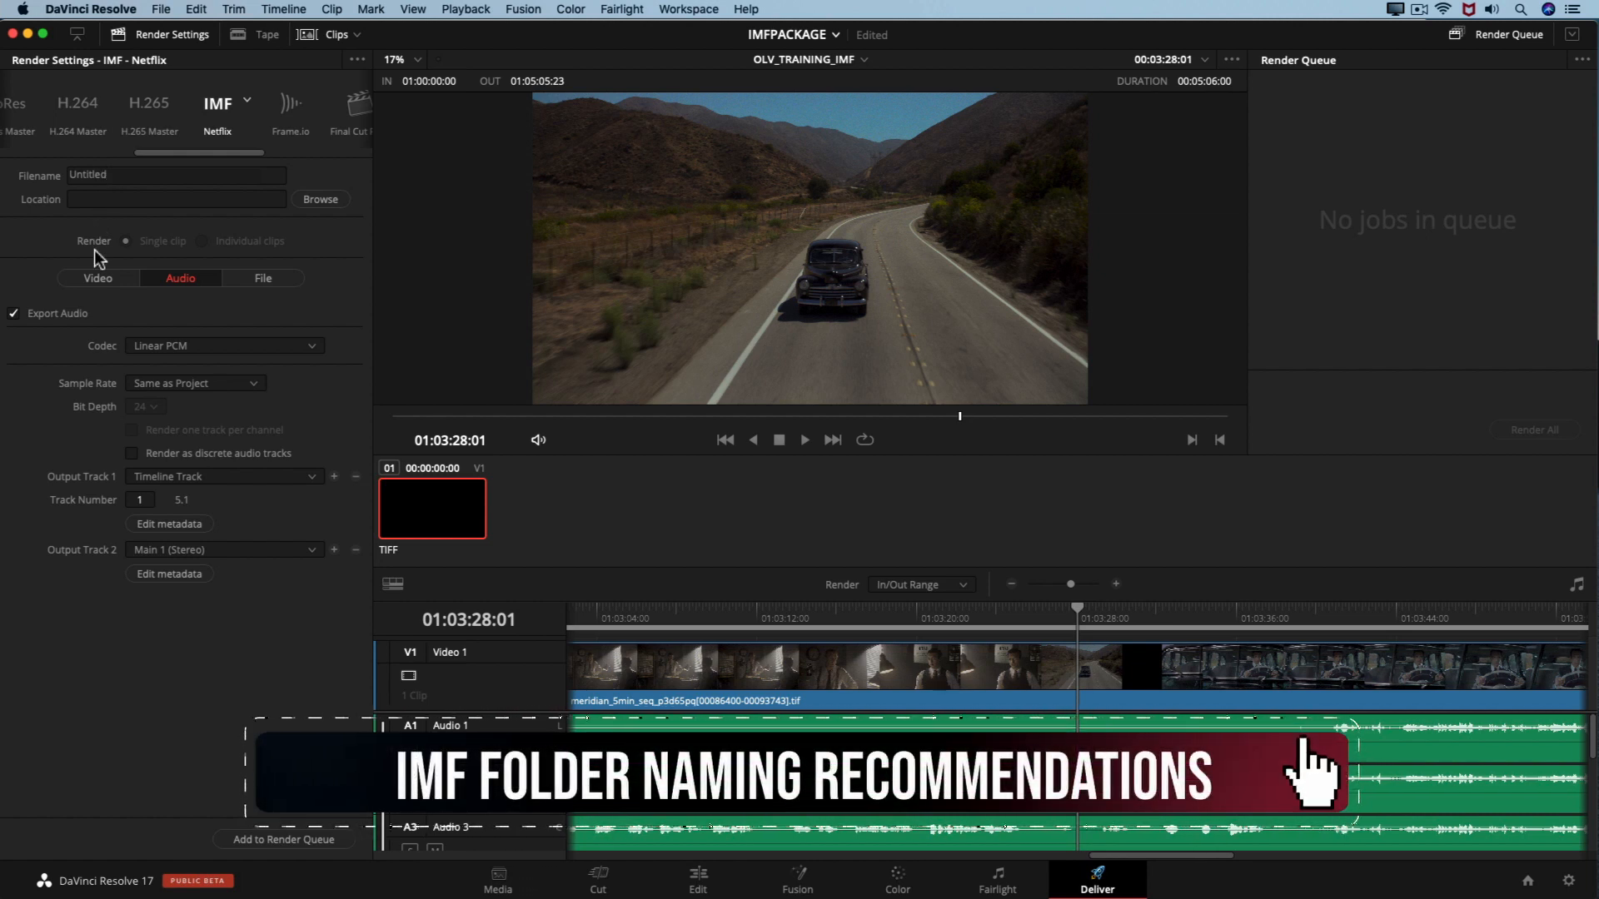
left_click(97, 278)
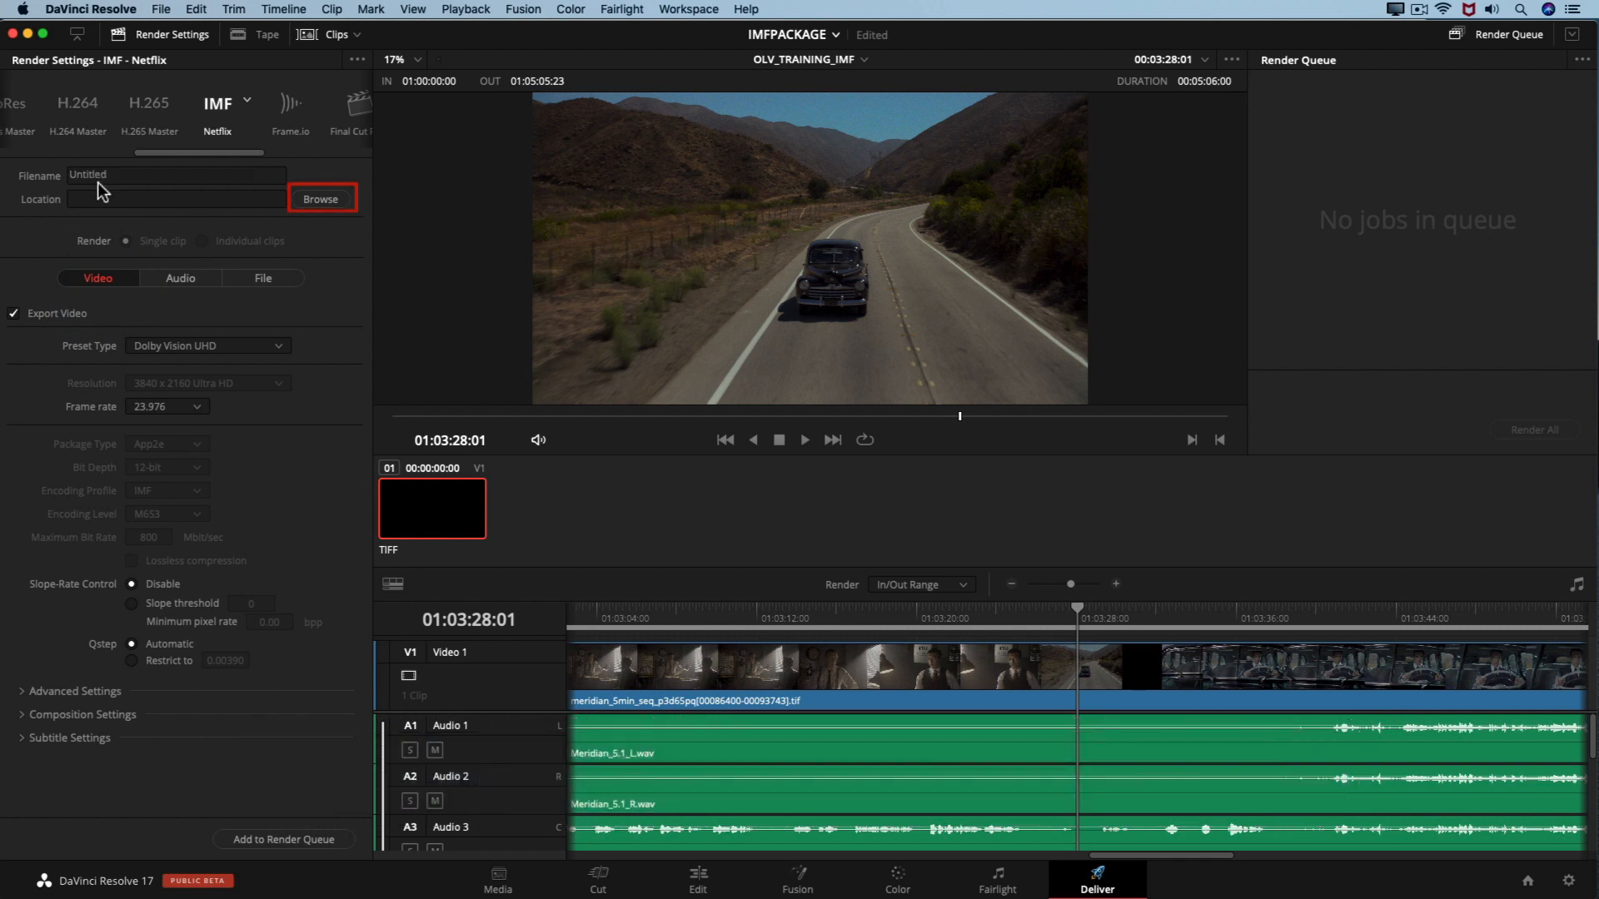
Set the render location to the IMF EXPORT folder inside NETFLIX FOOTAGE/IMF PACKAGE on the external drive
left_click(332, 207)
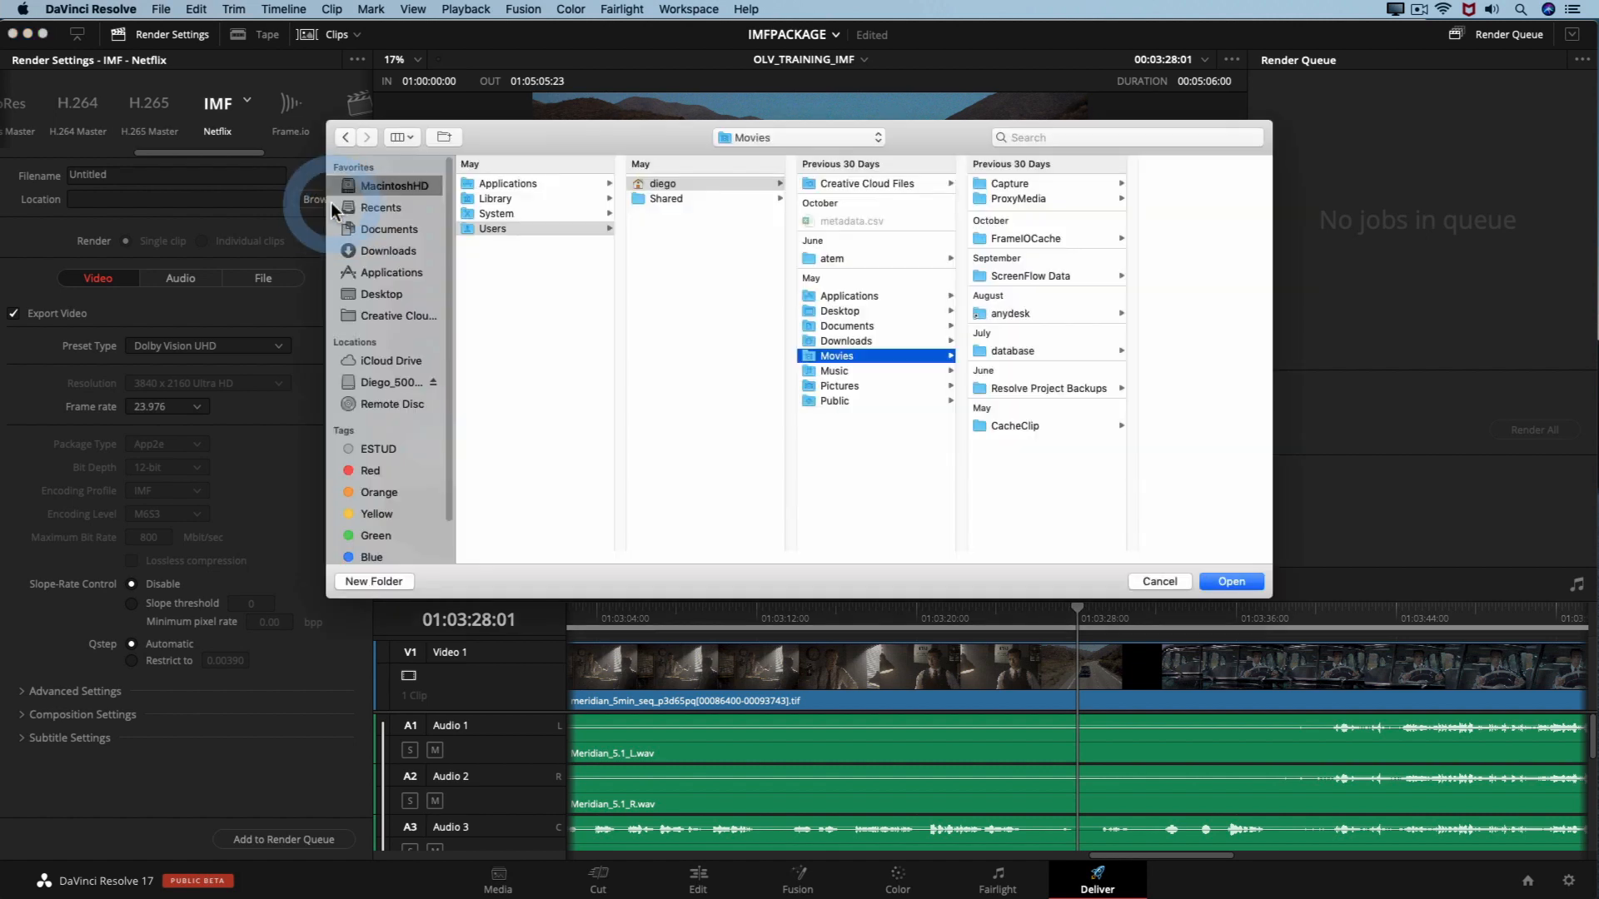
left_click(392, 382)
left_click(524, 221)
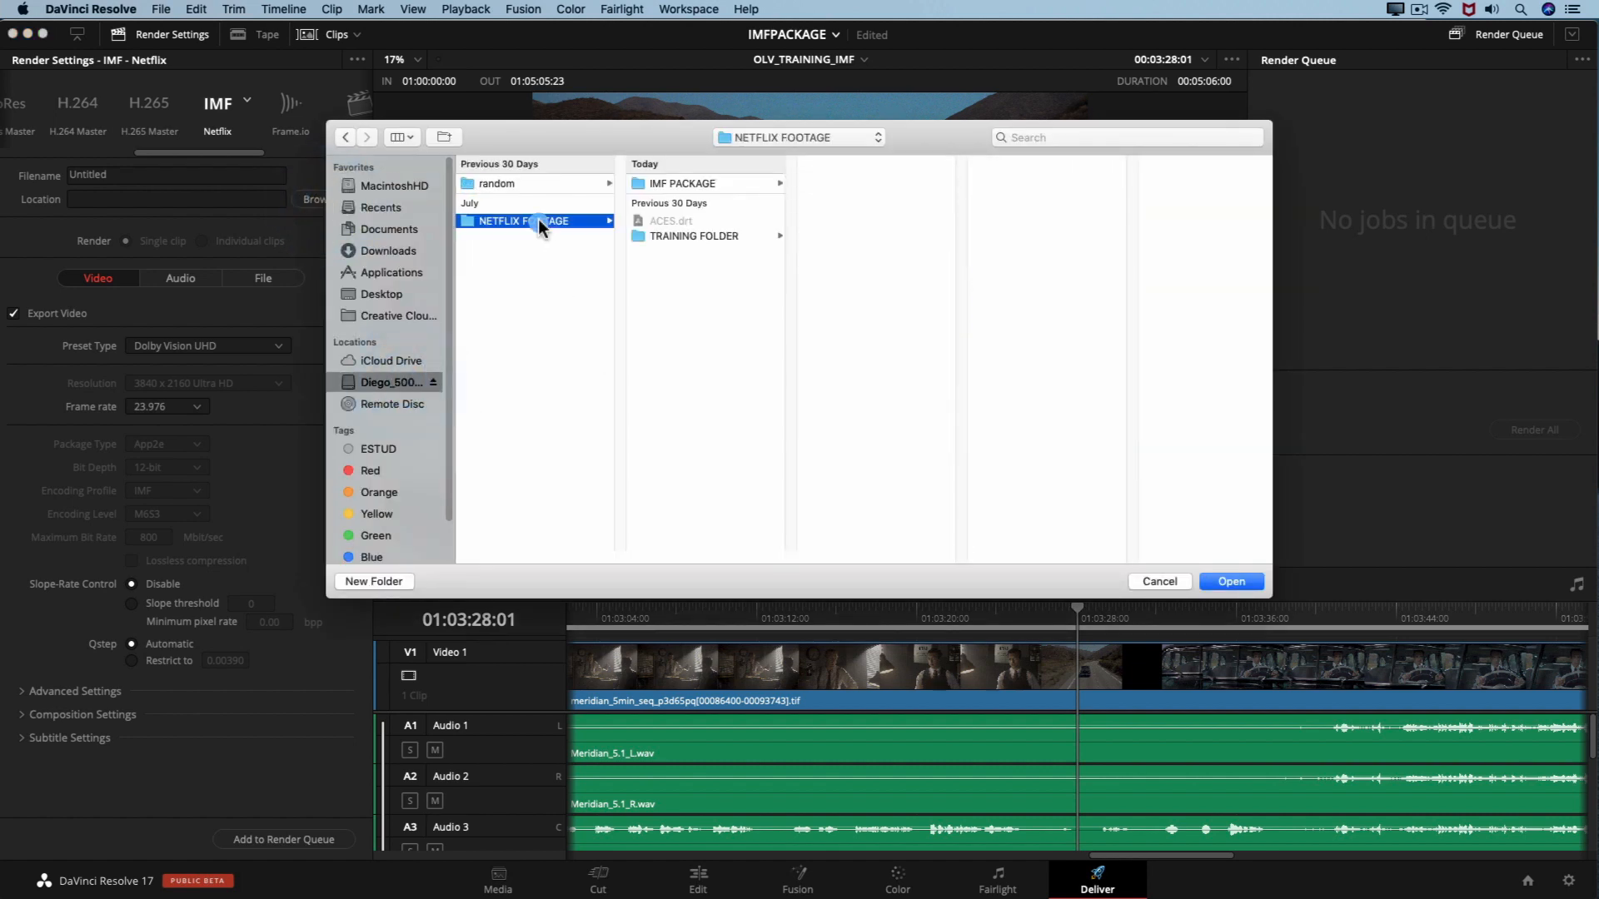
left_click(679, 182)
left_click(870, 213)
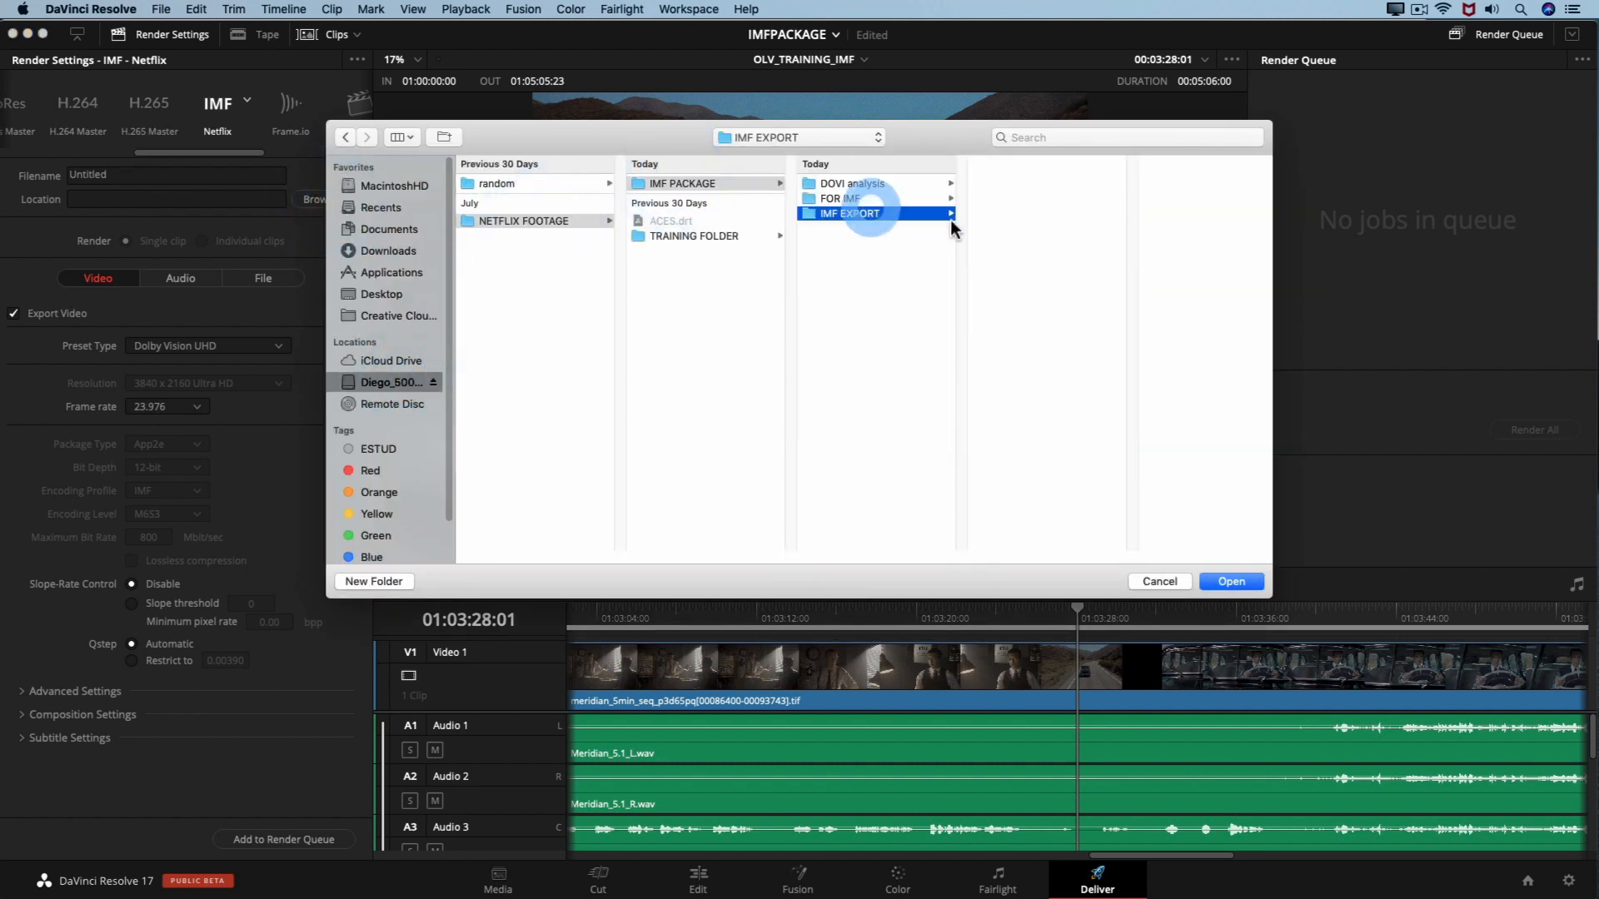
left_click(1231, 581)
Set the render filename to Trainingvideos_s01e106_OLV_20201012_CPLID, check its parts and return to the video settings
left_click(150, 173)
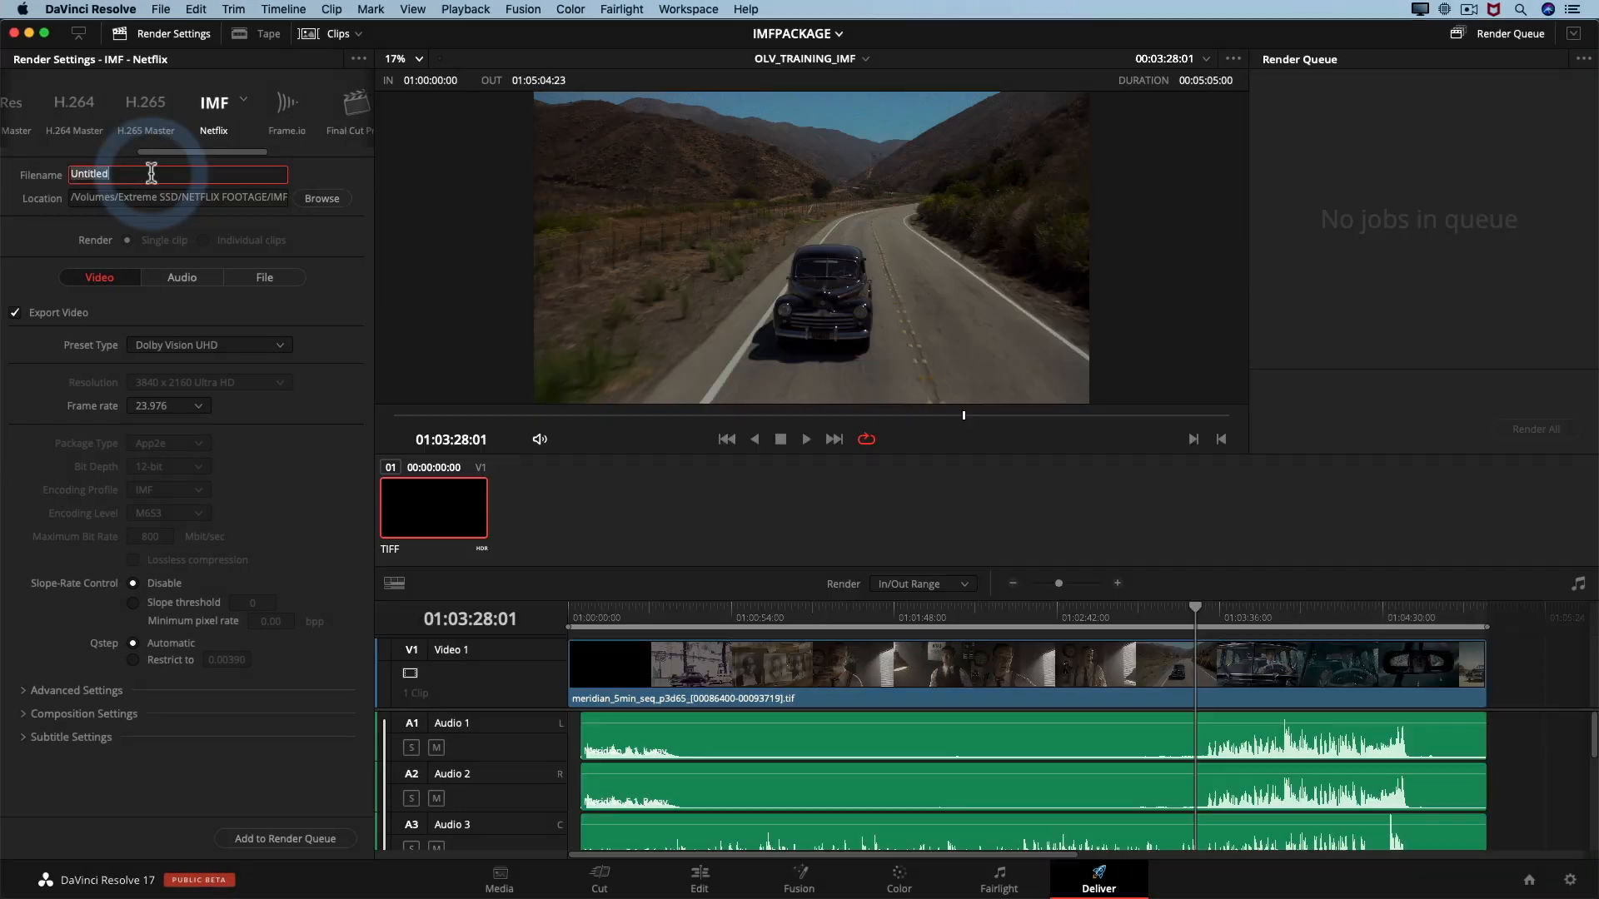
type("Trainingvideos_s01e106_OLV_20201012_CPLID")
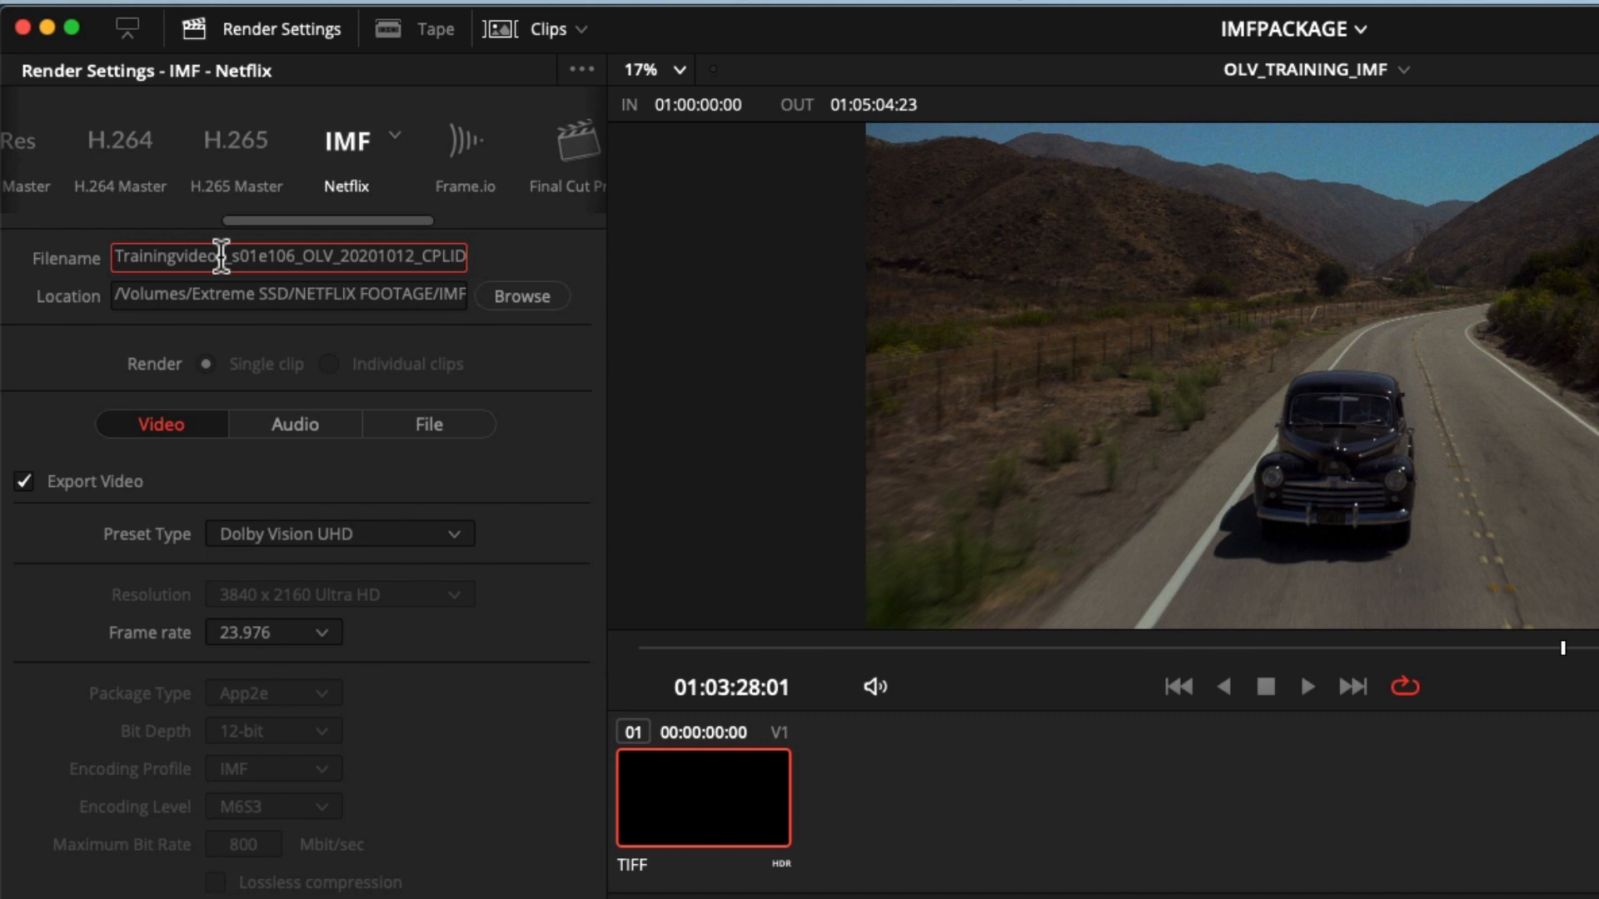
left_click_drag(221, 256, 86, 257)
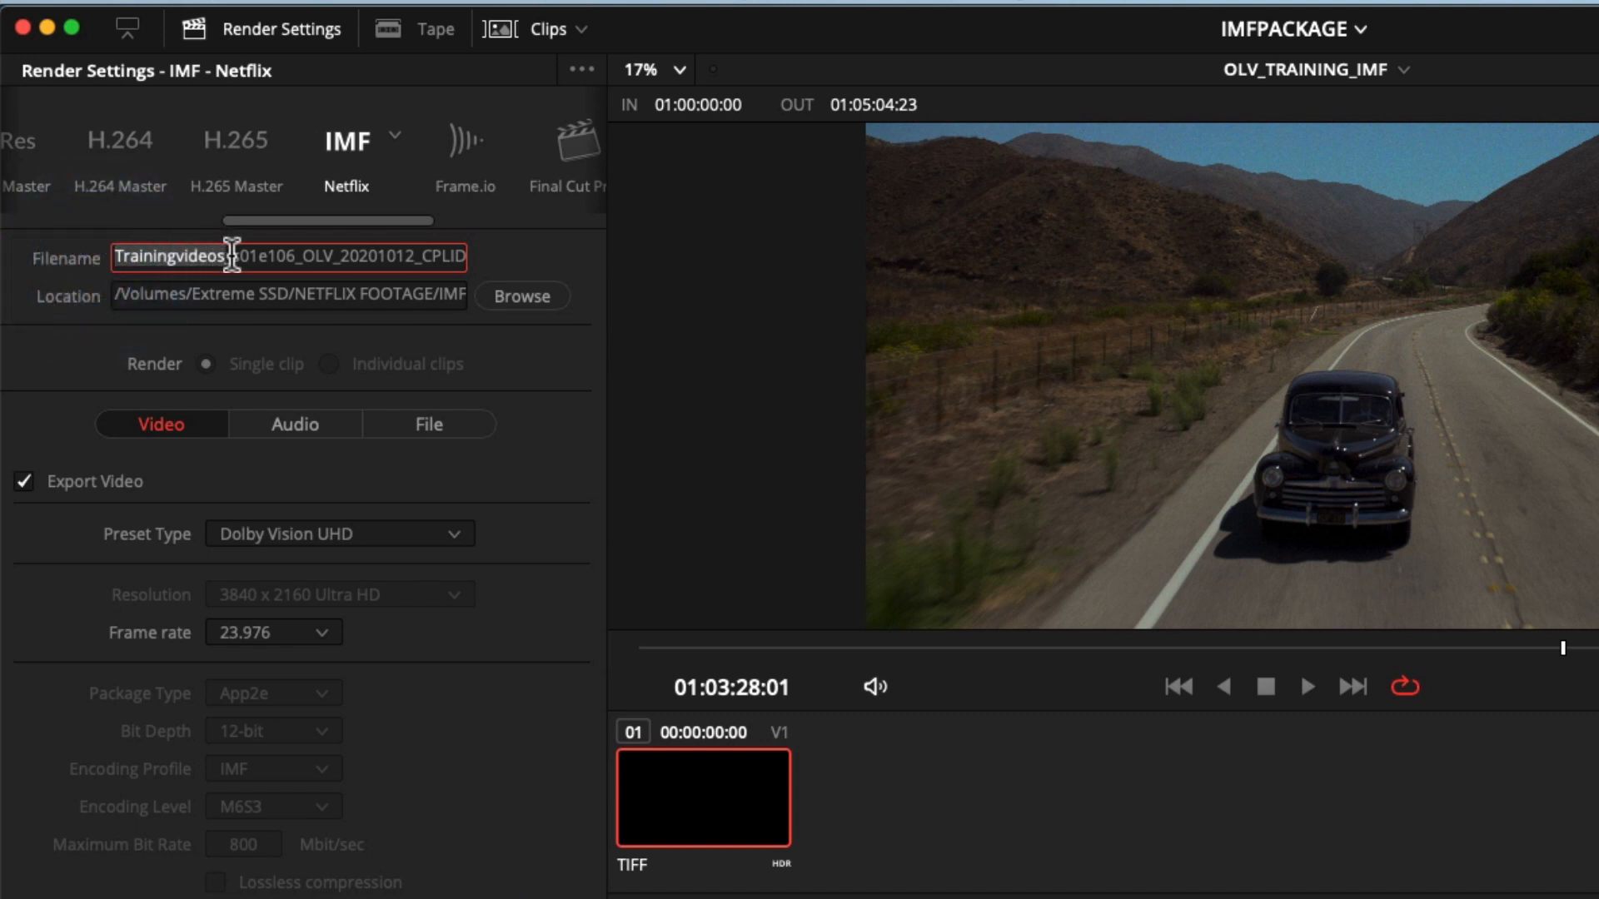
left_click_drag(231, 255, 483, 256)
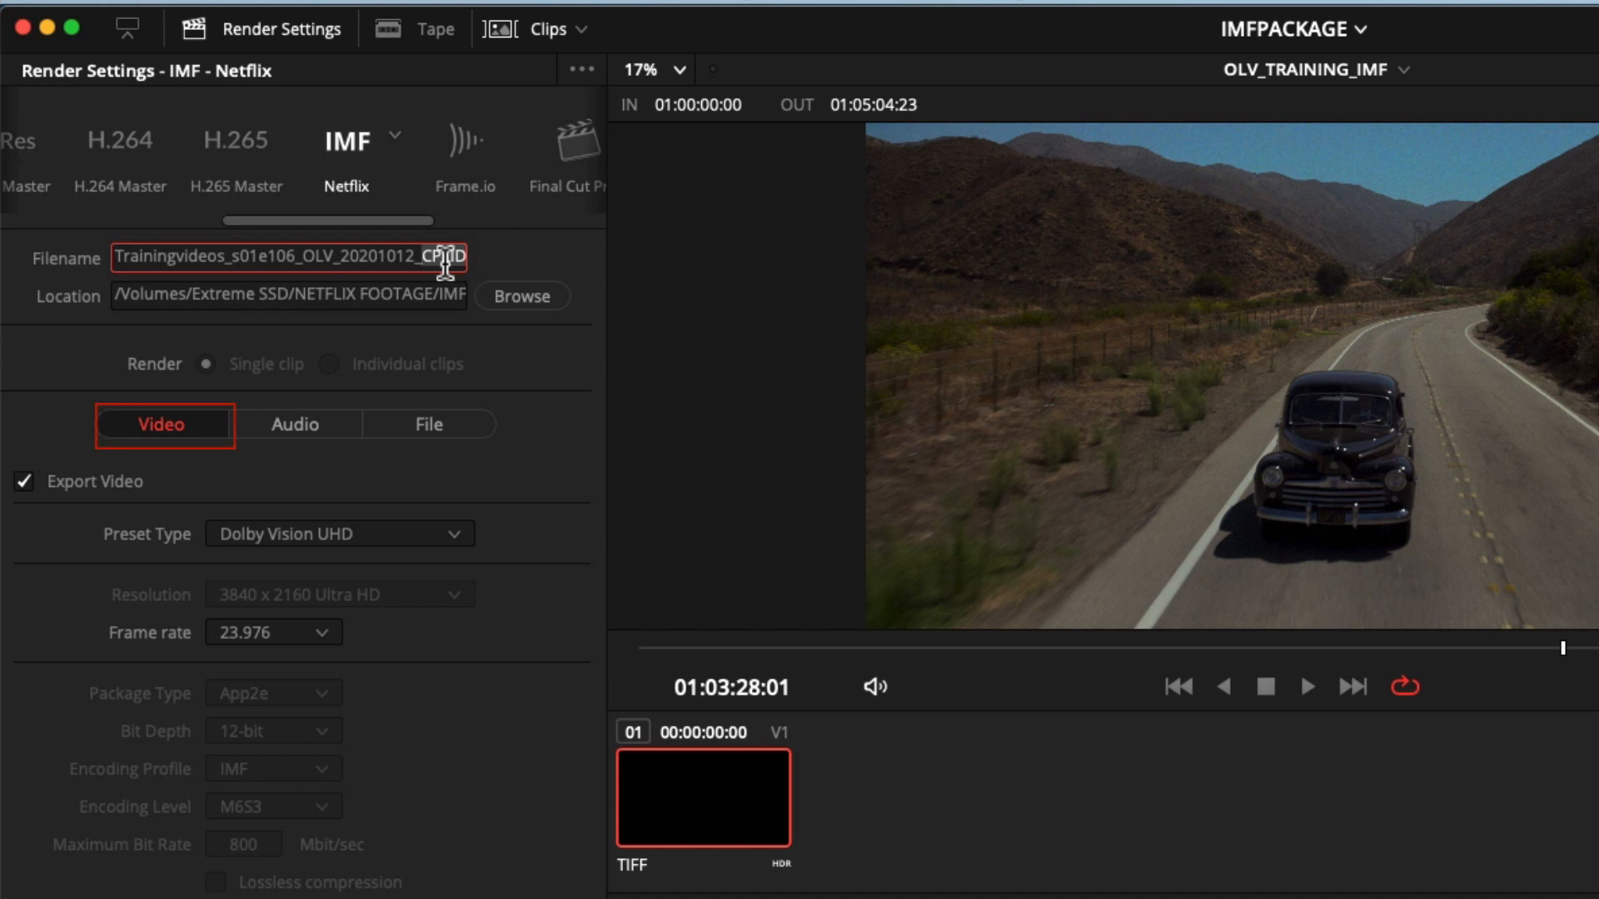
left_click(175, 432)
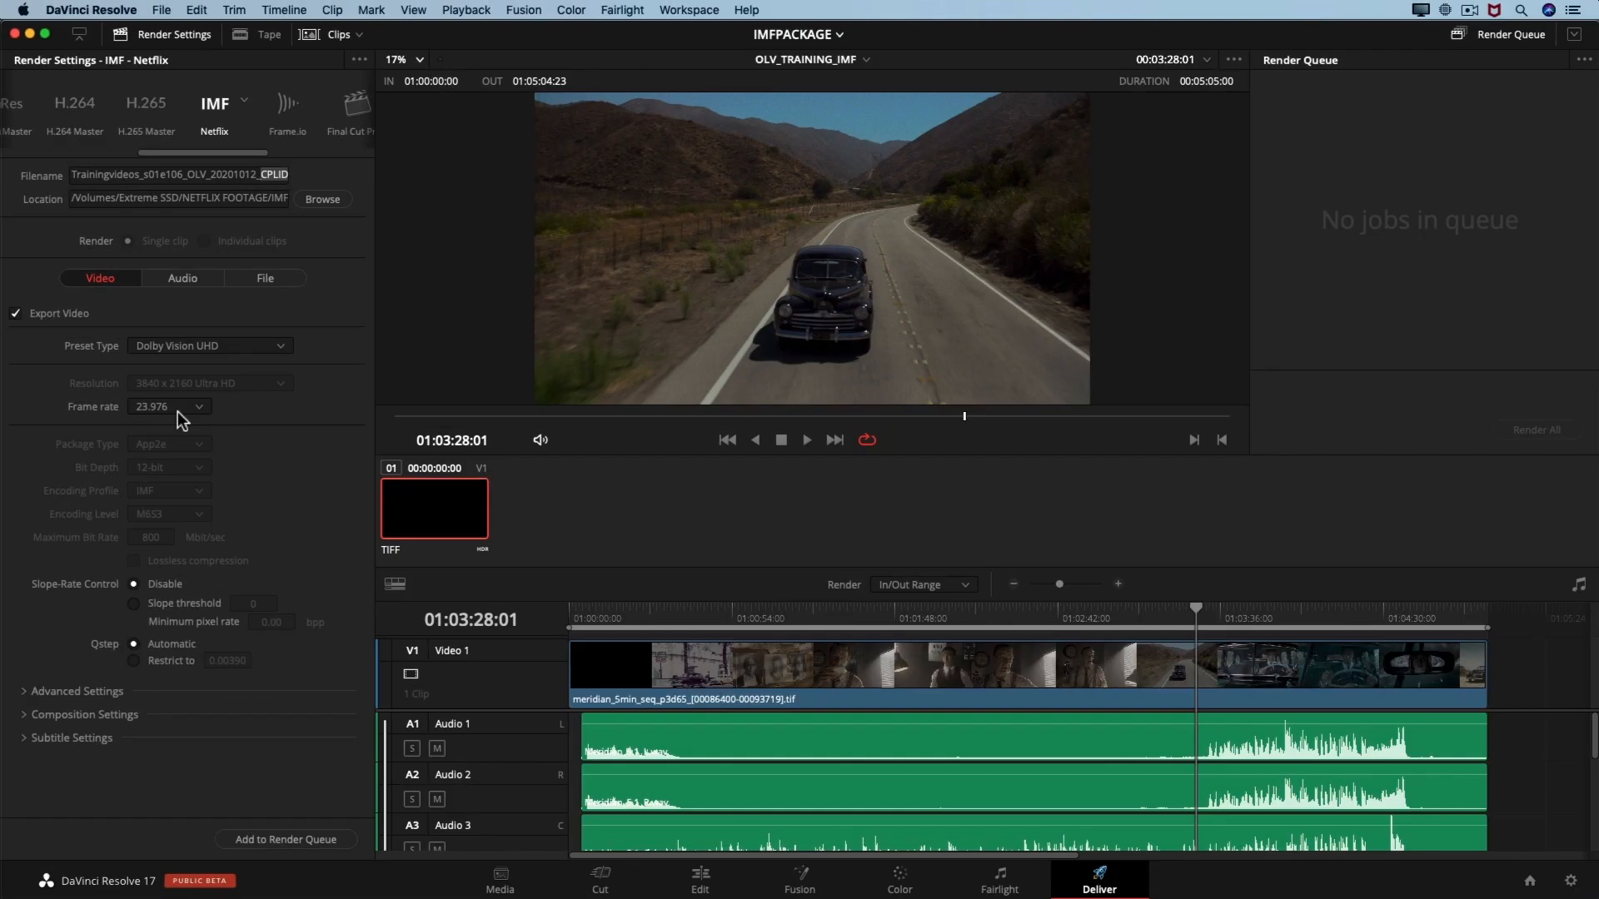
Expand the advanced and composition settings of the IMF render and set the content kind to EPS - Episode
left_click(25, 693)
scroll(67, 649, "down", 5)
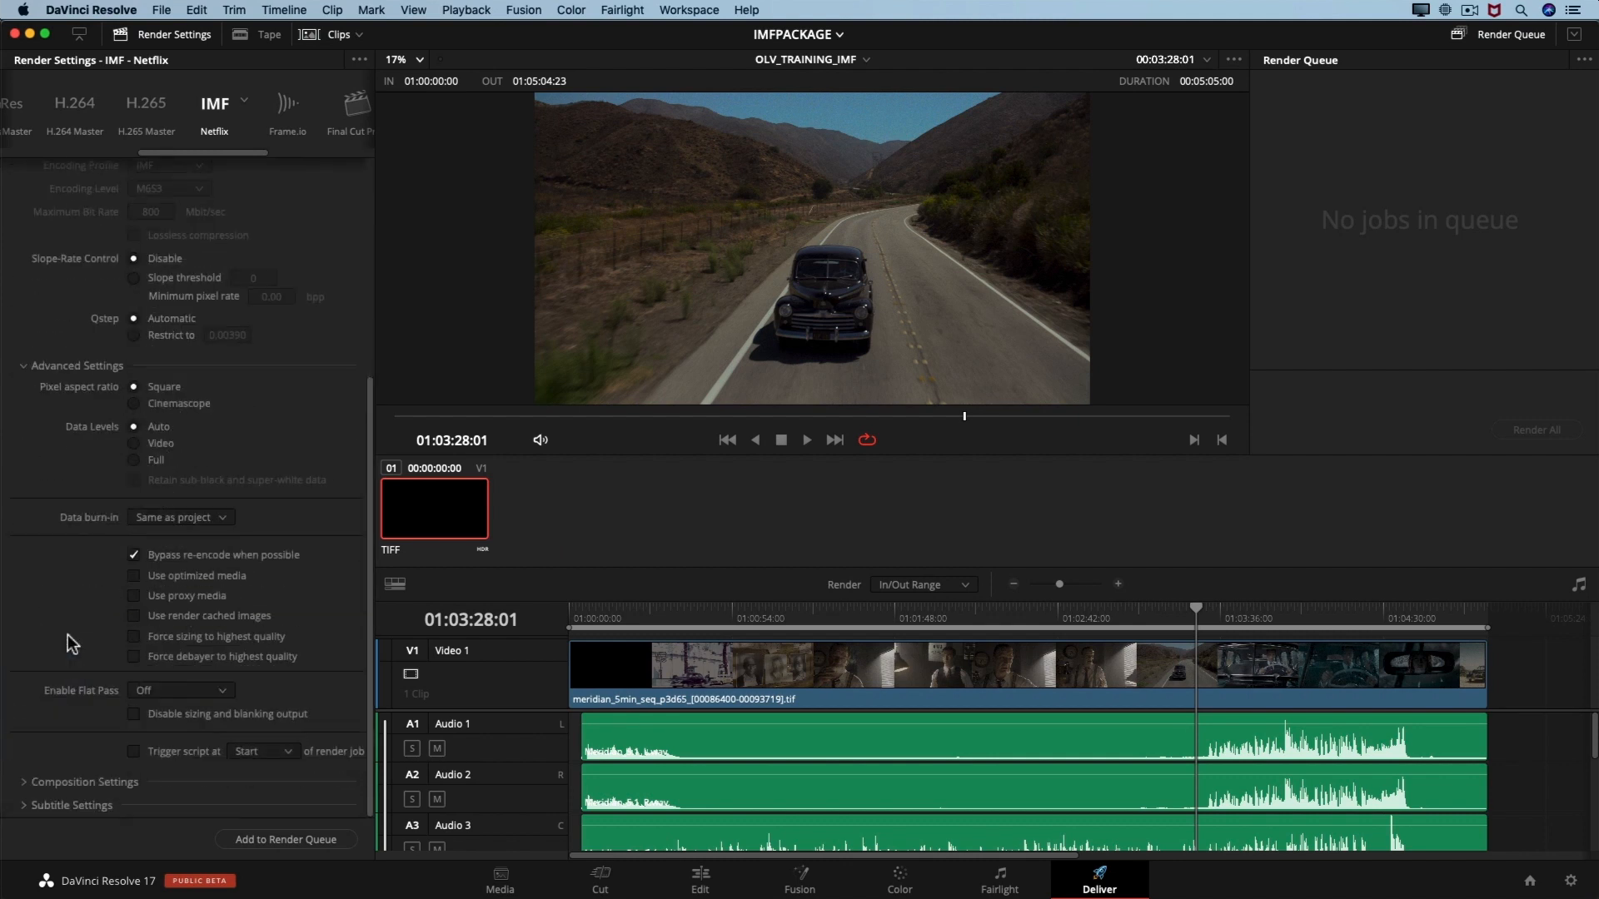
left_click(27, 781)
scroll(75, 686, "down", 3)
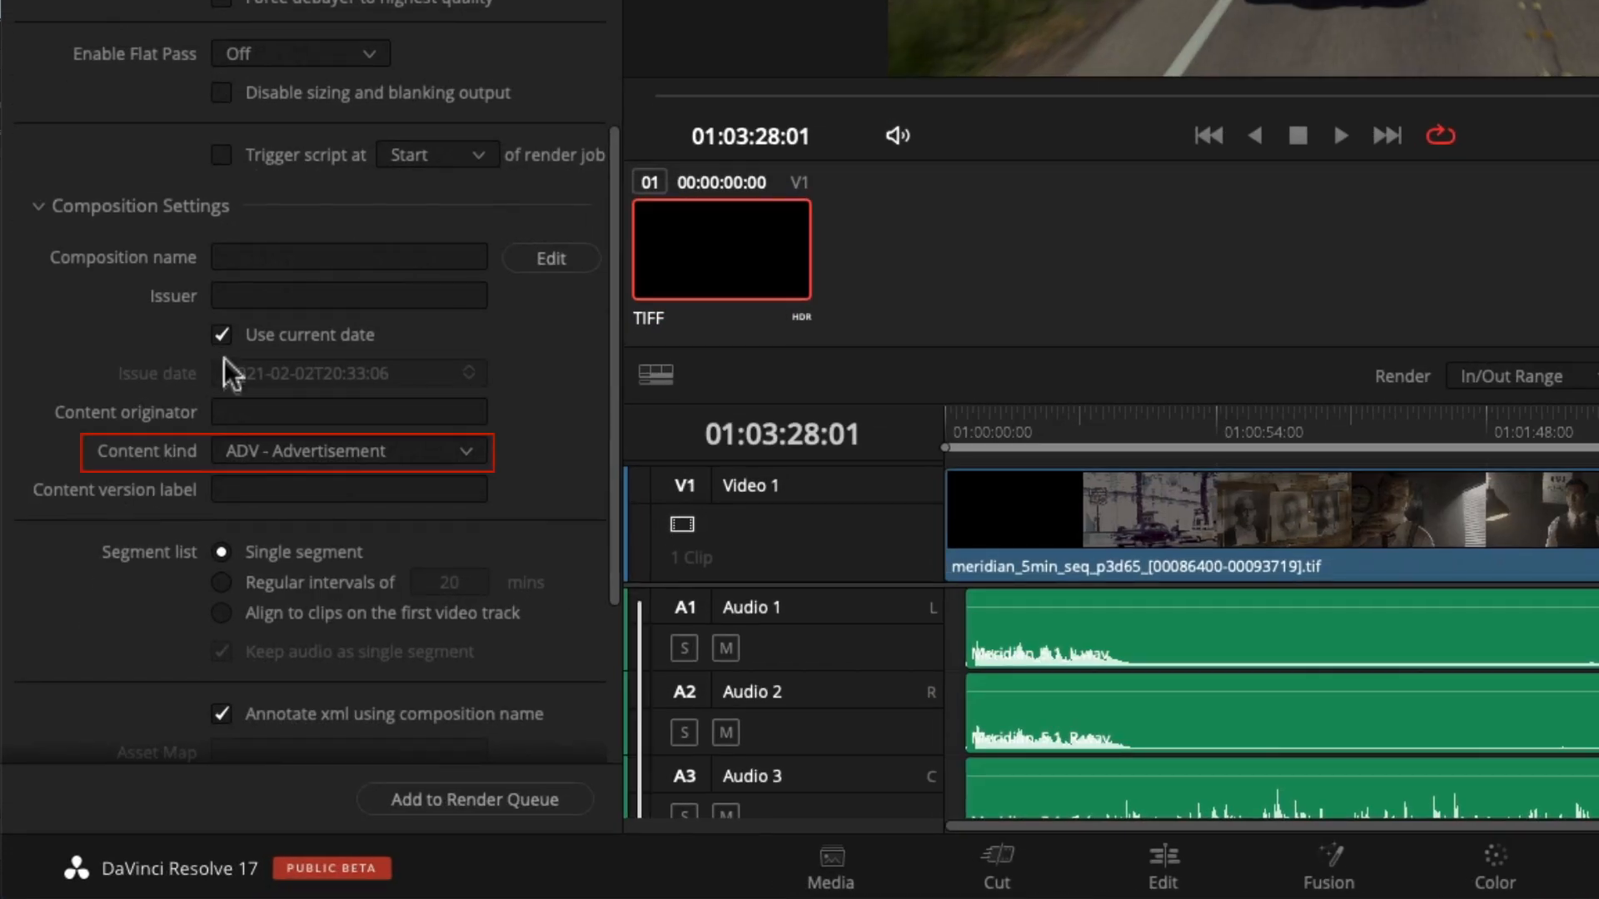
left_click(465, 451)
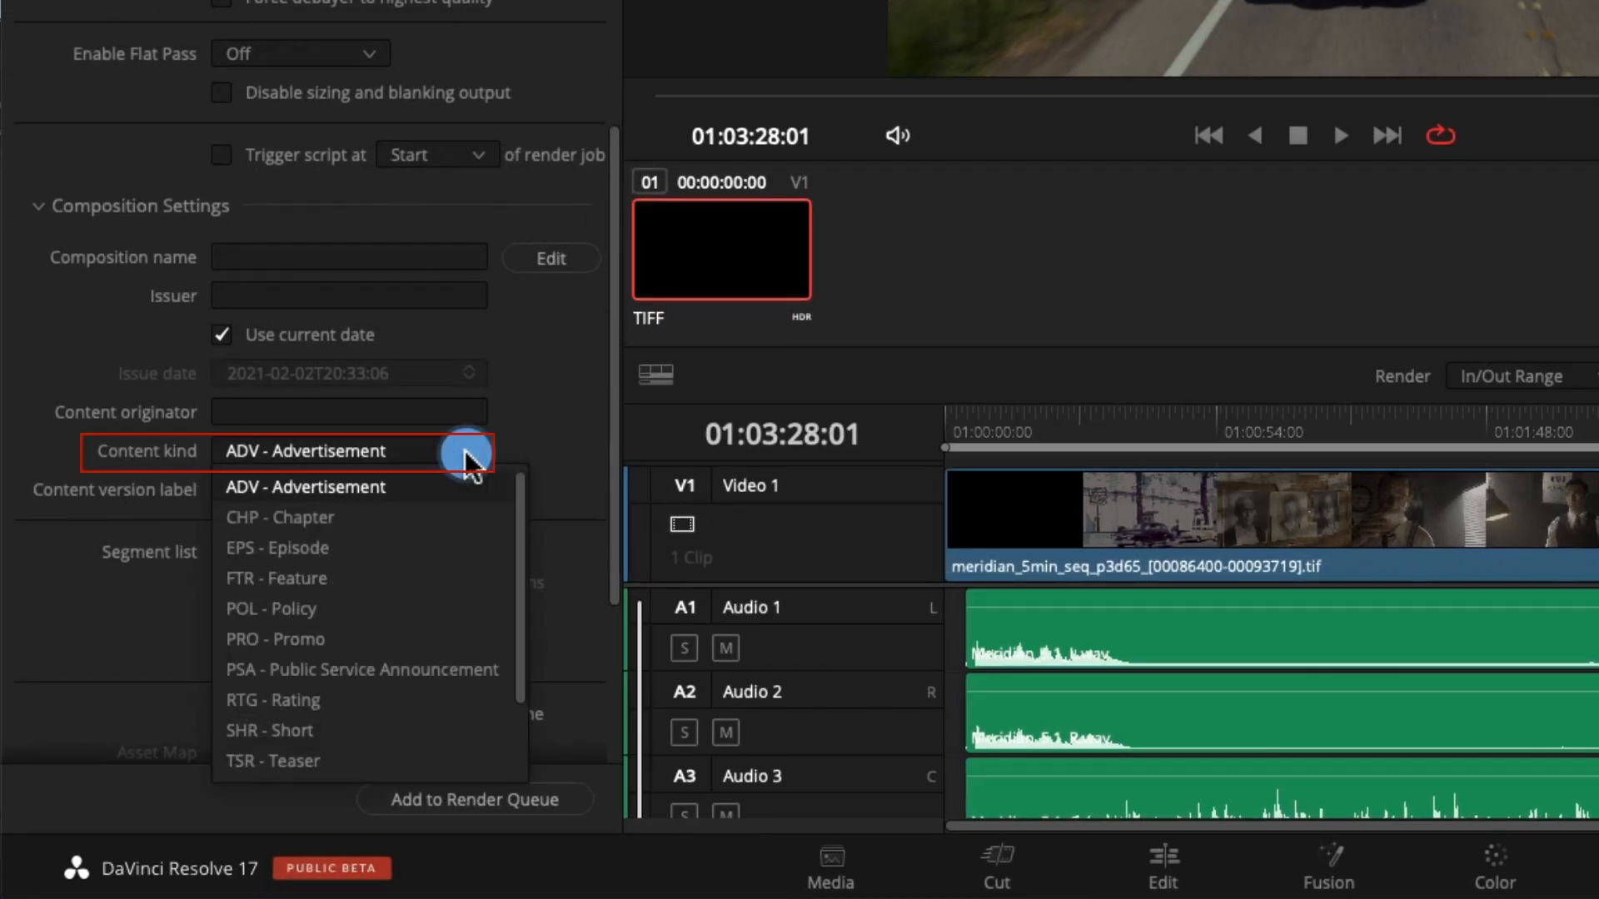
left_click(401, 543)
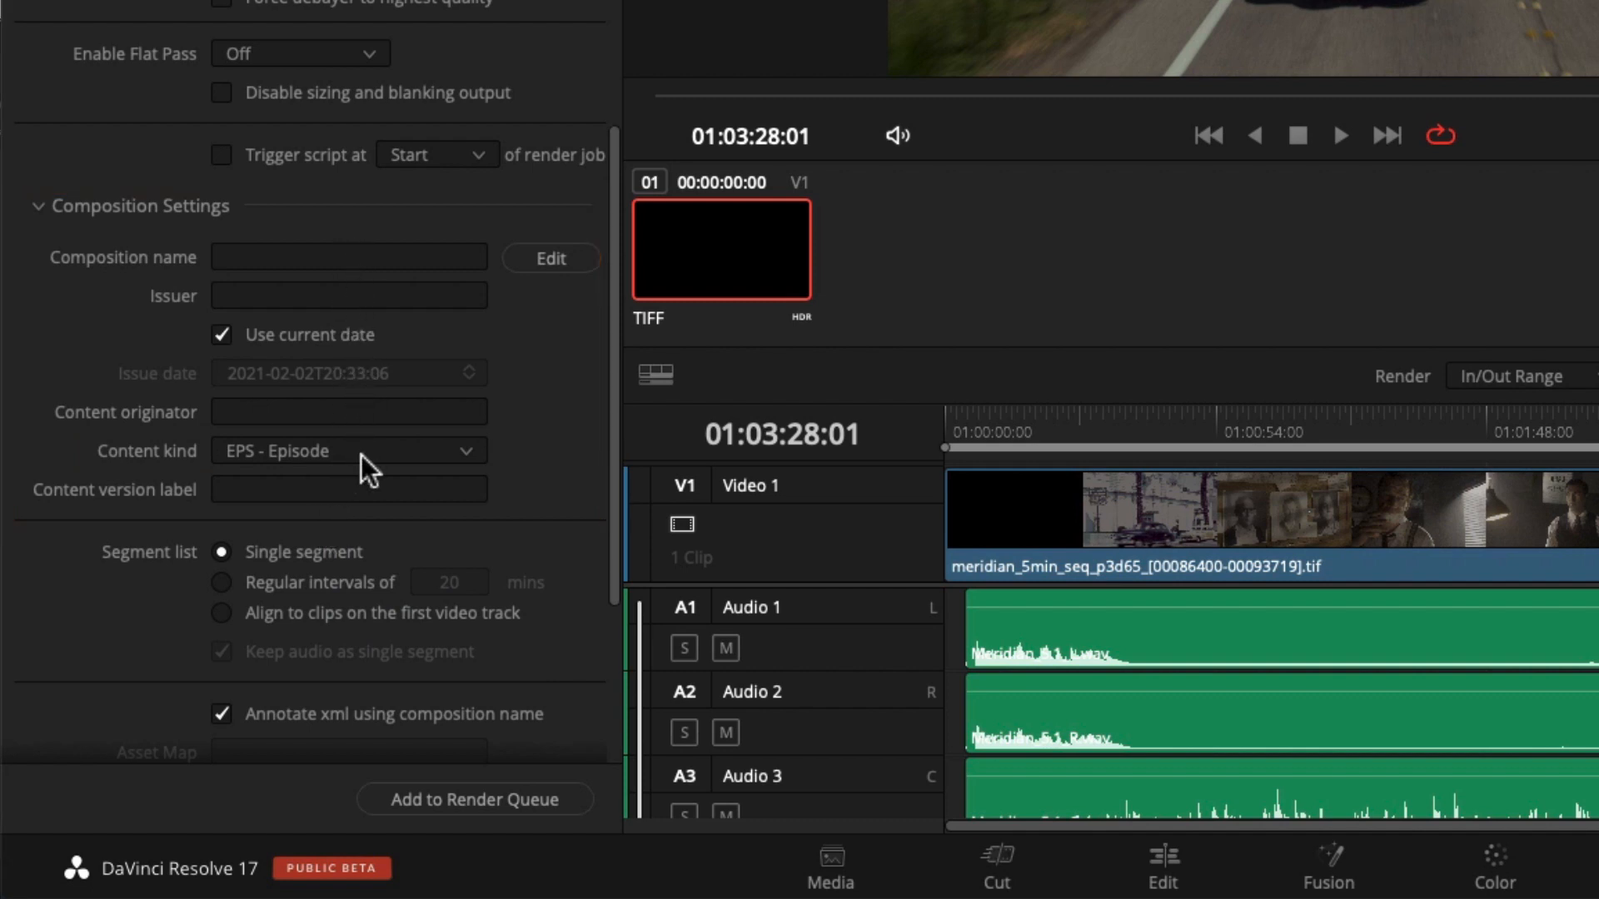
In the audio render settings, set Output Track 2 to Timeline Track with stereo track number 7
scroll(361, 450, "up", 10)
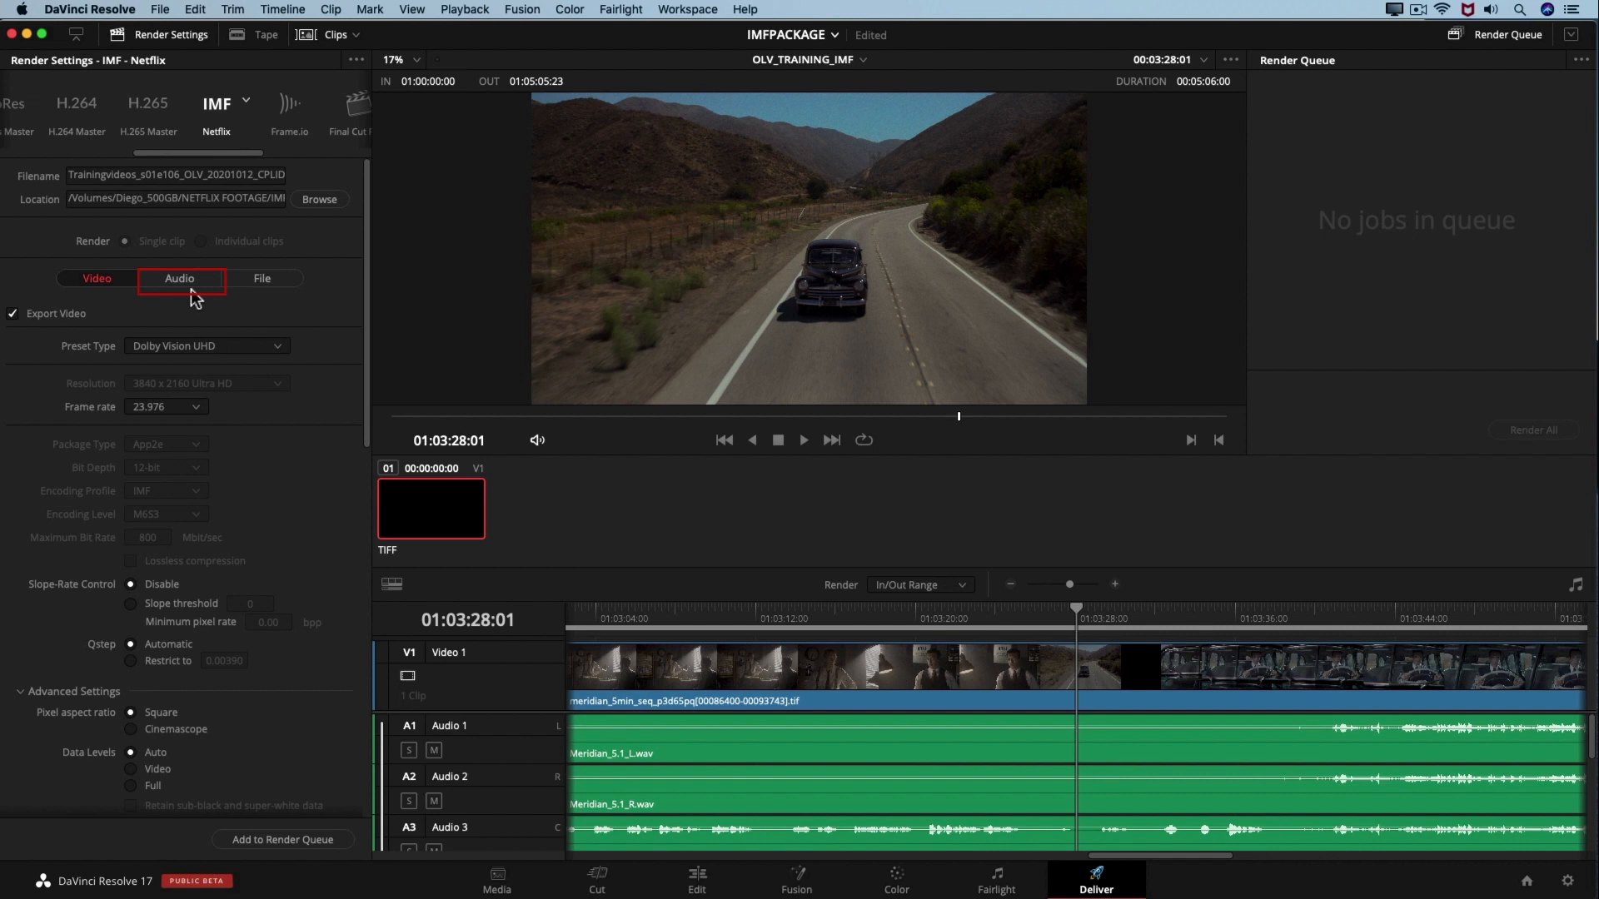
left_click(190, 283)
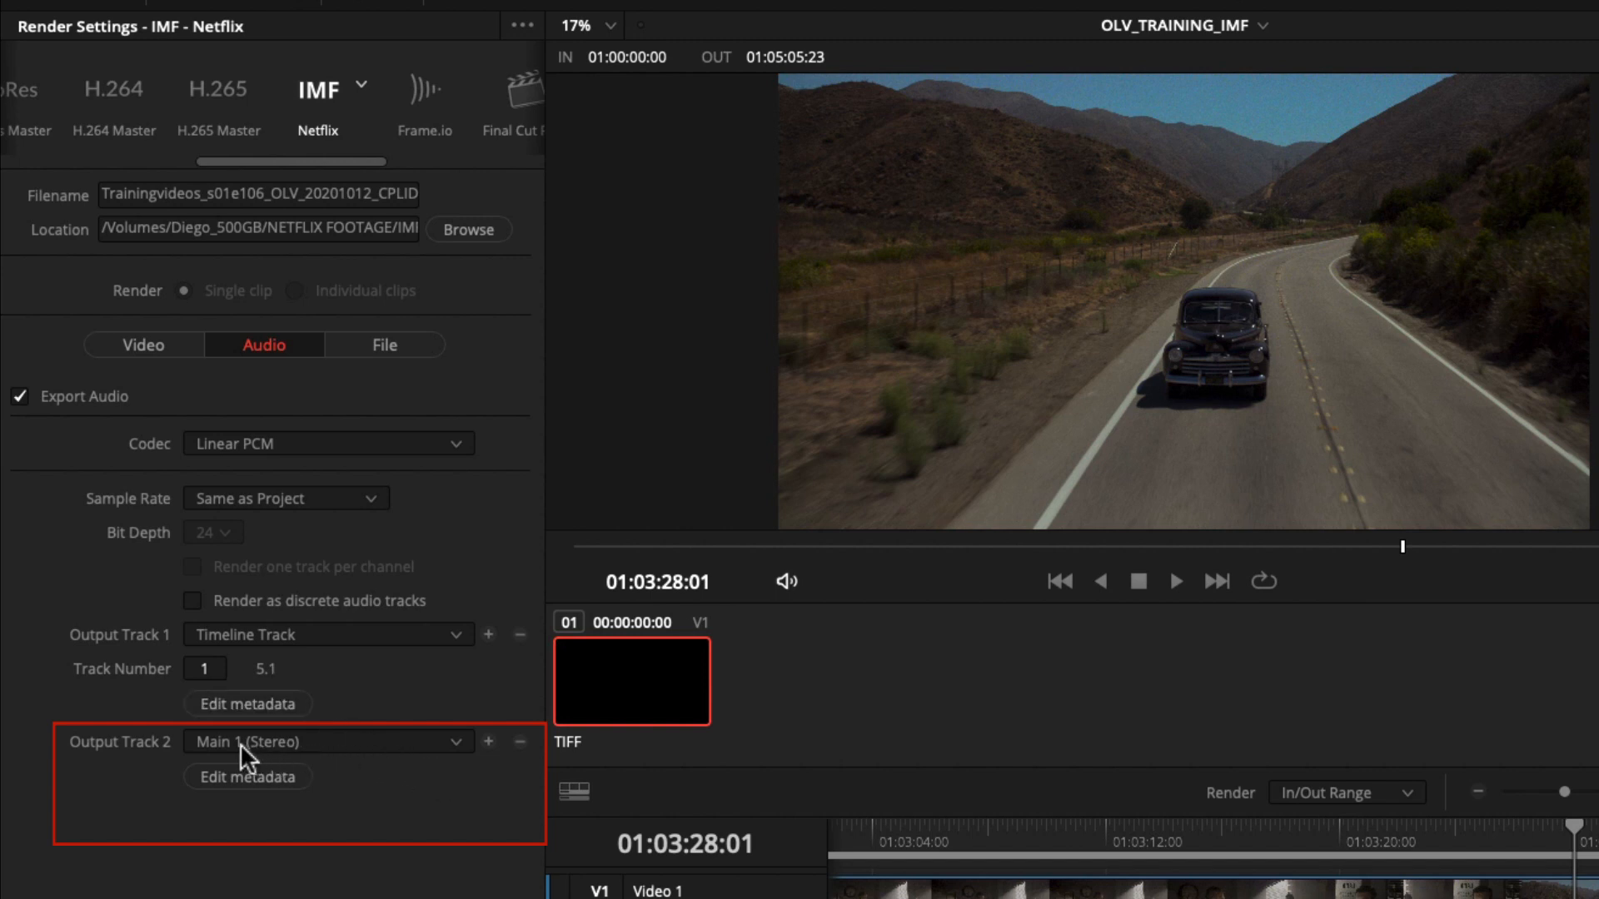
left_click(357, 737)
left_click(337, 792)
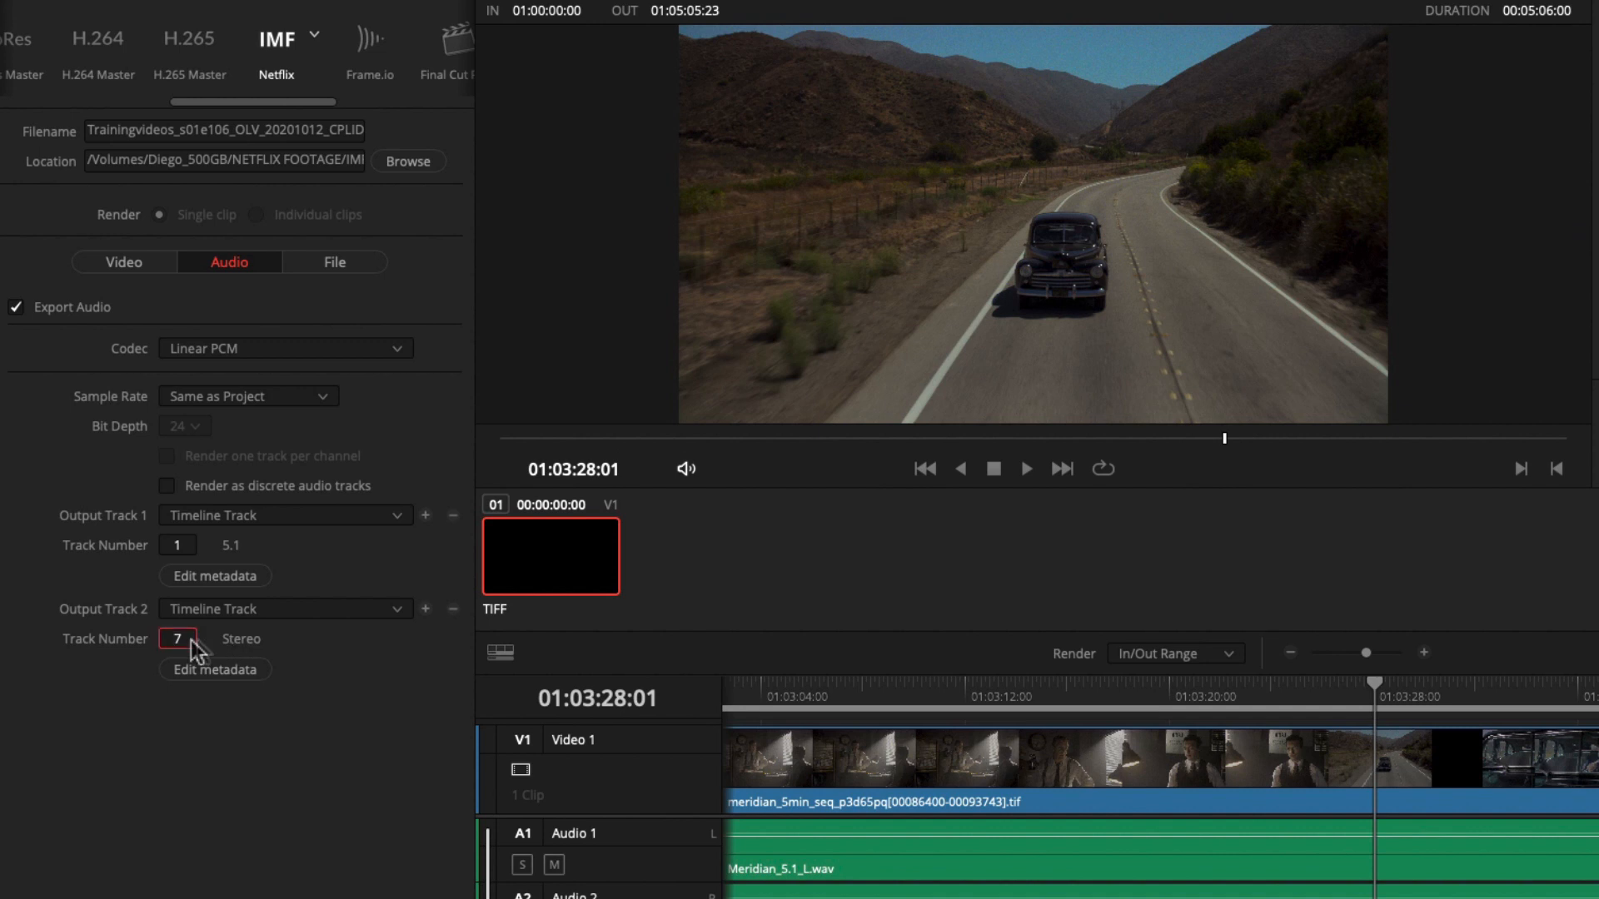
Check the multi-channel audio metadata of the 5.1 and stereo output tracks, including language and soundfield group, and accept both
left_click(240, 581)
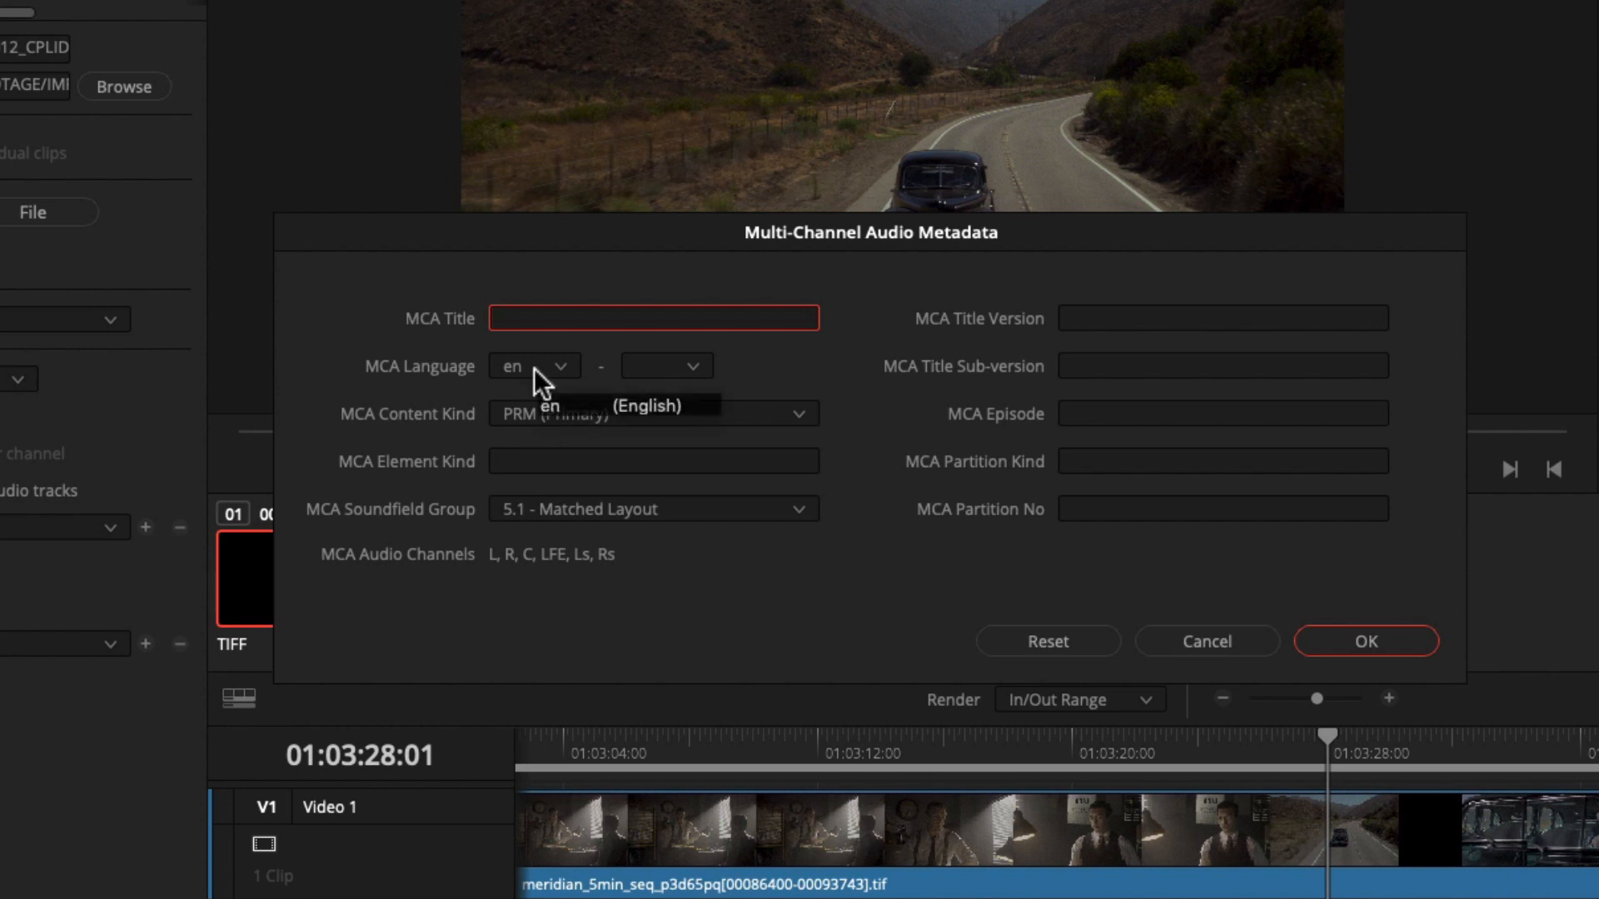
left_click(1402, 646)
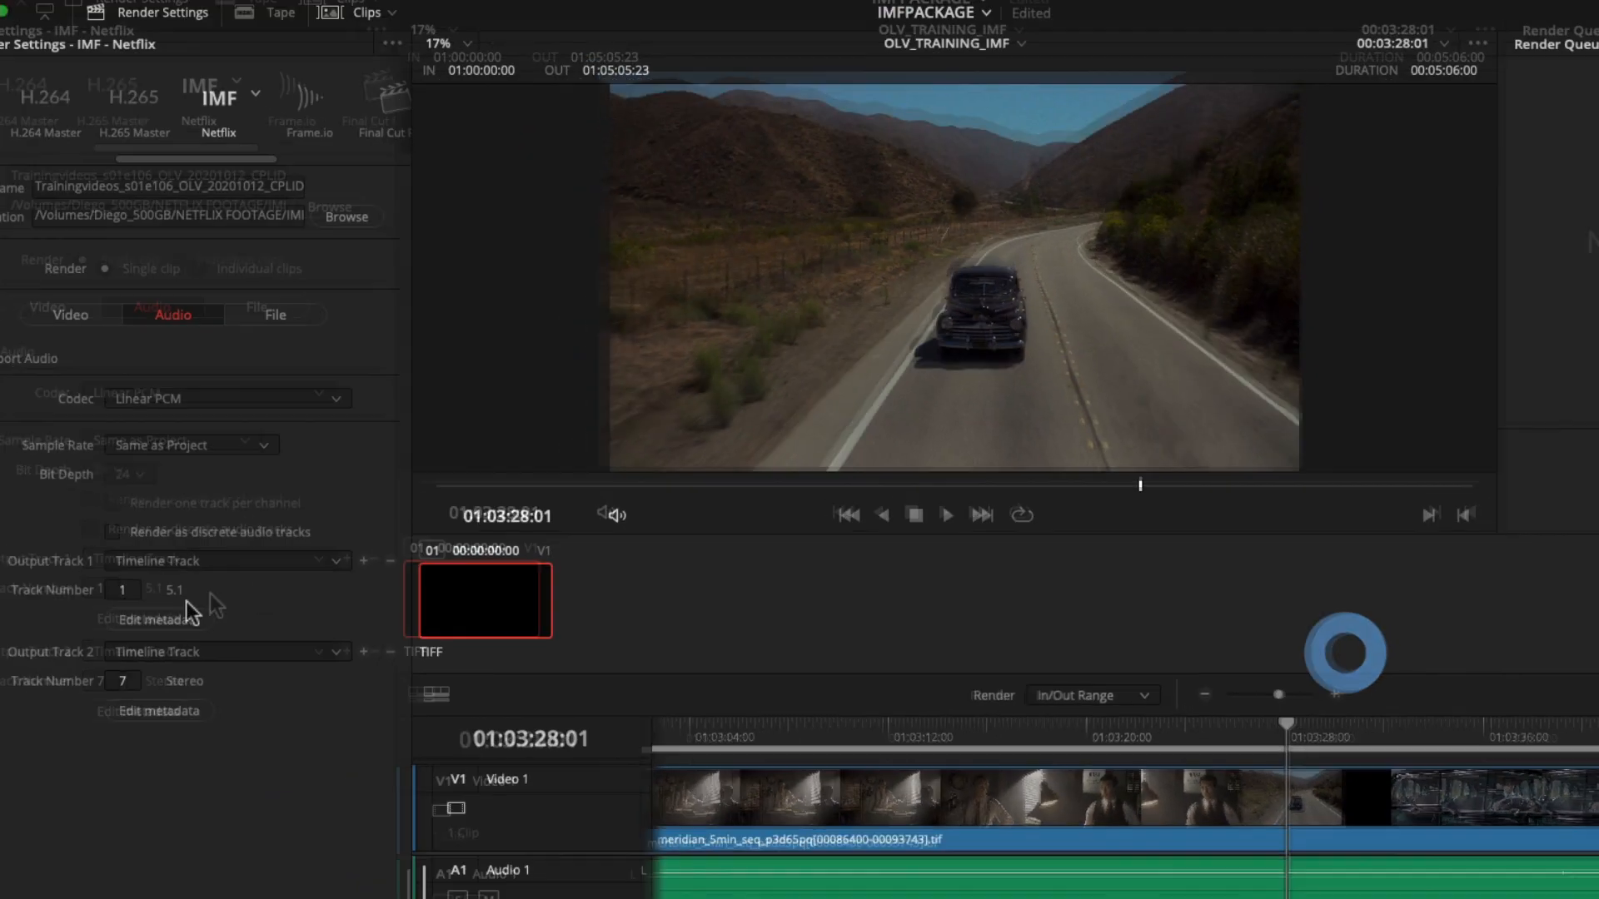
left_click(165, 716)
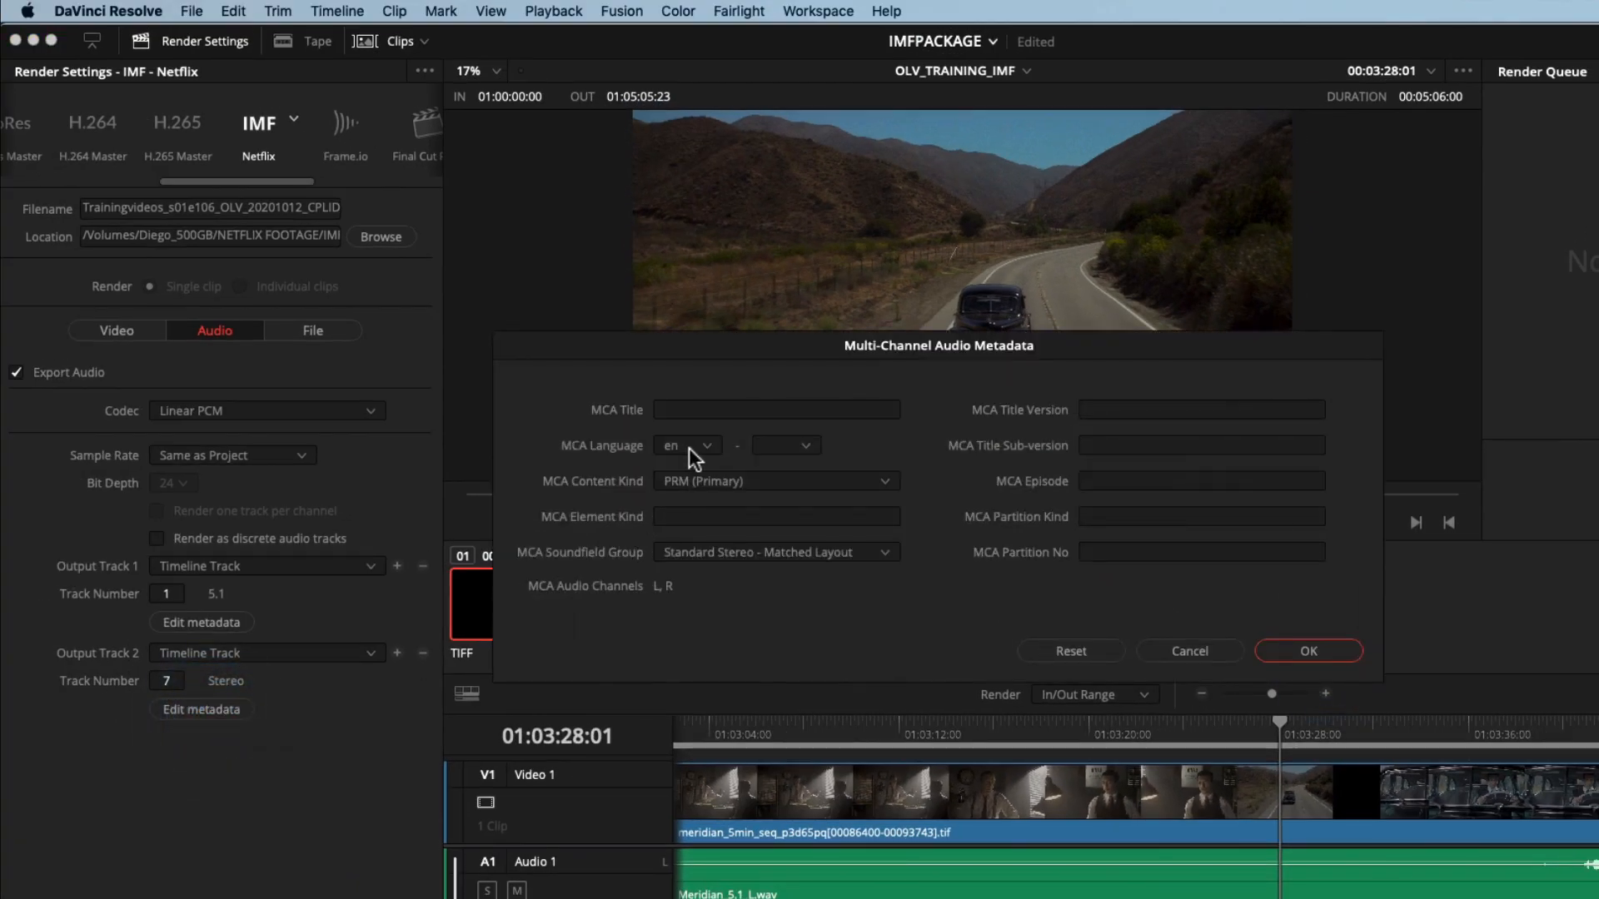
left_click(1340, 649)
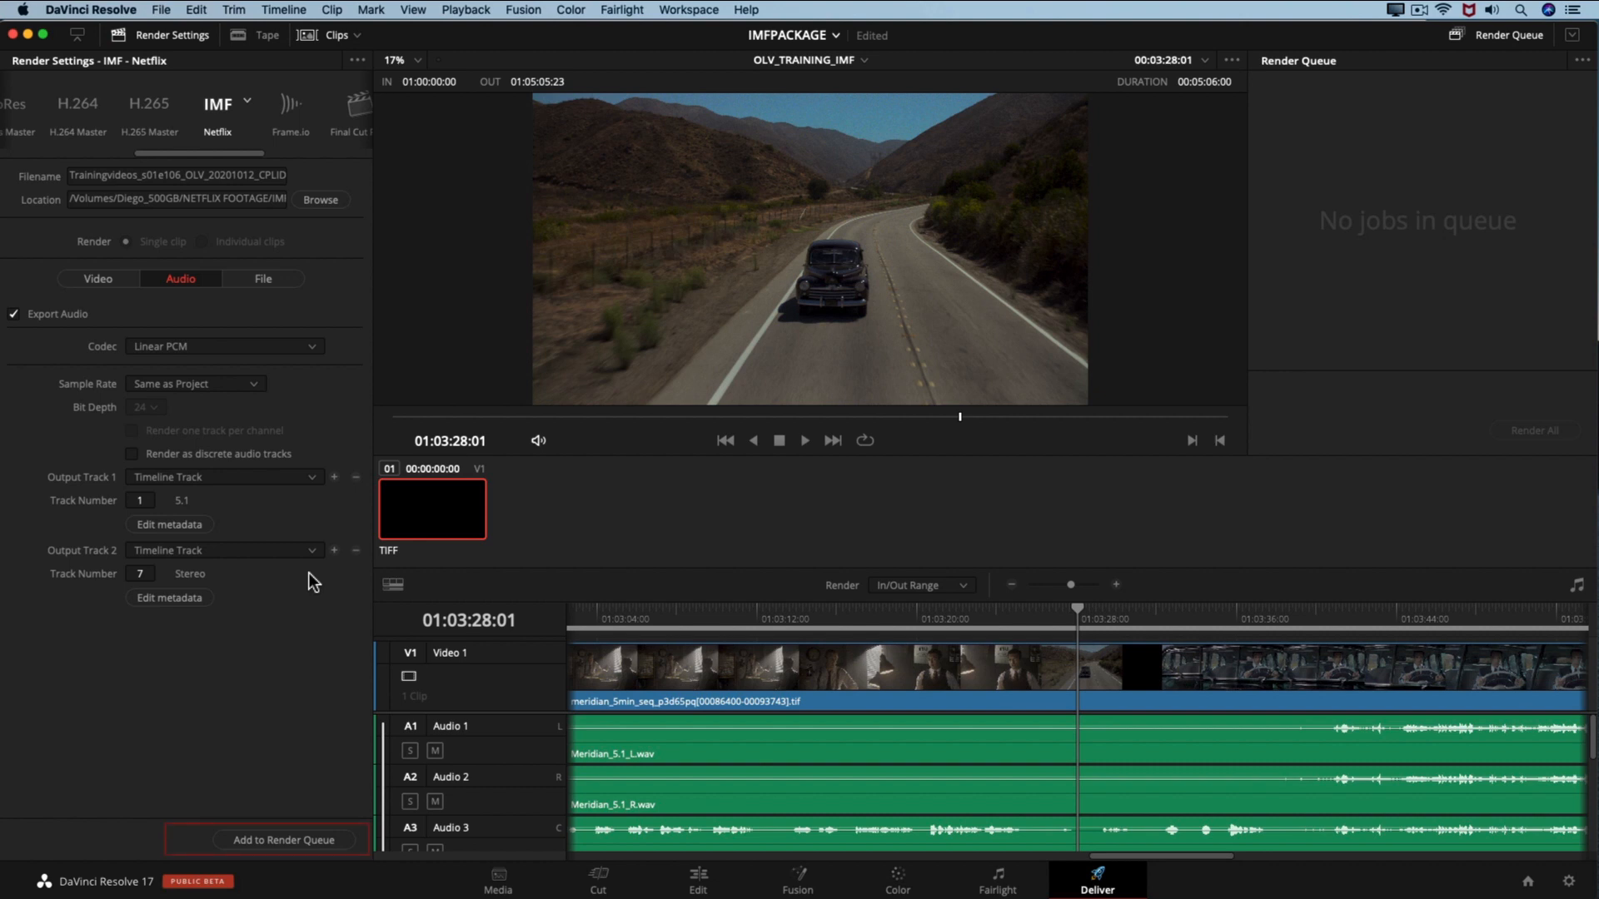
Add the IMF package job to the render queue and render it
left_click(318, 841)
left_click(1535, 430)
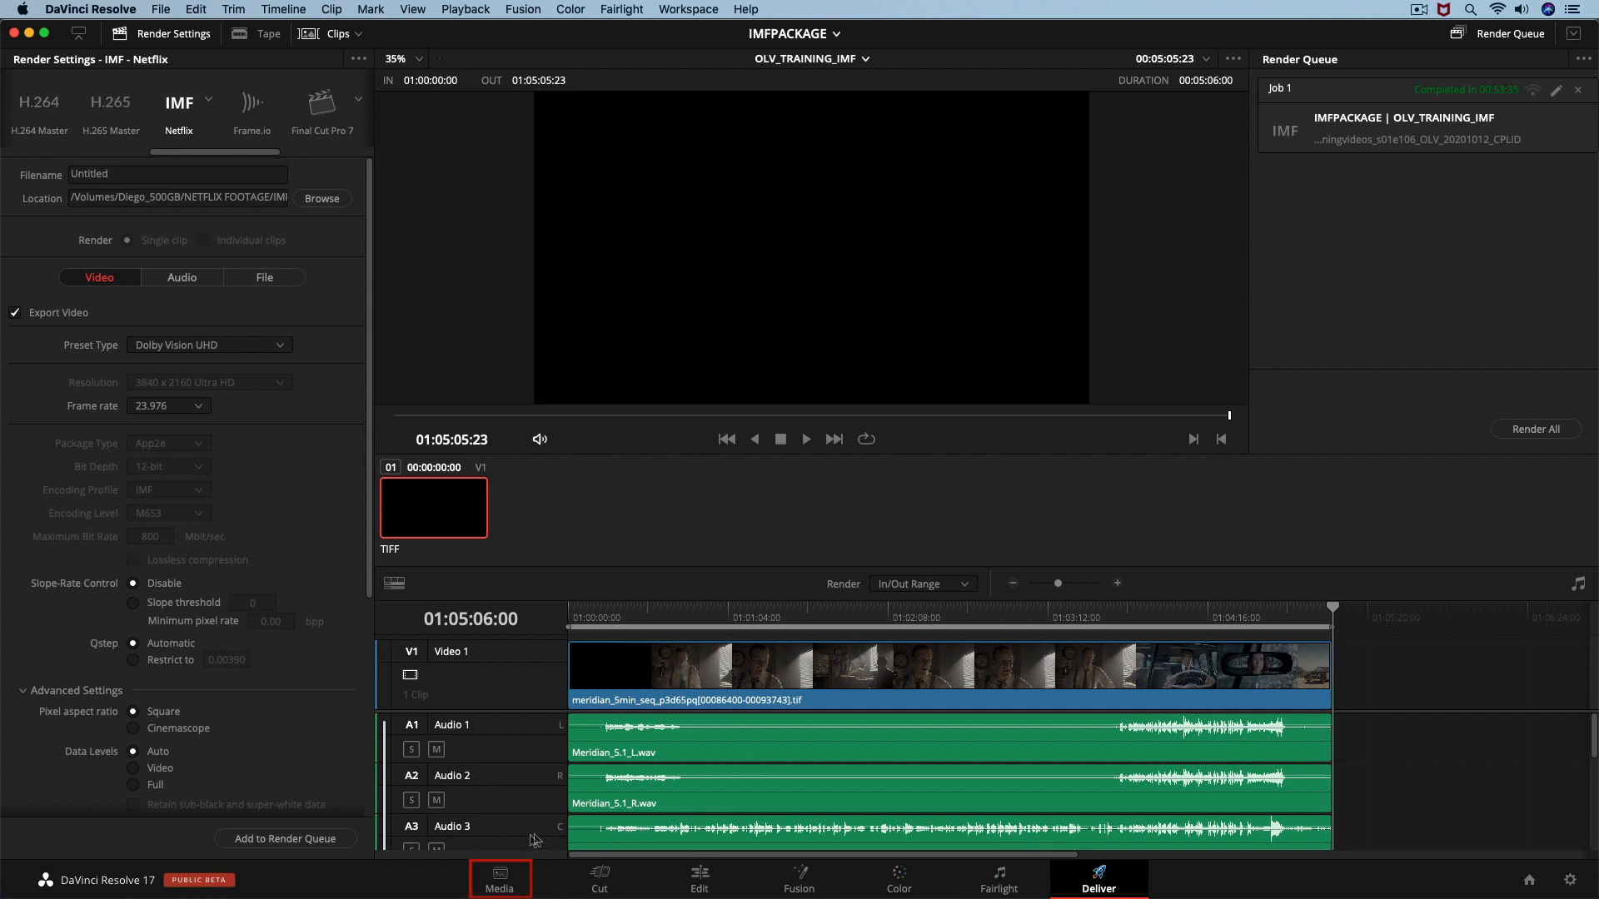
Find the rendered package in the IMF EXPORT folder of the media storage and add it to the Master bin
left_click(529, 870)
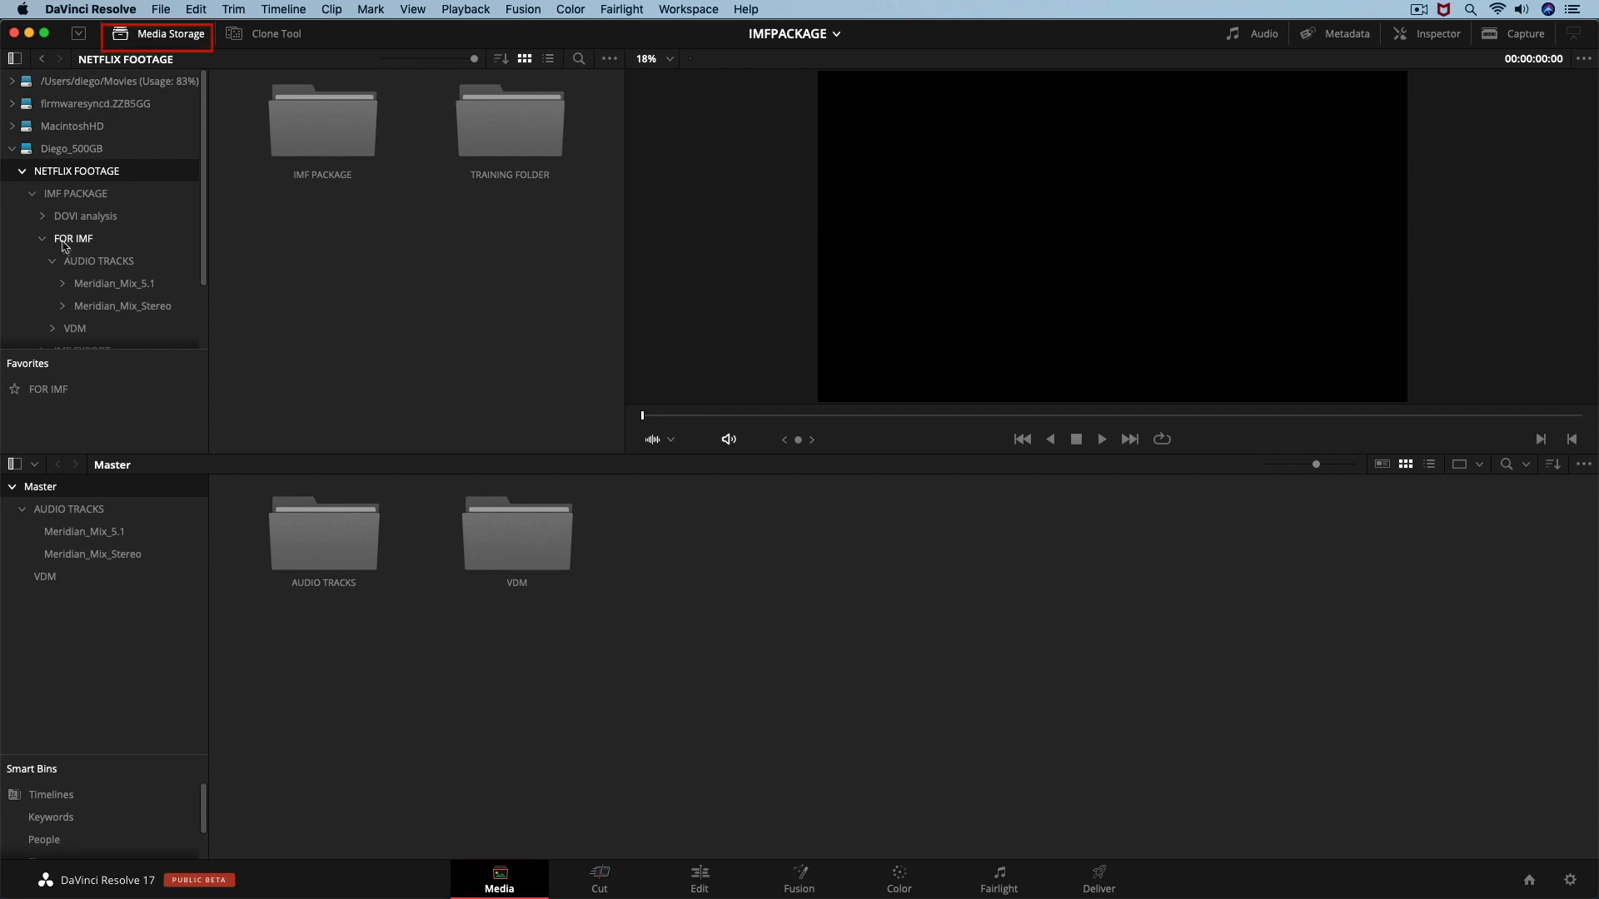
scroll(80, 266, "down", 3)
left_click(80, 271)
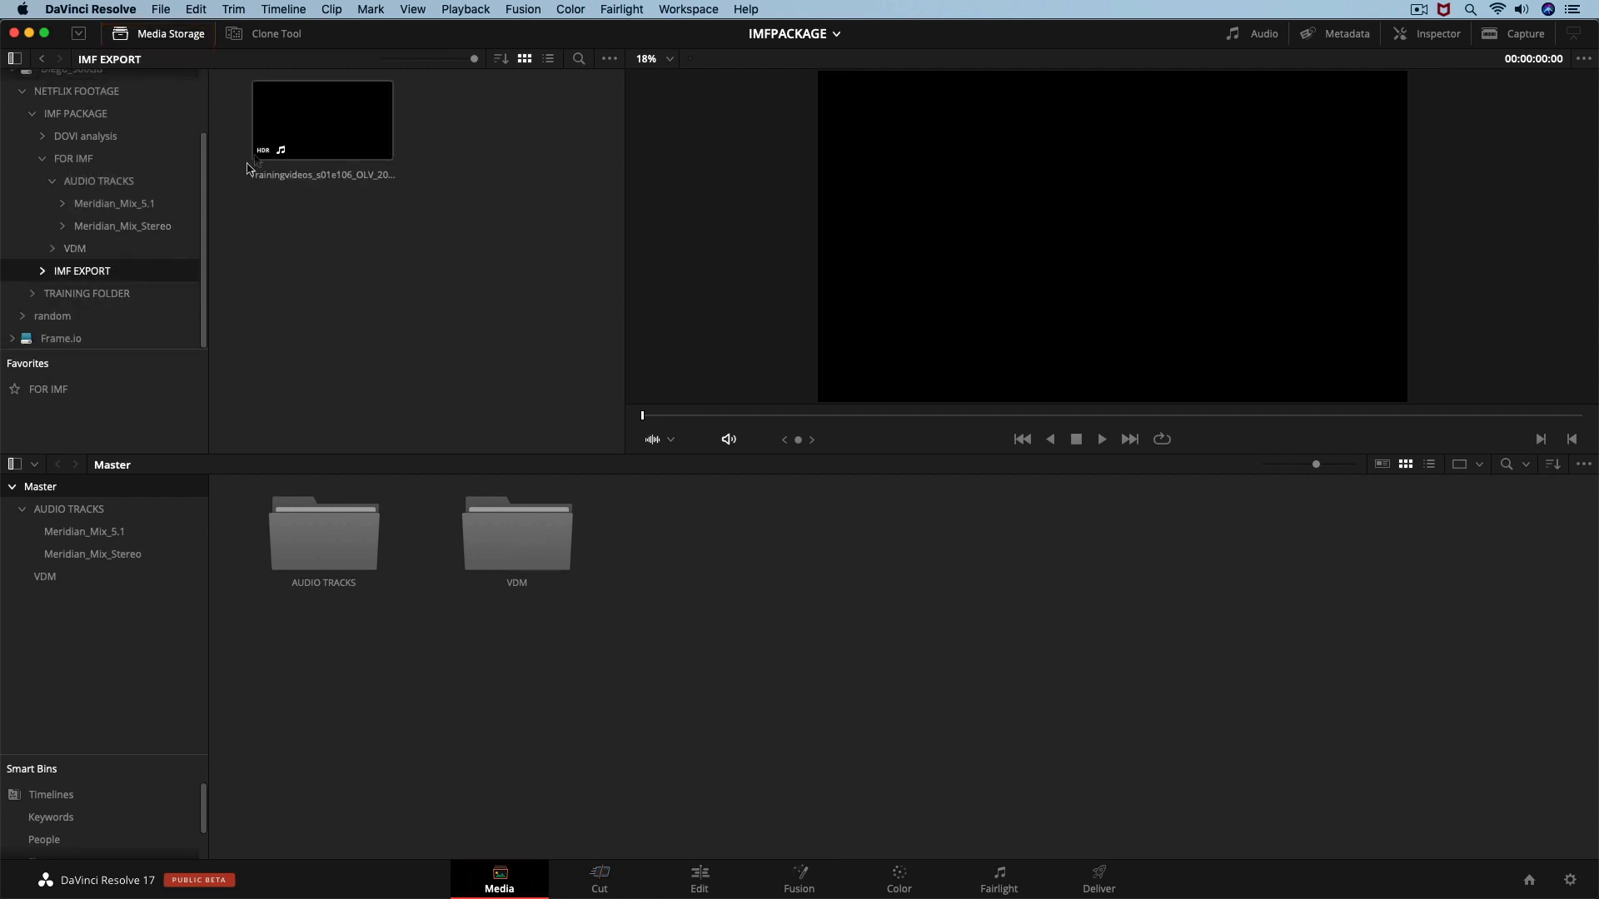
left_click(307, 138)
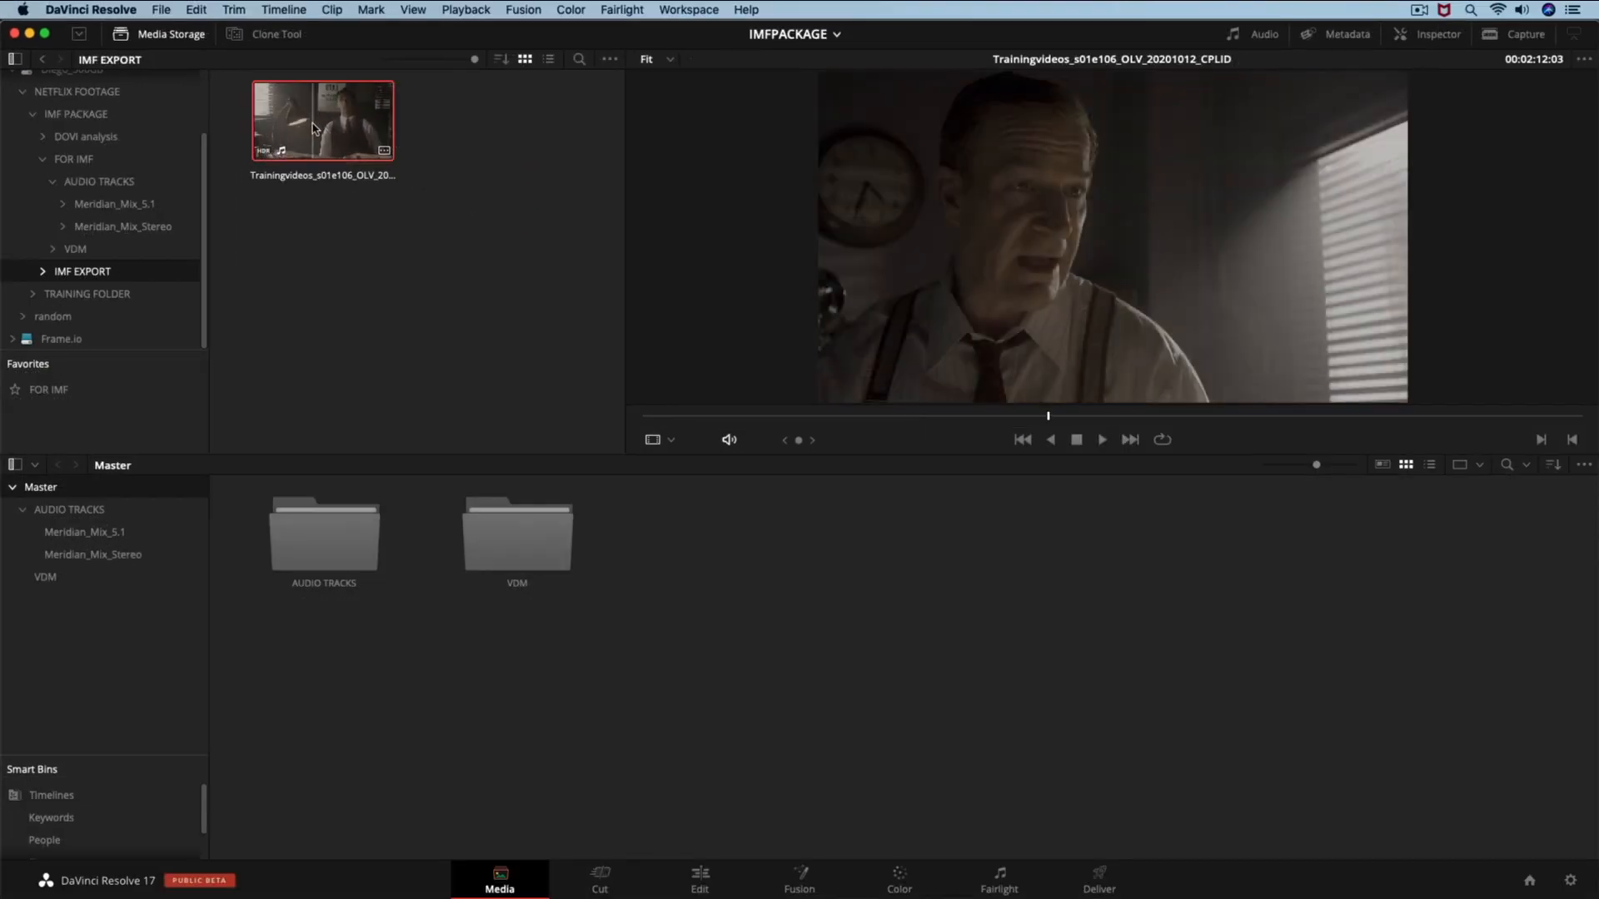
left_click_drag(312, 127, 710, 554)
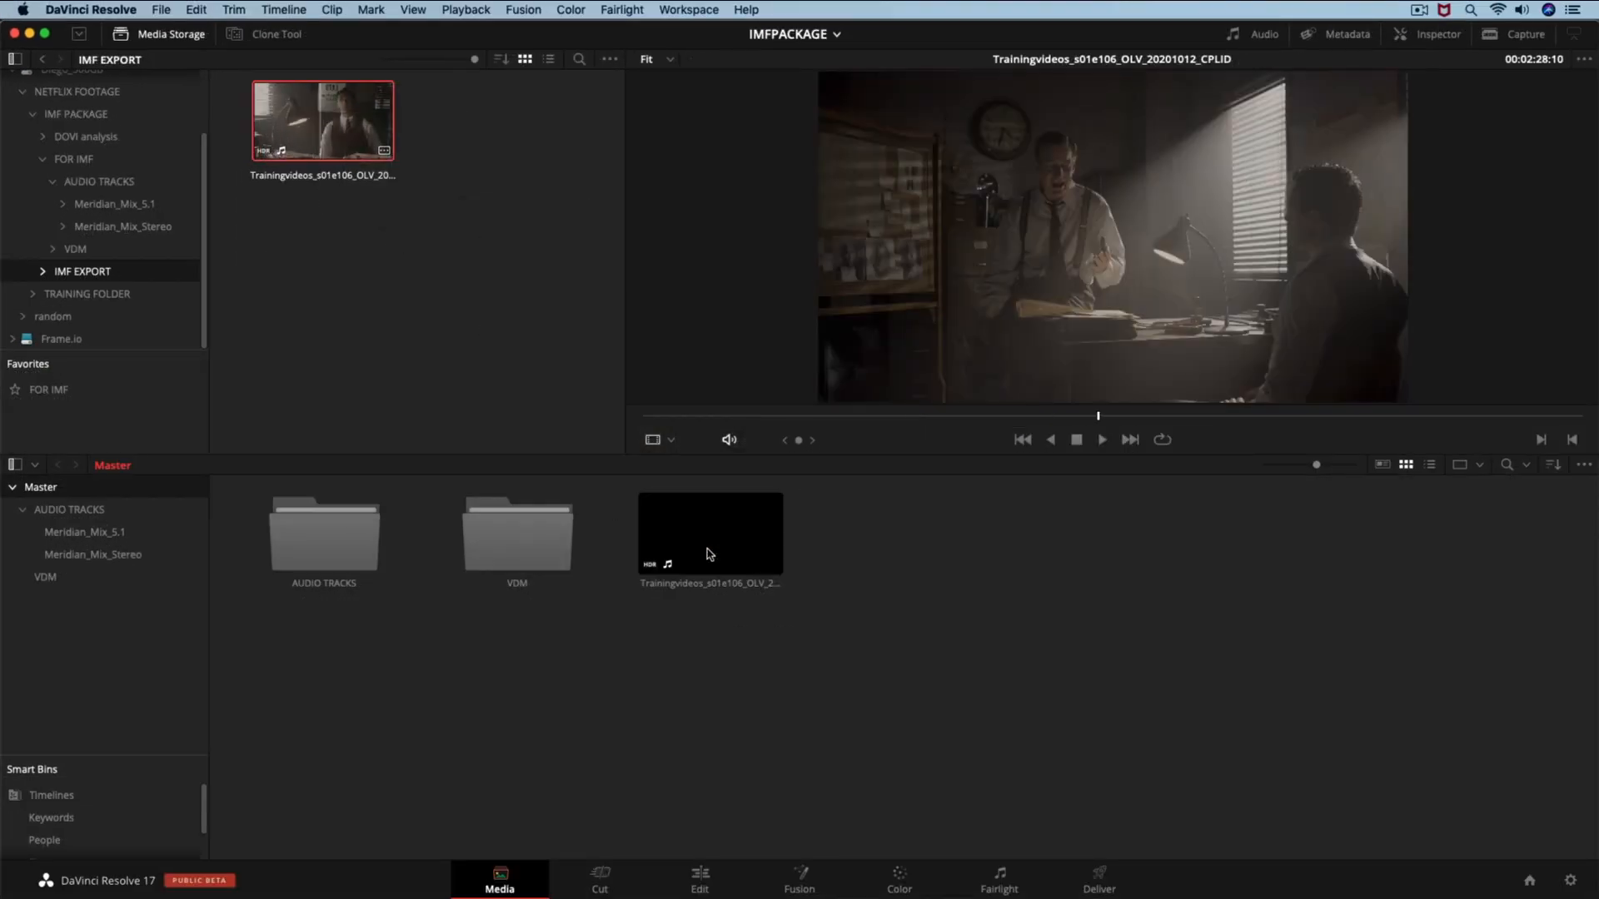
Preview the imported IMF clip in the media pool and examine its codec, resolution and audio metadata
left_click(709, 554)
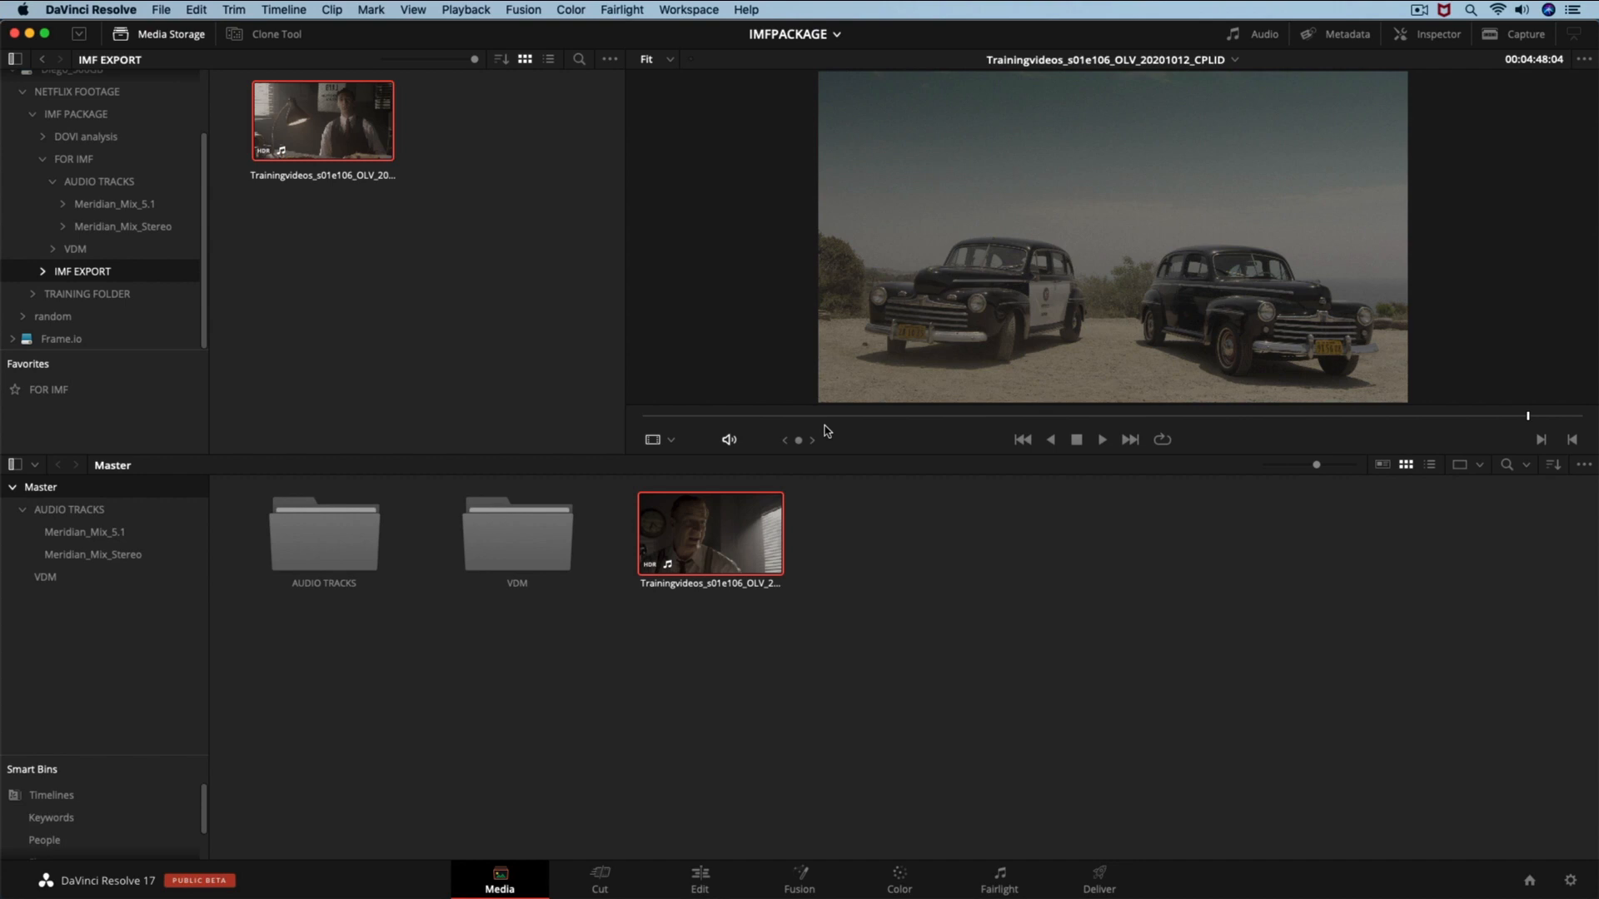
left_click(1366, 37)
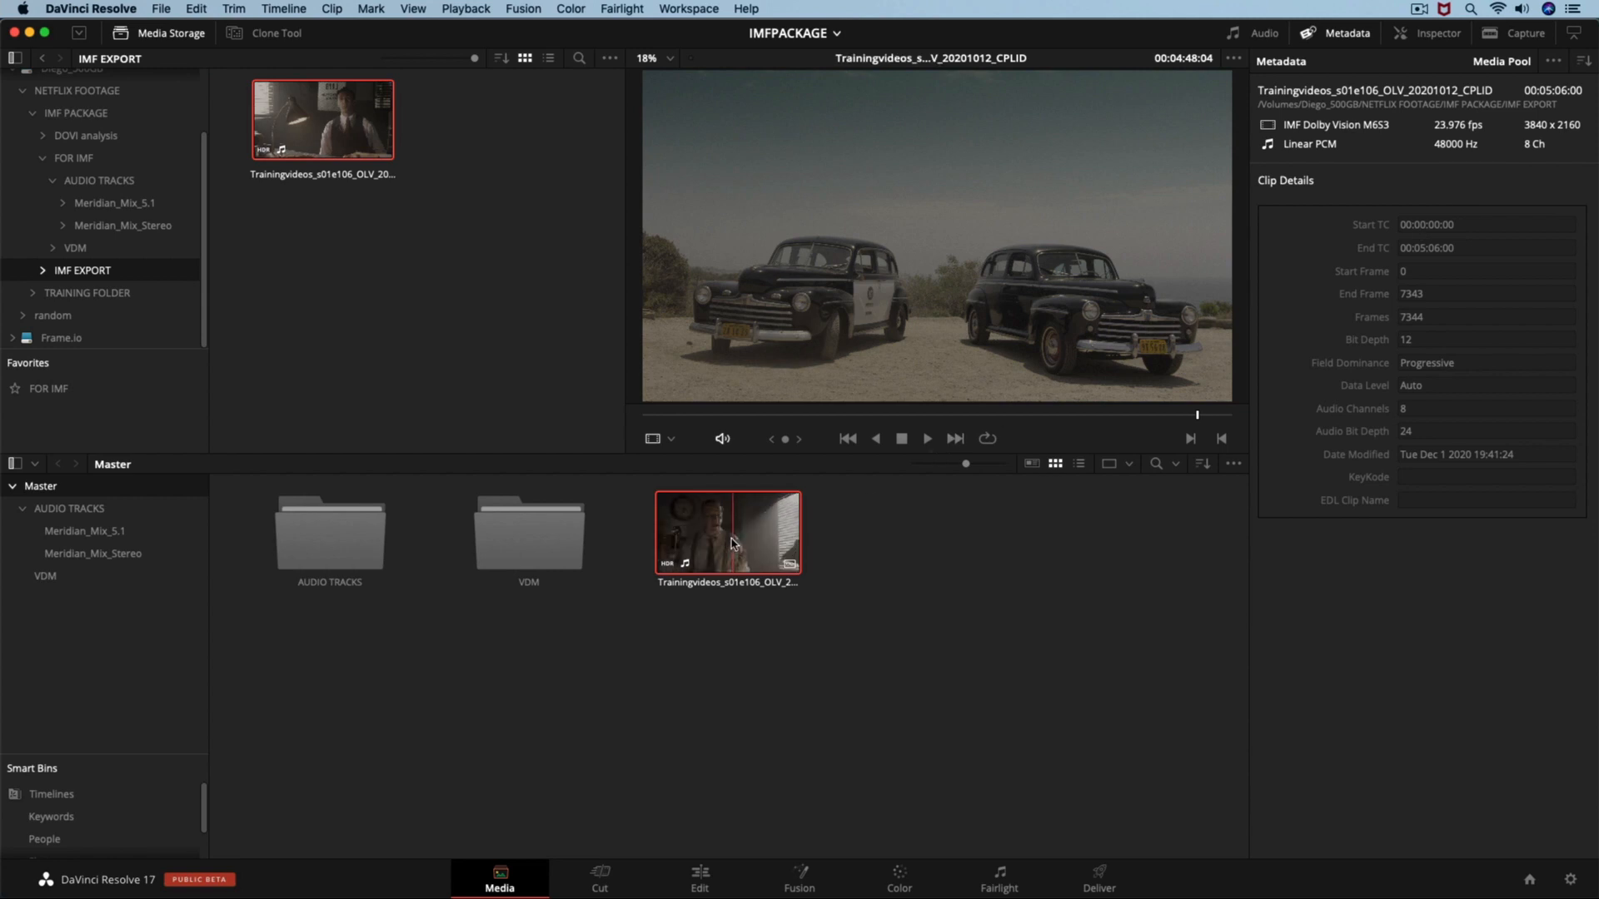
Create a timeline named QC from the IMF clip's composition playlist, keeping Import Dolby Vision Project Settings enabled, and preview a frame
right_click(733, 543)
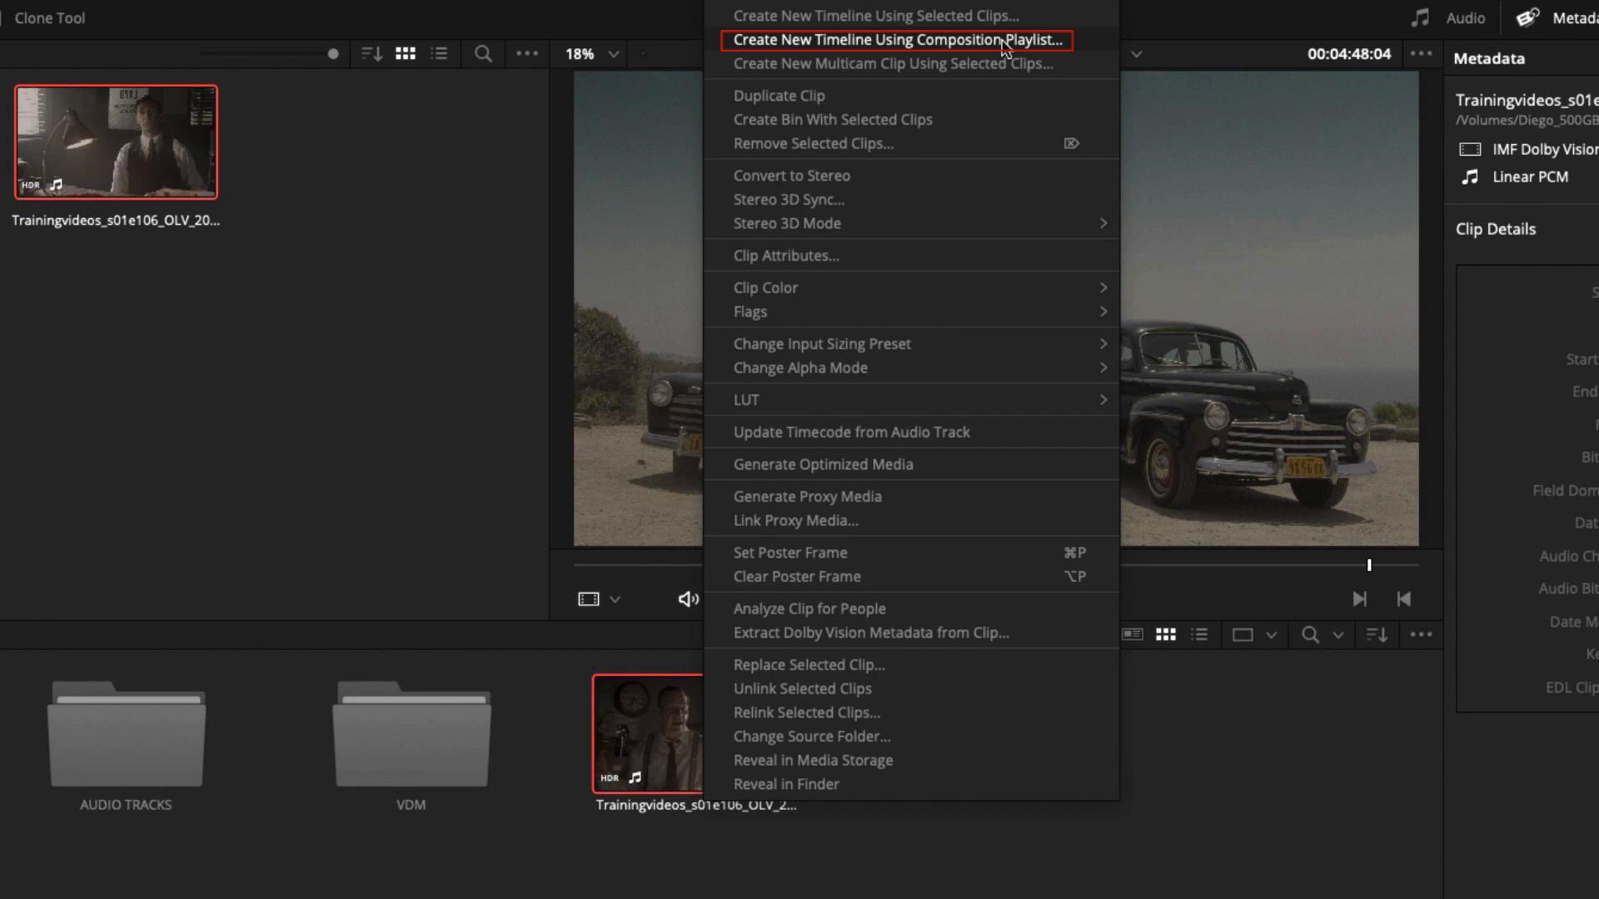
left_click(1002, 40)
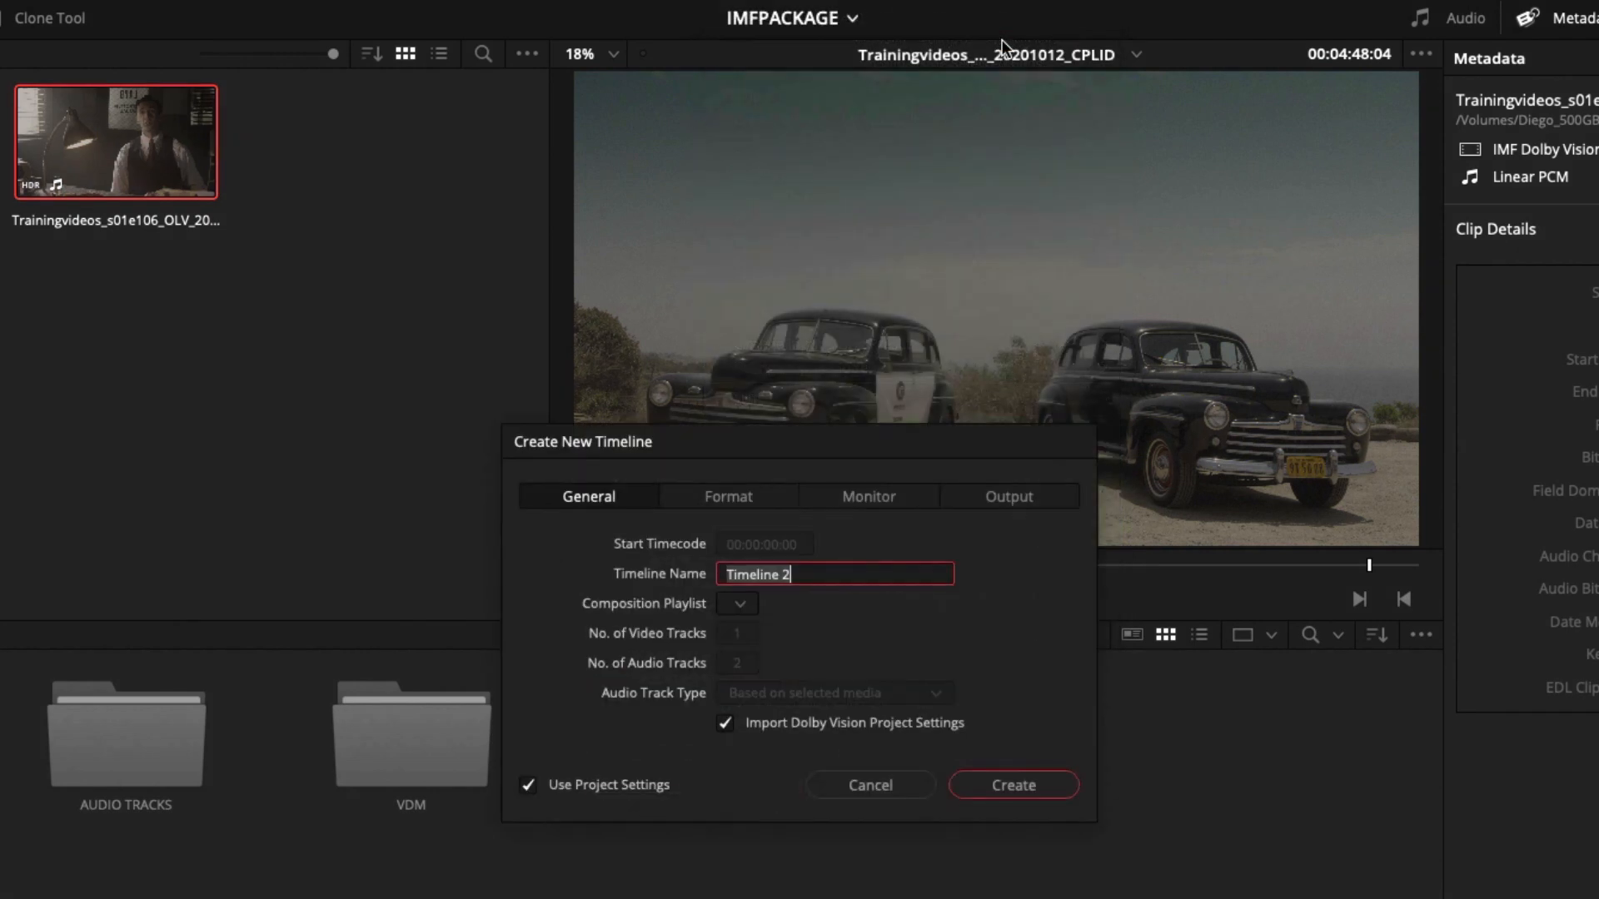
type("QC TO REVIEW")
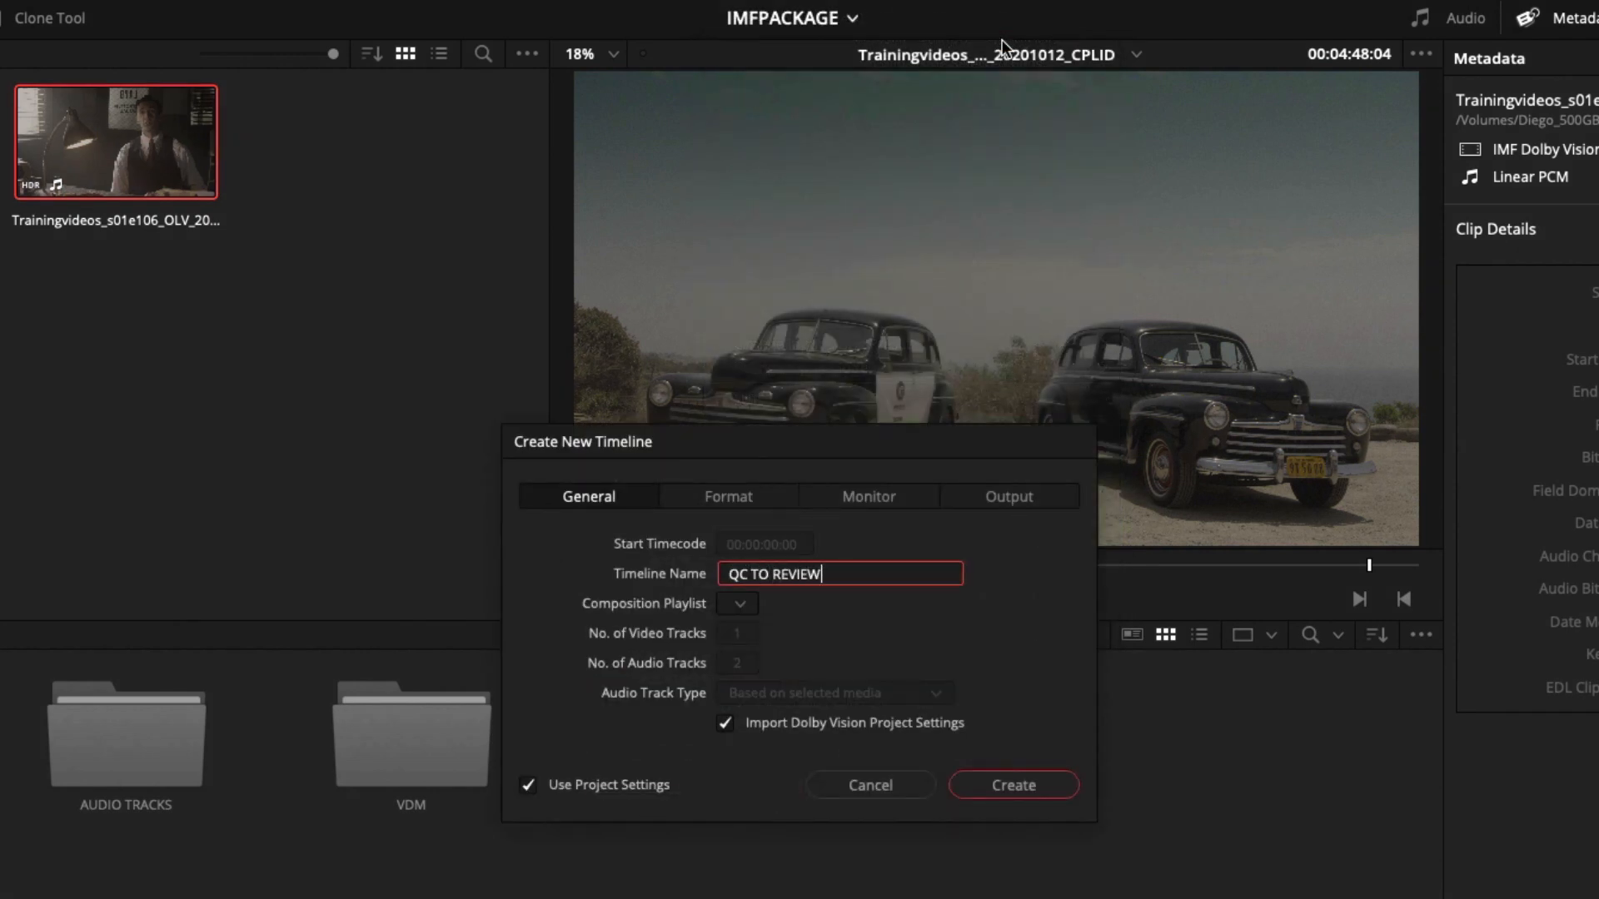
key("super+a")
key("Return")
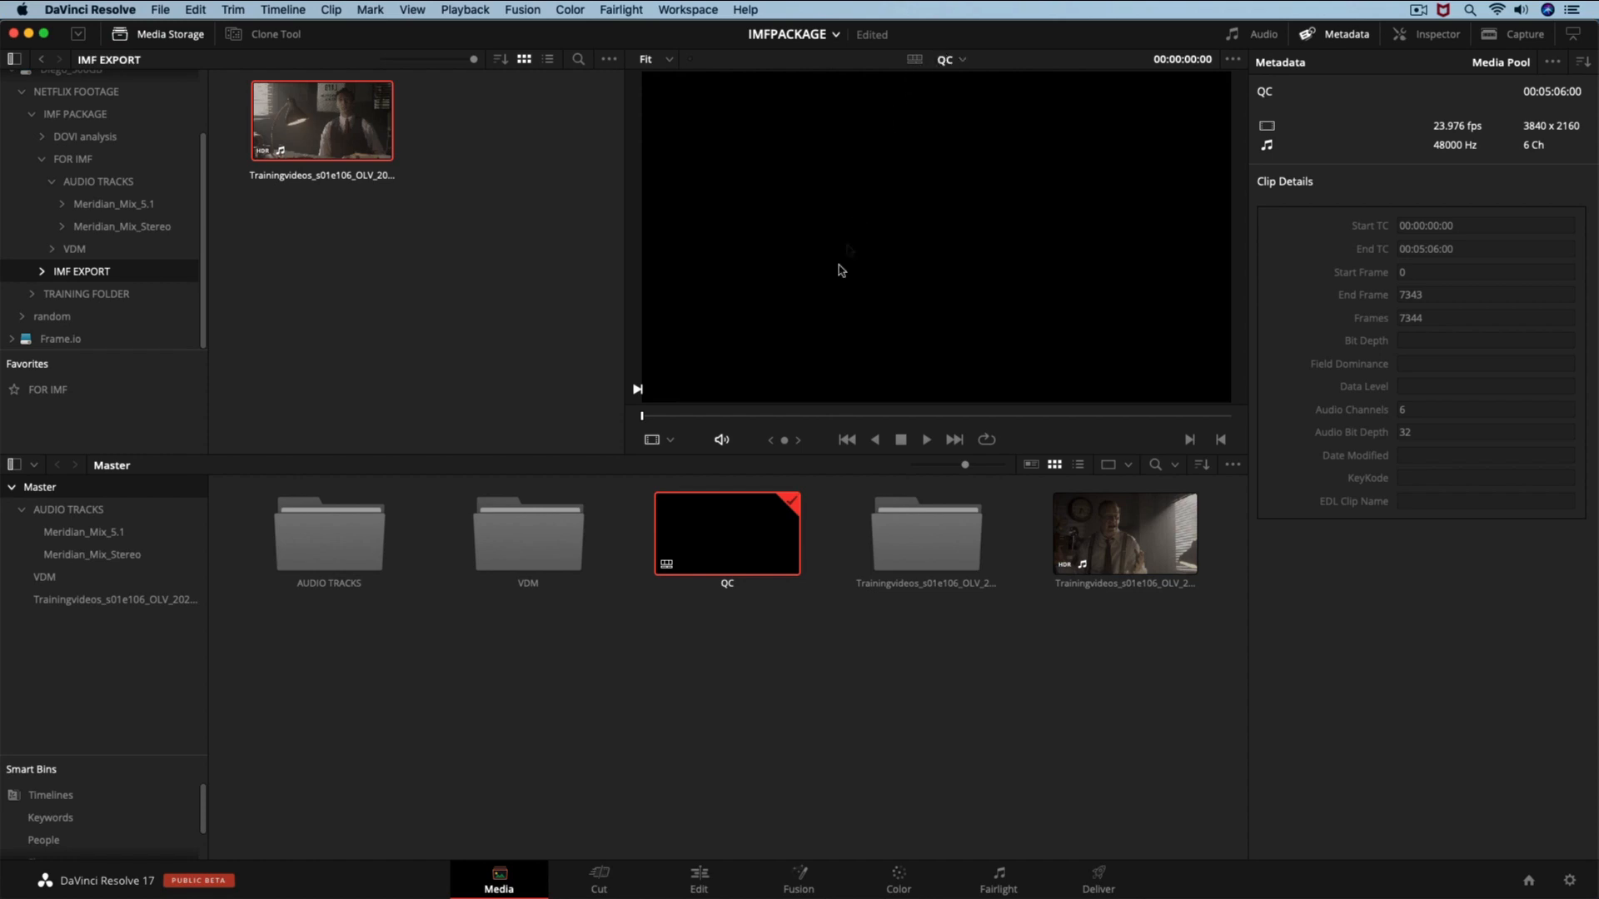
left_click(787, 416)
Examine the metadata of the video clip and both audio clips in the Trainingvideos_s01e106_OLV_20201012_CPLID bin
left_click(928, 559)
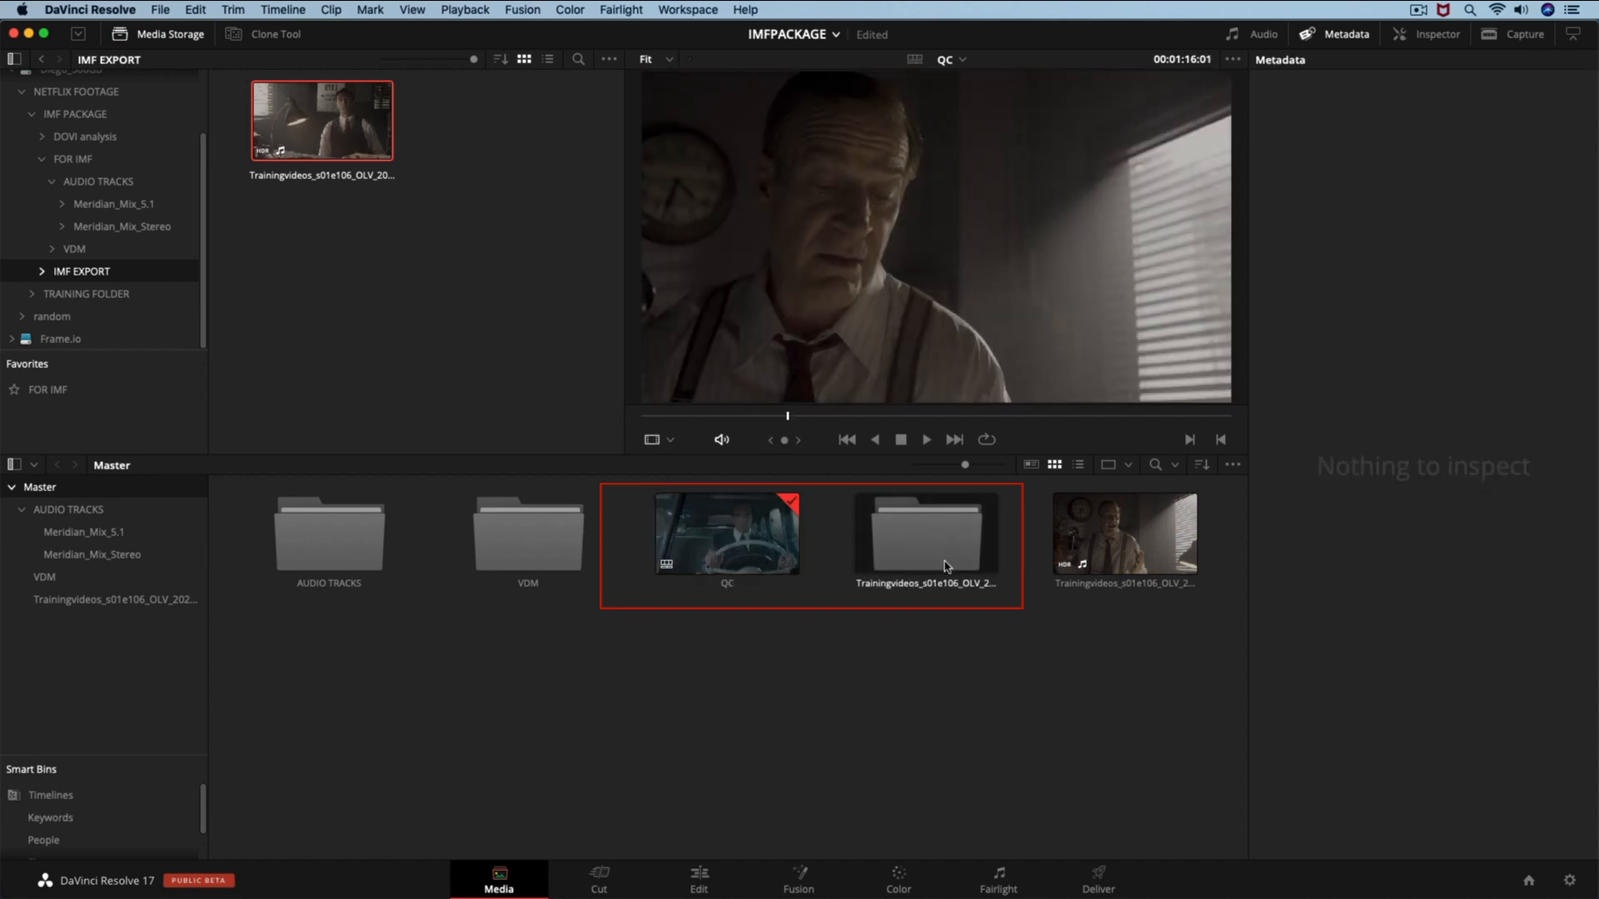
left_click(167, 599)
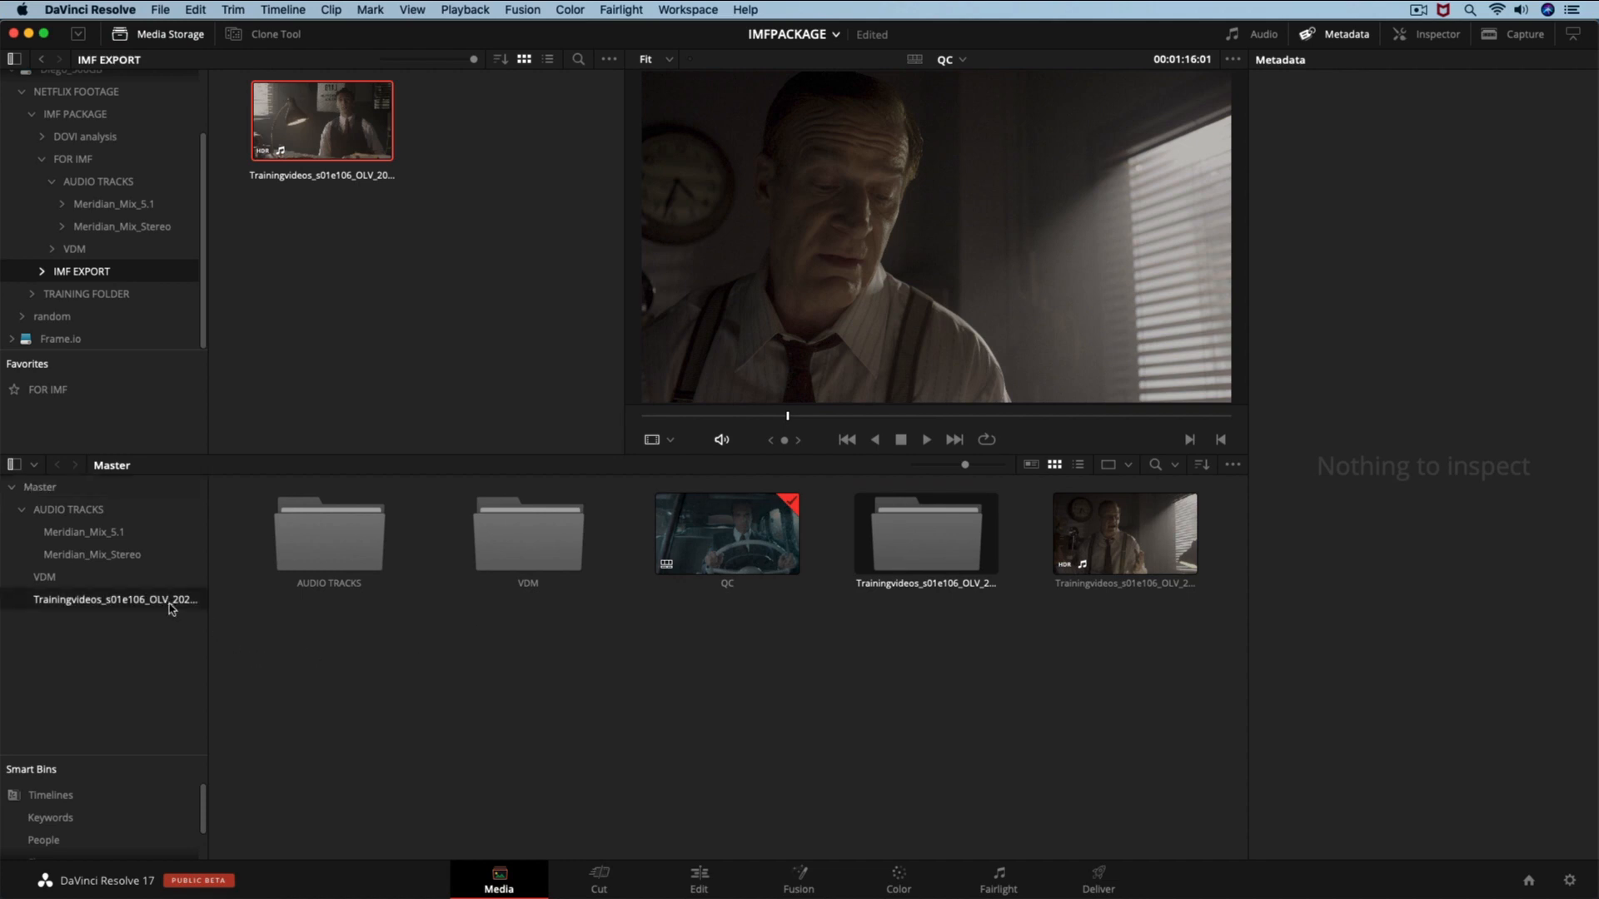
left_click(667, 552)
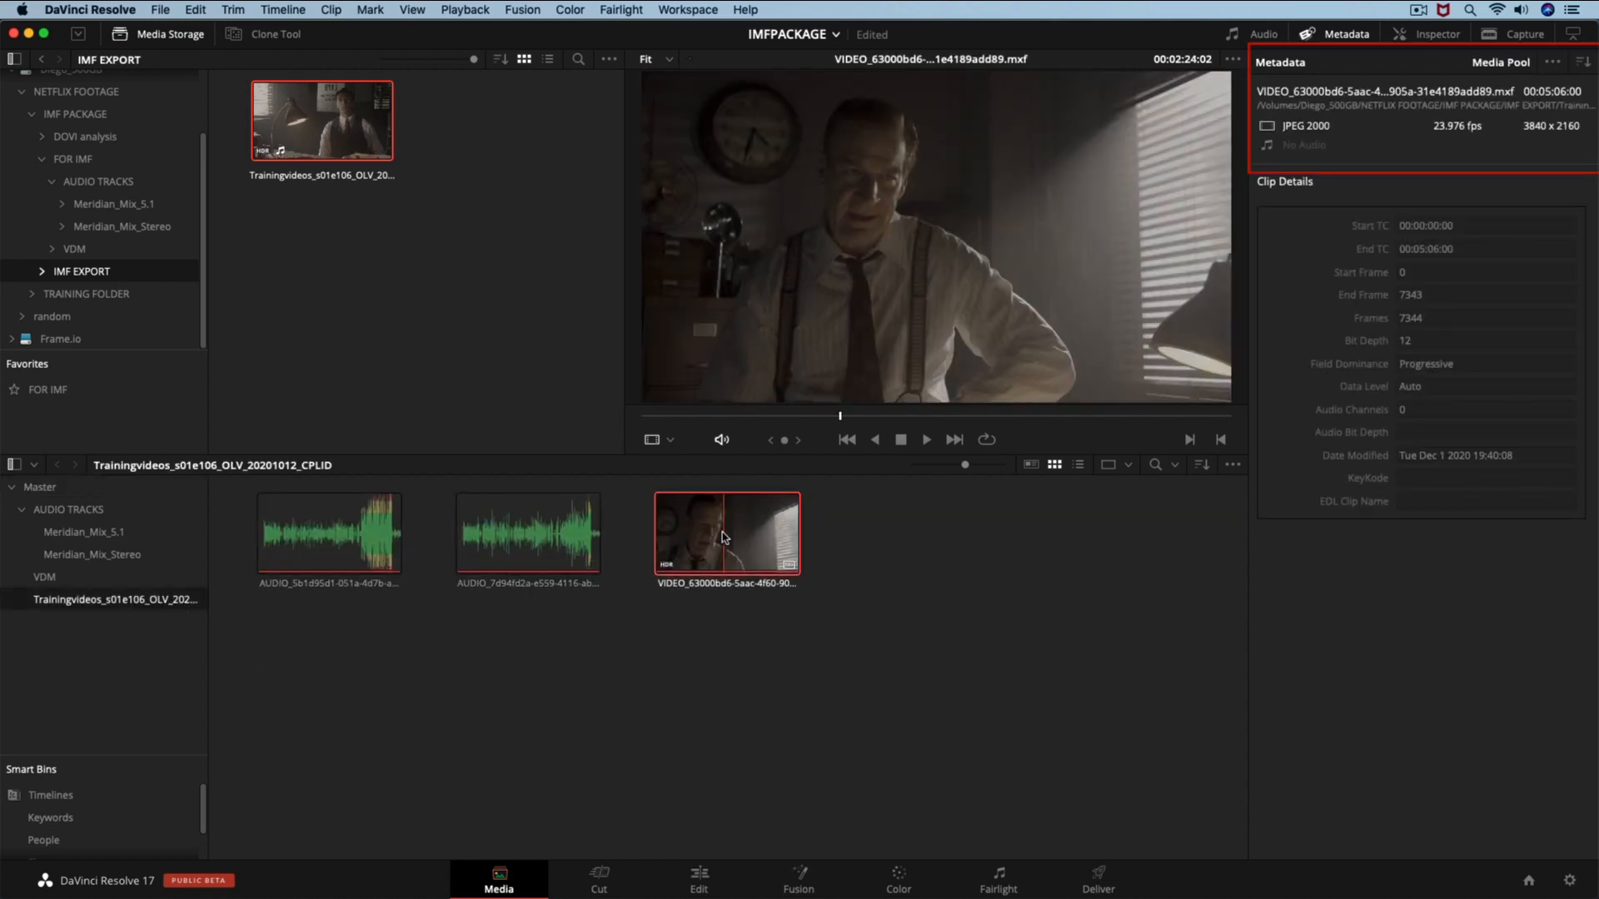
left_click(524, 552)
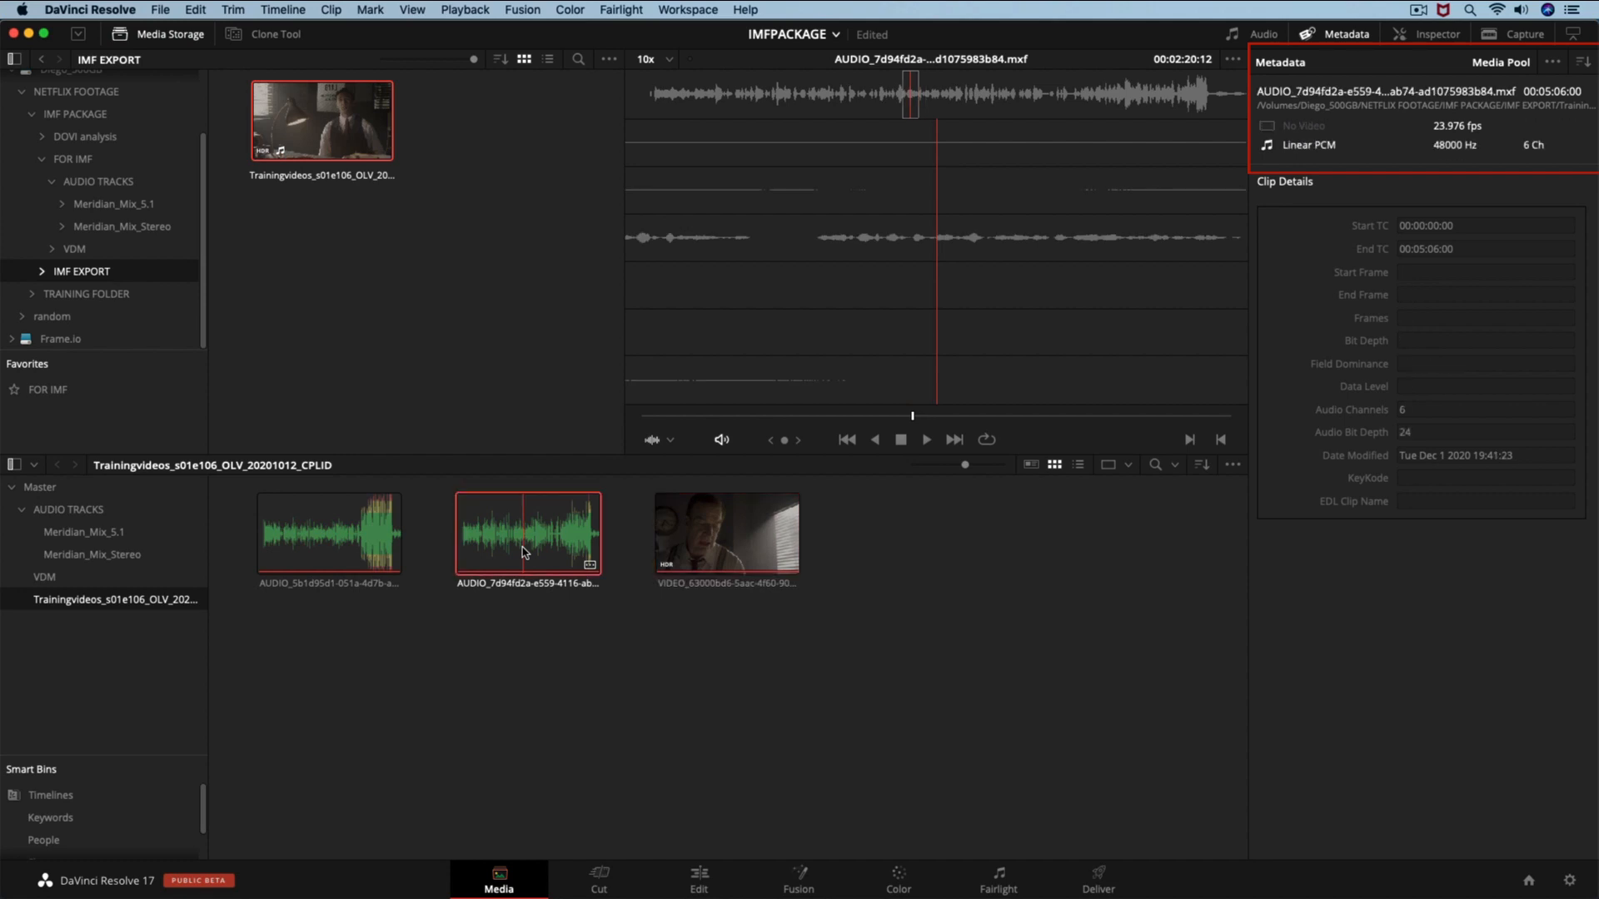
left_click(324, 555)
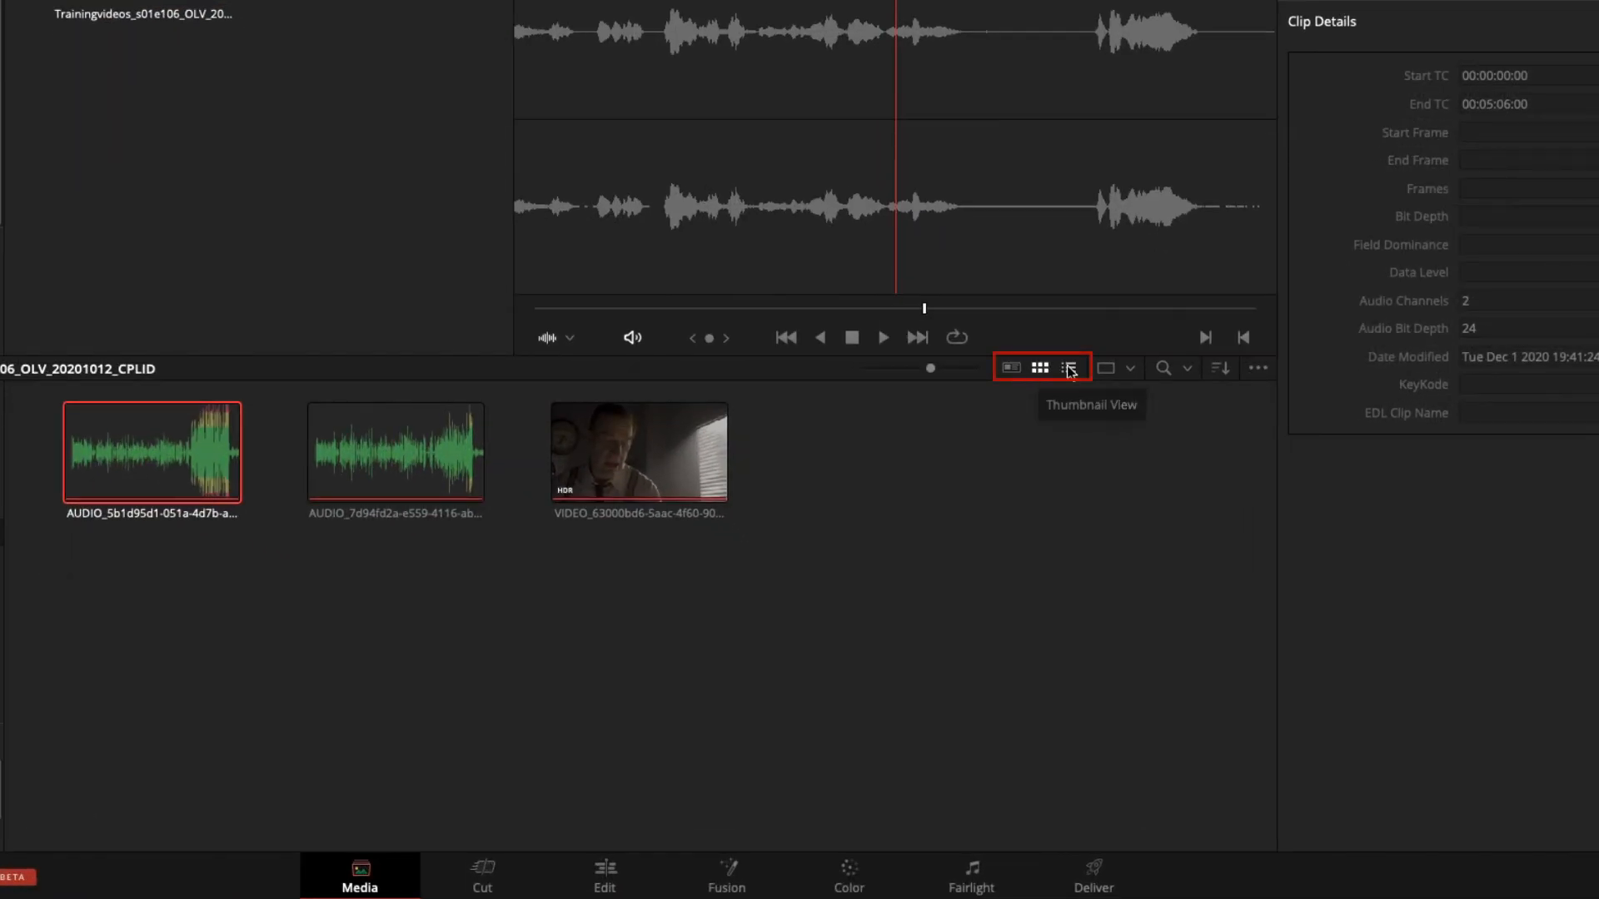
Show the bin as a list and hide the Comments, Date Added, Description and Field Dominance columns
left_click(1070, 368)
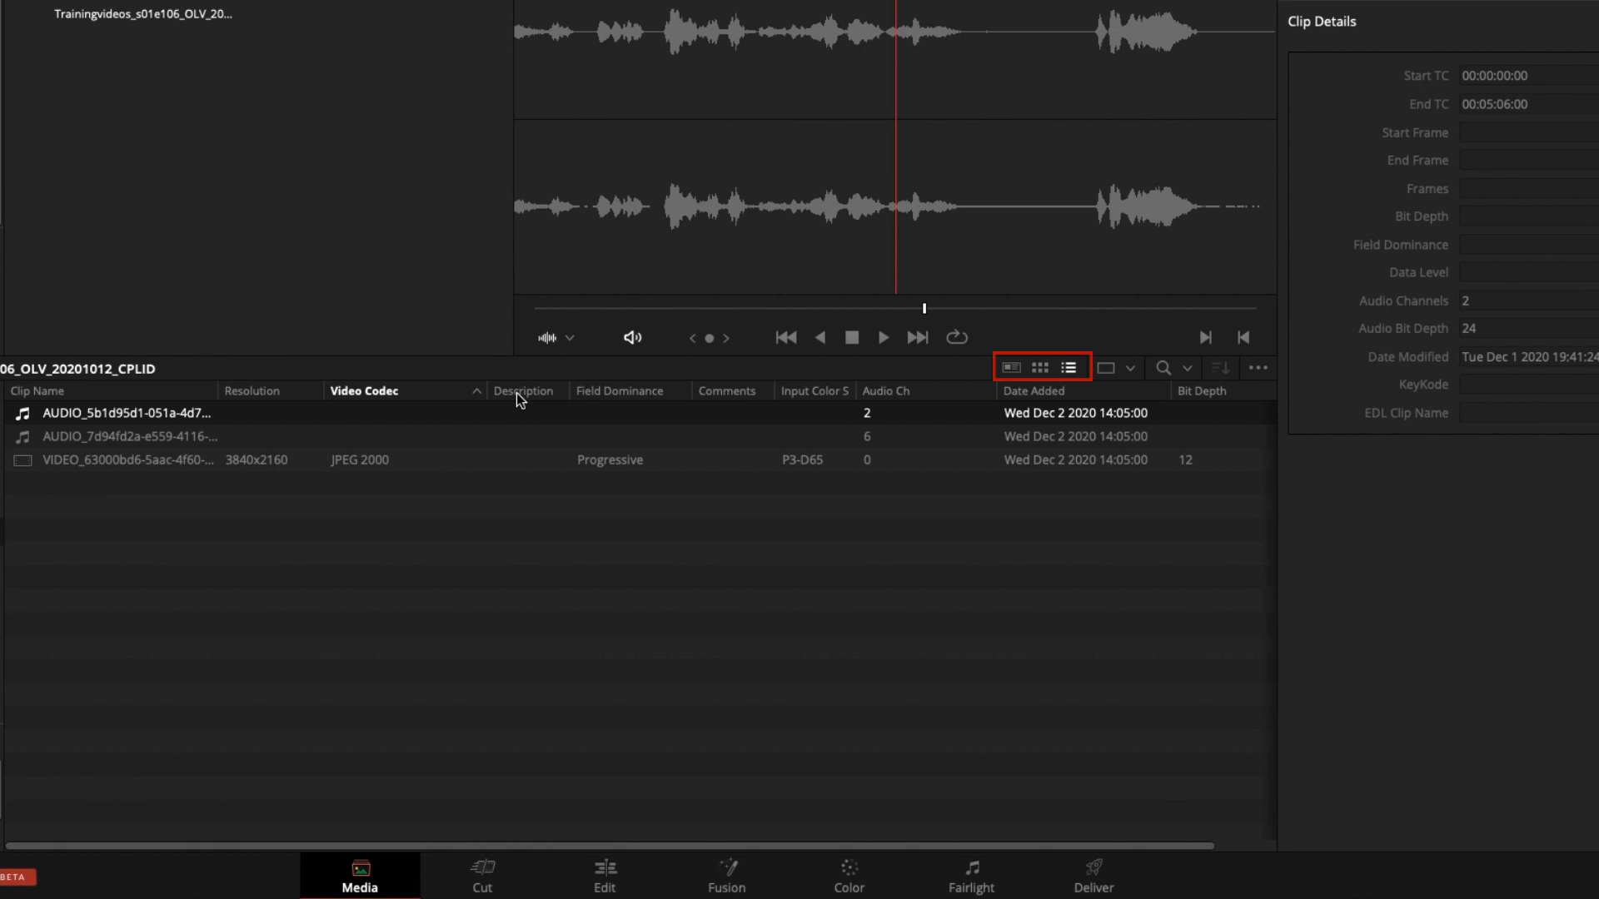
right_click(657, 397)
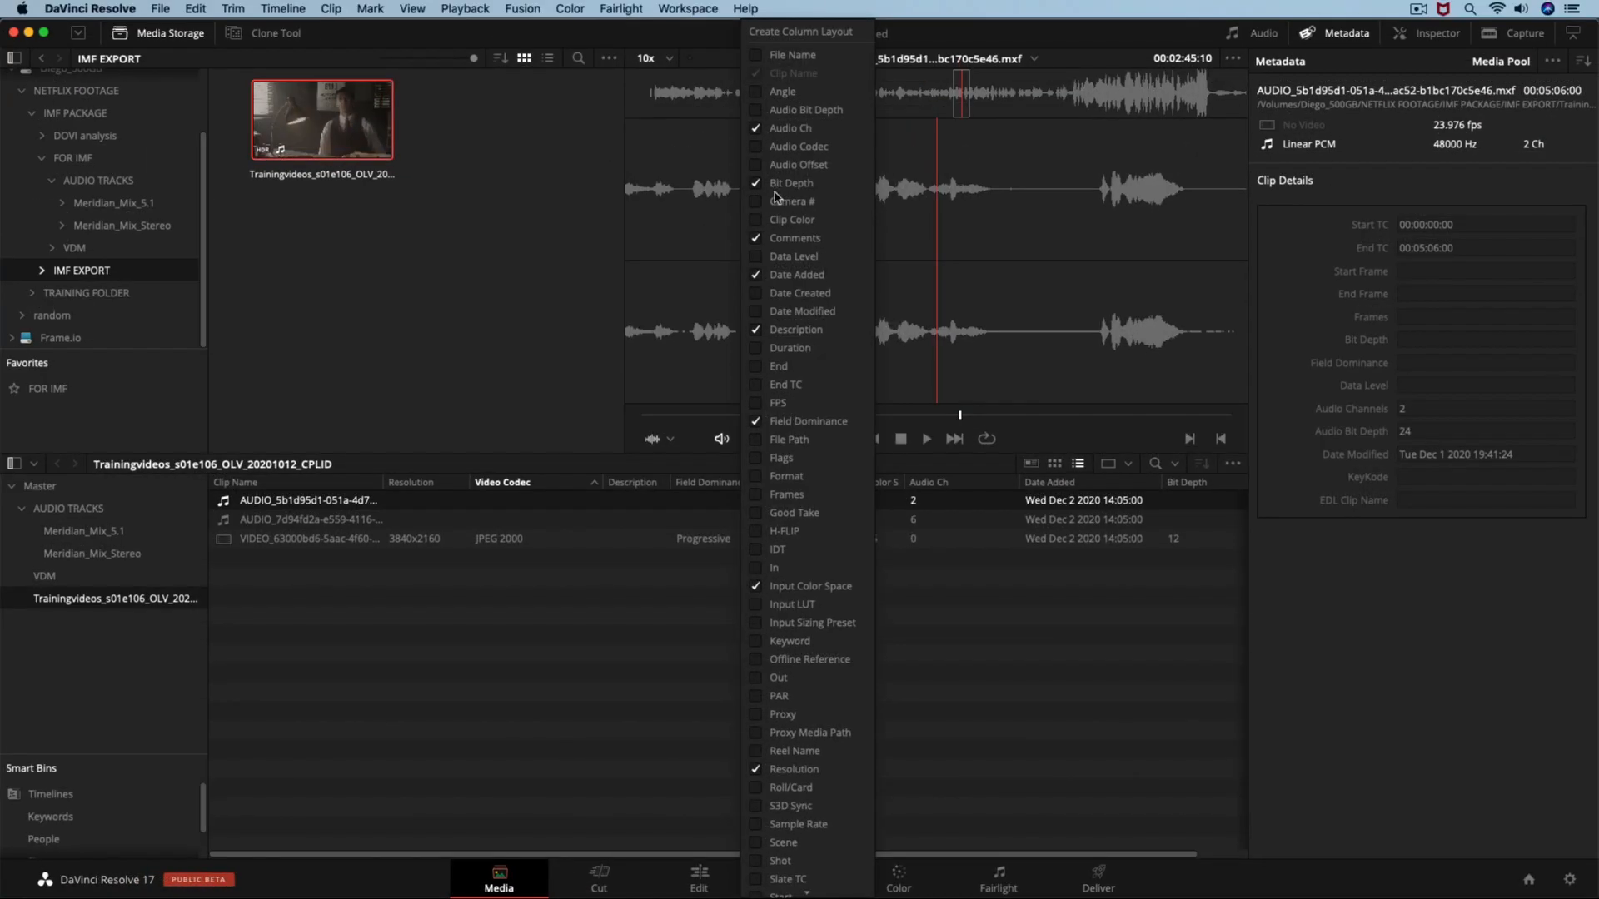
left_click(758, 241)
left_click(757, 276)
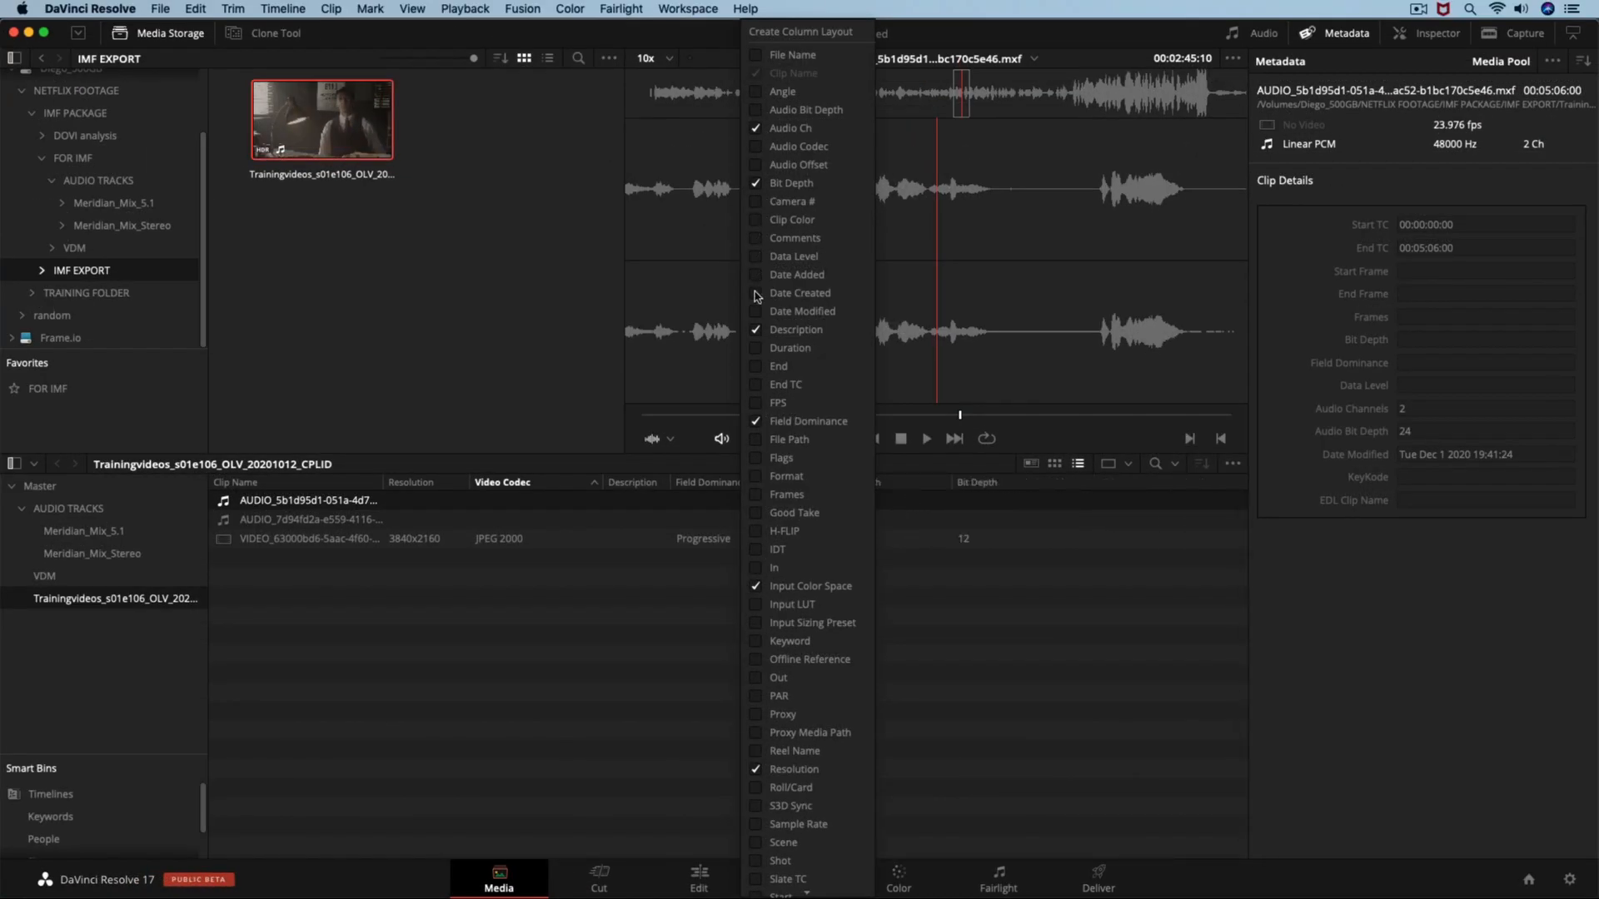
left_click(759, 333)
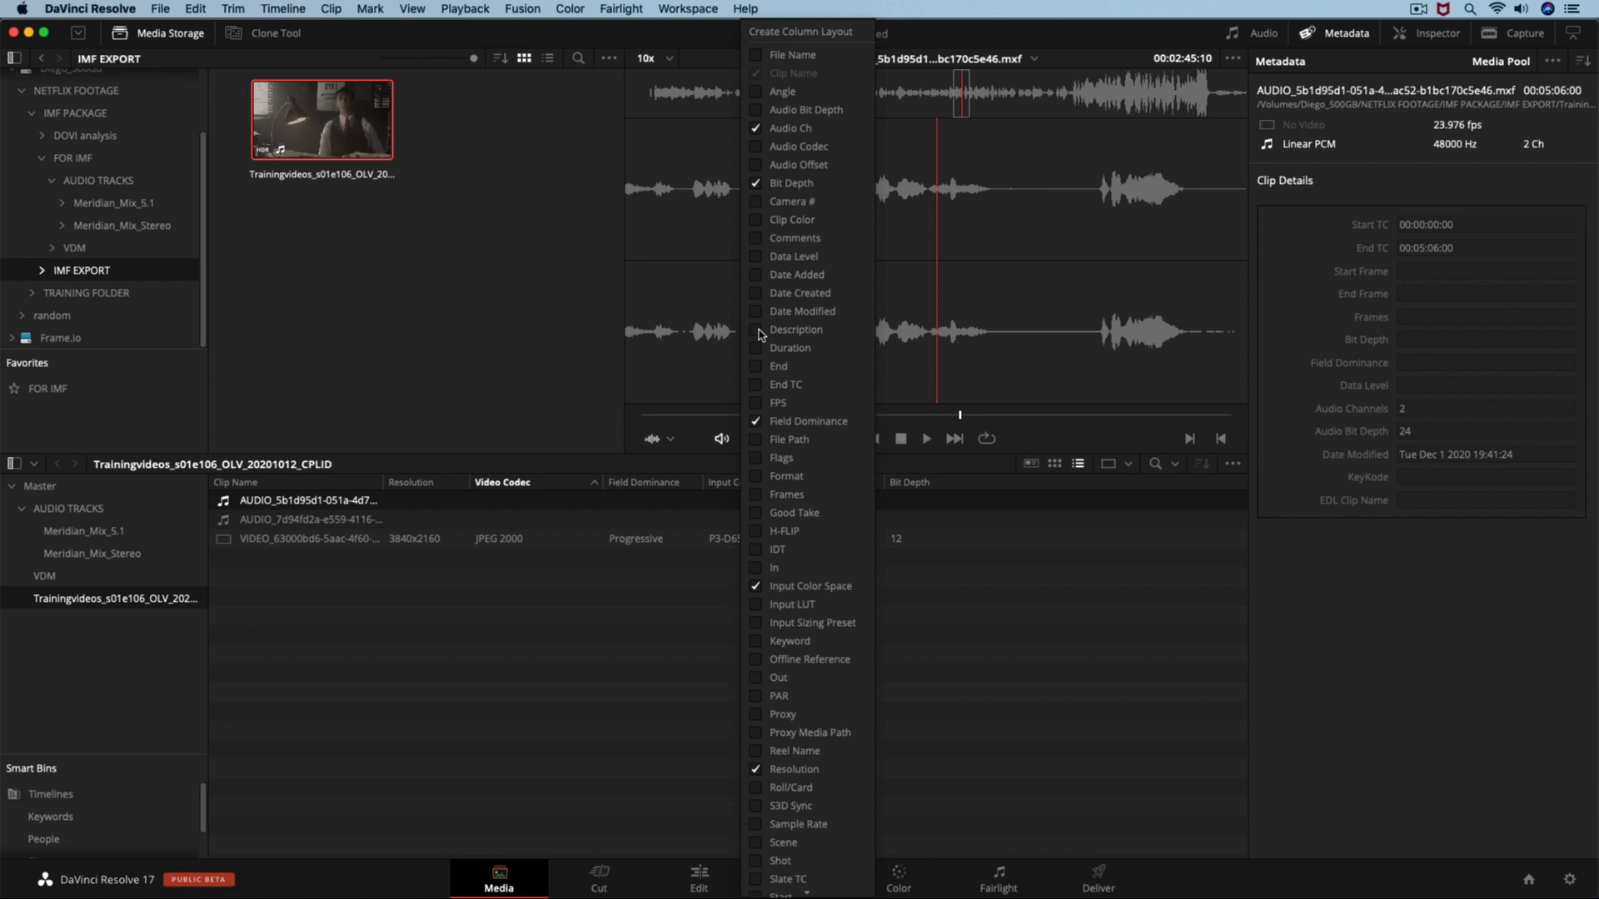
left_click(756, 422)
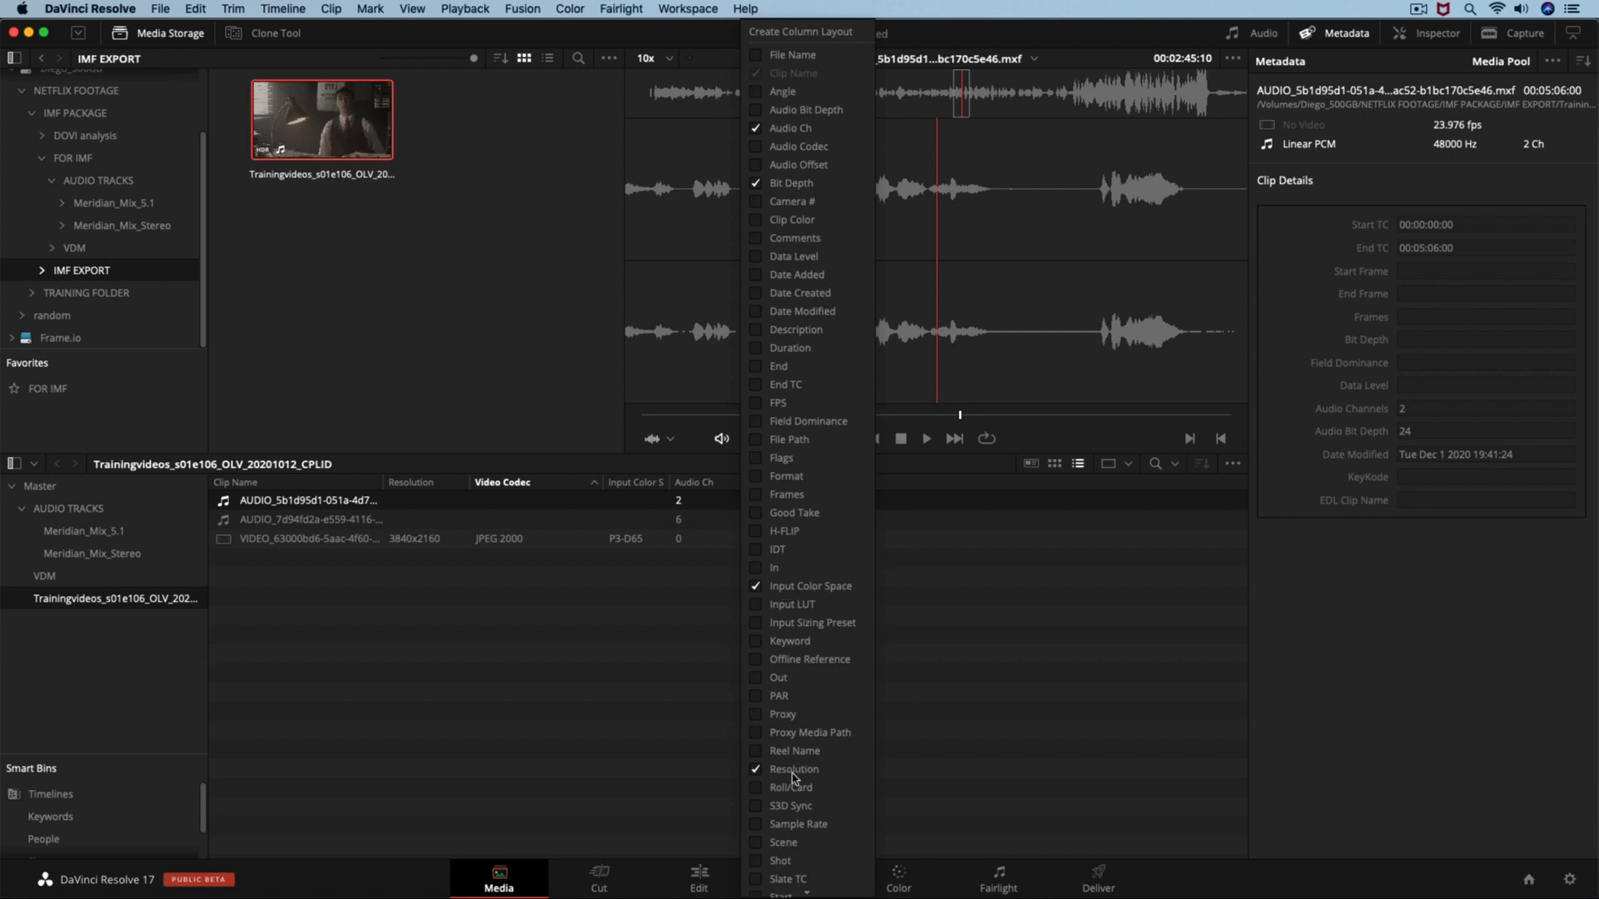
Save the media pool's current column arrangement as a custom column layout named QC
scroll(782, 824, "down", 3)
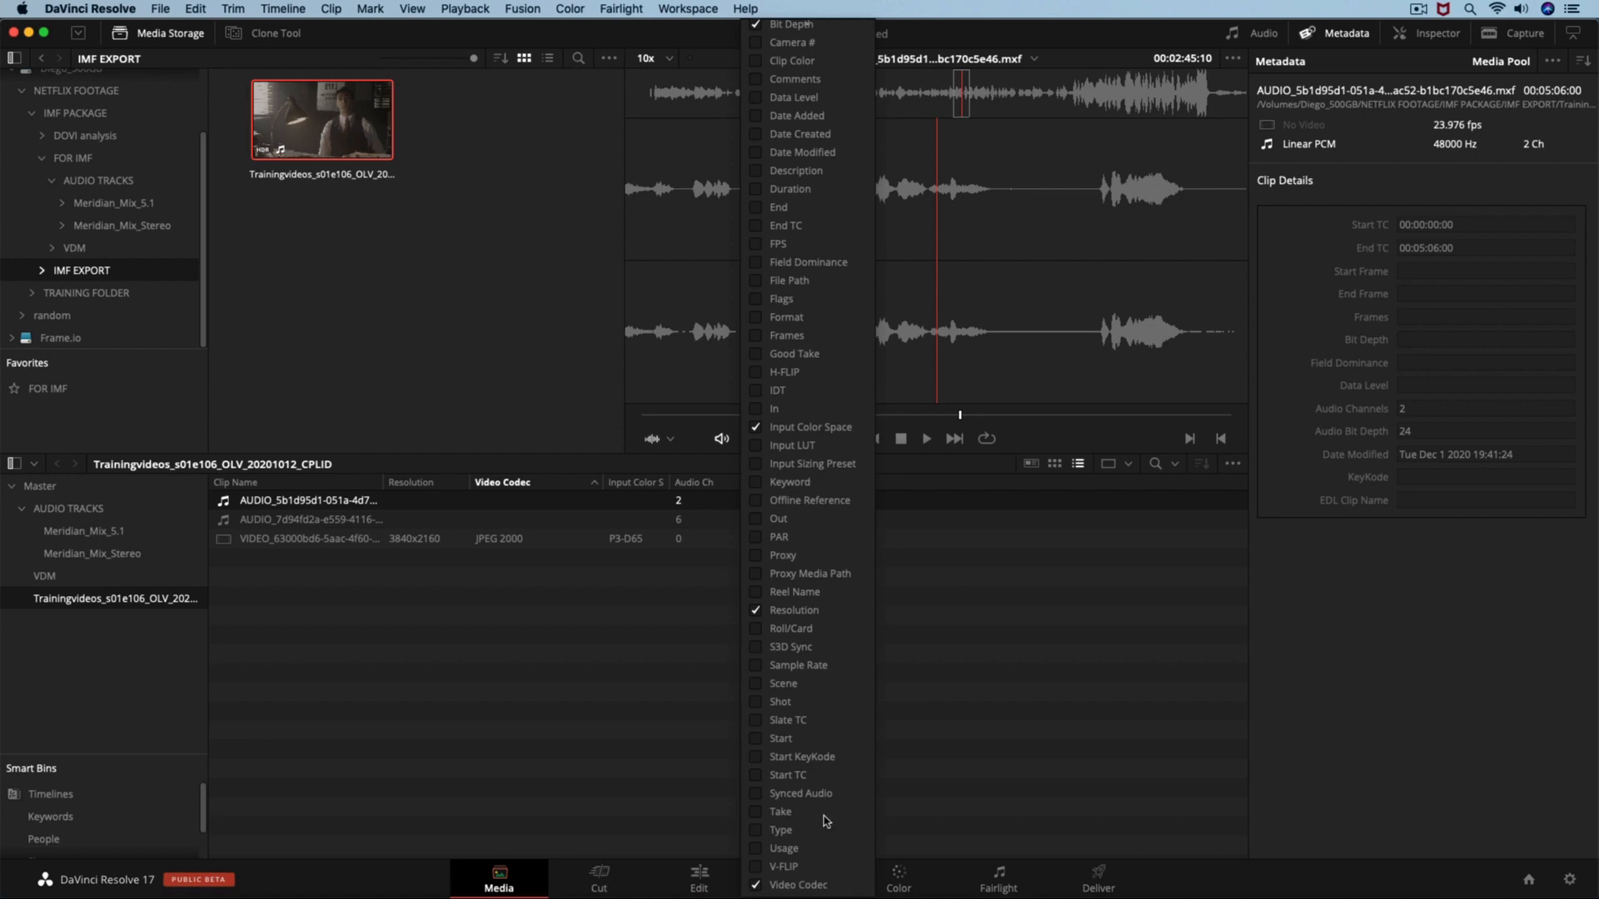
scroll(824, 350, "up", 5)
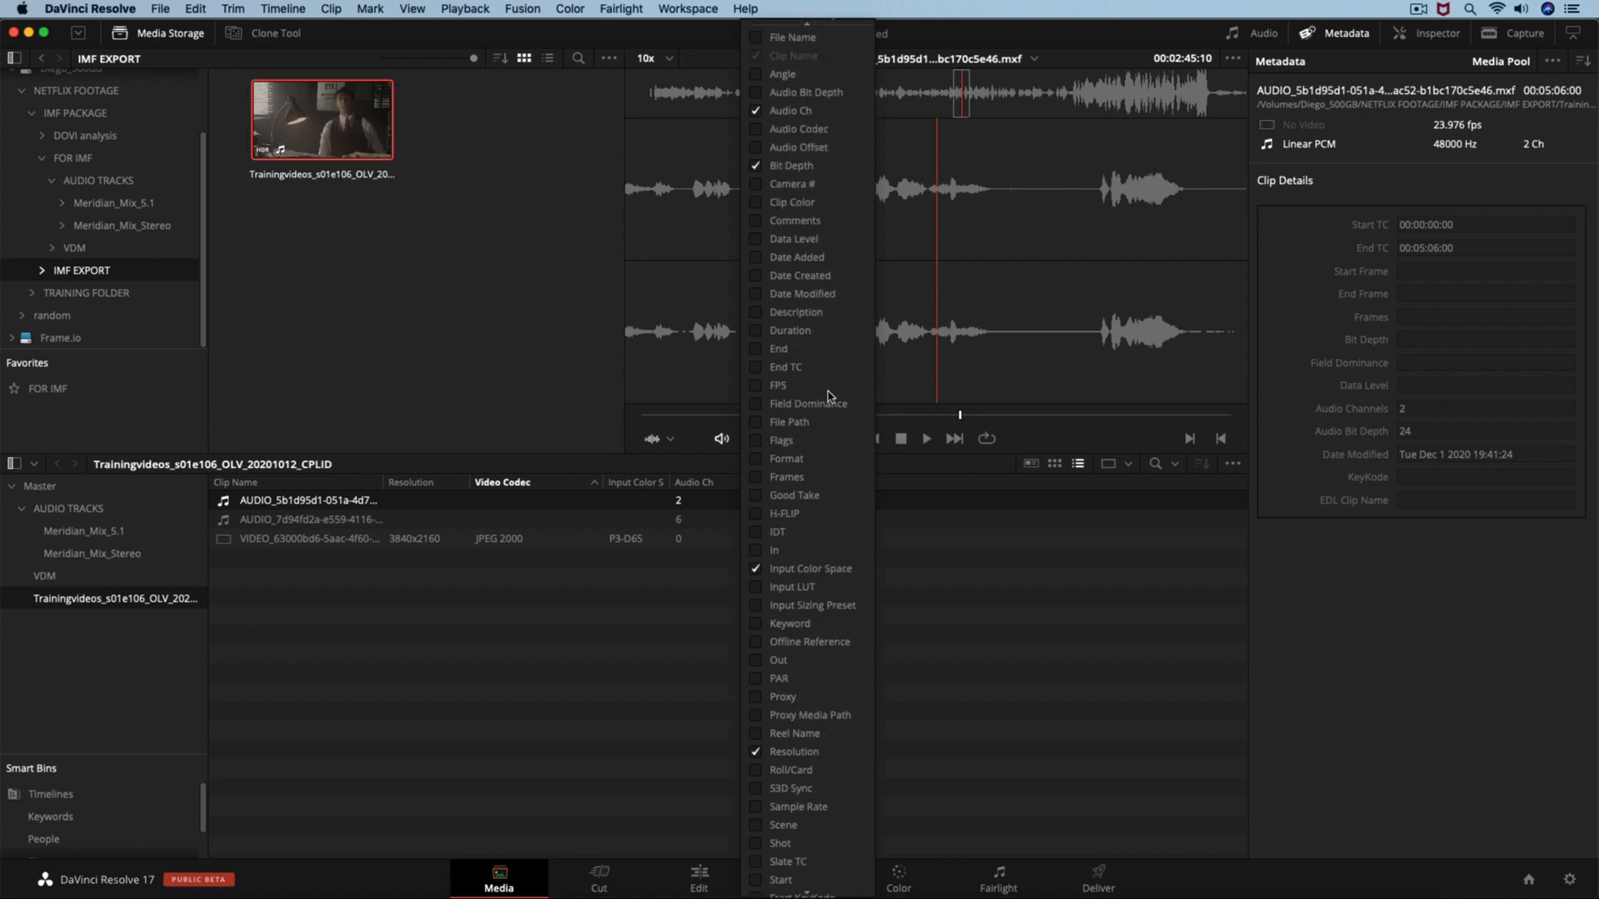
left_click(851, 33)
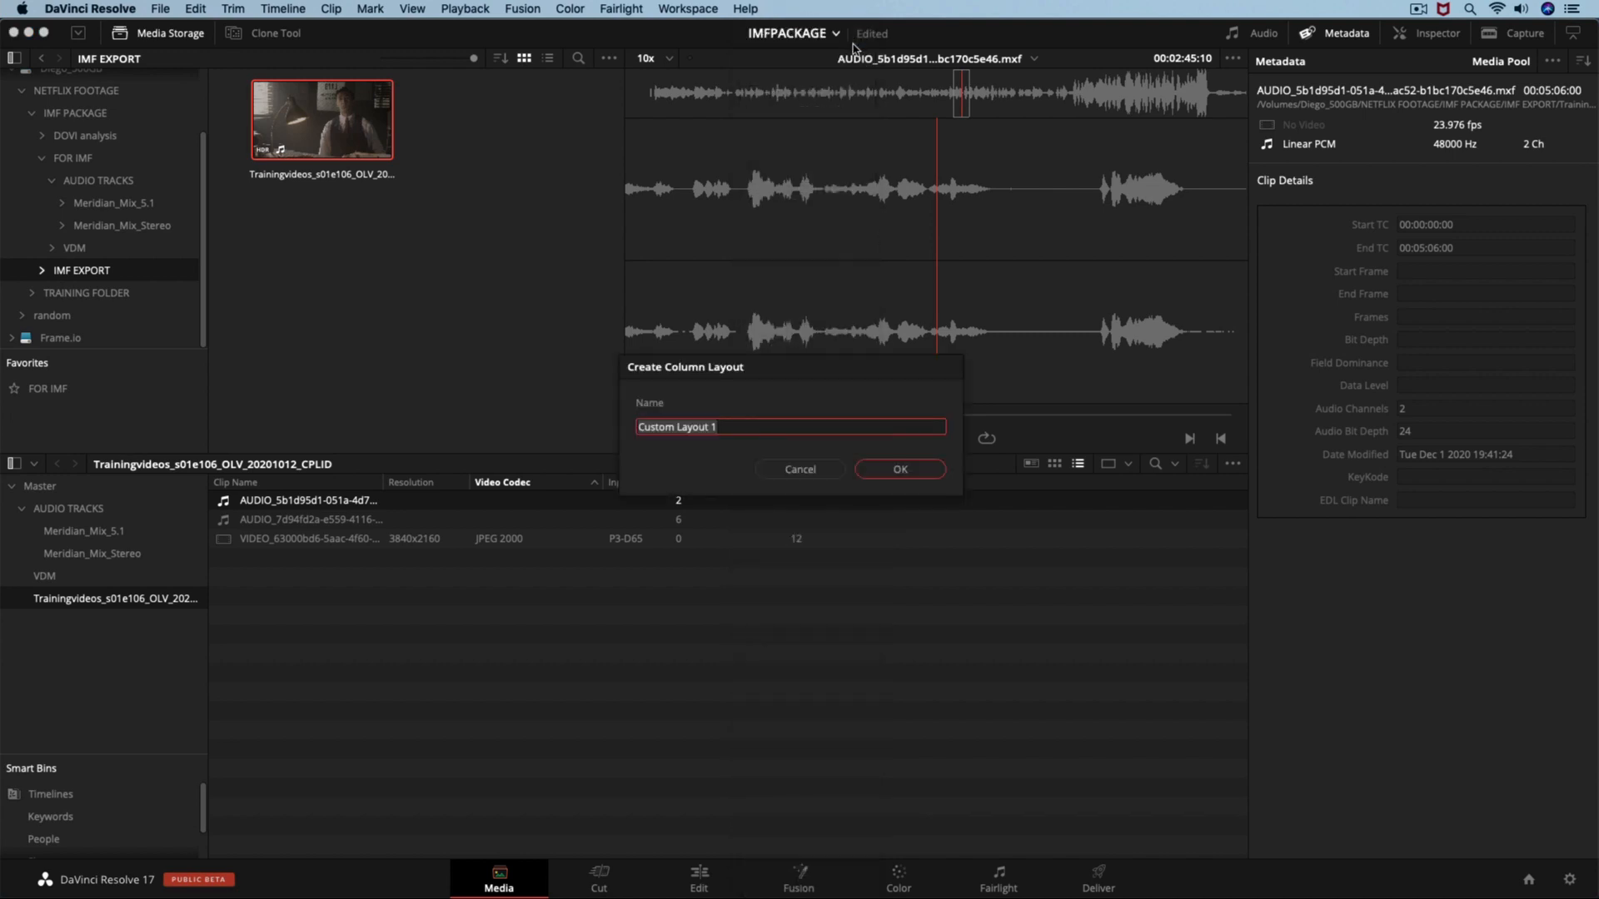
type("QC")
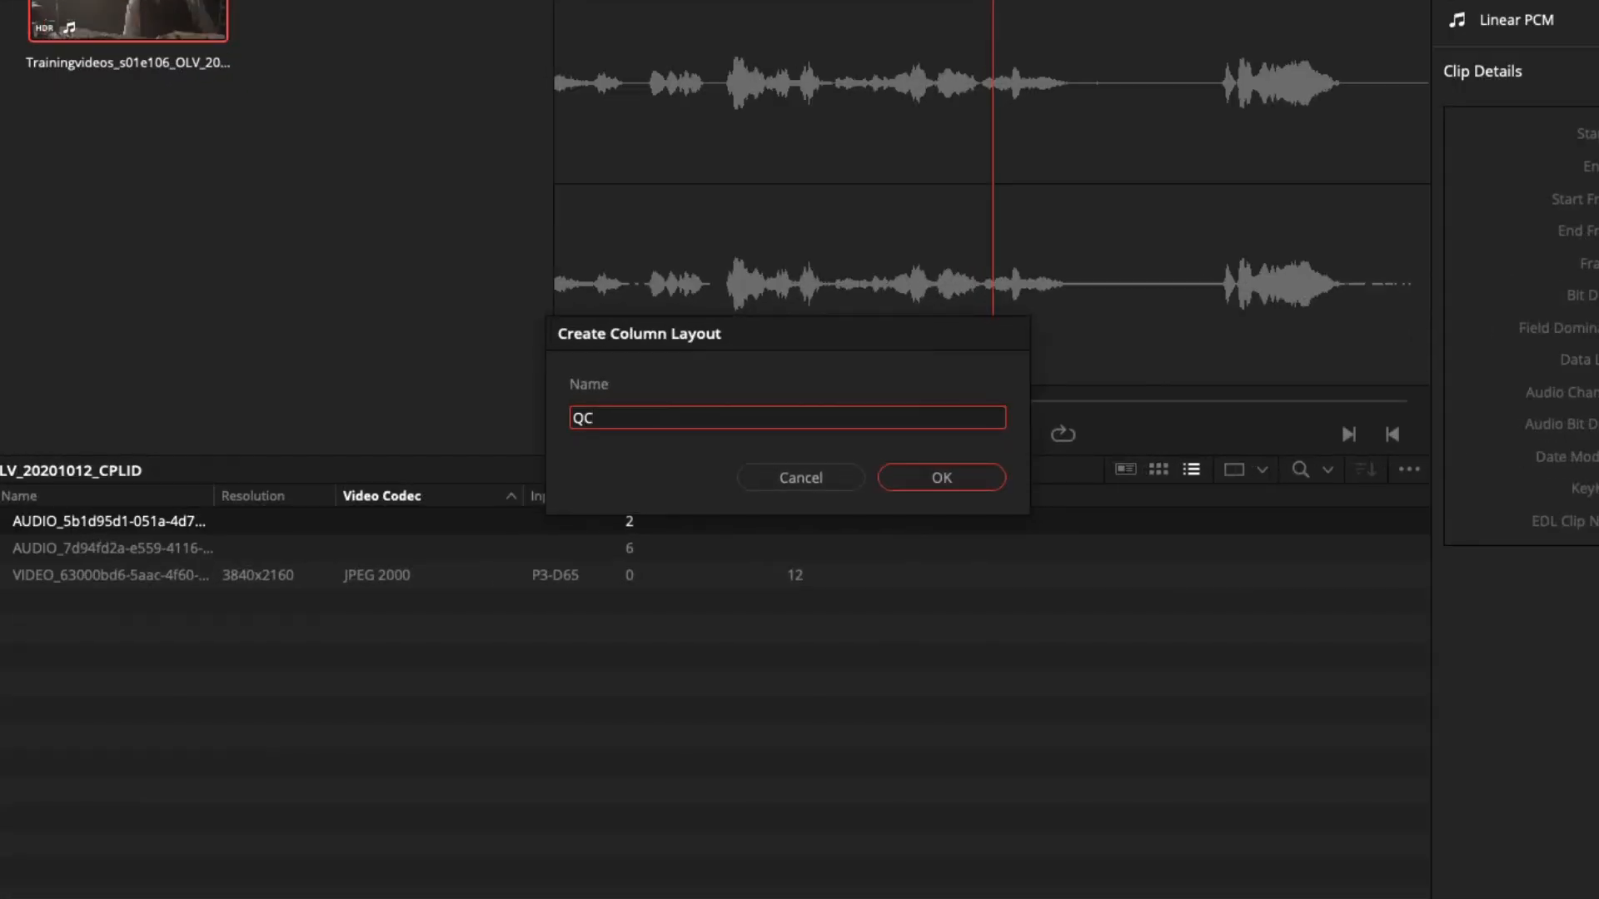
left_click(951, 483)
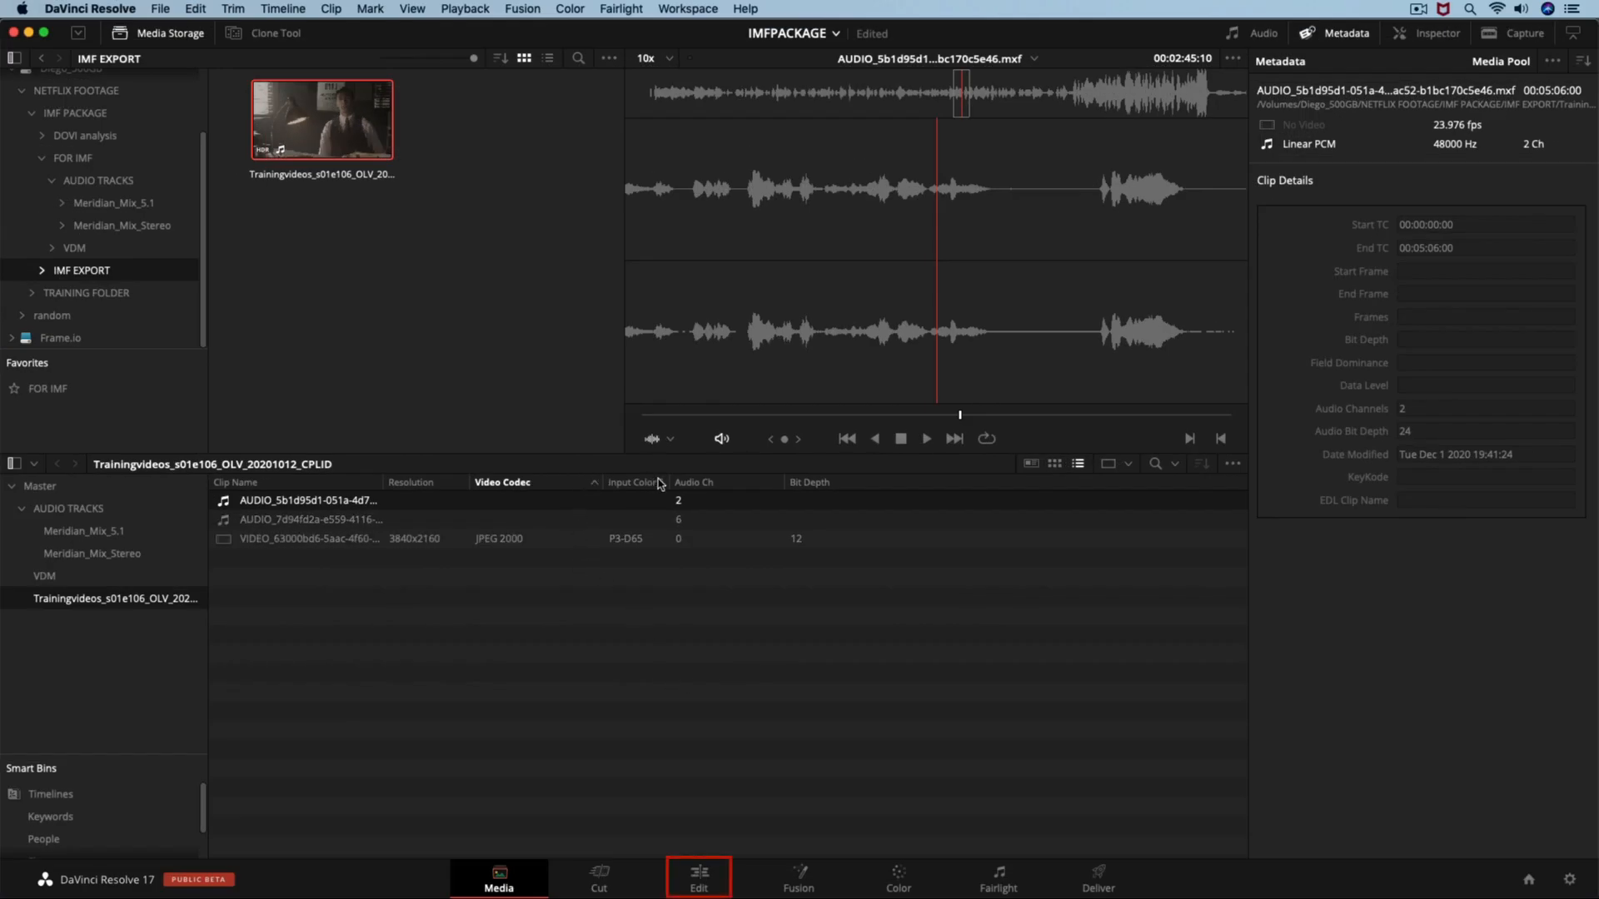
Play the QCTOREVIEW timeline on the Edit page near its start, middle and end, checking picture and audio levels, and stop playback
left_click(699, 879)
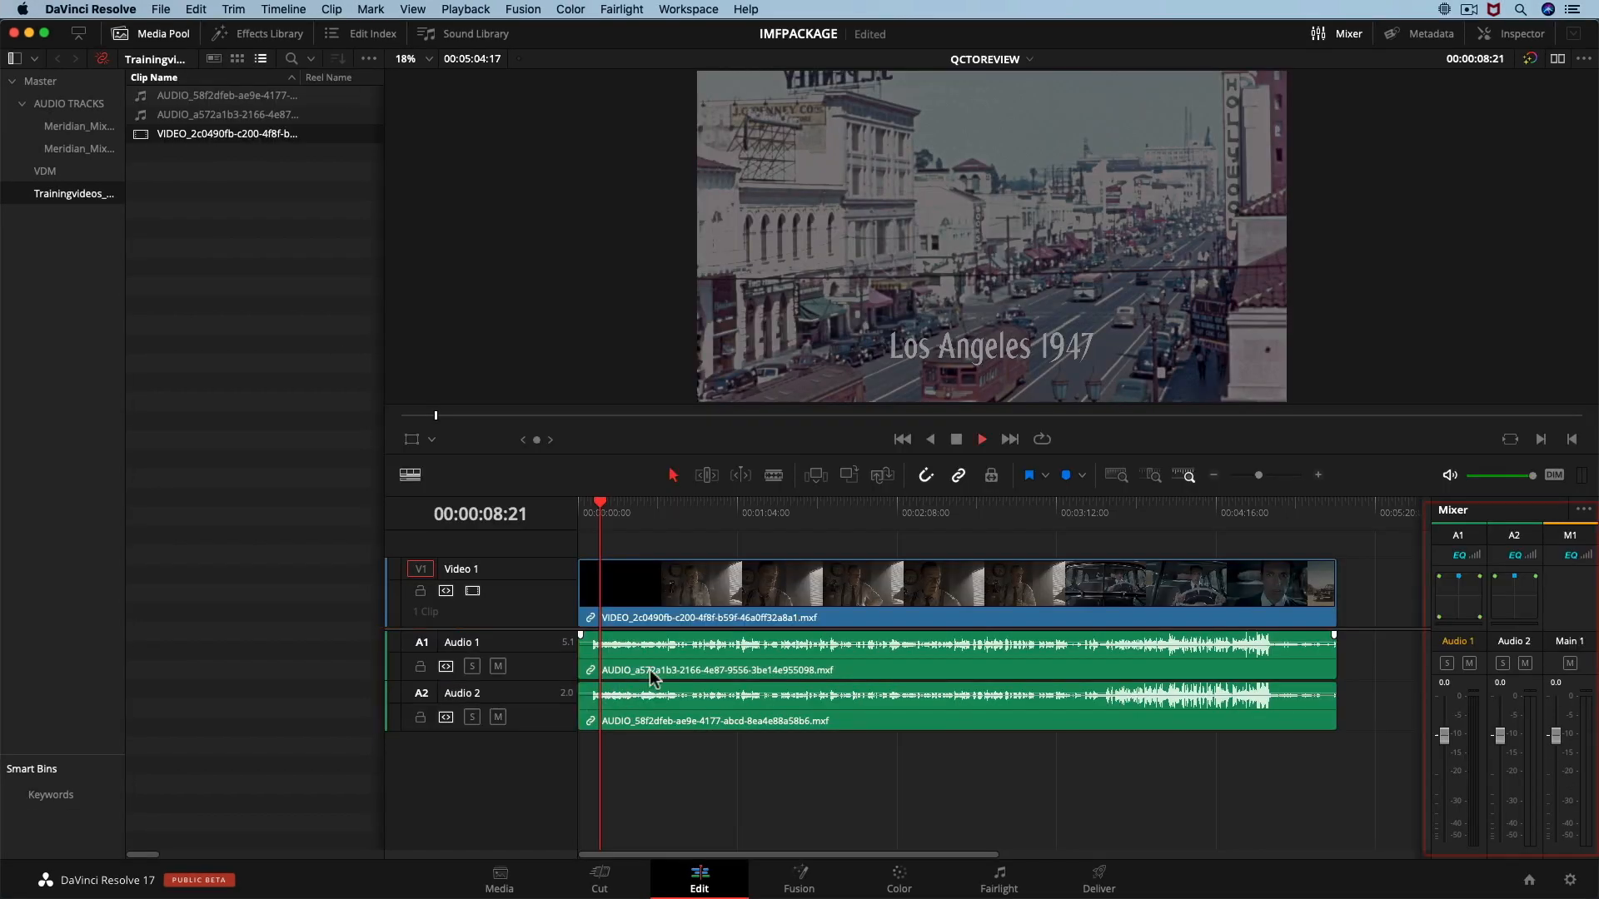
key("space")
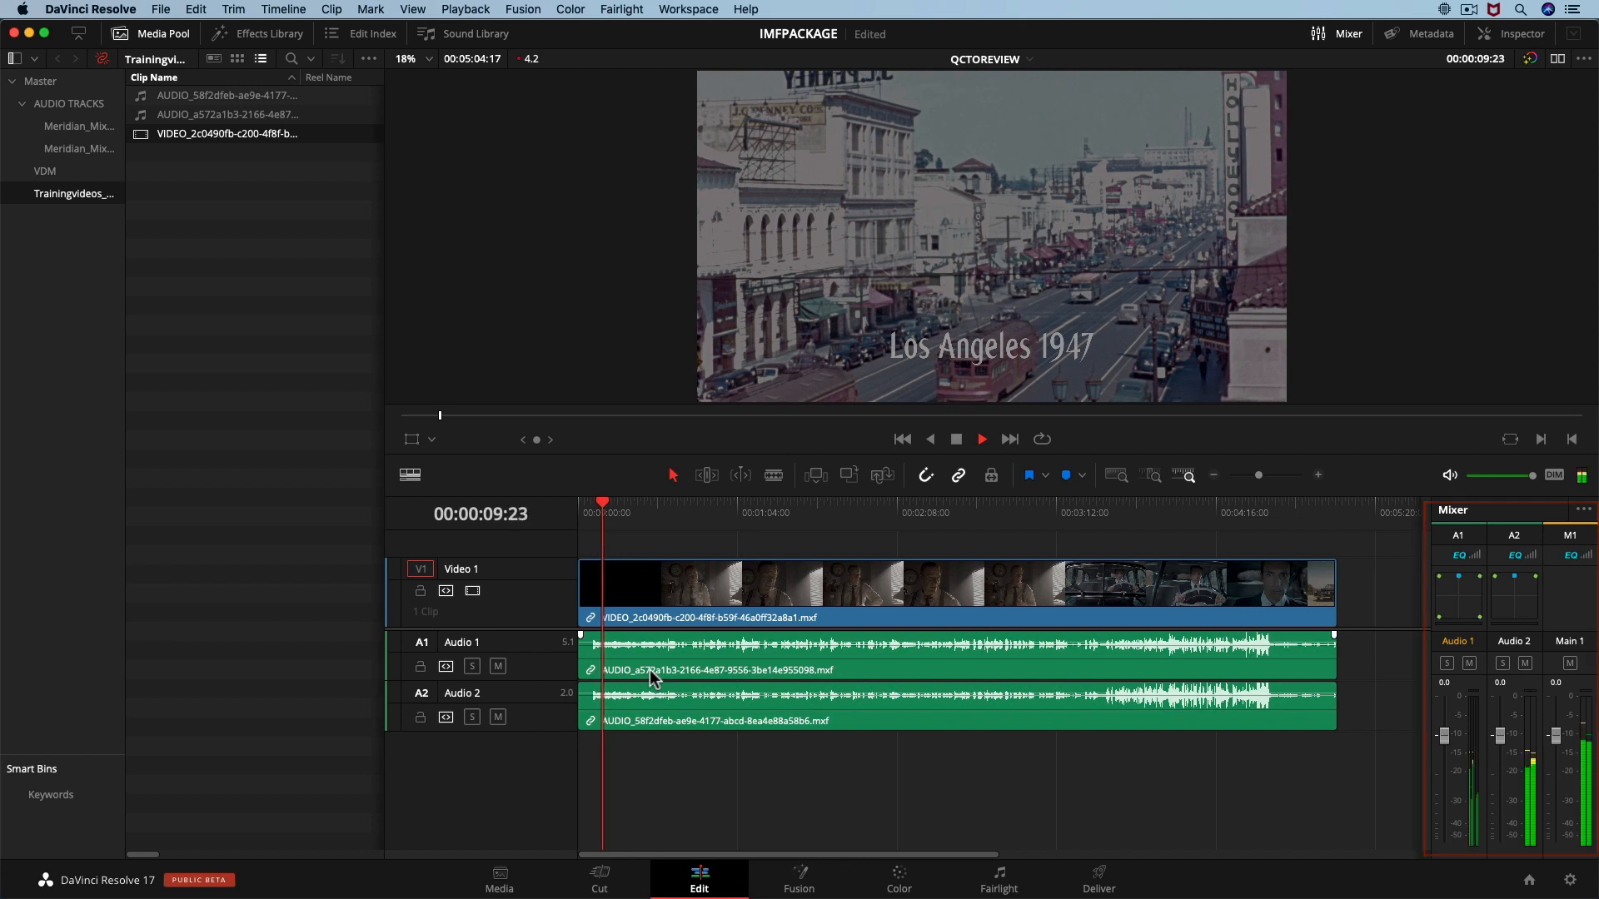
left_click(930, 513)
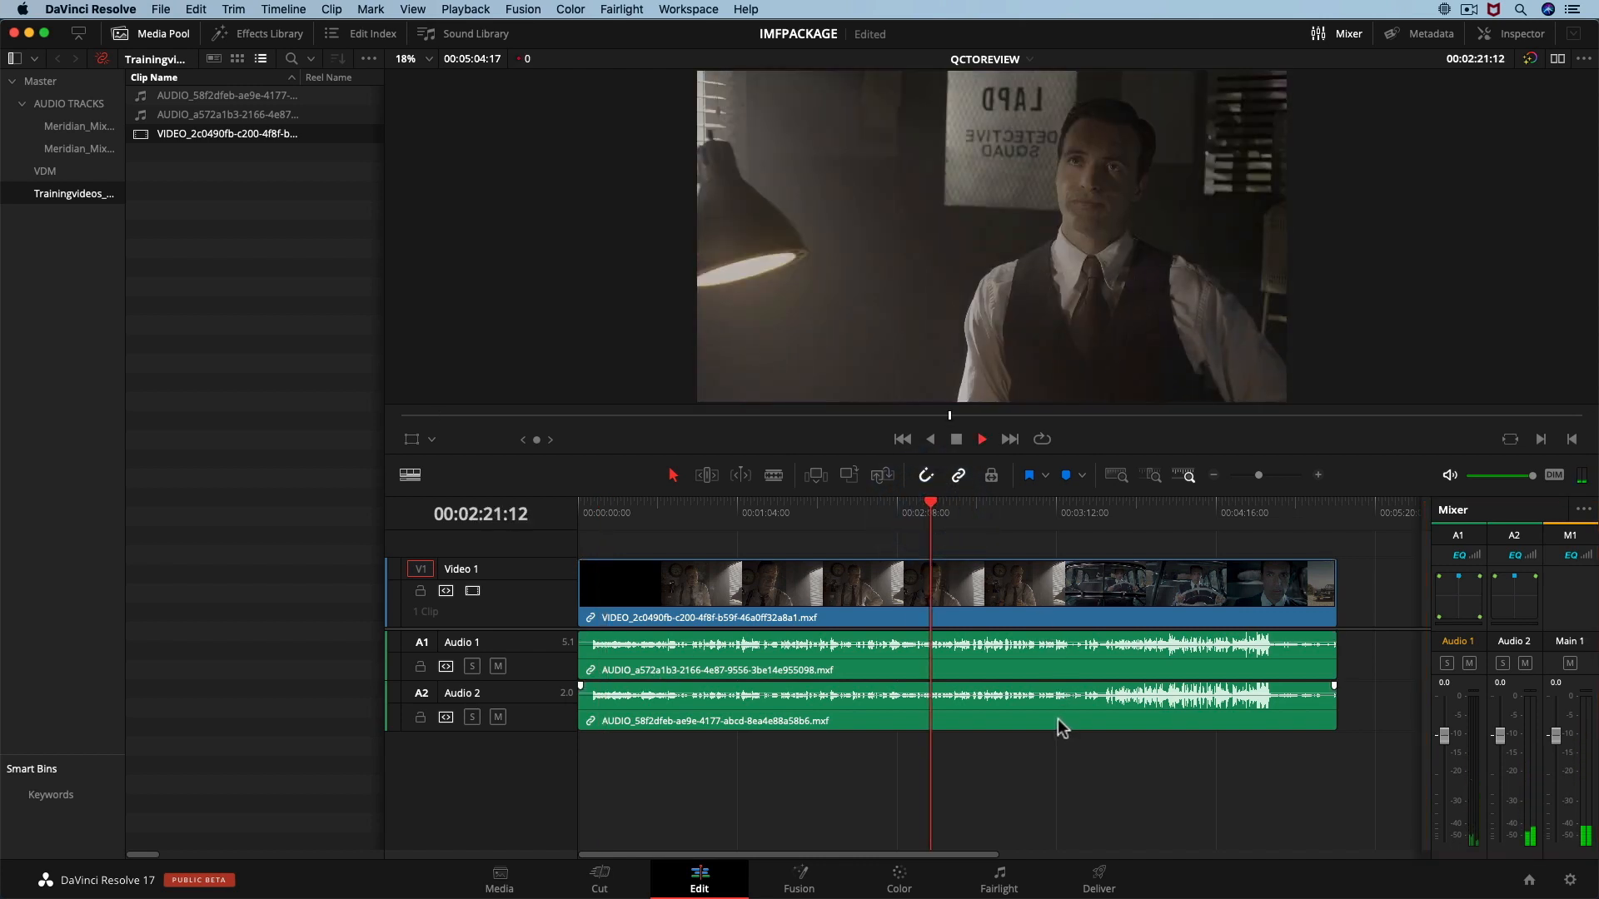
left_click(1254, 505)
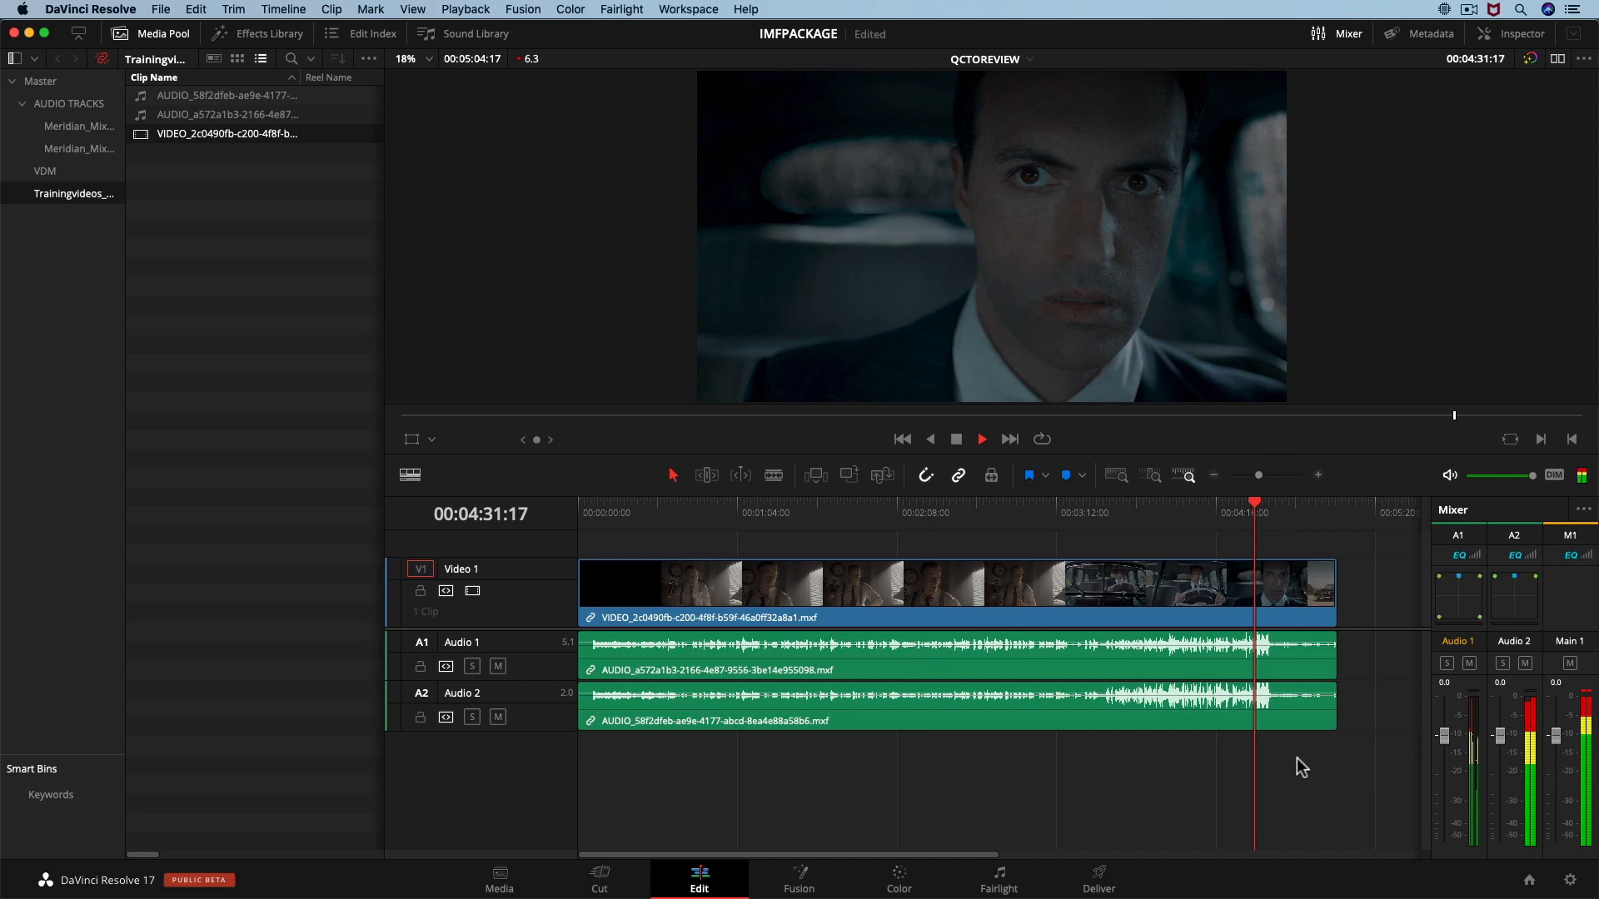
key("space")
Switch to Finder and inspect the video MXF and both audio MXF files in the Trainingvideos_s01e106_OLV_20201012_CPLID package folder
key("super+Tab")
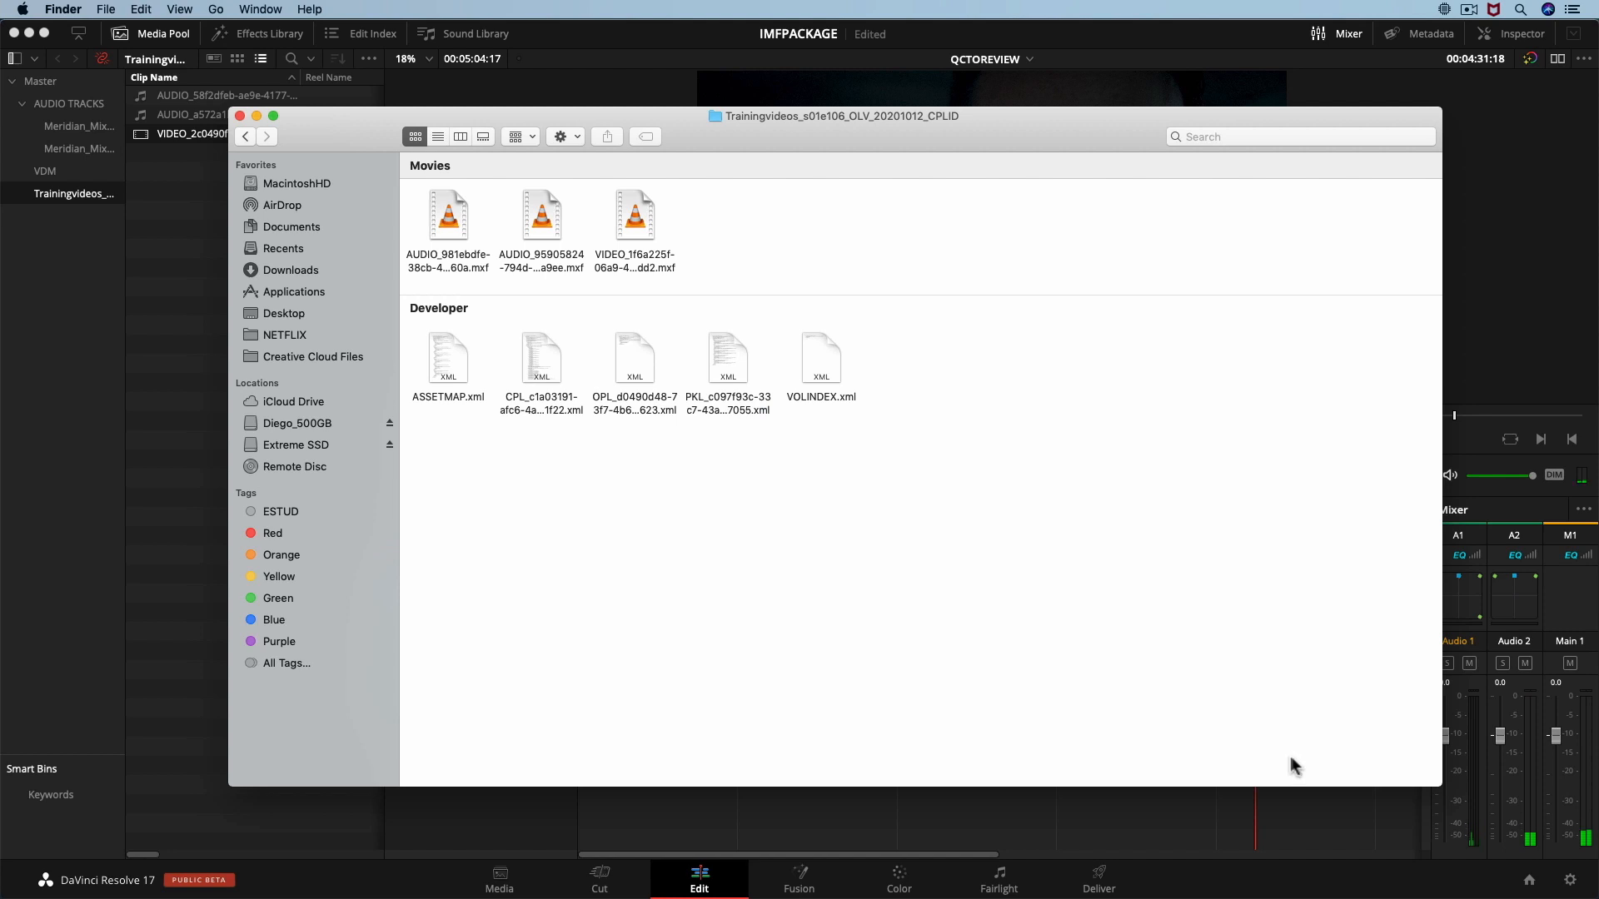
left_click(637, 224)
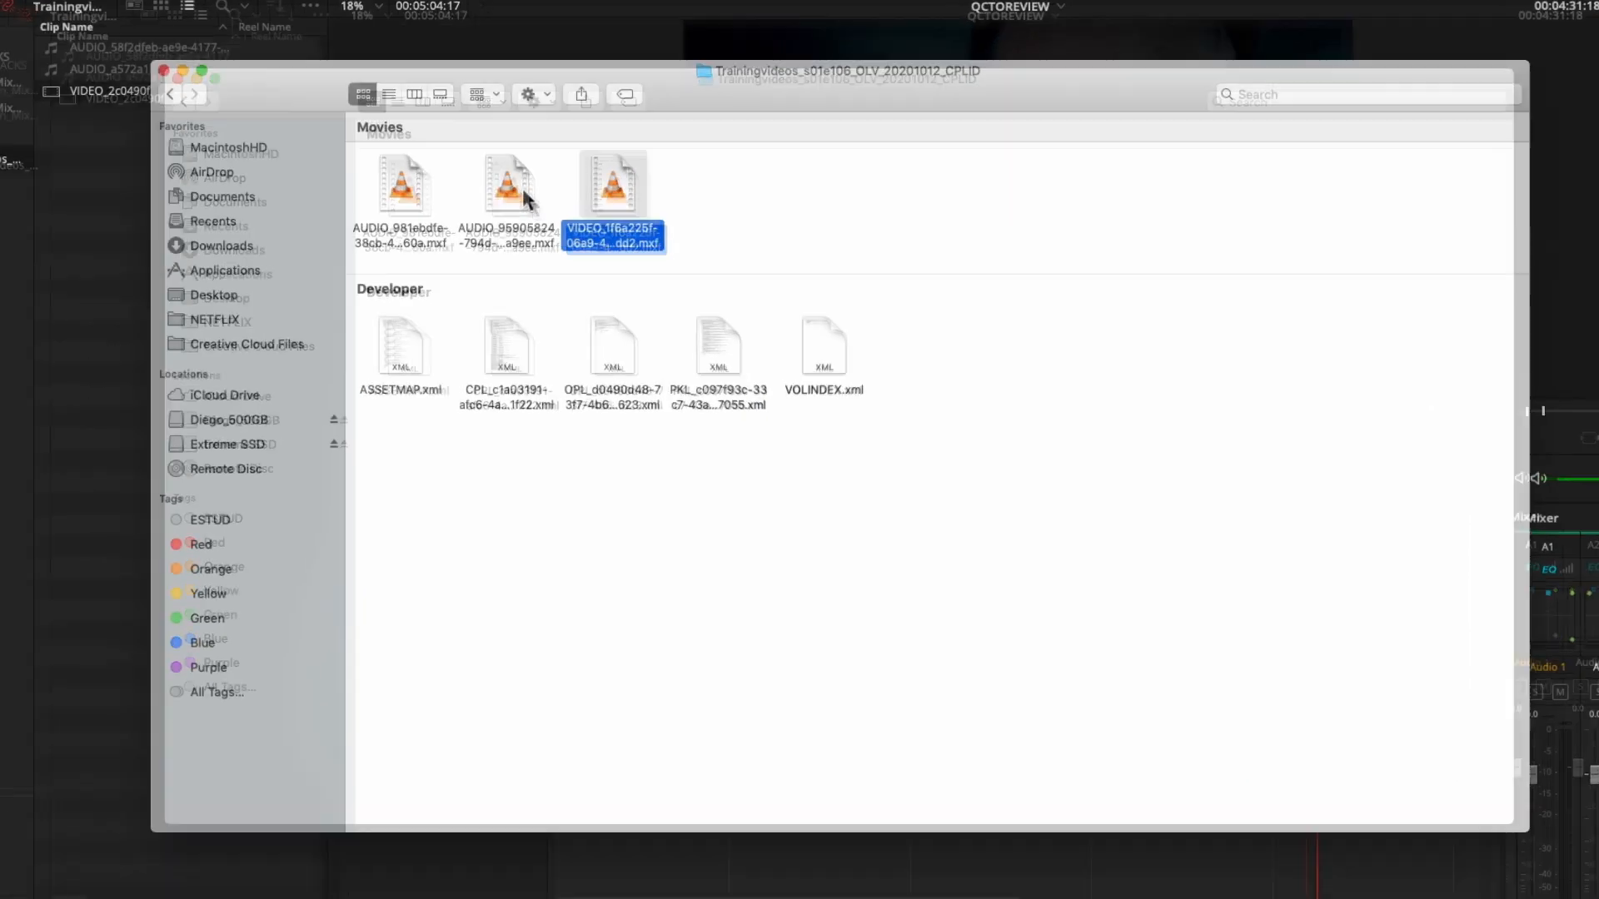
left_click(543, 219)
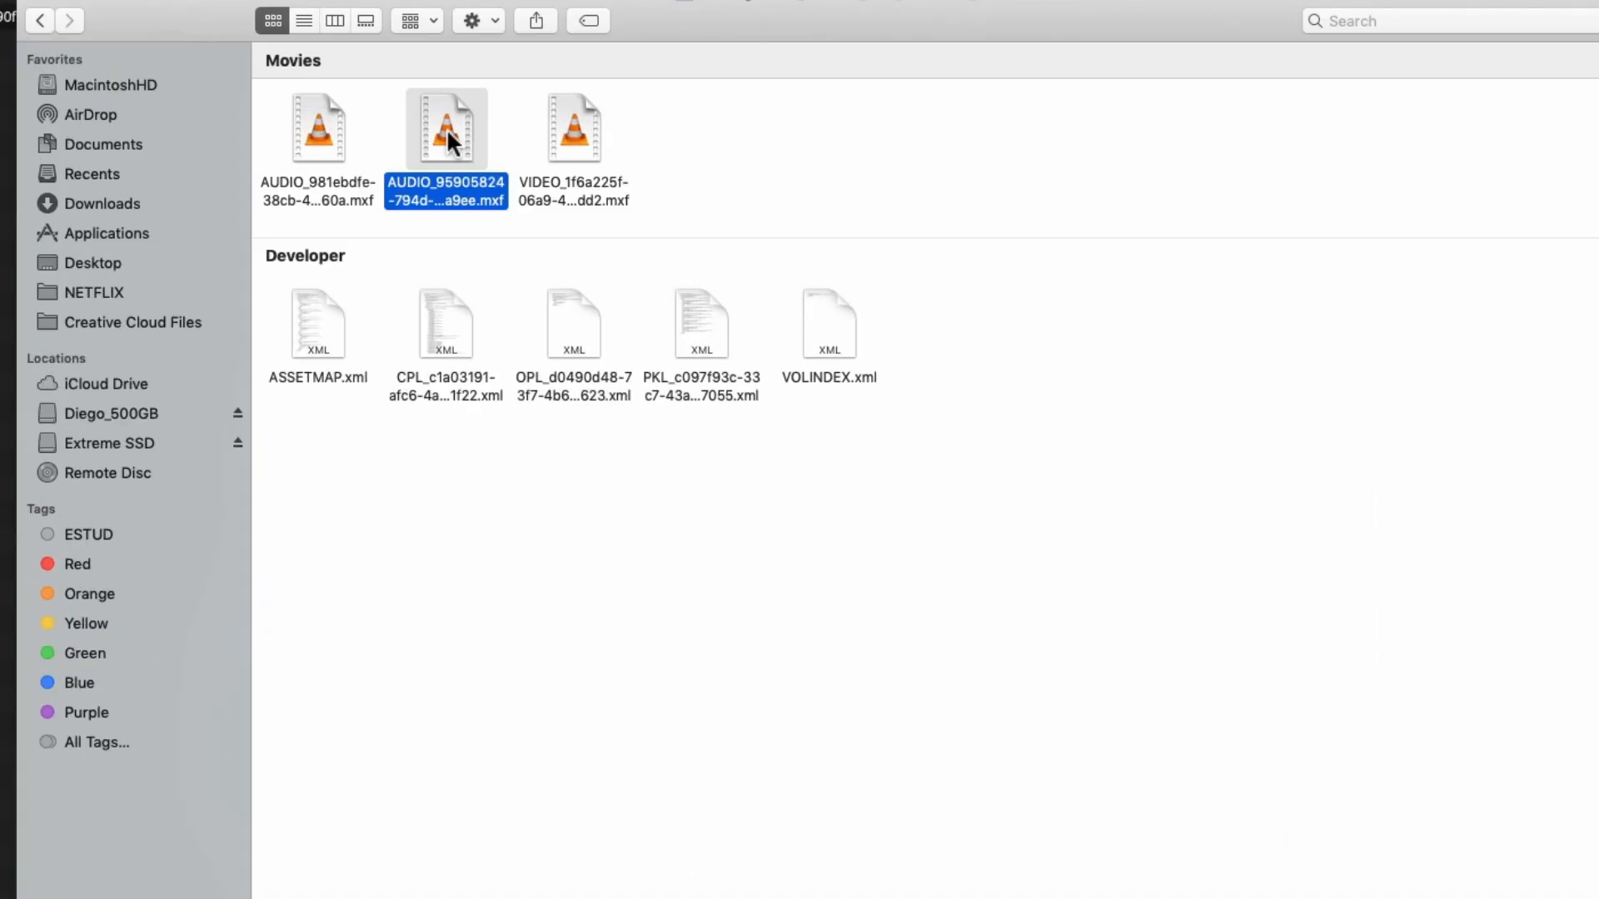
left_click(321, 140)
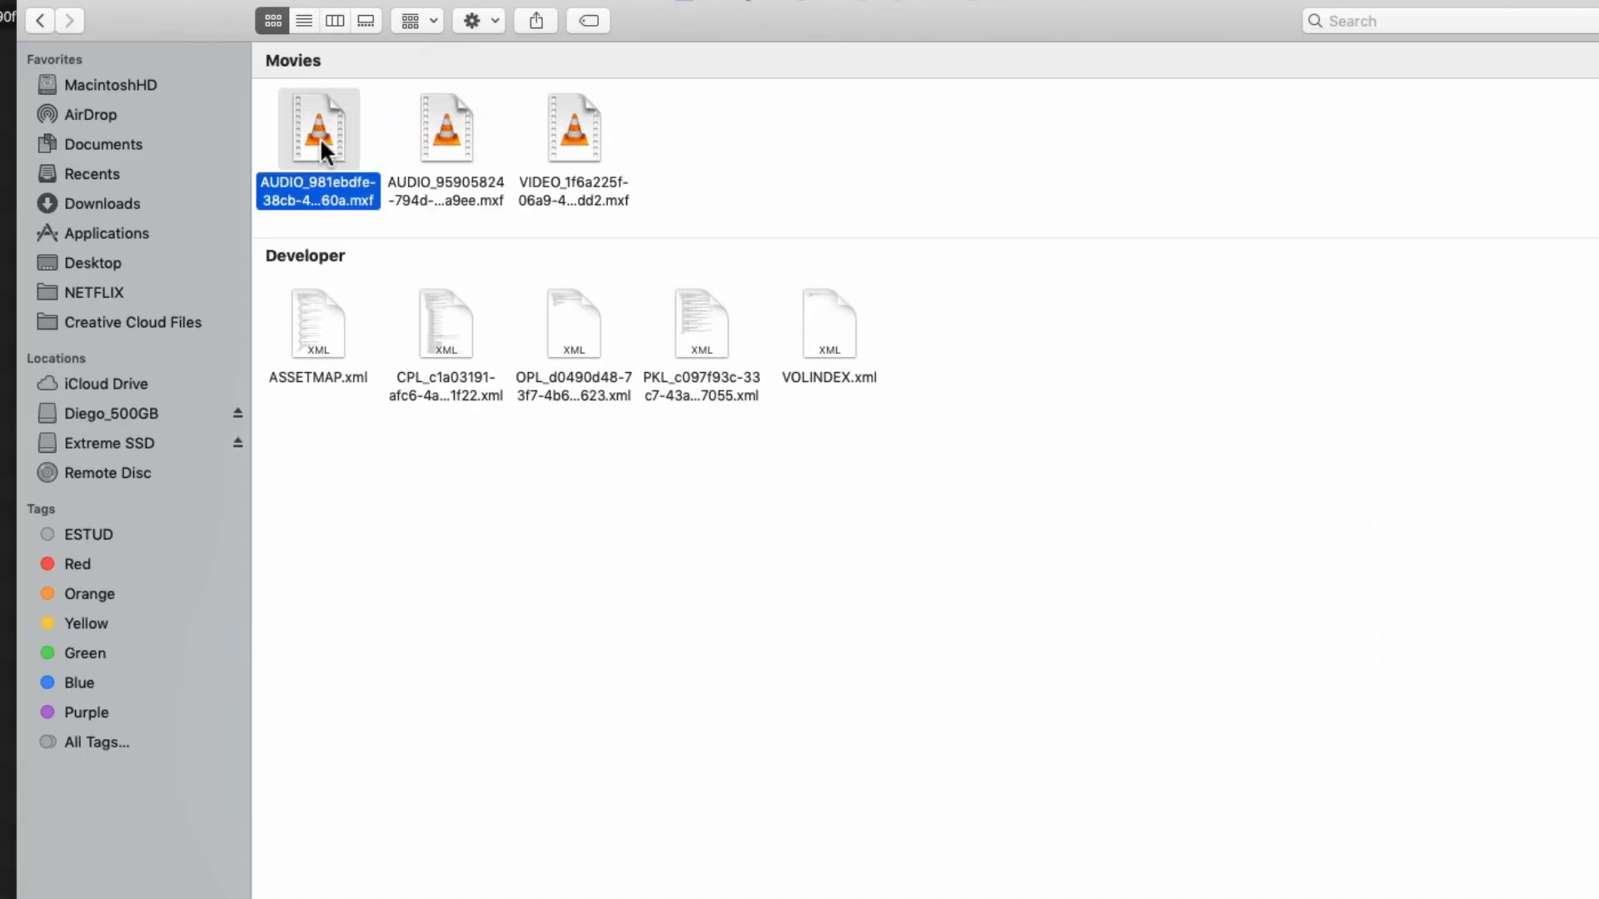